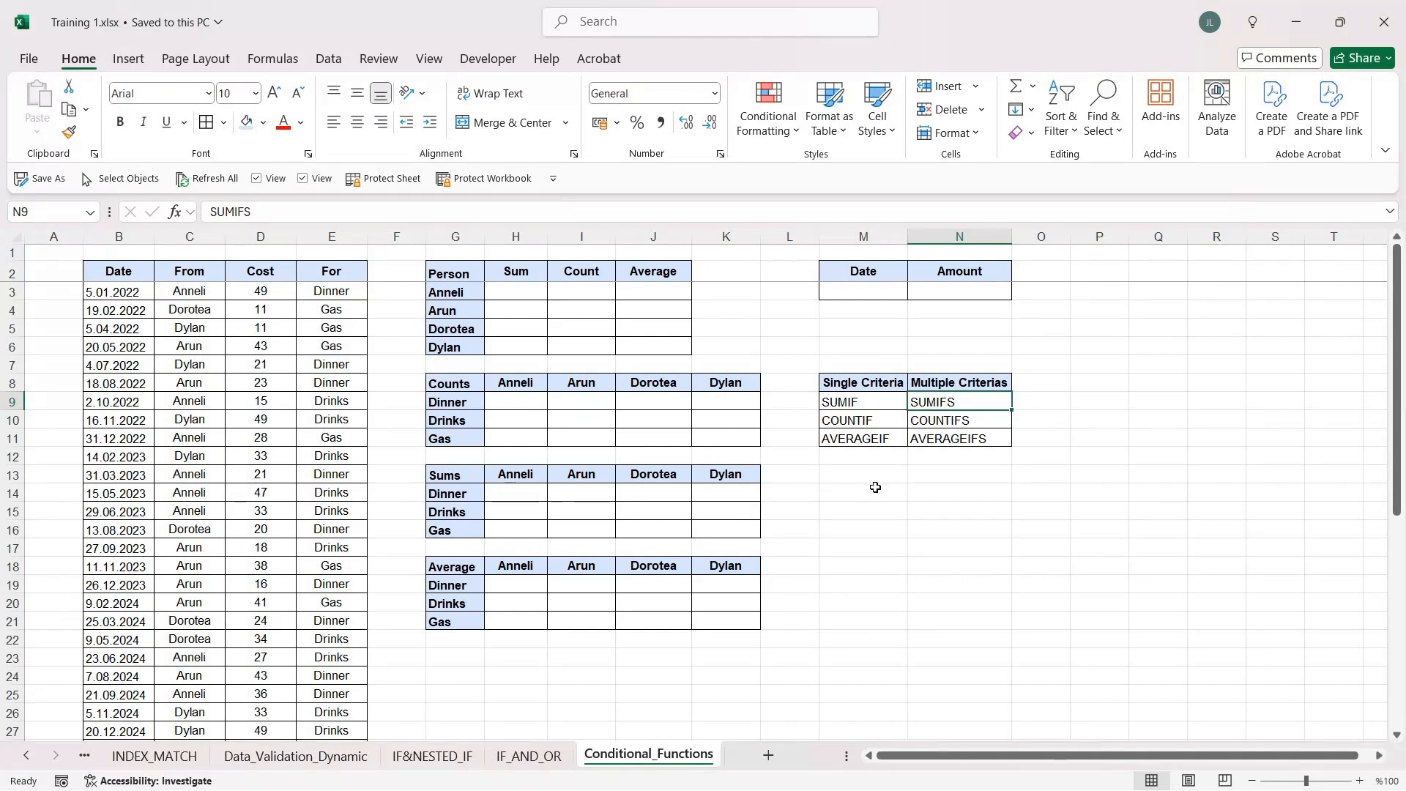
# Step: Review the single-criteria and multiple-criteria function lists and the names in the Person summary table
pyautogui.click(876, 407)
pyautogui.press('Down')
pyautogui.press('Down')
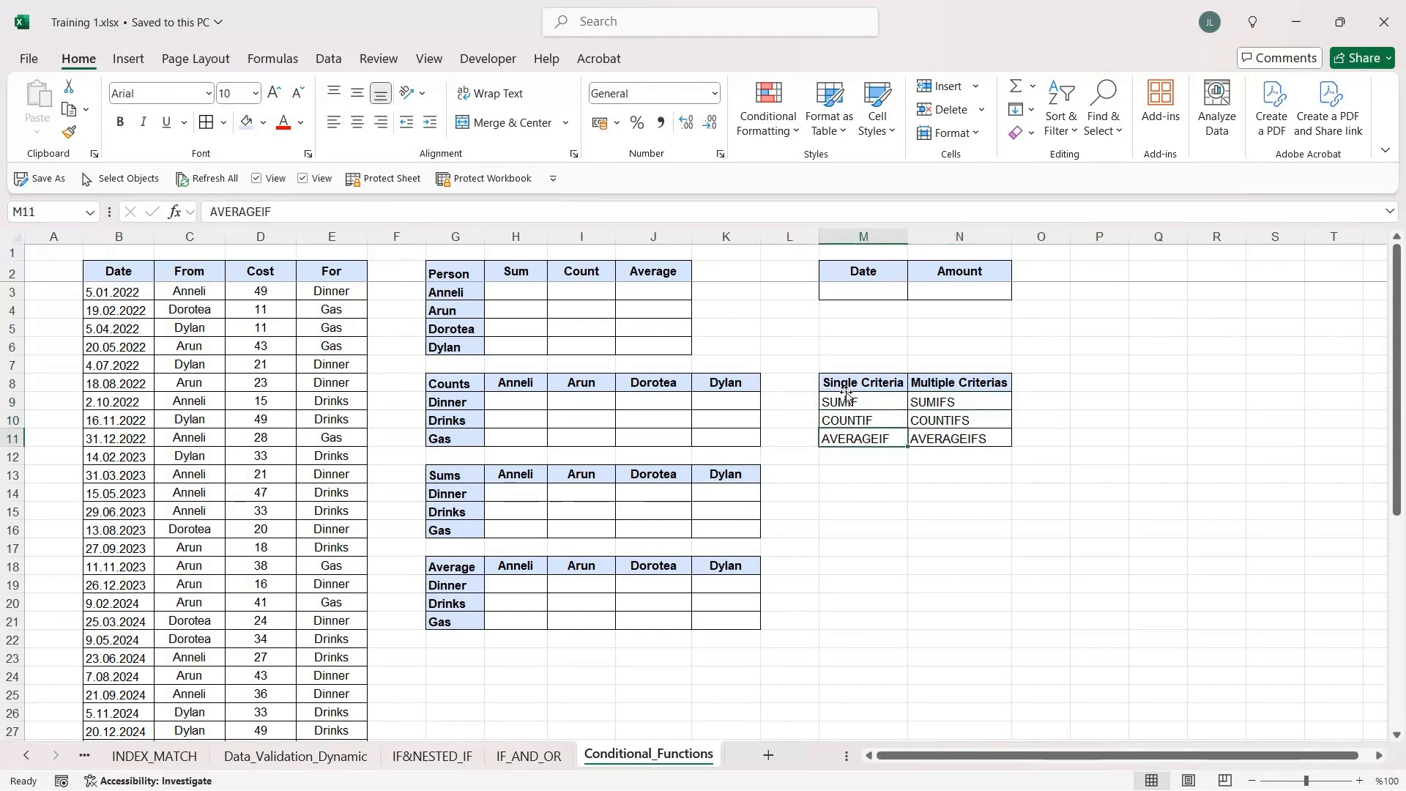
pyautogui.click(855, 386)
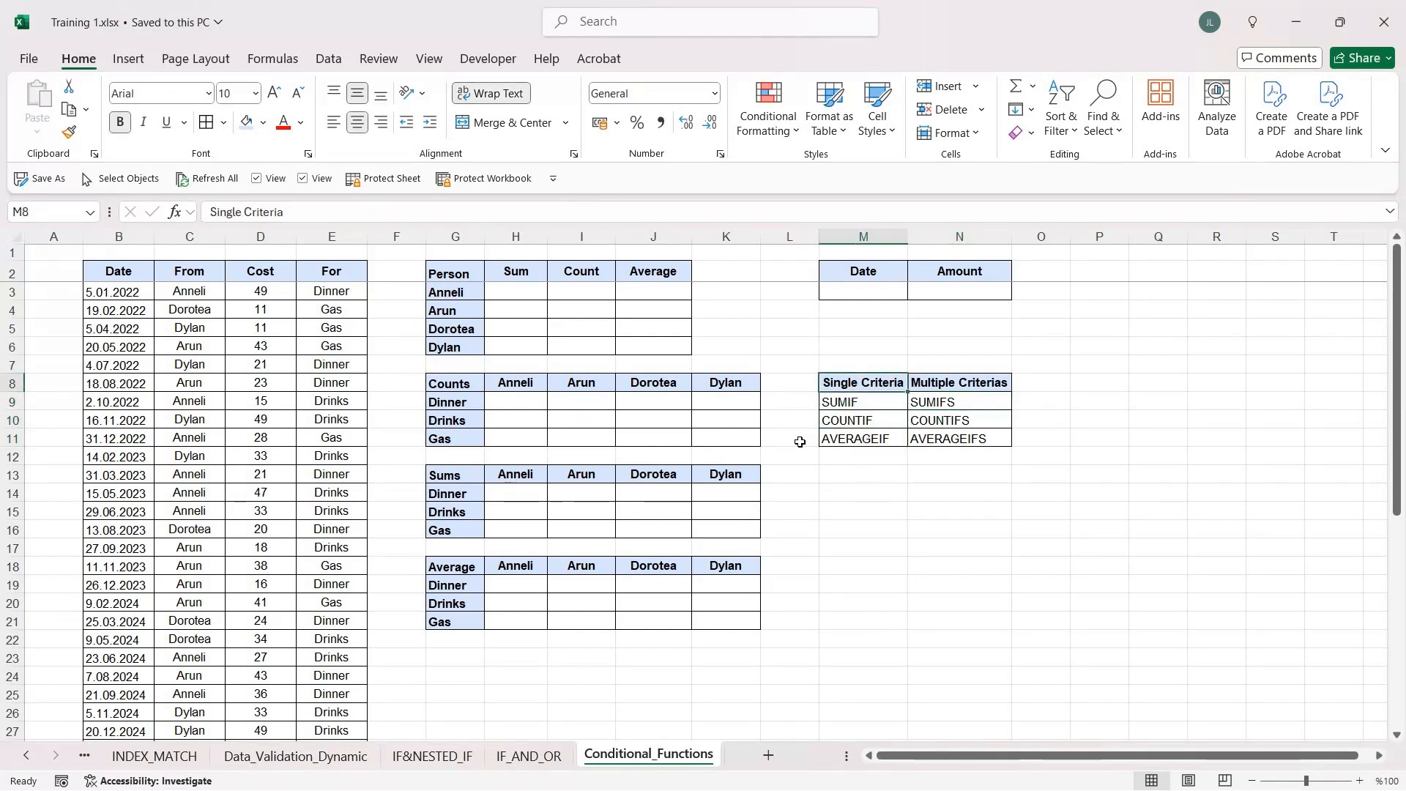
pyautogui.click(974, 406)
pyautogui.press('Down')
pyautogui.press('Down')
pyautogui.click(964, 378)
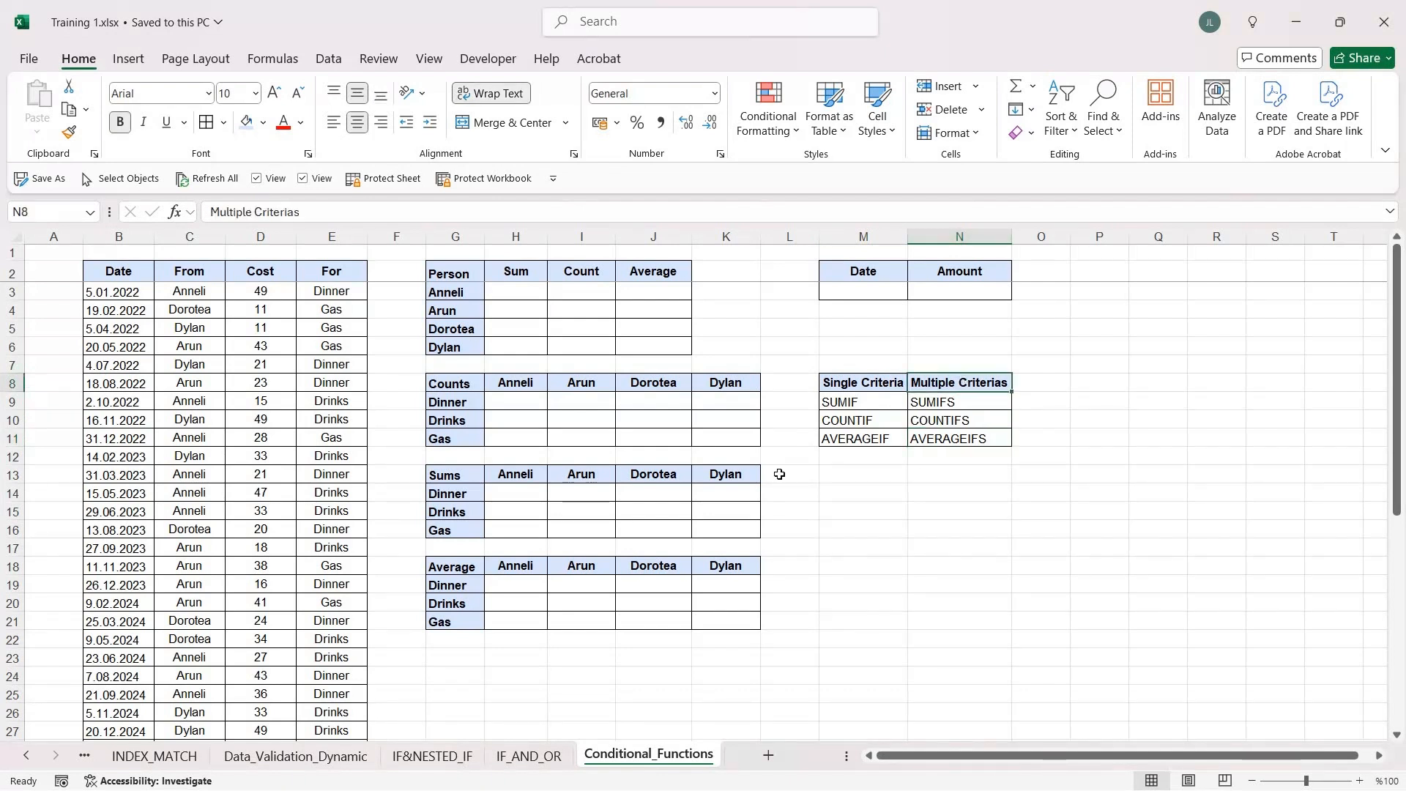
pyautogui.click(517, 292)
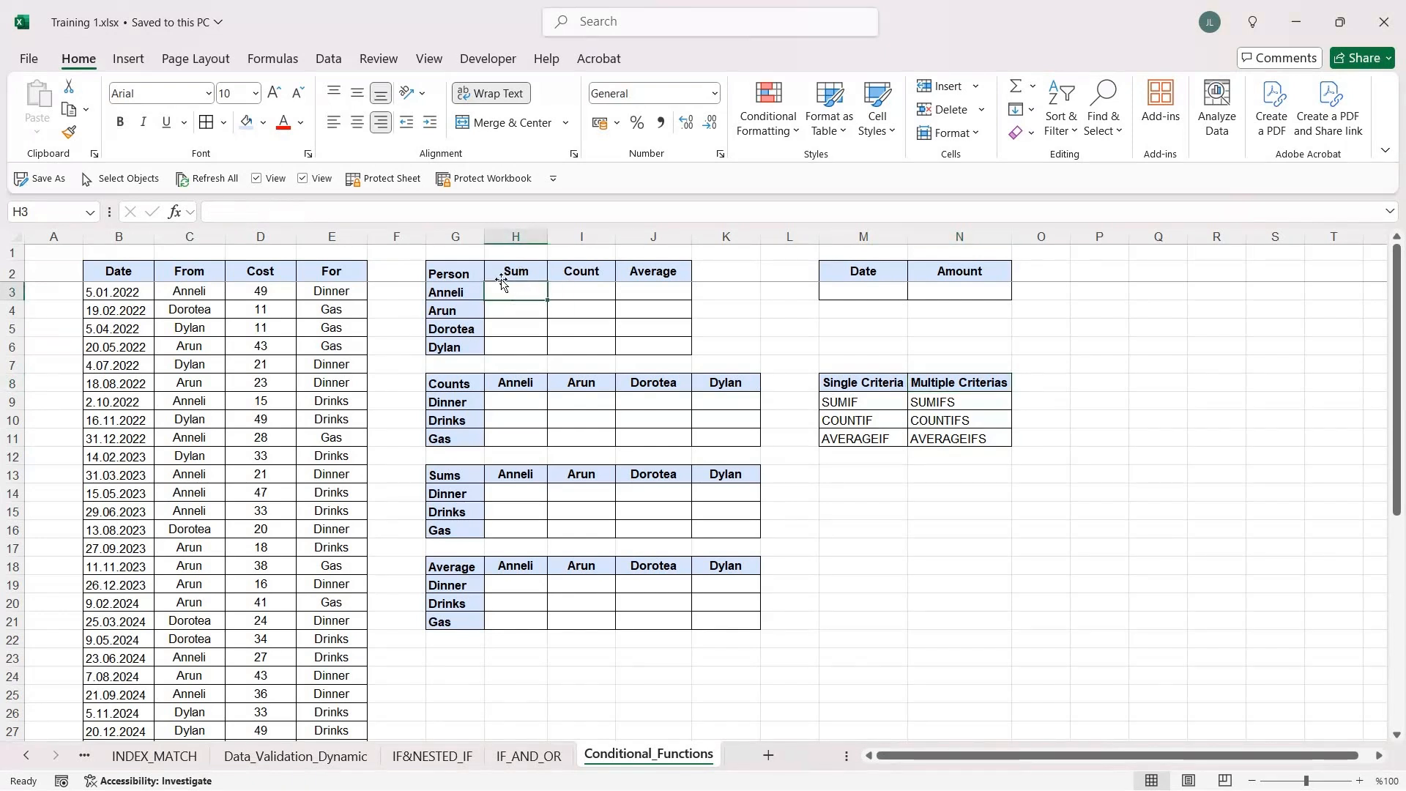
pyautogui.moveTo(466, 289); pyautogui.dragTo(463, 334)
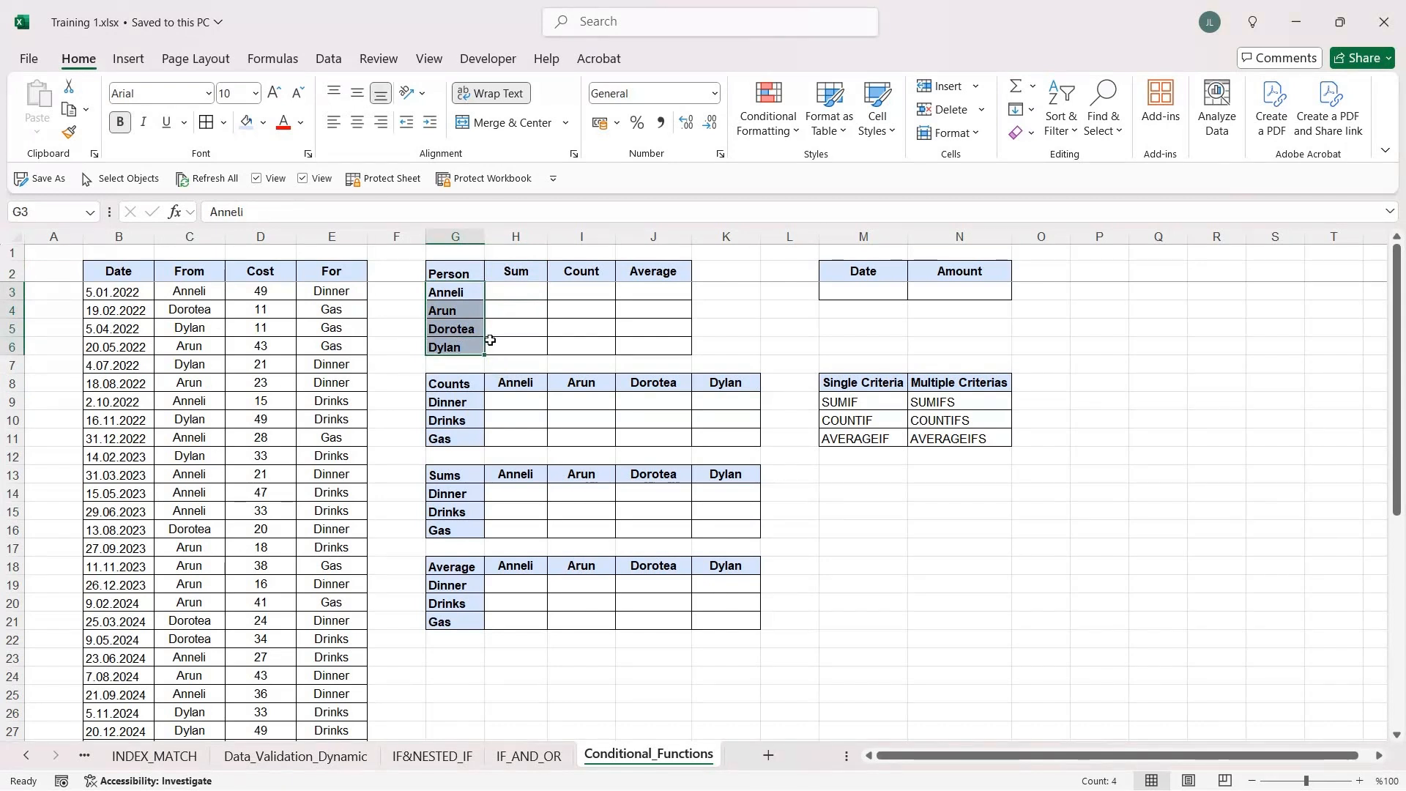
pyautogui.moveTo(467, 288); pyautogui.dragTo(465, 343)
pyautogui.moveTo(468, 288); pyautogui.dragTo(464, 343)
# Step: Start a SUMIF formula in H3 with the From column, $C$3:$C$45, as its absolute criteria range
pyautogui.click(516, 291)
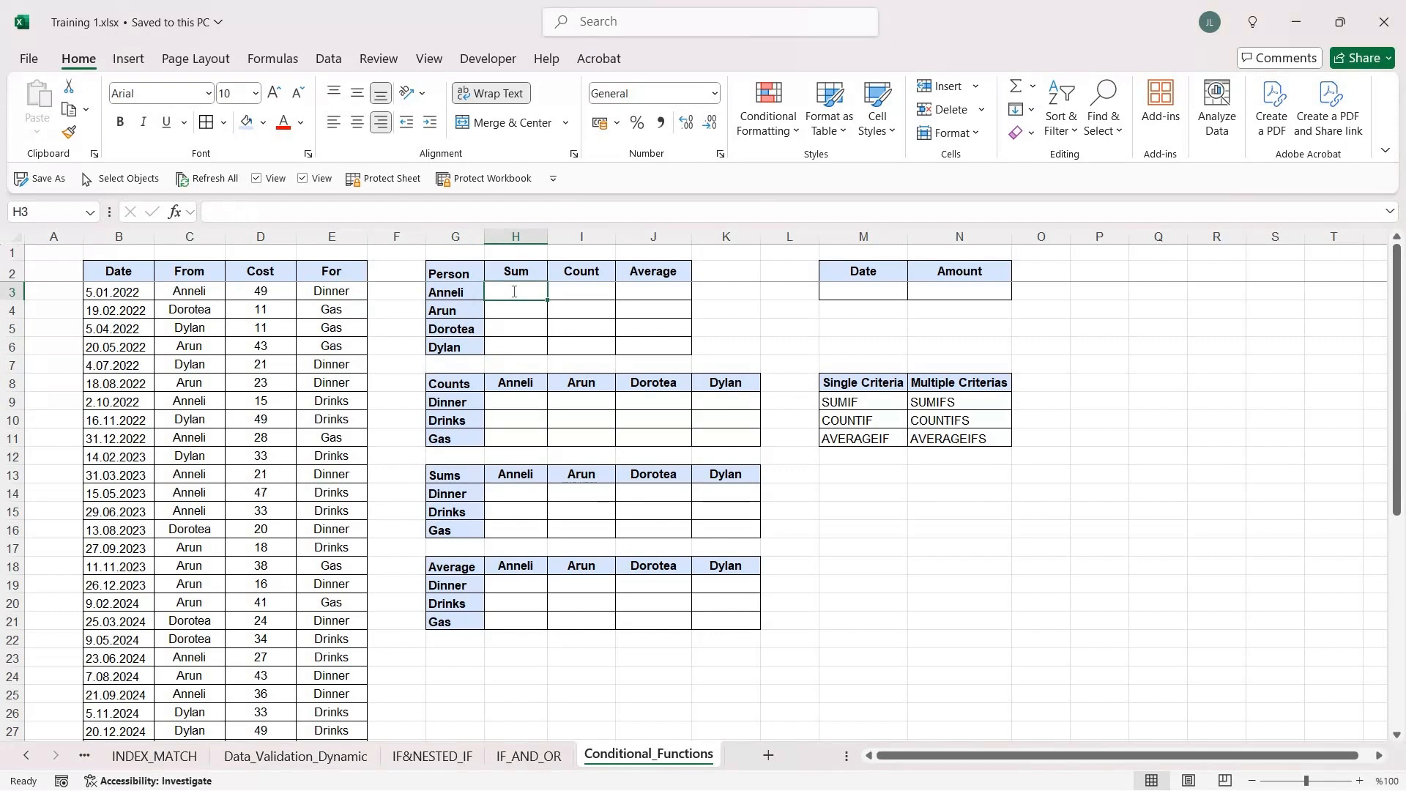
pyautogui.write('=sum')
pyautogui.press('Down')
pyautogui.press('Tab')
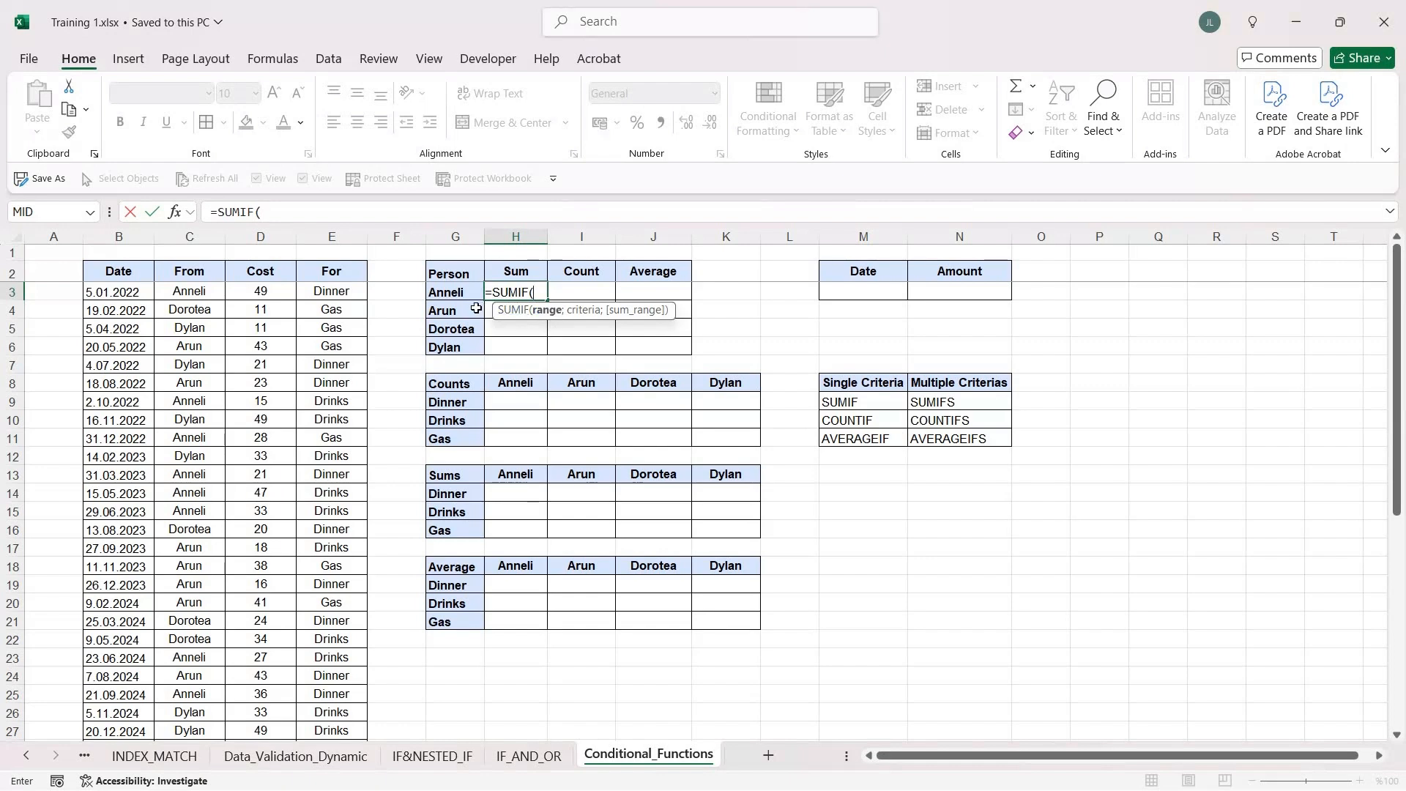
pyautogui.click(200, 300)
pyautogui.hotkey('ctrl', 'shift', 'Down')
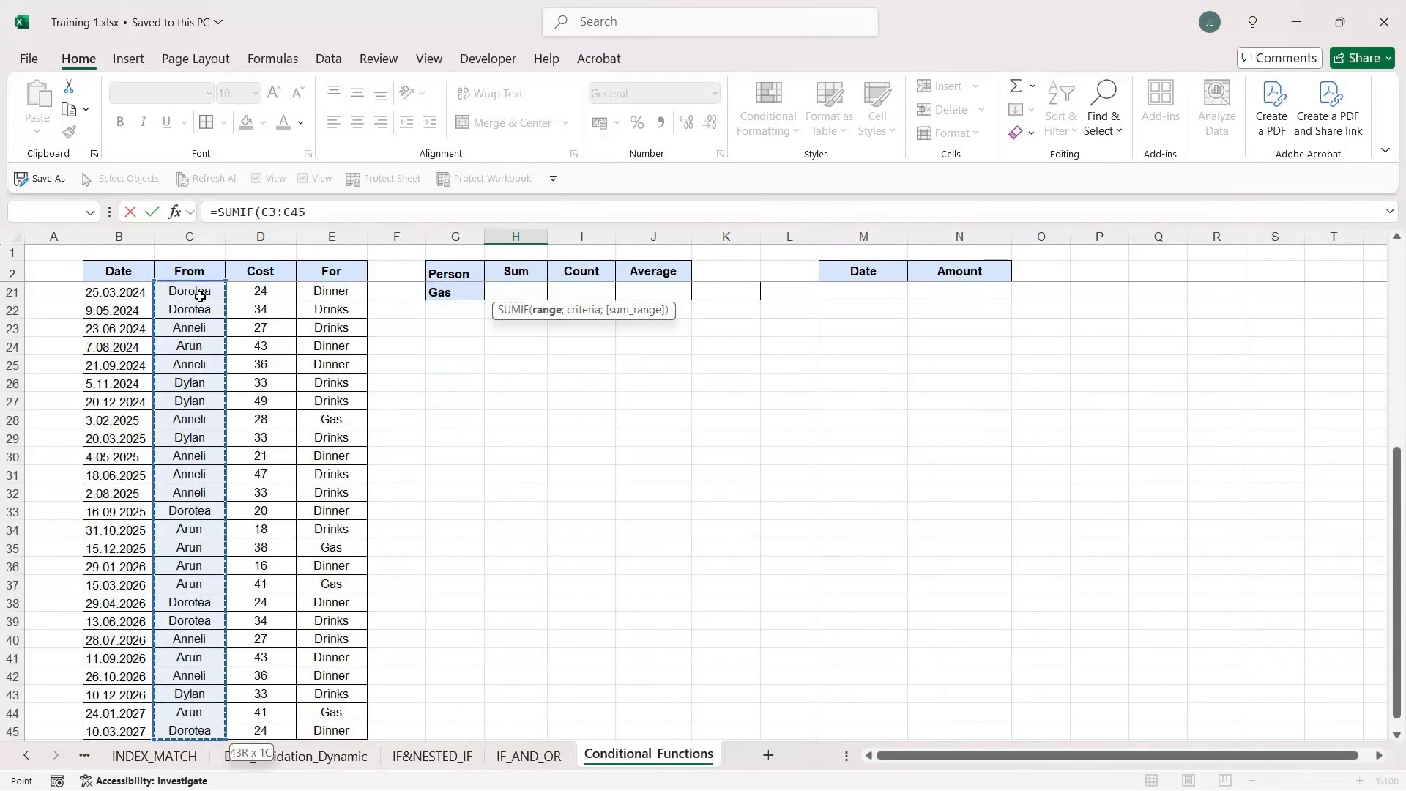
pyautogui.press('F4')
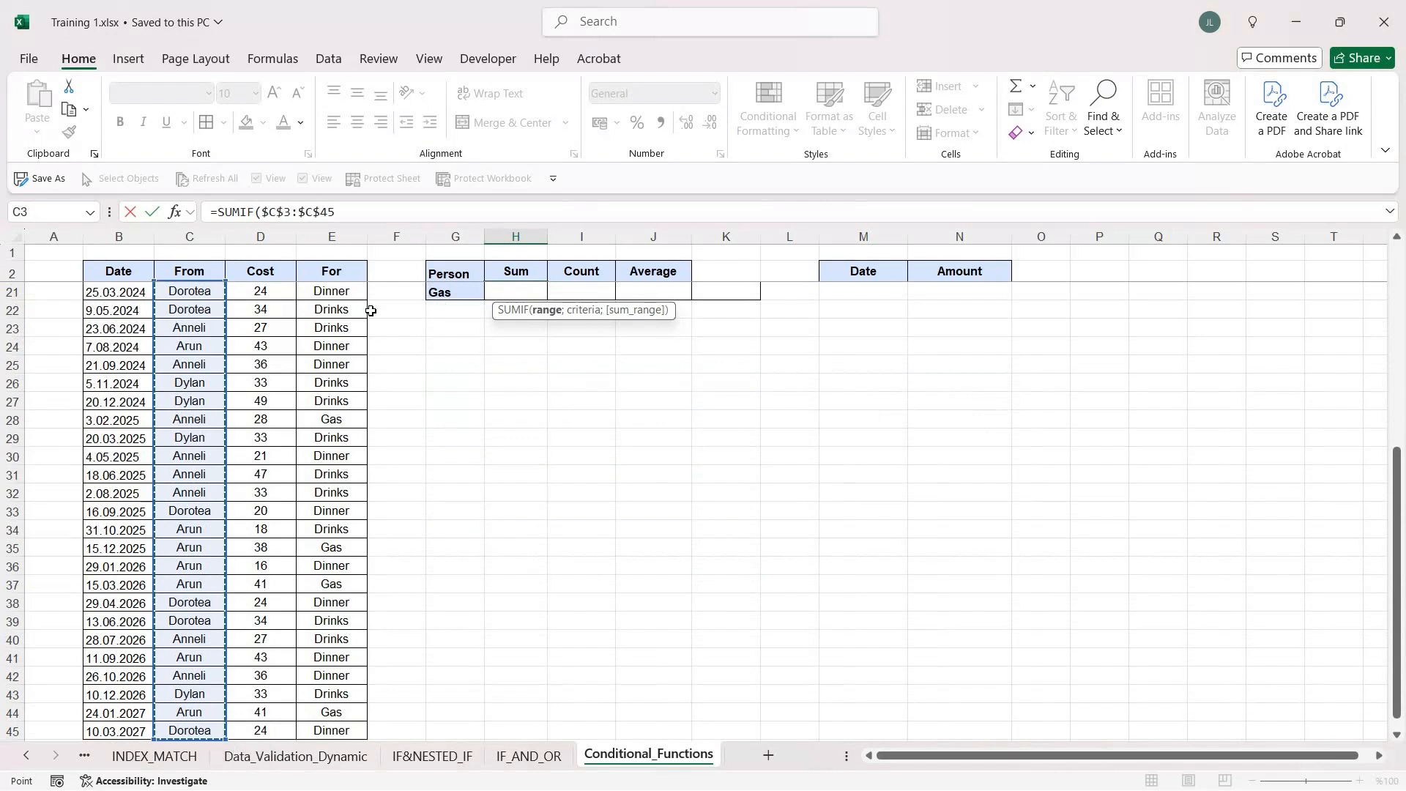
pyautogui.scroll(6, 389, 333)
pyautogui.write(';')
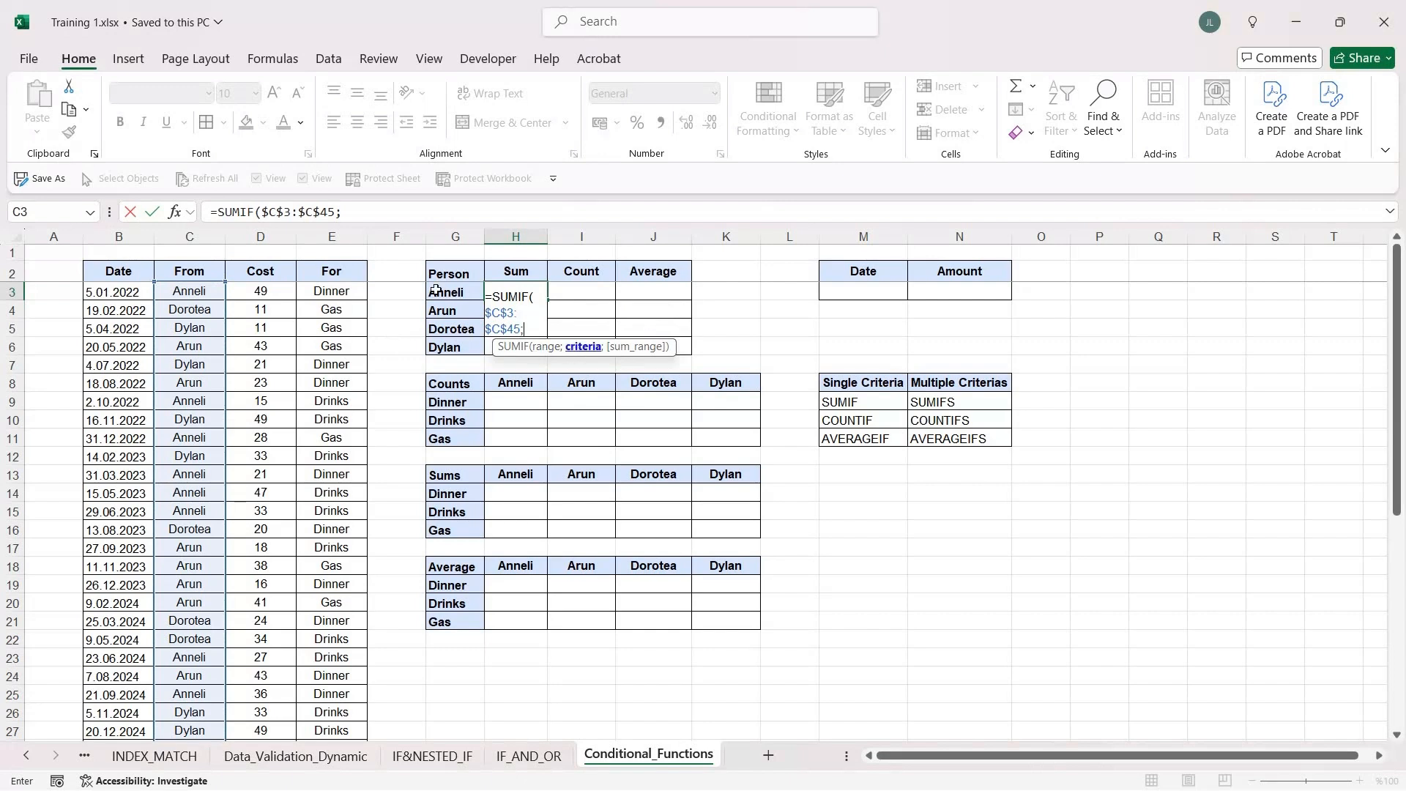
# Step: Complete the SUMIF formula in H3 with G3 as the criterion and $D$3:$D$45 as the absolute sum range
pyautogui.click(460, 294)
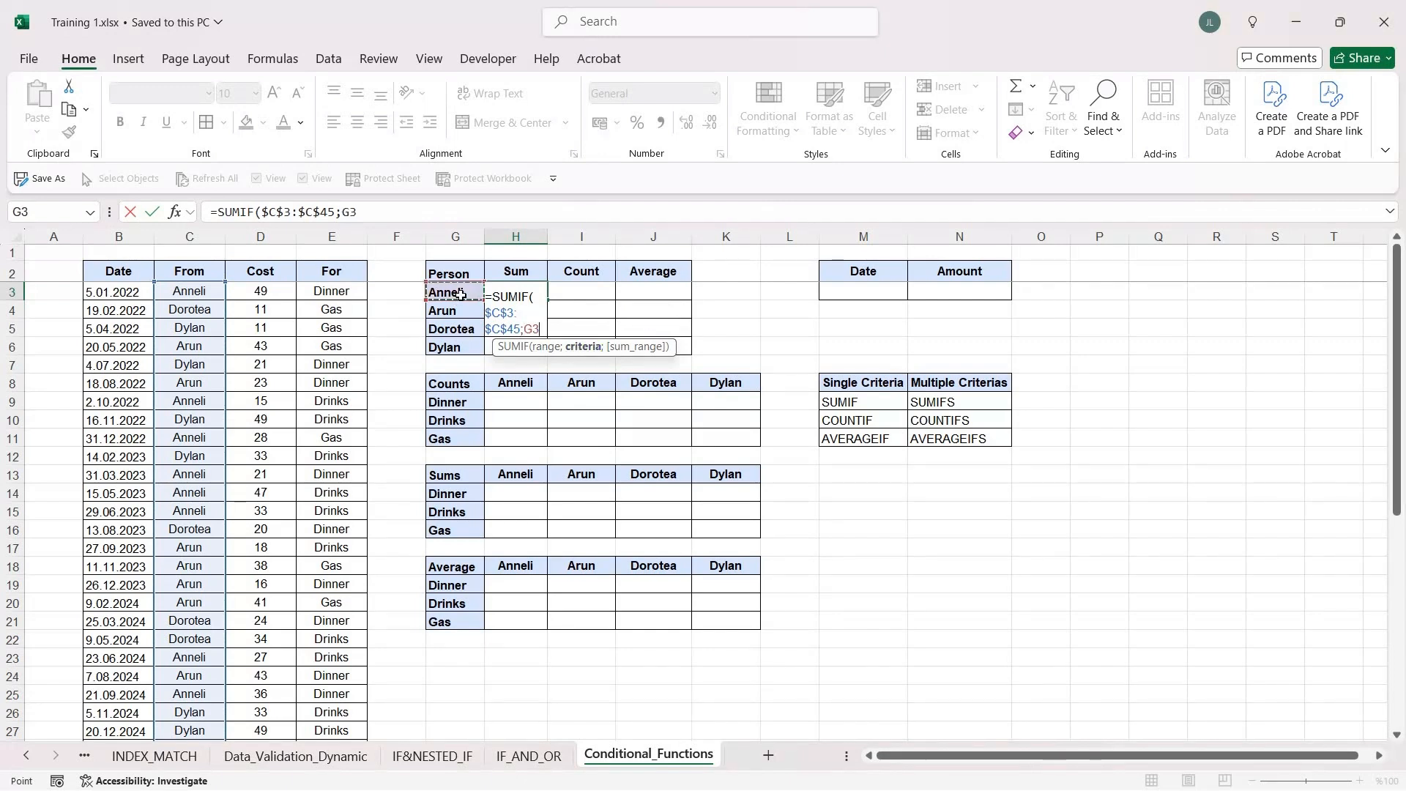
pyautogui.write(';')
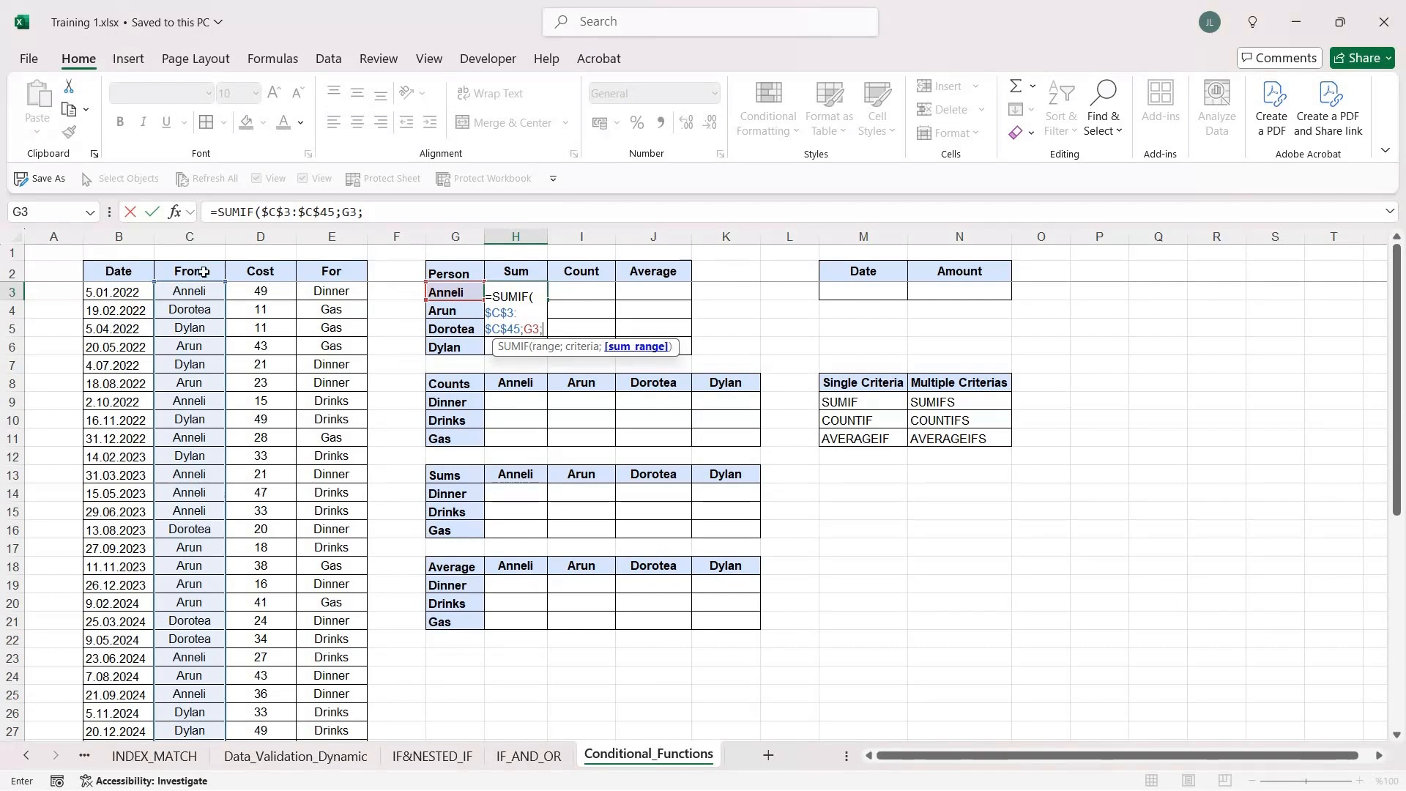
pyautogui.click(254, 291)
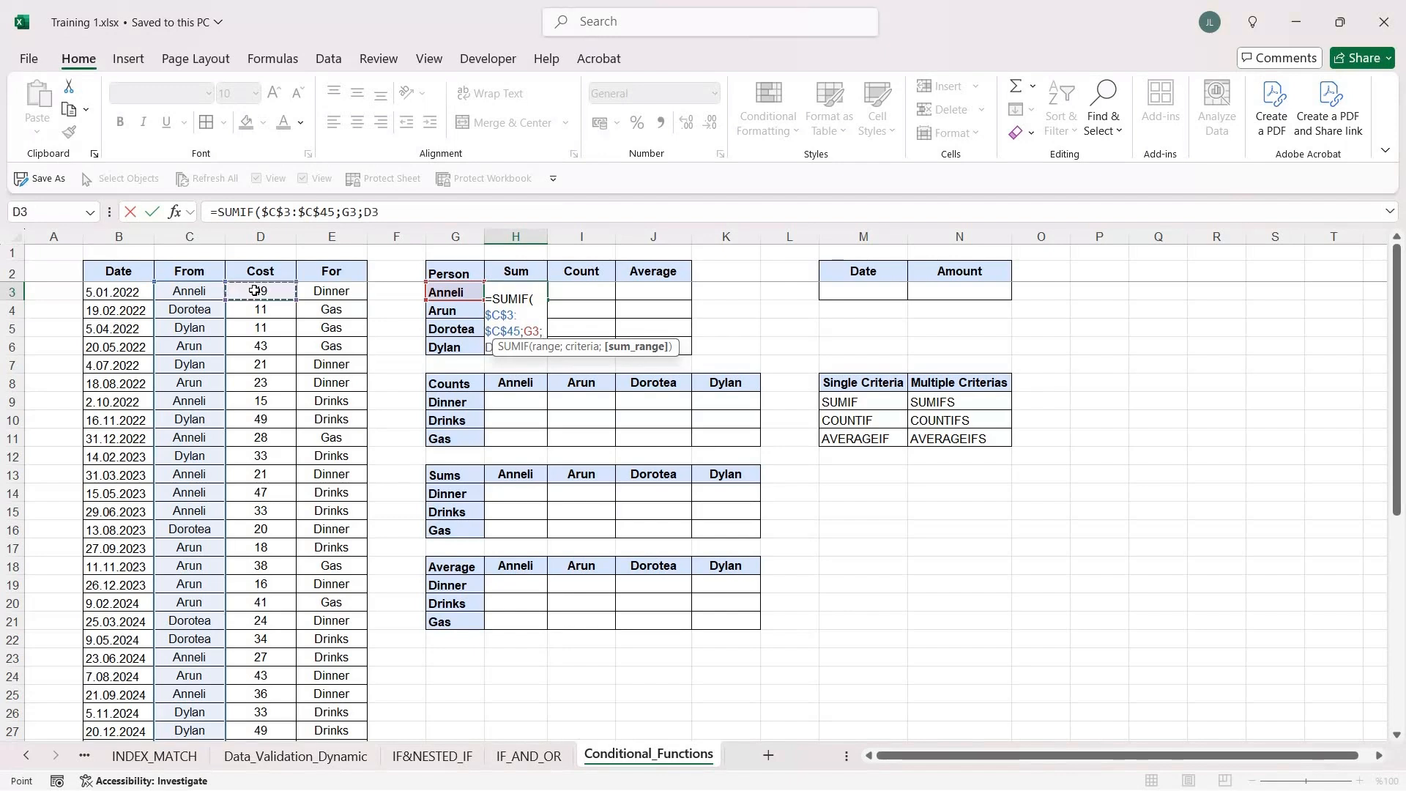
pyautogui.hotkey('ctrl', 'shift', 'Down')
pyautogui.press('F4')
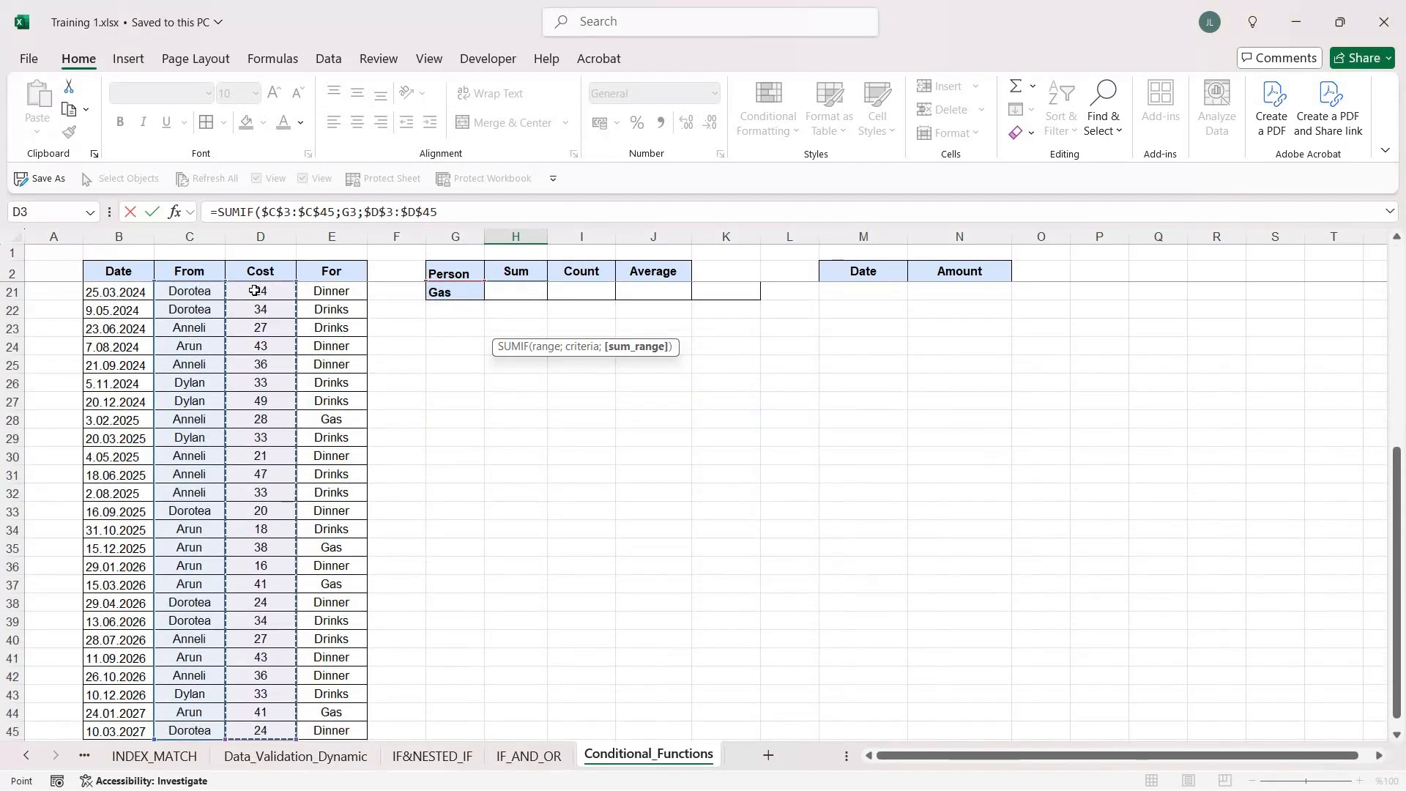
pyautogui.press('Return')
pyautogui.scroll(1, 477, 372)
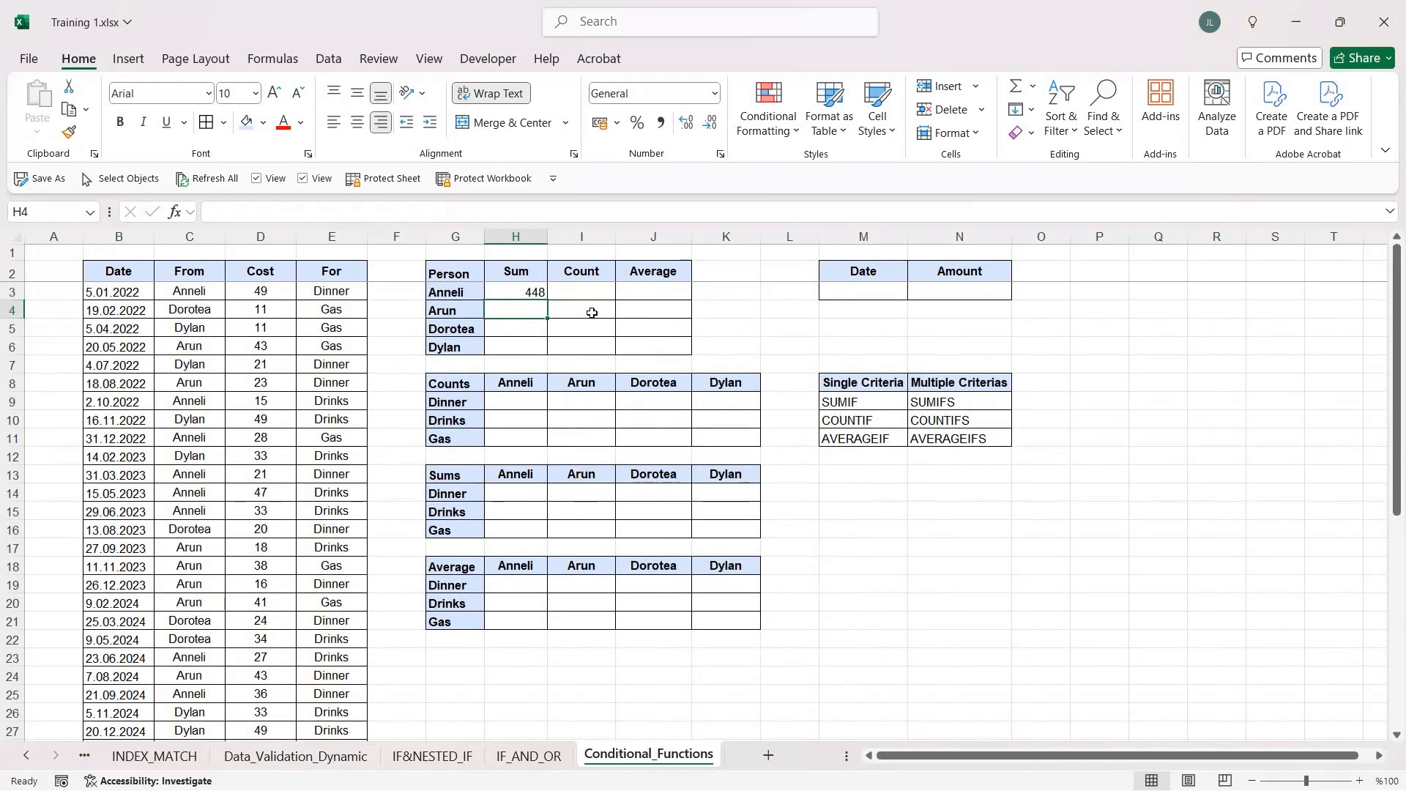
# Step: Copy the Sum formula from H3 down to H6, pasting formulas only
pyautogui.click(520, 287)
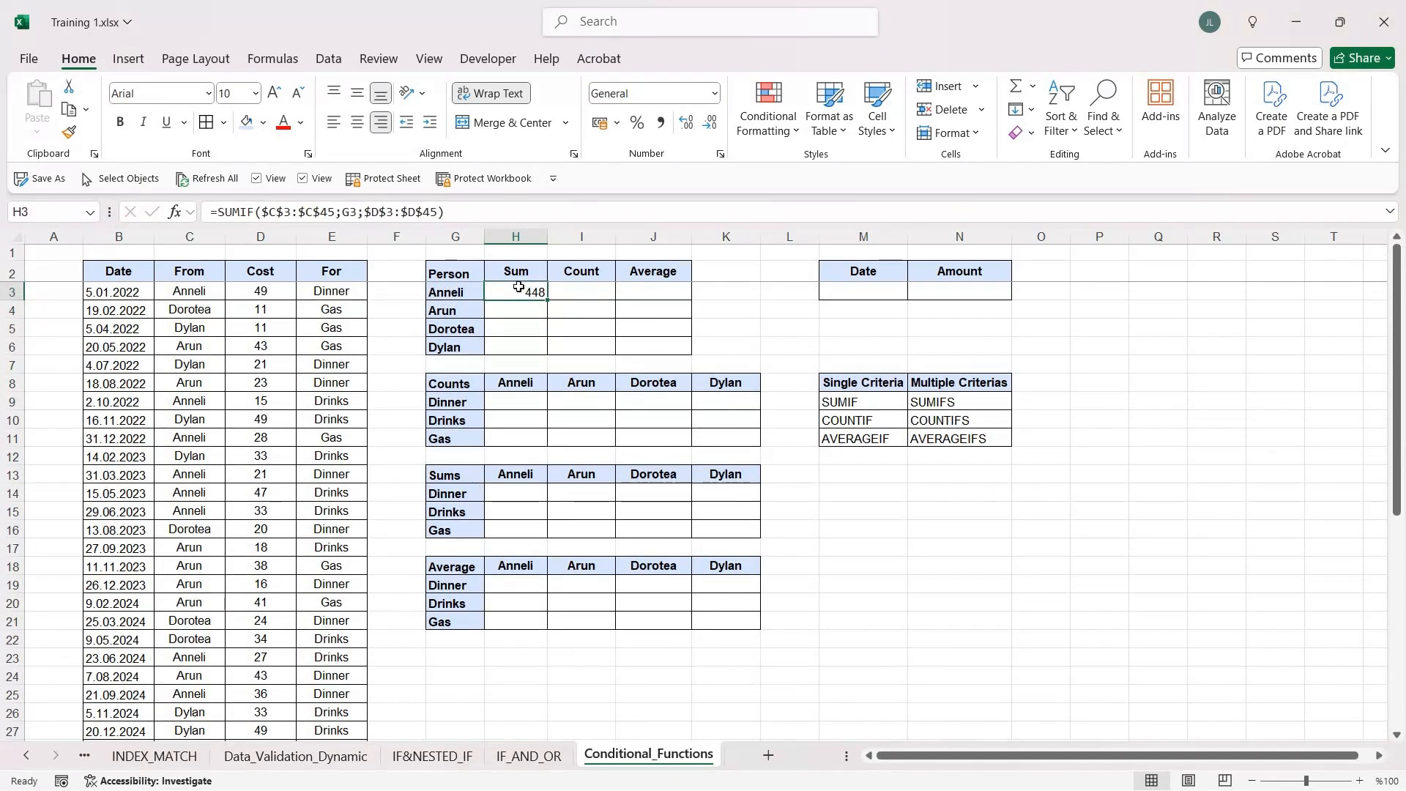
pyautogui.hotkey('ctrl', 'c')
pyautogui.hotkey('shift', 'Down')
pyautogui.hotkey('shift', 'Down')
pyautogui.hotkey('shift', 'Down')
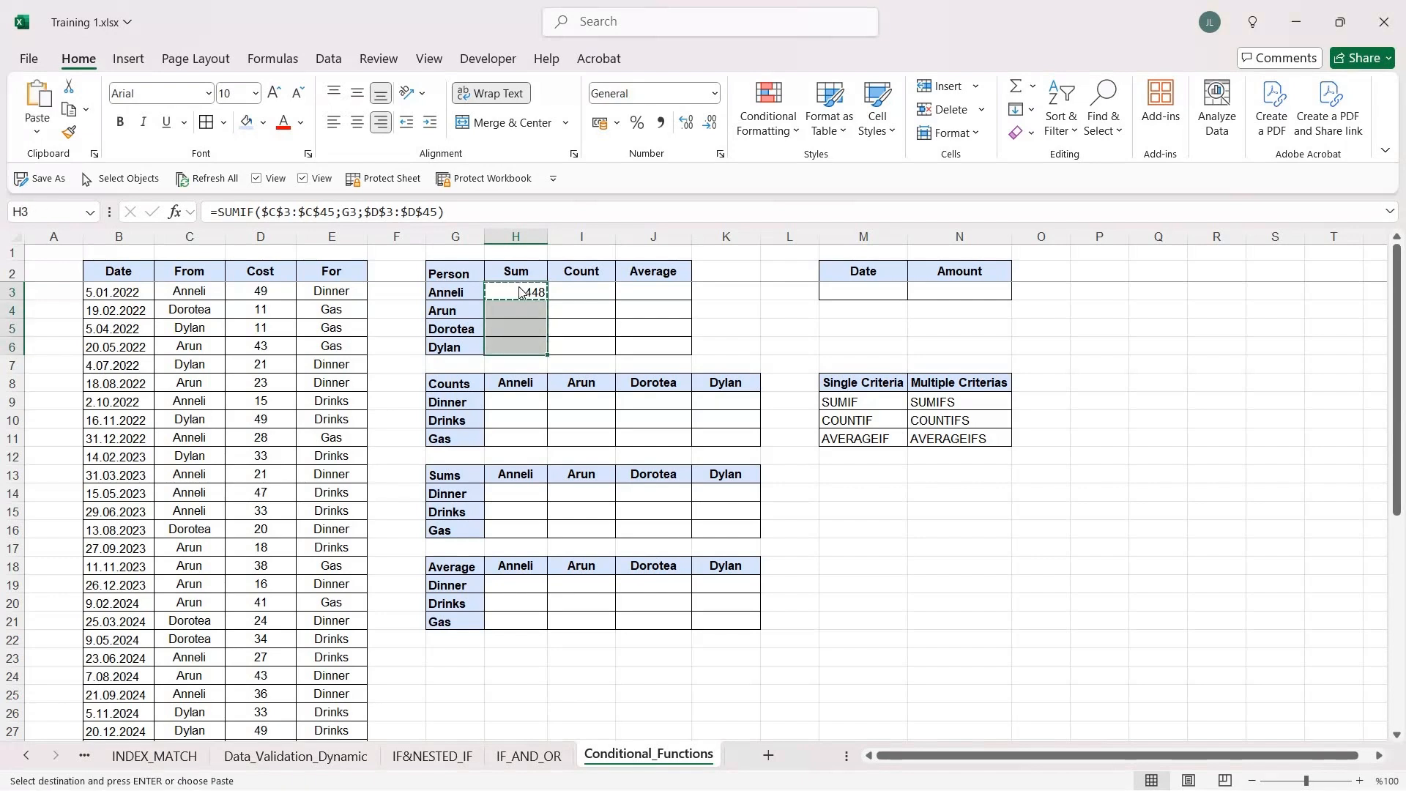
pyautogui.hotkey('ctrl', 'alt', 'v')
pyautogui.press('f')
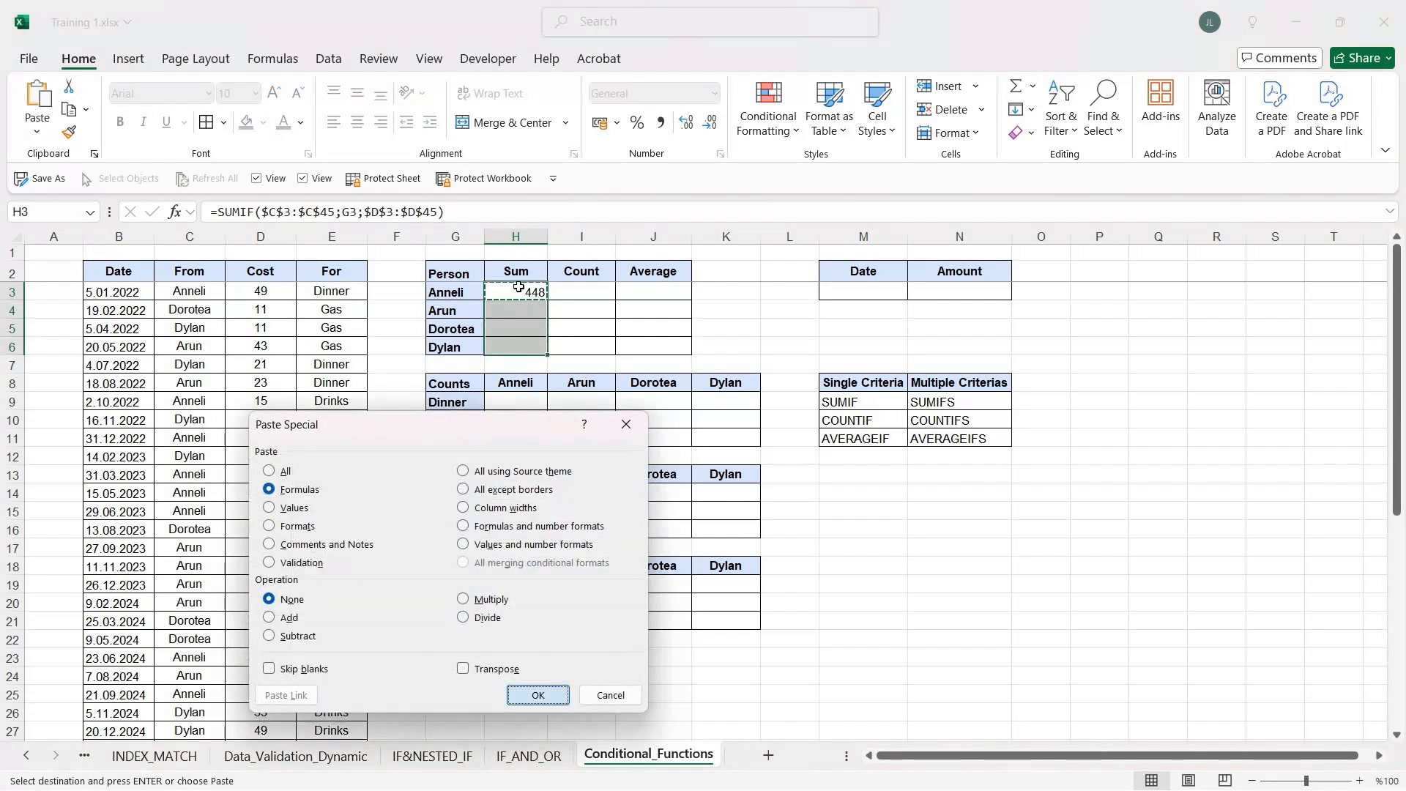
pyautogui.press('Return')
pyautogui.press('Escape')
# Step: Inspect the cell references in the copied SUMIF formulas in H4 and H5
pyautogui.click(526, 311)
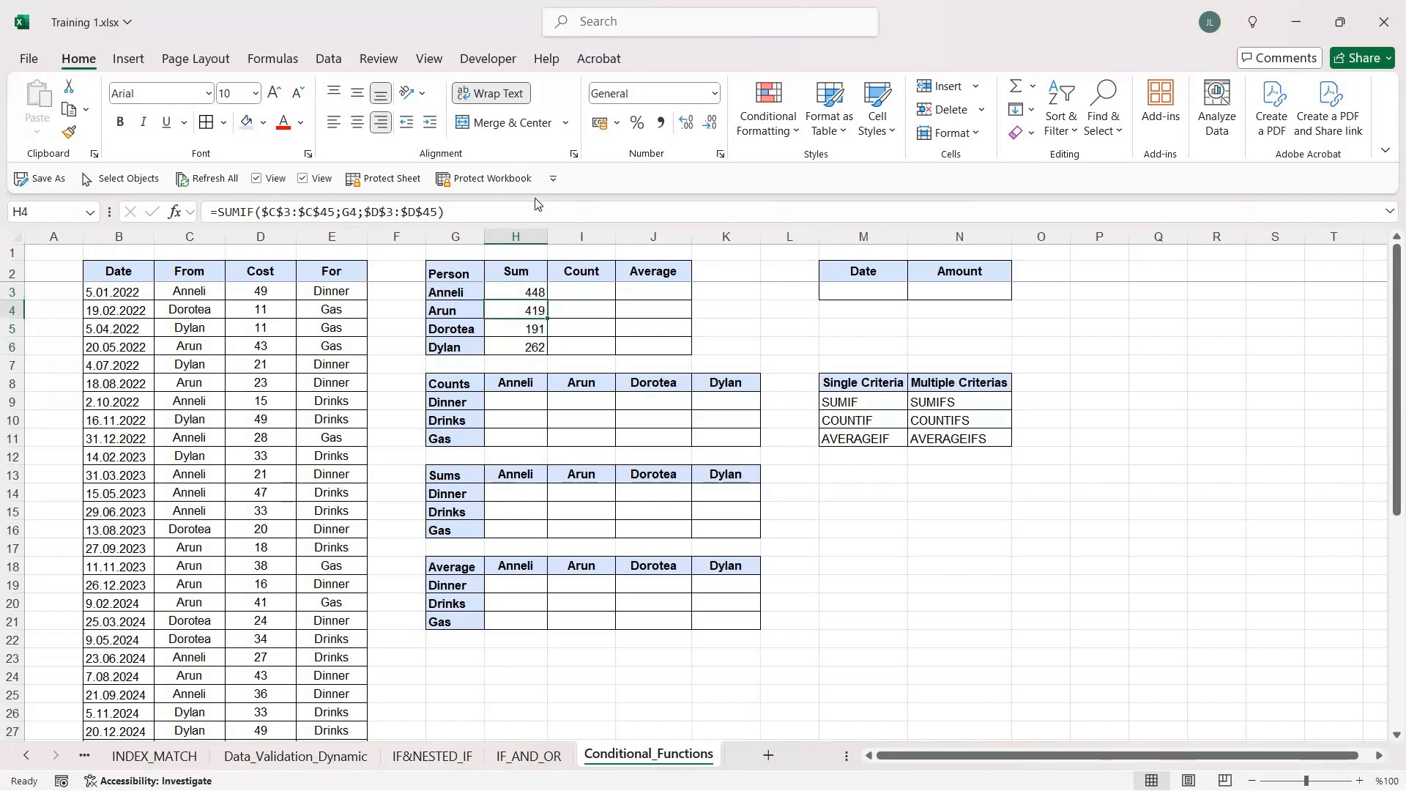
pyautogui.click(542, 210)
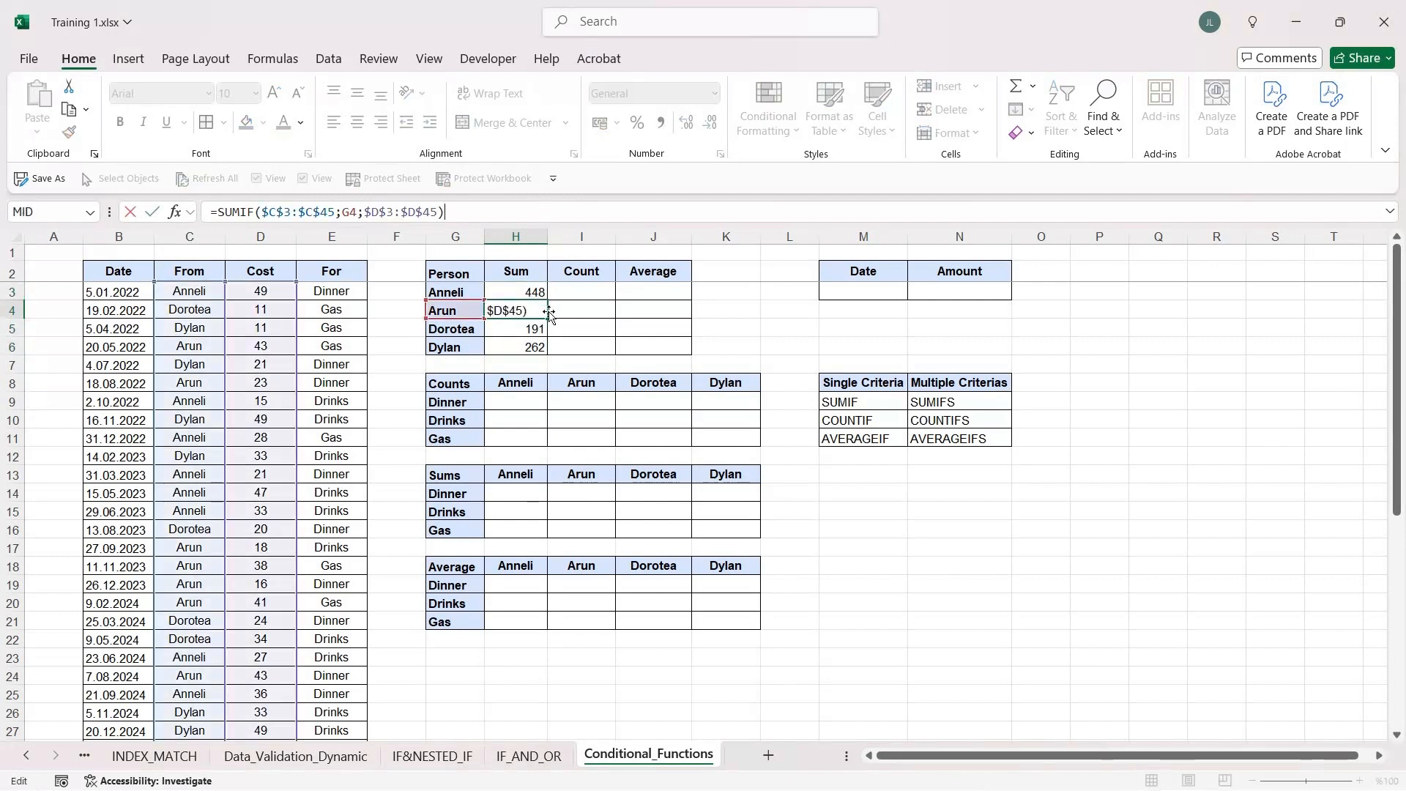
pyautogui.click(539, 328)
pyautogui.click(533, 212)
pyautogui.press('Escape')
# Step: Enter =COUNTIF($C$3:$C$45;G3) in I3 to count the first person's entries
pyautogui.click(589, 295)
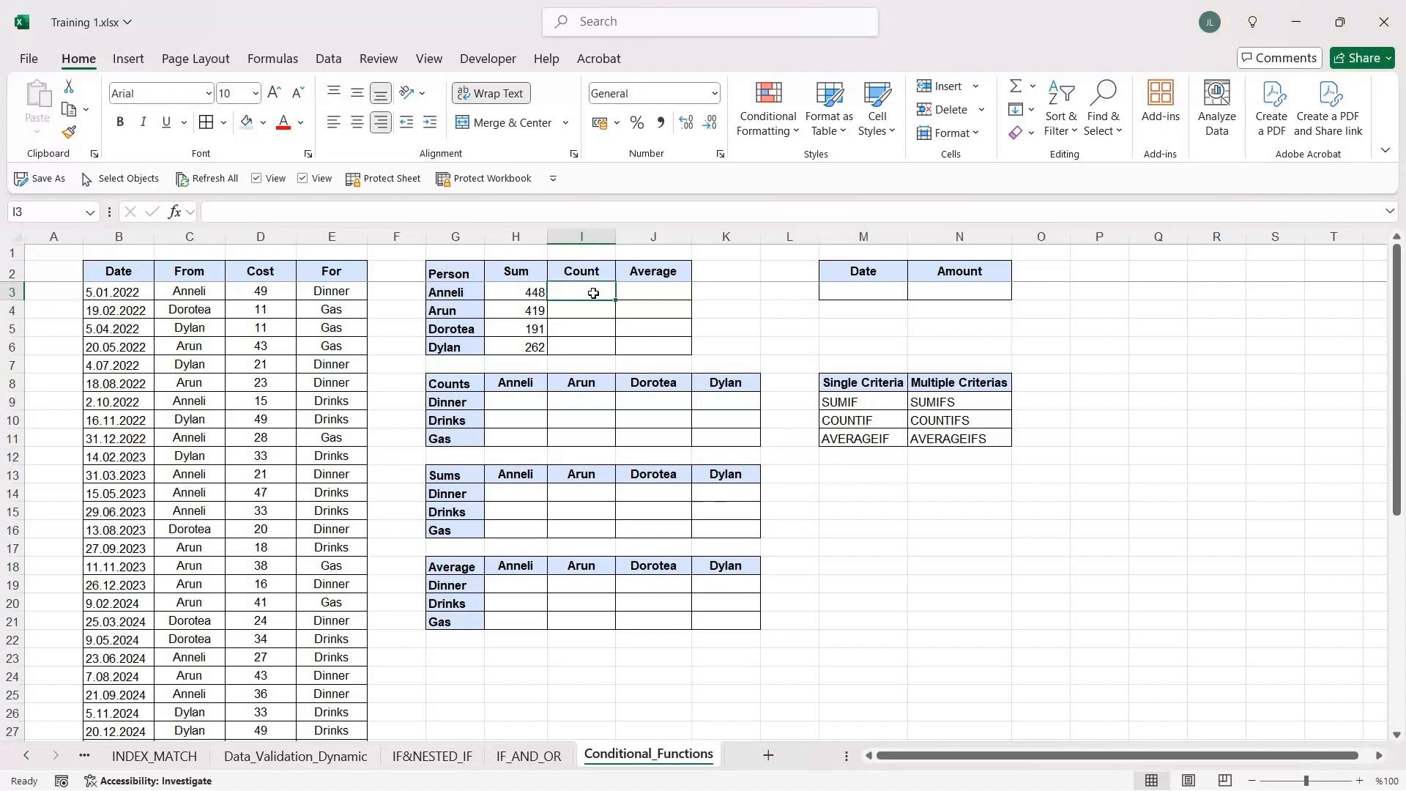
pyautogui.write('=count')
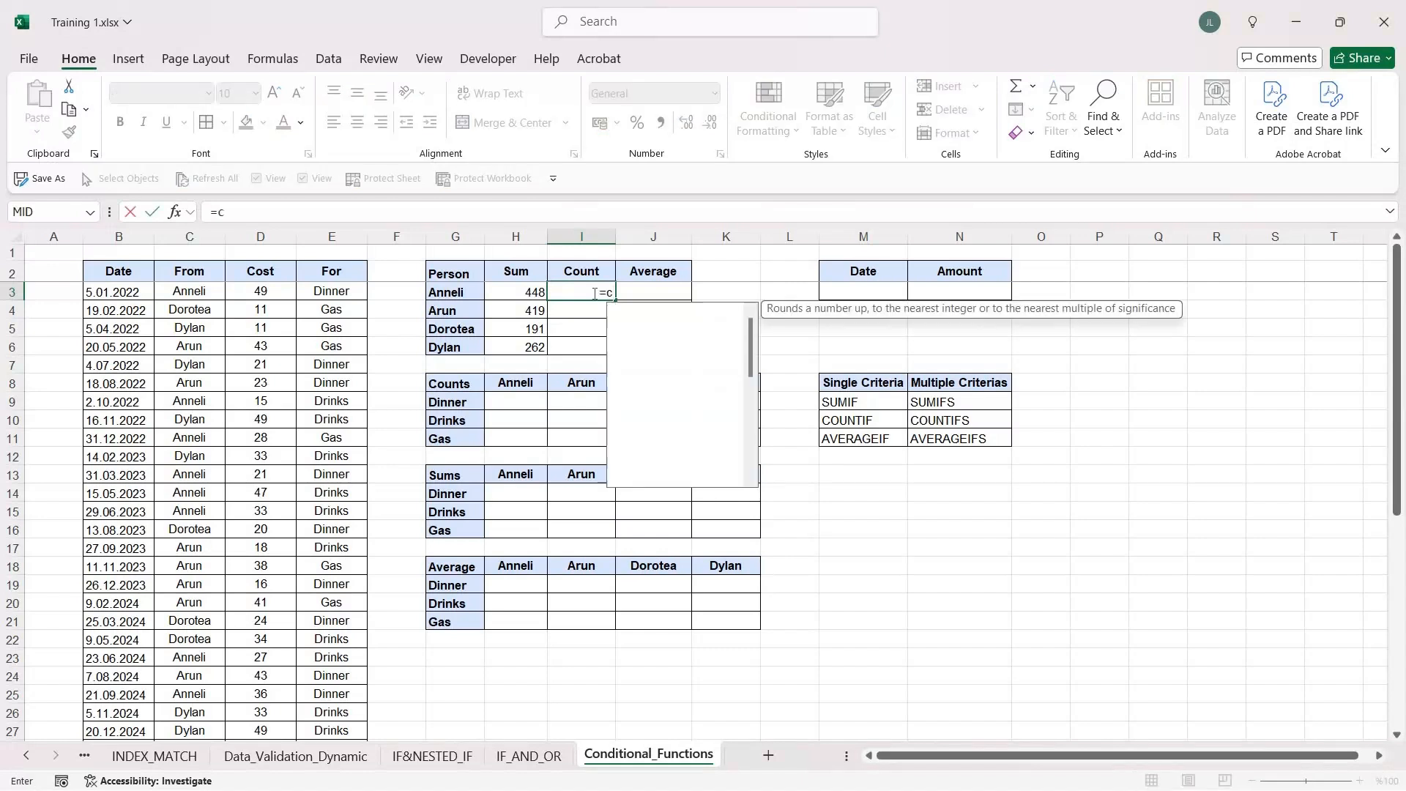
pyautogui.press('Down')
pyautogui.press('Down')
pyautogui.press('Down')
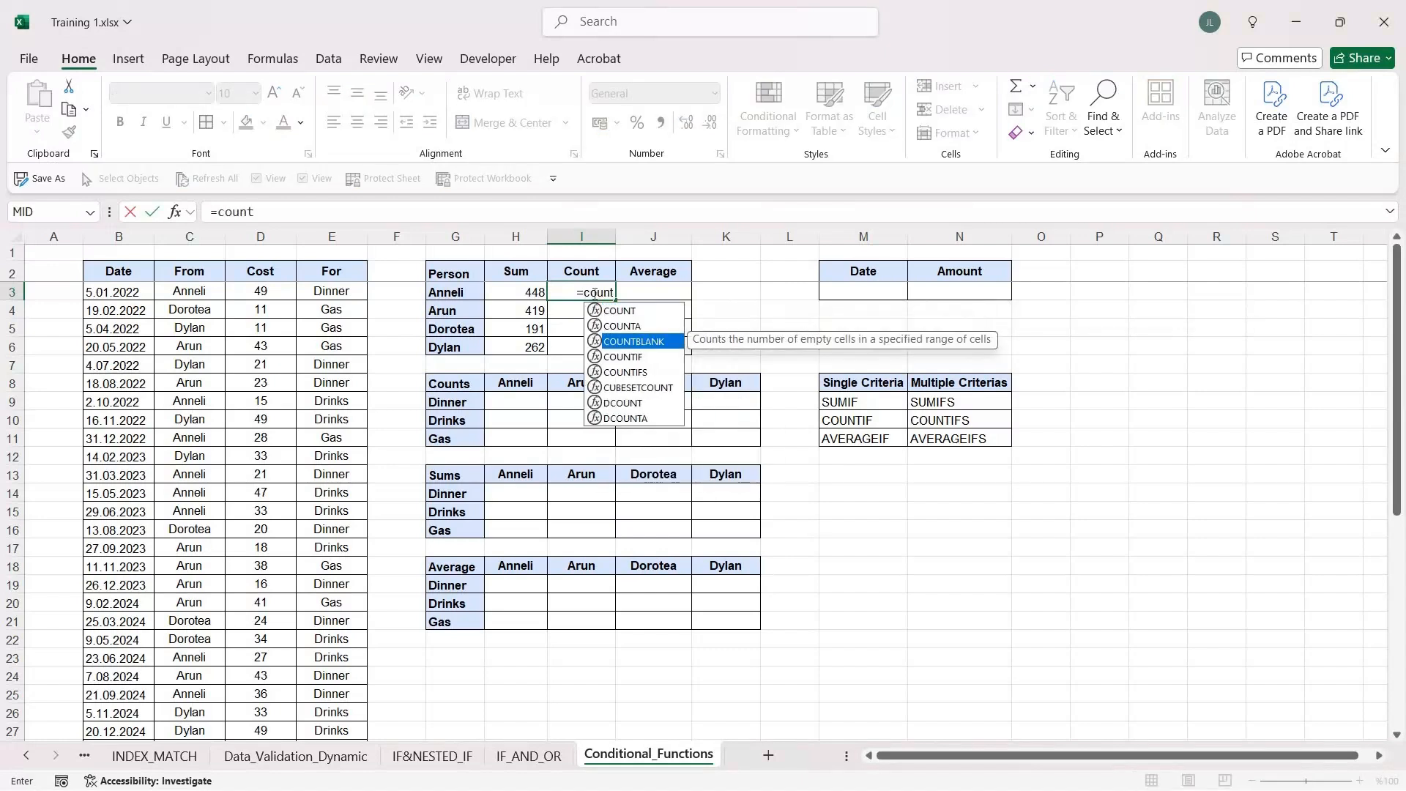
pyautogui.press('Tab')
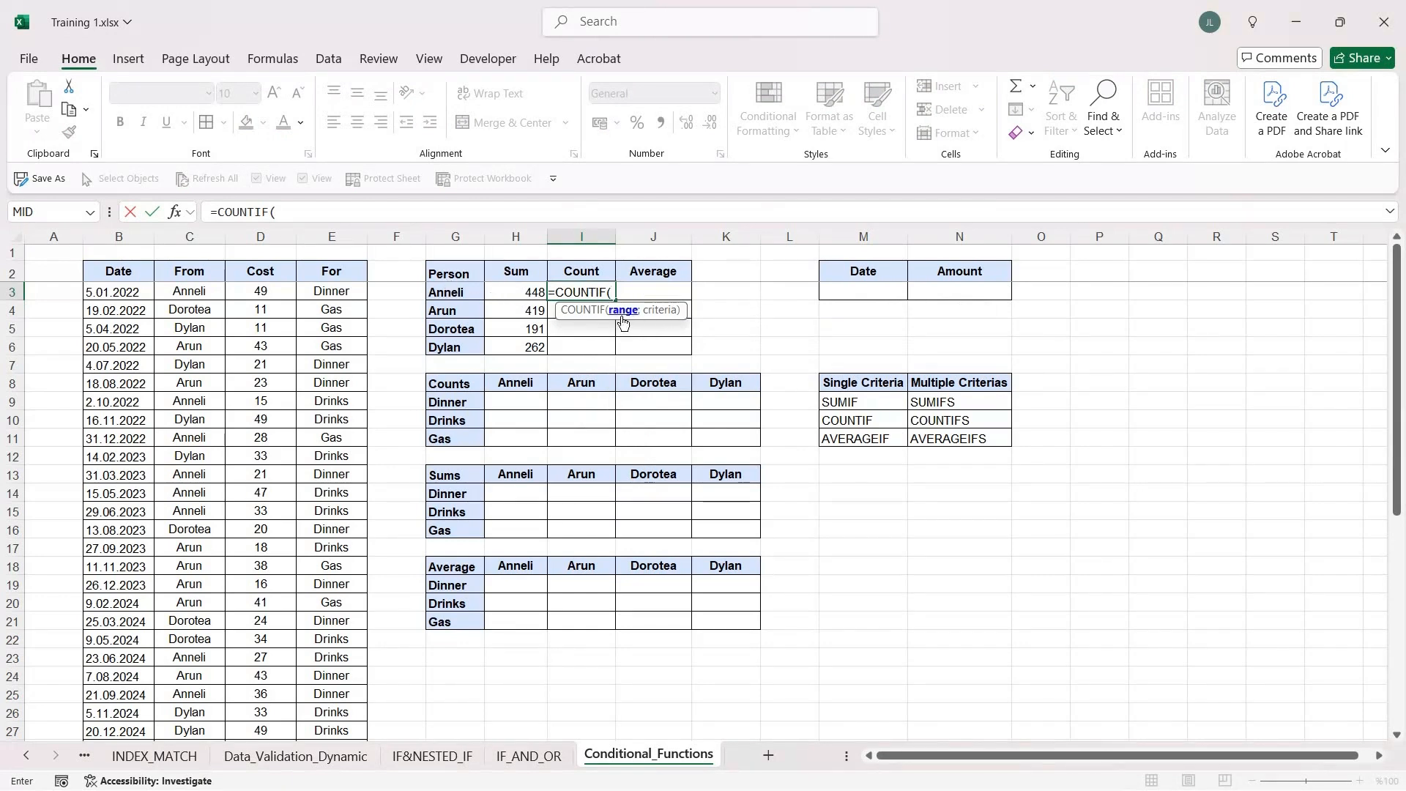
pyautogui.click(214, 290)
pyautogui.hotkey('ctrl', 'shift', 'Down')
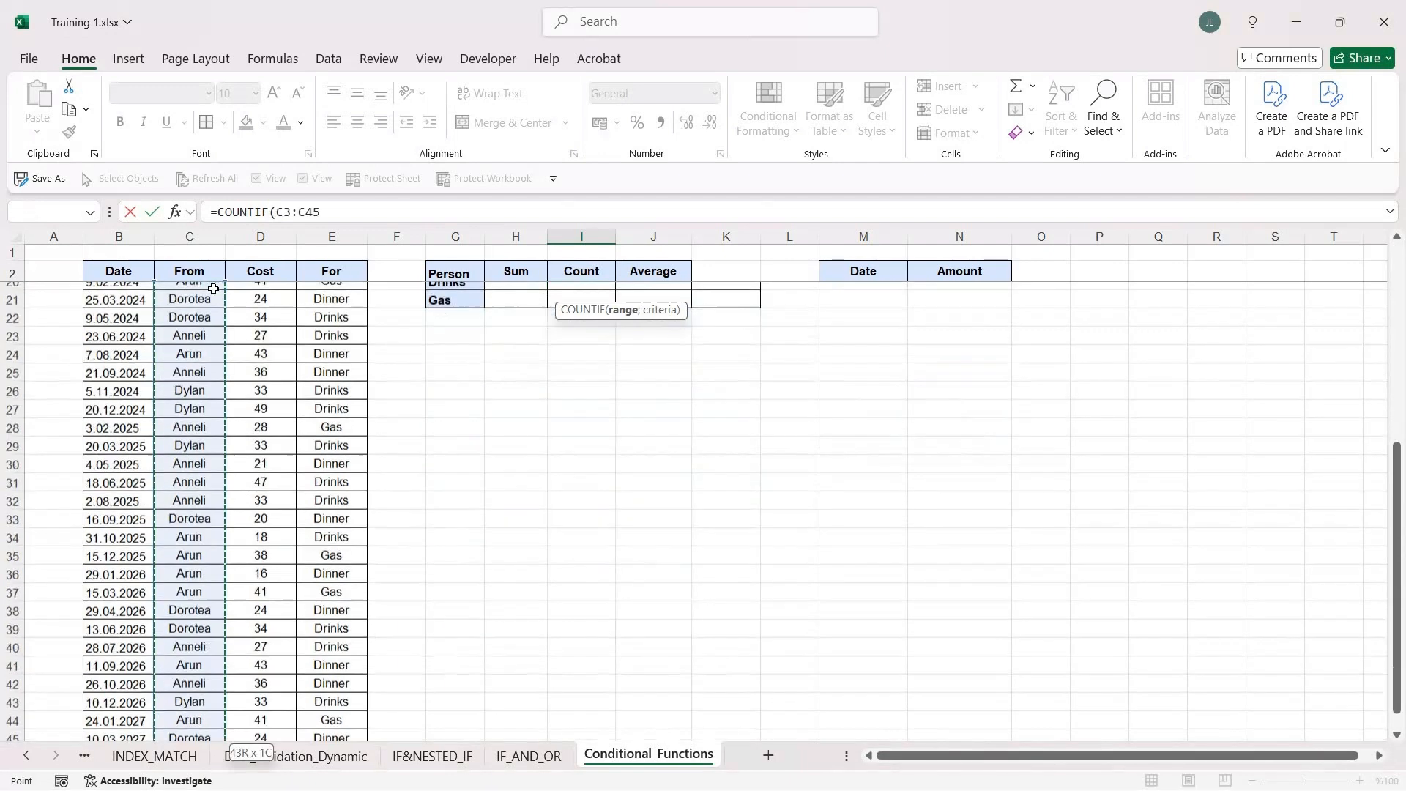
pyautogui.press('F4')
pyautogui.scroll(6, 433, 277)
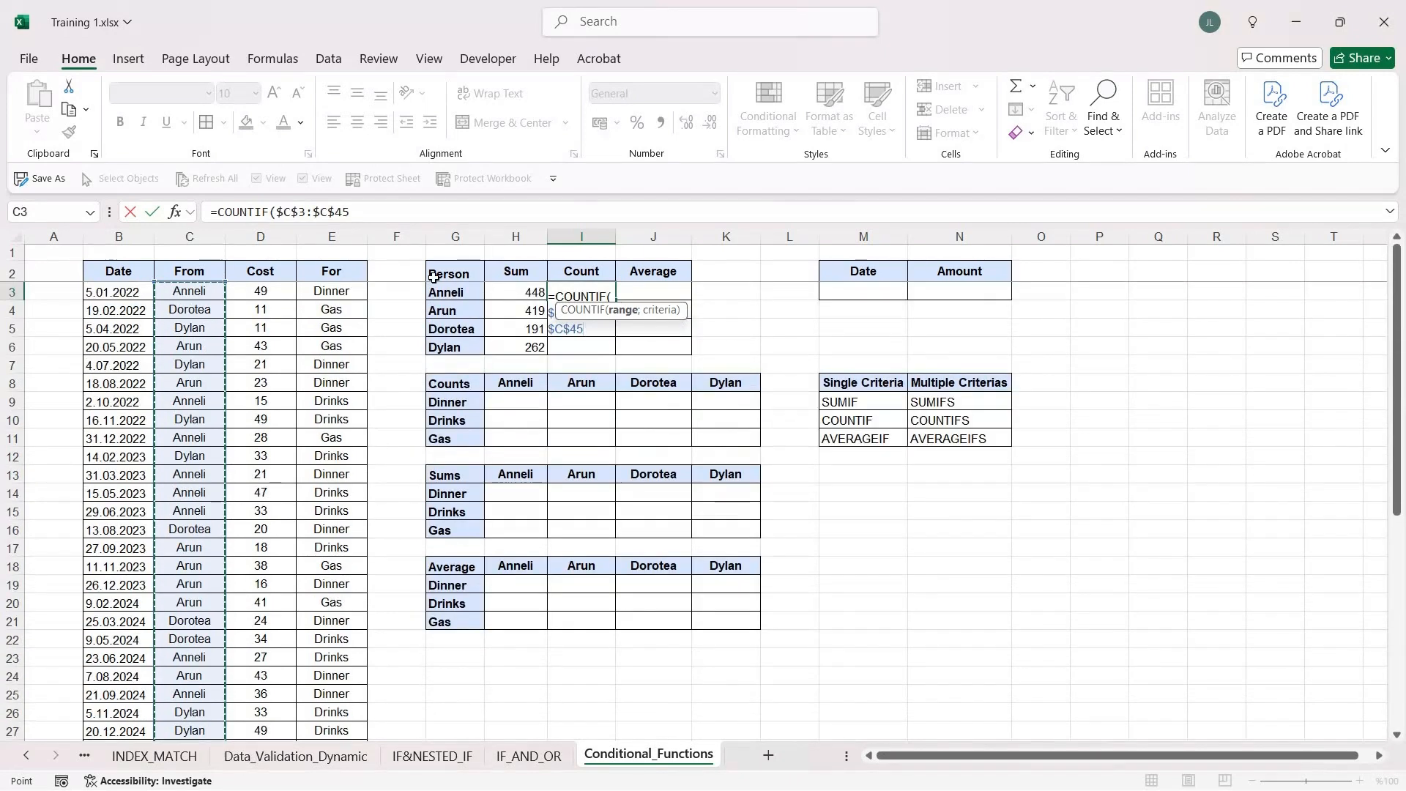
pyautogui.write(';')
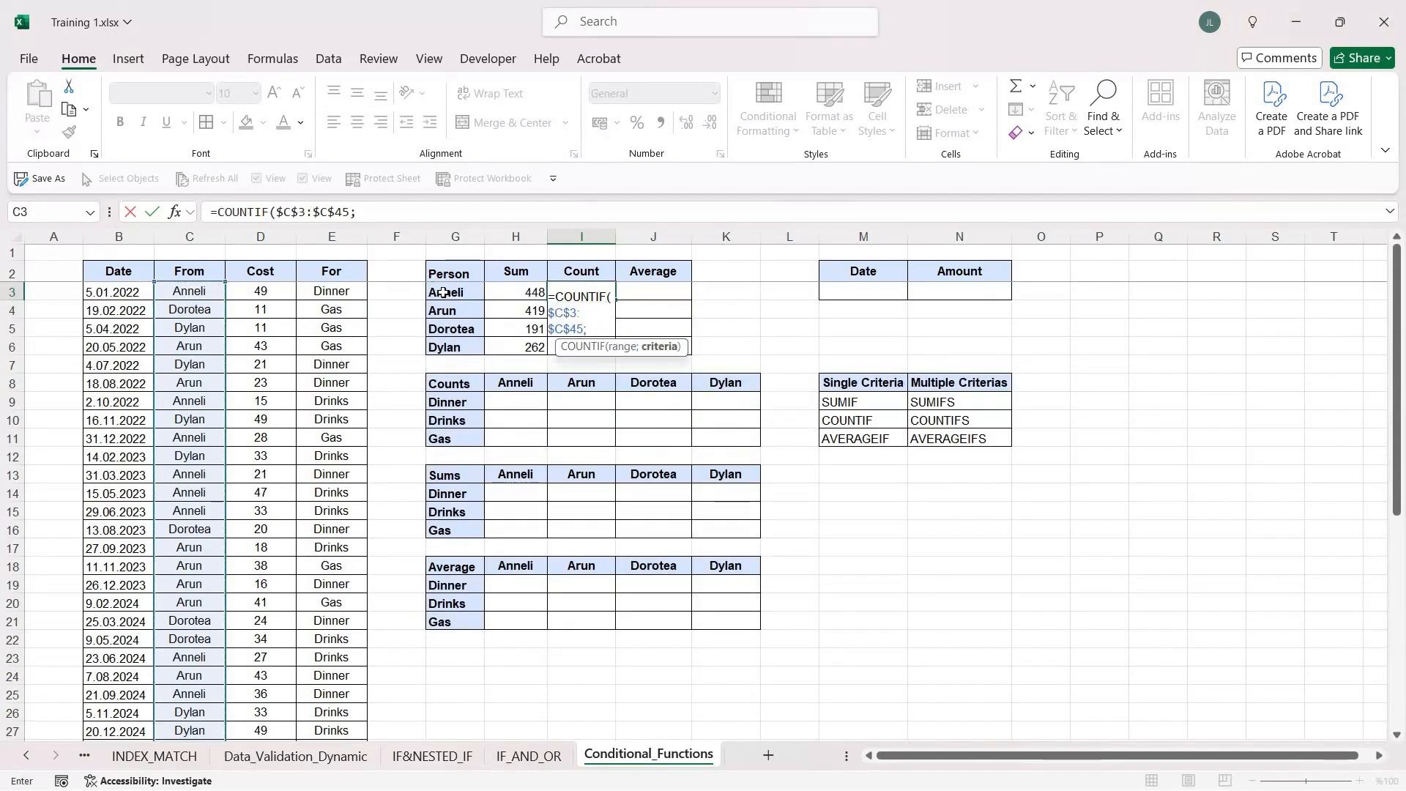
pyautogui.click(445, 293)
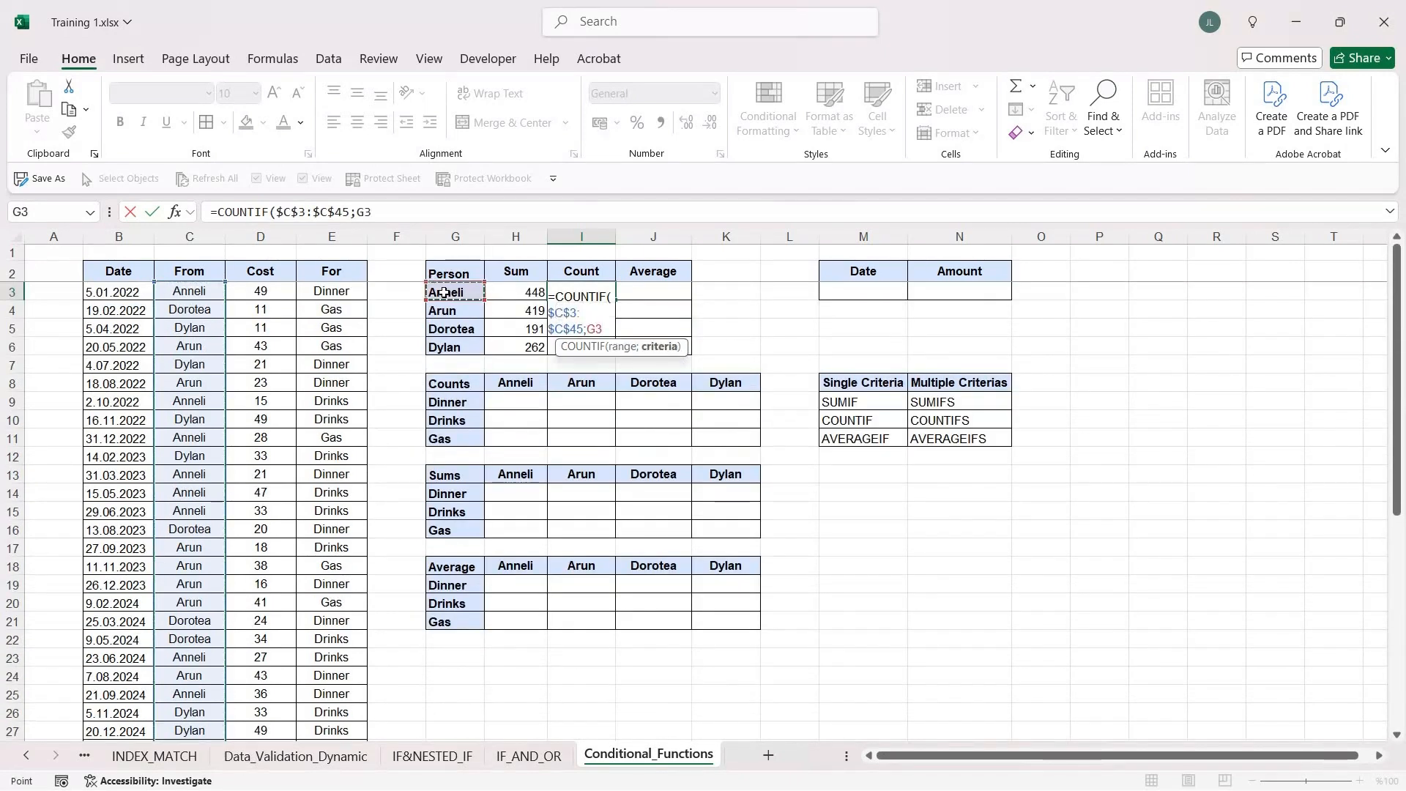
pyautogui.press('Return')
# Step: Copy the Count formula from I3 down to I6 using Paste Special
pyautogui.press('Up')
pyautogui.hotkey('ctrl', 'c')
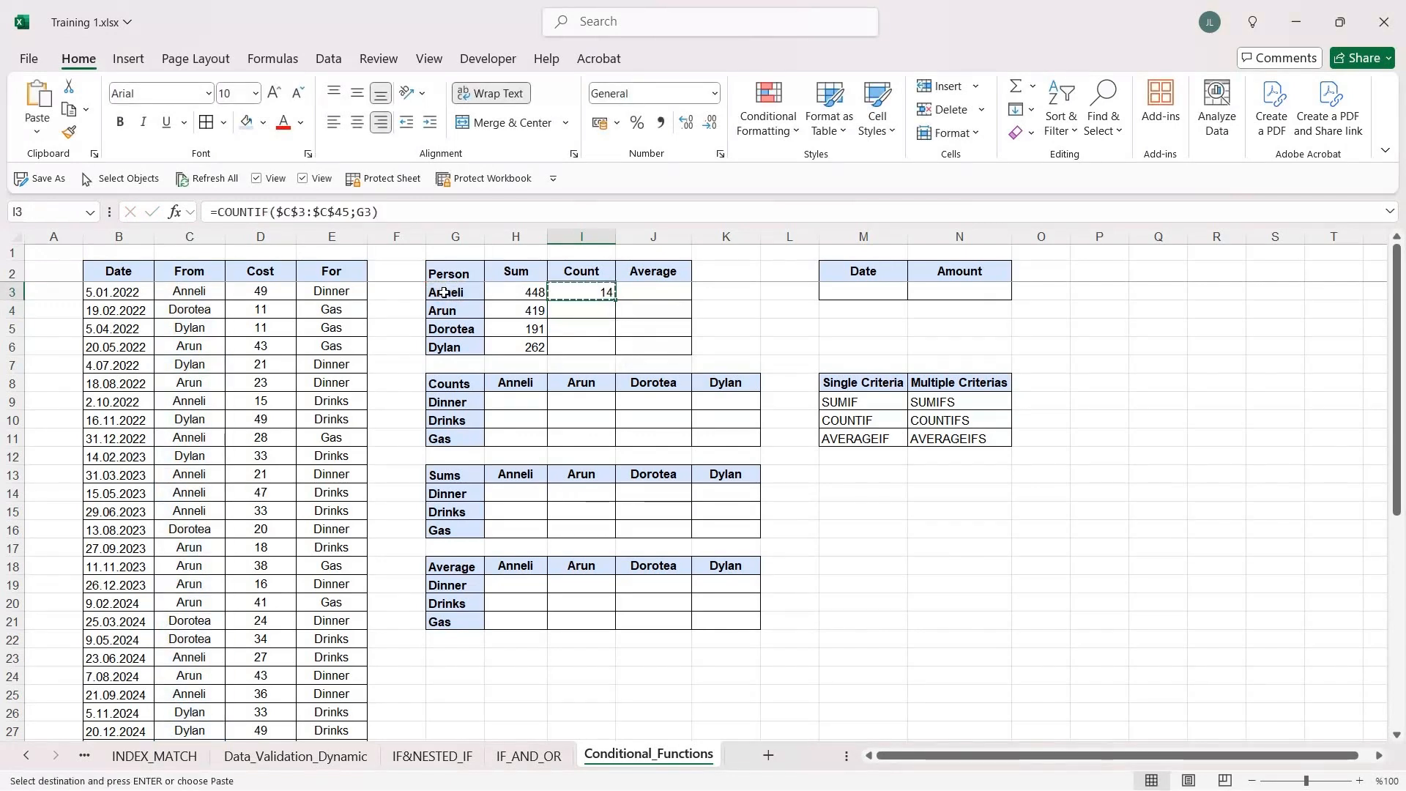
pyautogui.hotkey('shift', 'Down')
pyautogui.hotkey('shift', 'Down')
pyautogui.hotkey('shift', 'Down')
pyautogui.hotkey('ctrl', 'alt', 'v')
pyautogui.press('Return')
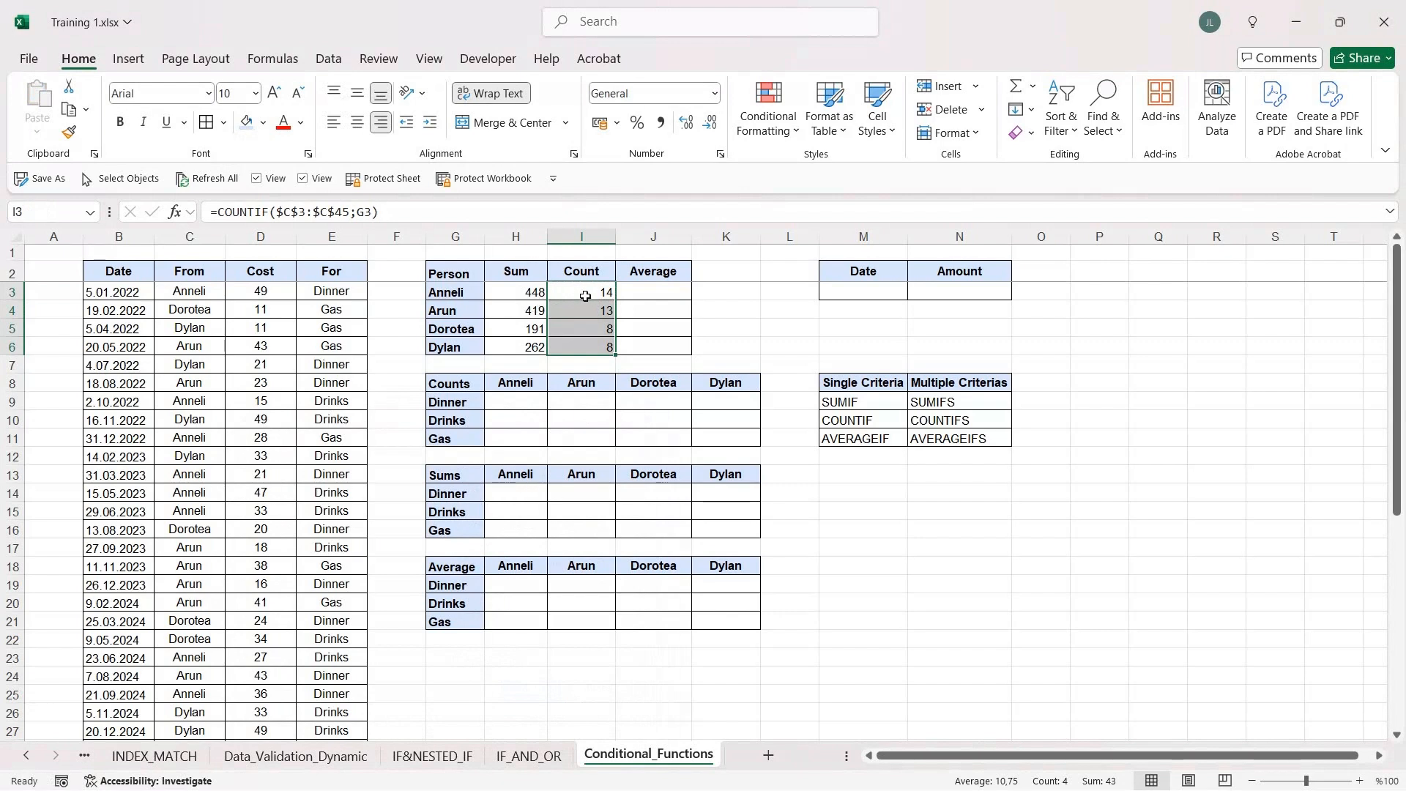
# Step: Enter =H3/I3 in J3 to calculate the first person's average cost
pyautogui.click(671, 293)
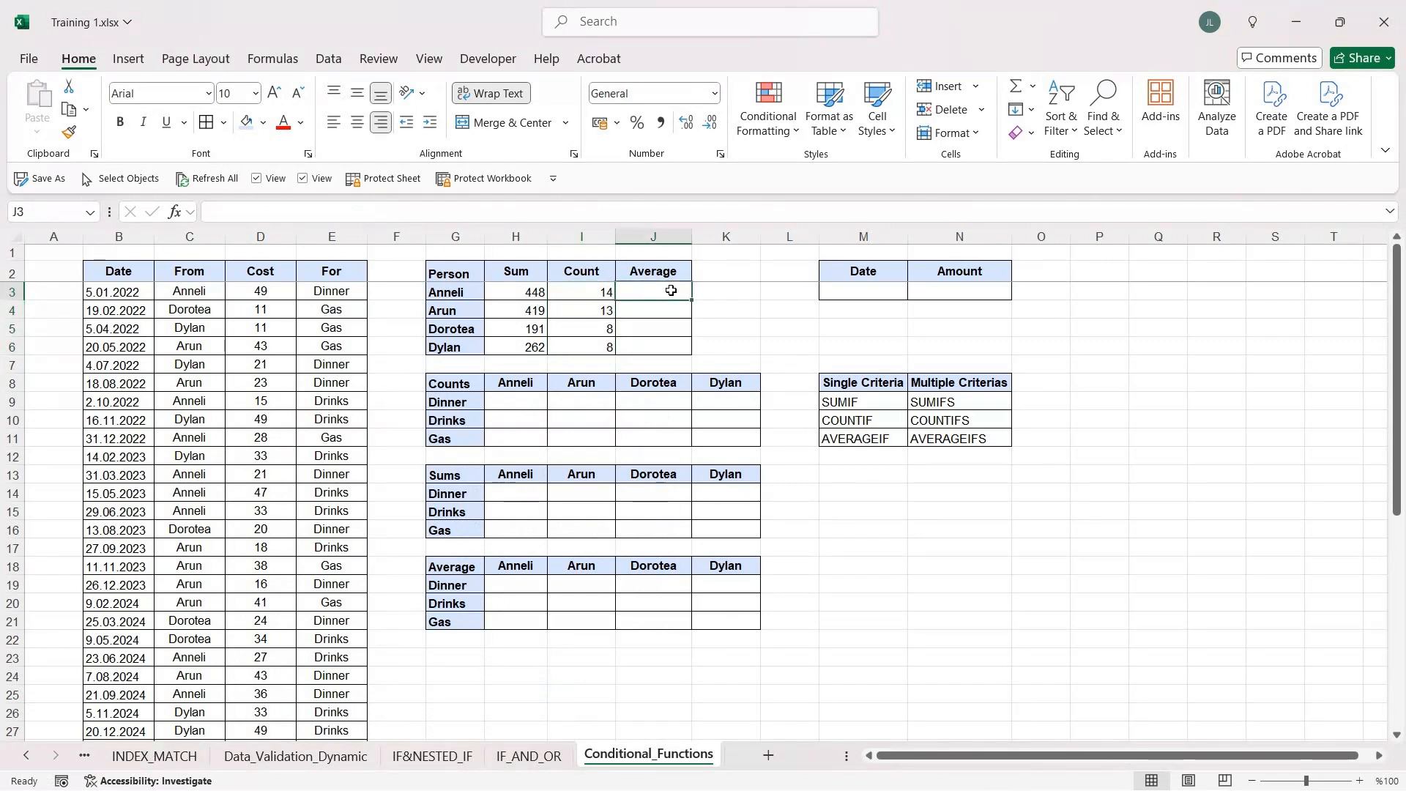
pyautogui.write('=')
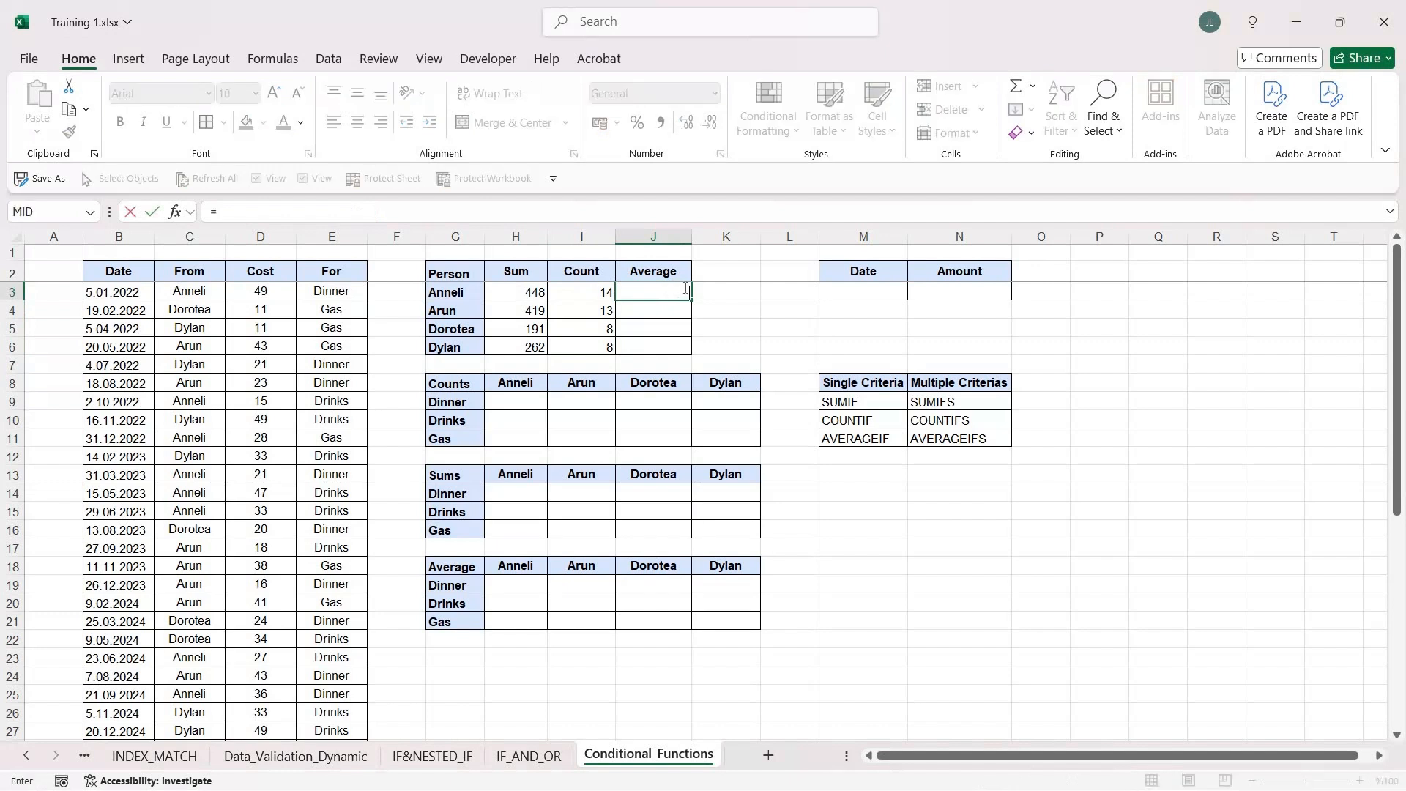
pyautogui.click(538, 290)
pyautogui.write('/')
pyautogui.click(577, 290)
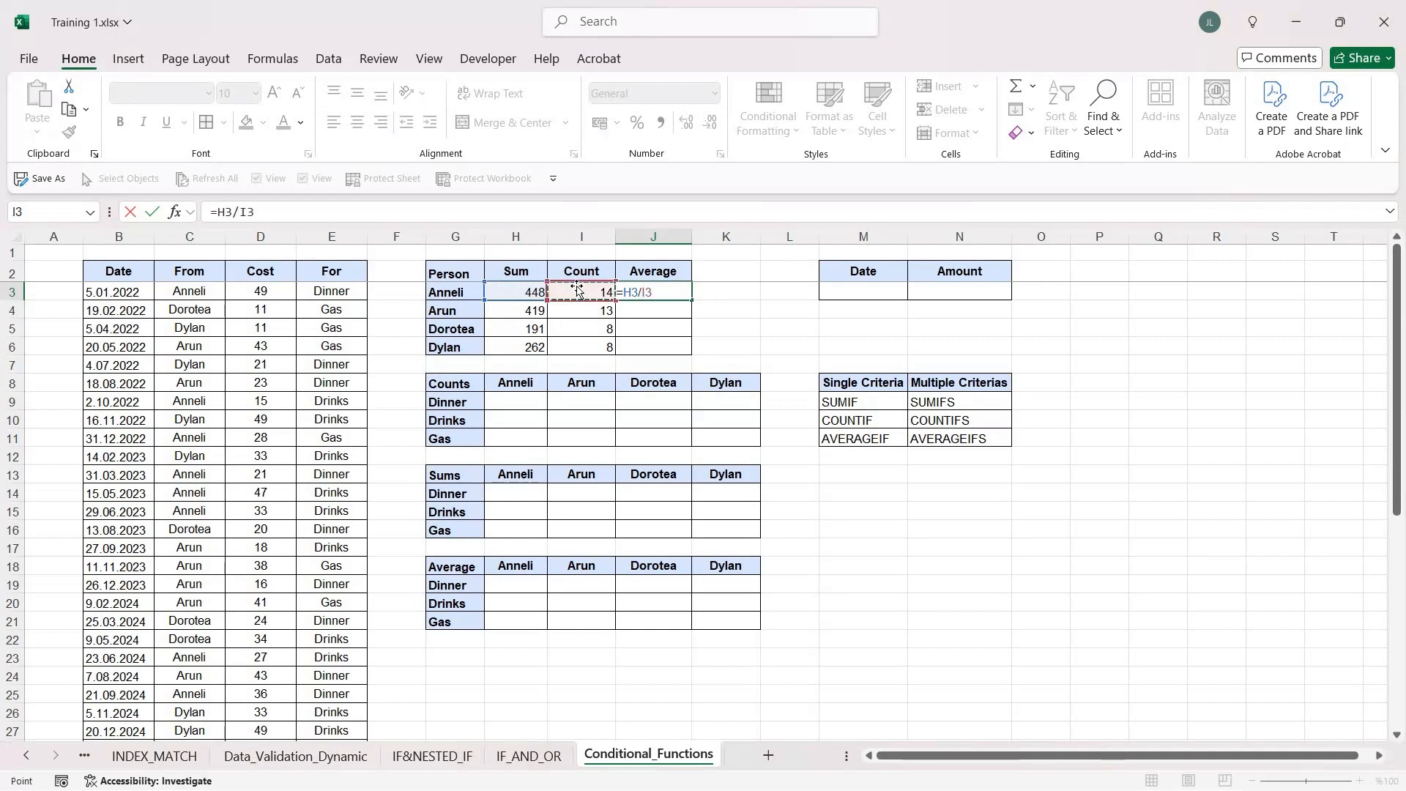
pyautogui.press('Return')
# Step: Copy the Average formula from J3 down to J6, pasting formulas only
pyautogui.press('Up')
pyautogui.hotkey('ctrl', 'c')
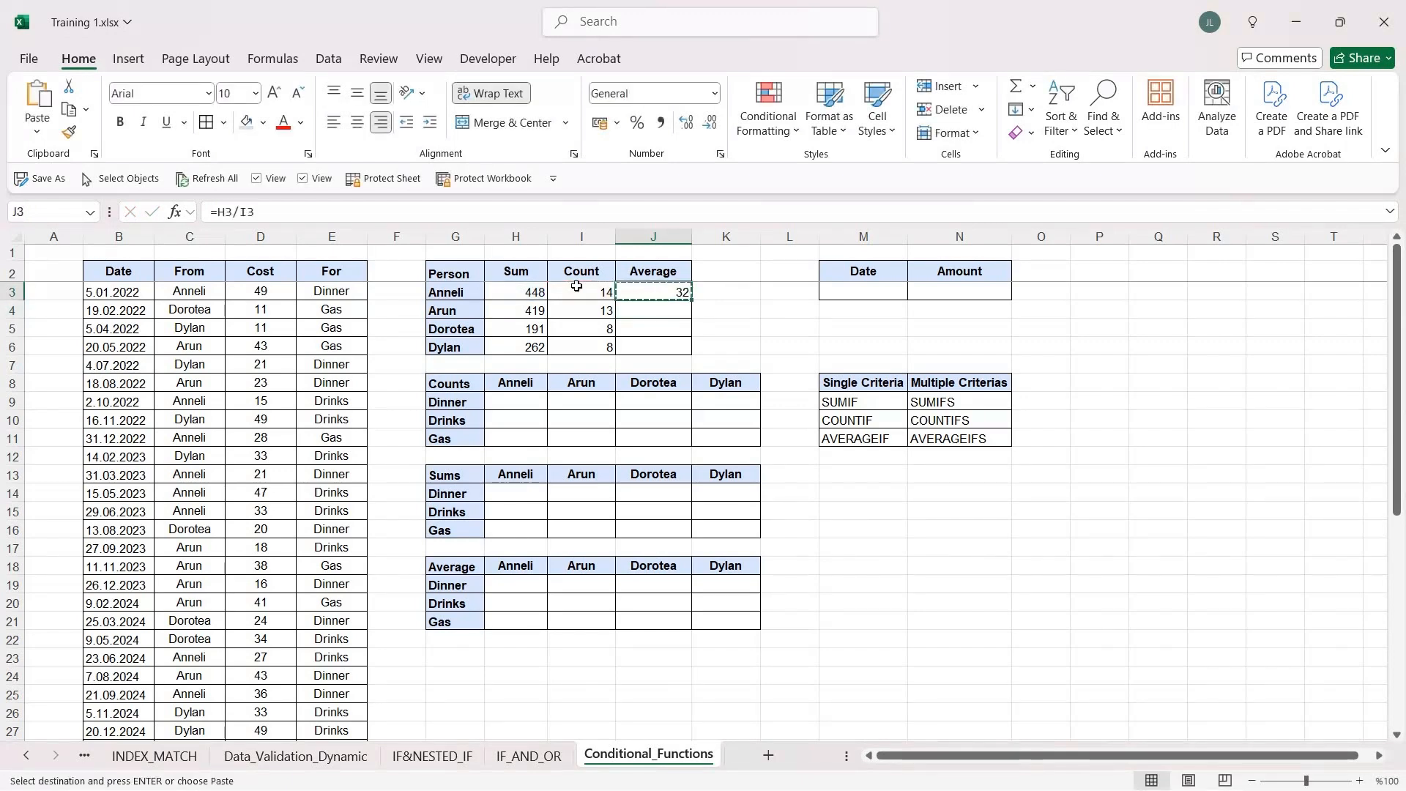
pyautogui.hotkey('shift', 'Down')
pyautogui.hotkey('shift', 'Down')
pyautogui.hotkey('shift', 'Down')
pyautogui.hotkey('ctrl', 'alt', 'v')
pyautogui.press('f')
pyautogui.press('Return')
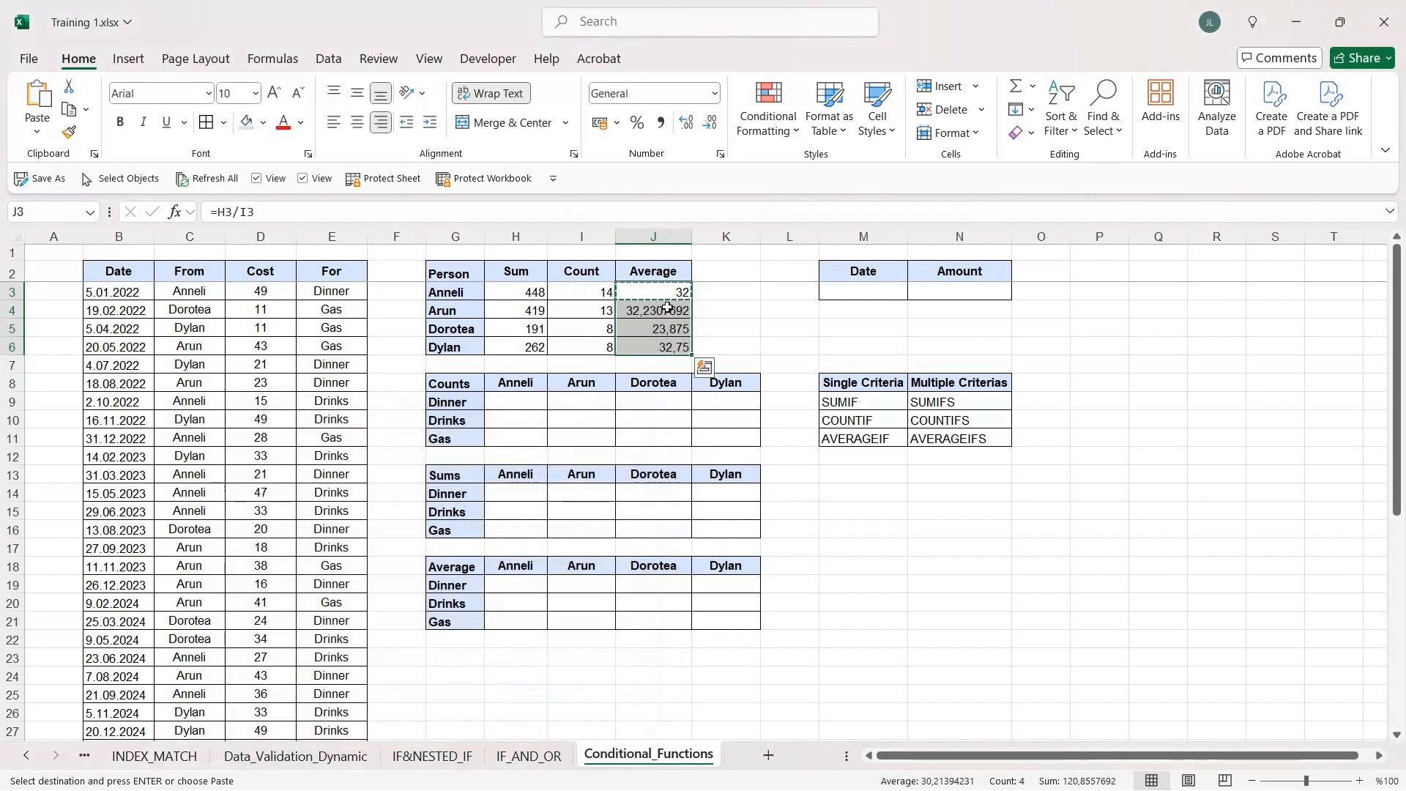
# Step: Begin an AVERAGEIF formula in J3, replacing the old one, with the absolute range $C$3:$C$45
pyautogui.click(670, 291)
pyautogui.write('=avera')
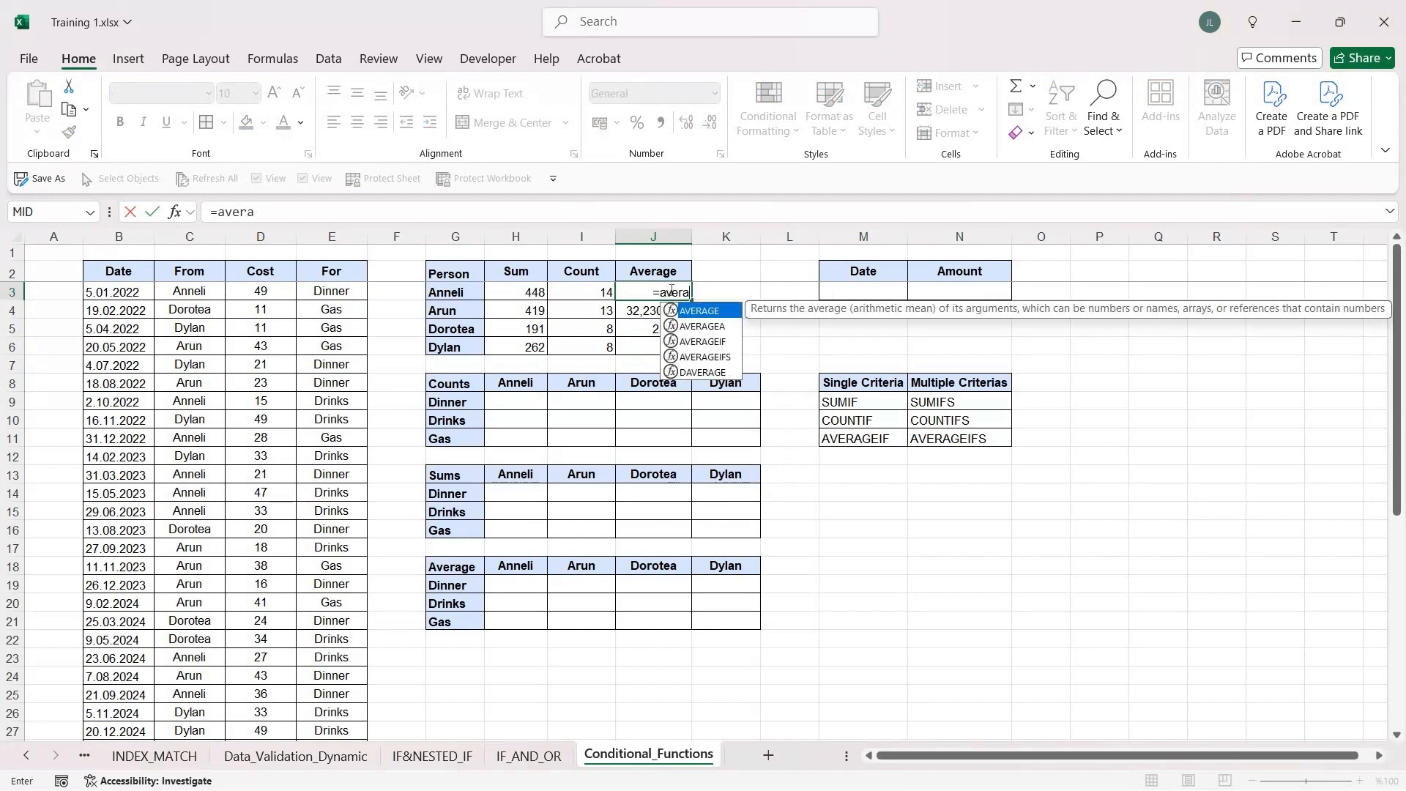
pyautogui.press('Down')
pyautogui.press('Down')
pyautogui.press('Down')
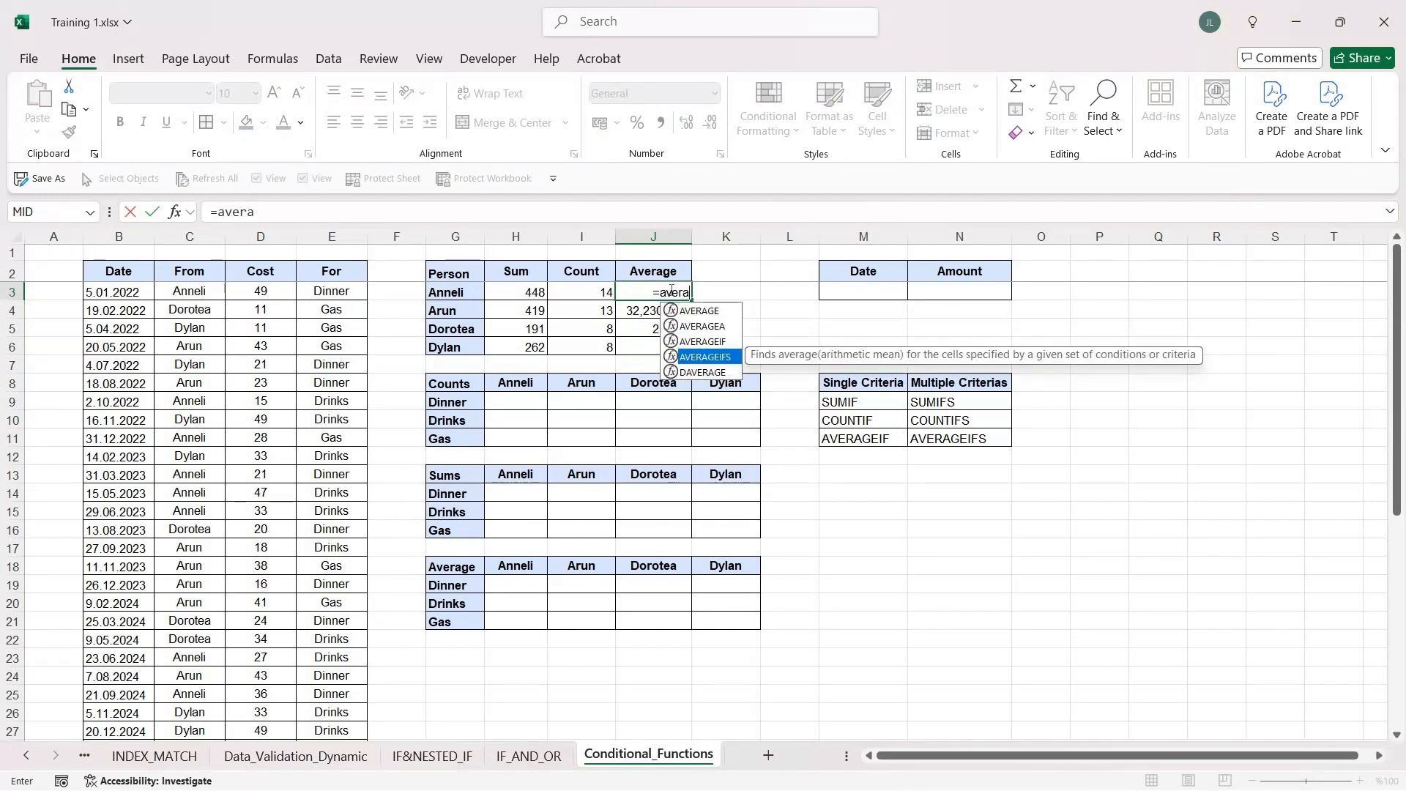
pyautogui.press('Up')
pyautogui.press('Tab')
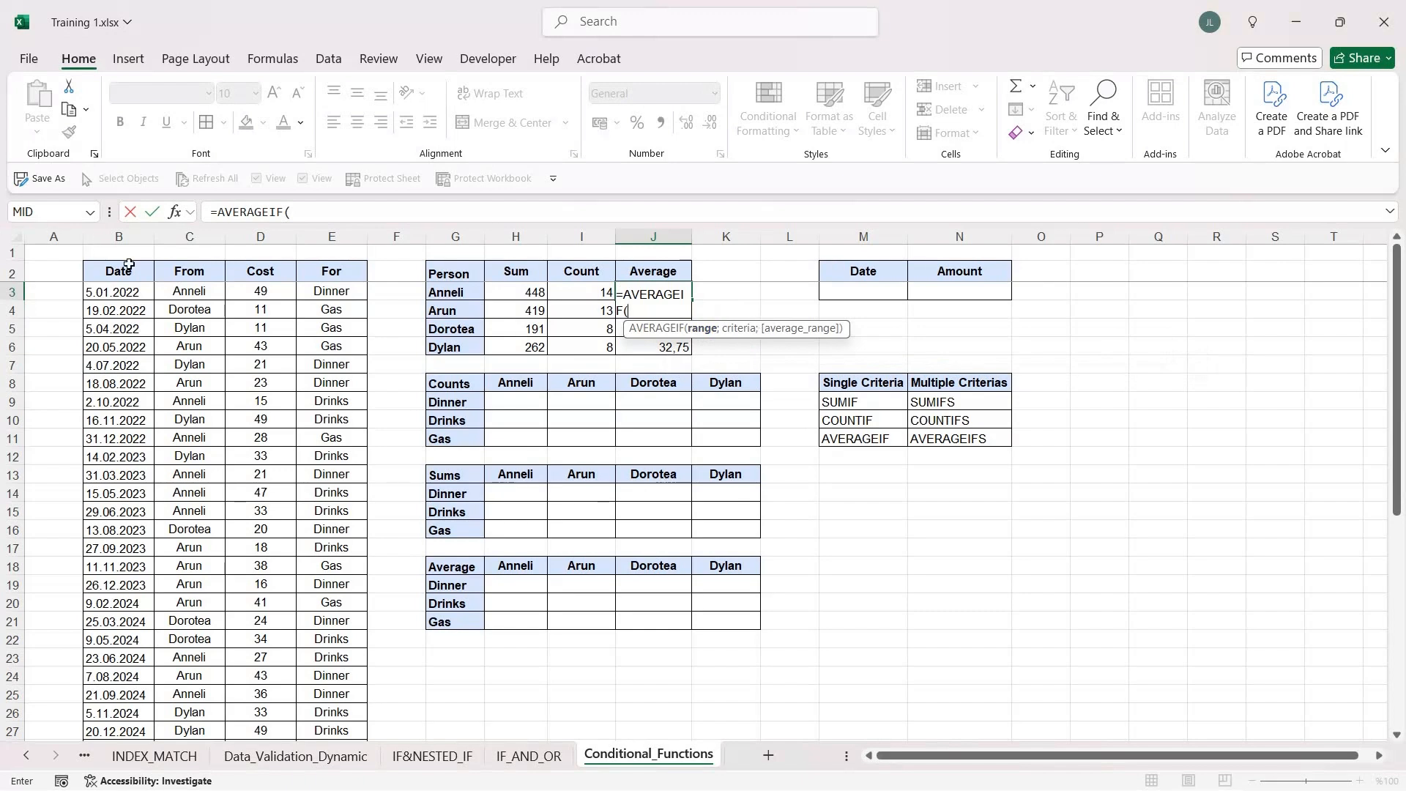
pyautogui.click(189, 298)
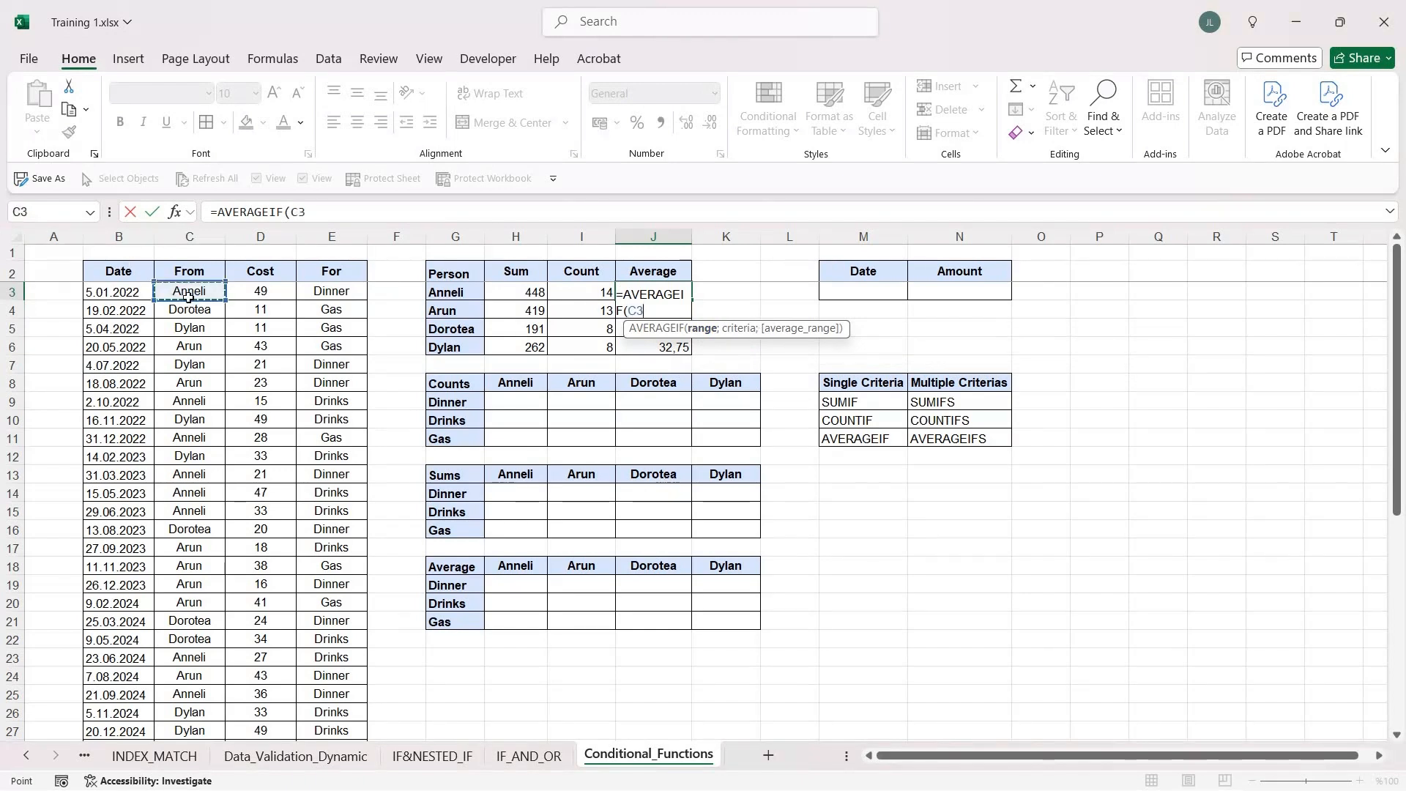
pyautogui.hotkey('ctrl', 'shift', 'Down')
pyautogui.press('F4')
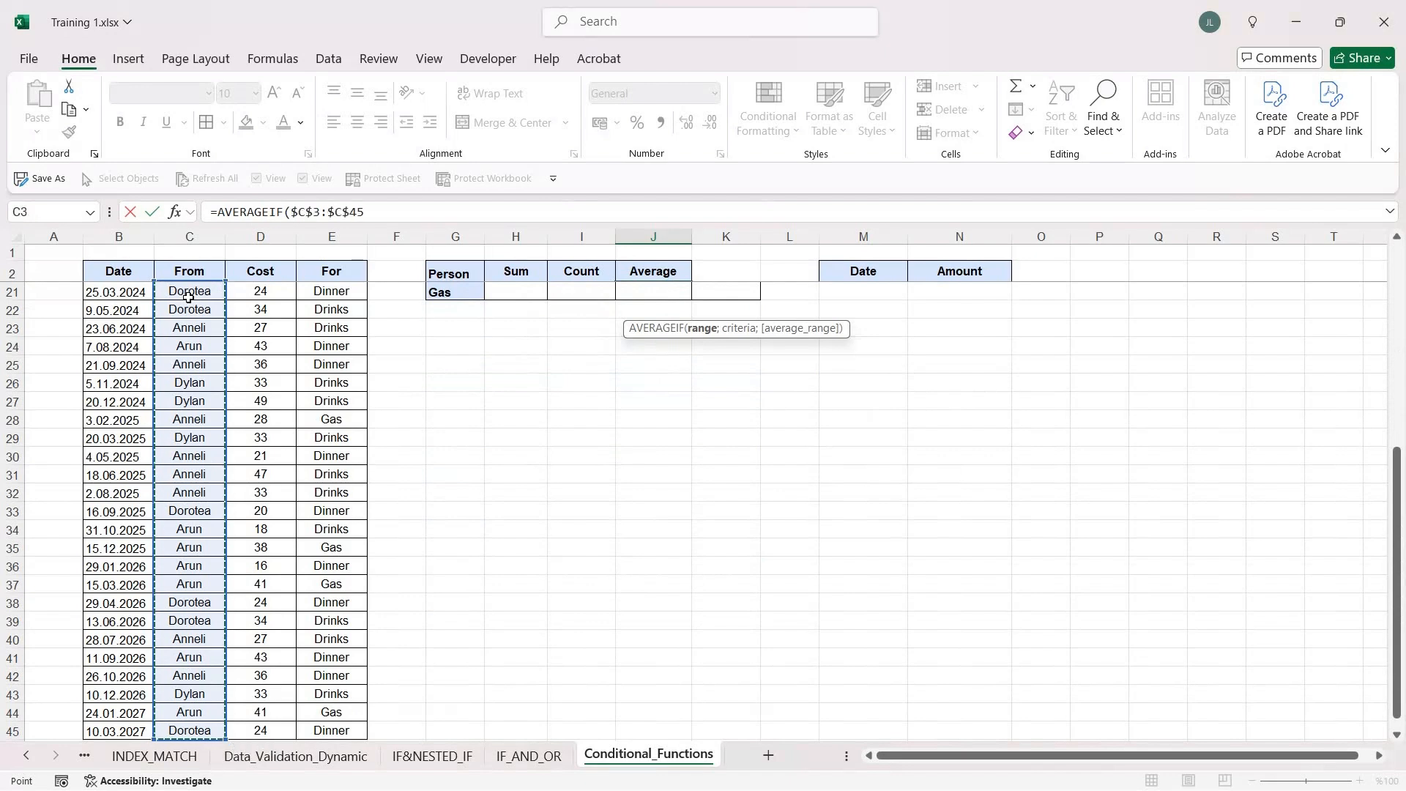
pyautogui.write(';')
# Step: Complete the AVERAGEIF formula in J3 with criterion G3 and average range $D$3:$D$45
pyautogui.scroll(7, 480, 410)
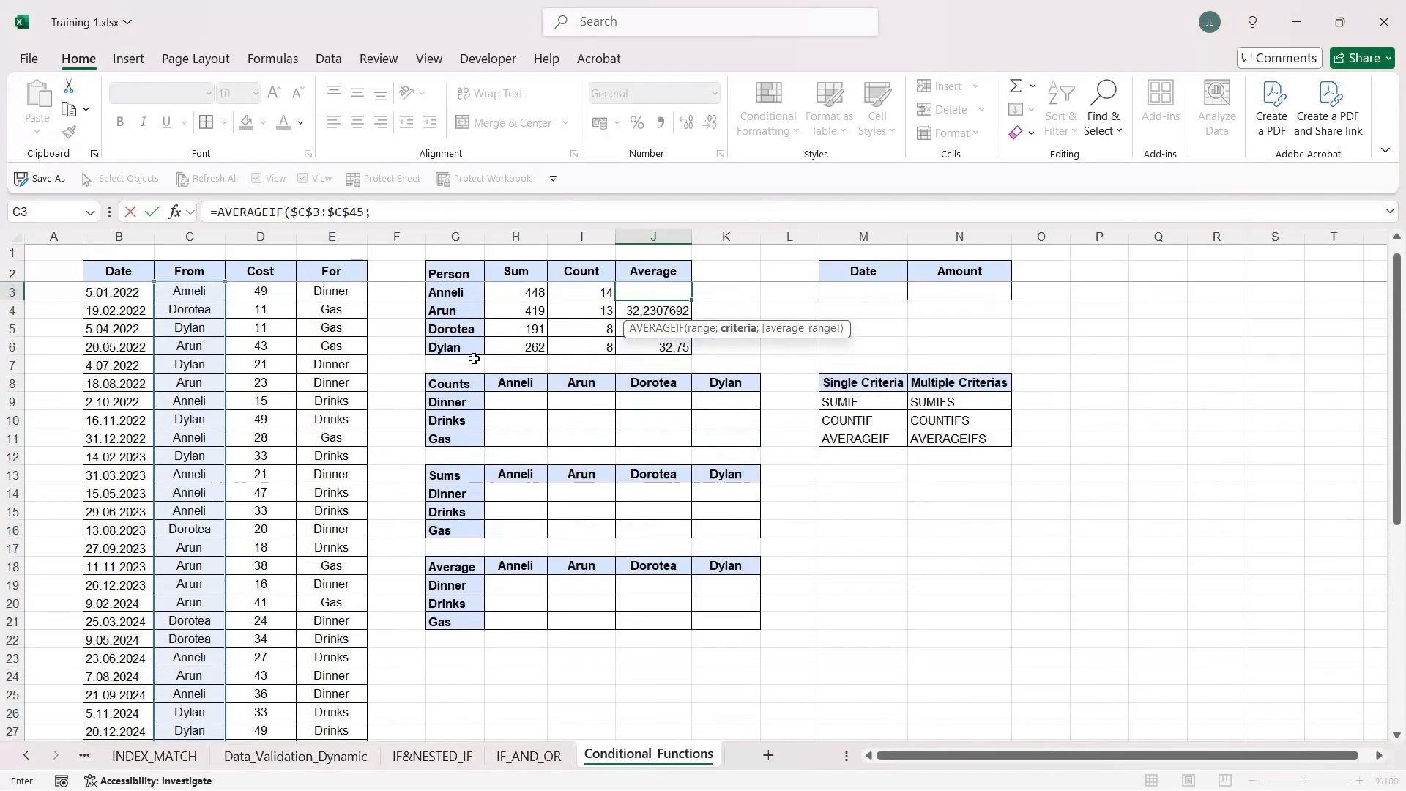
pyautogui.click(451, 294)
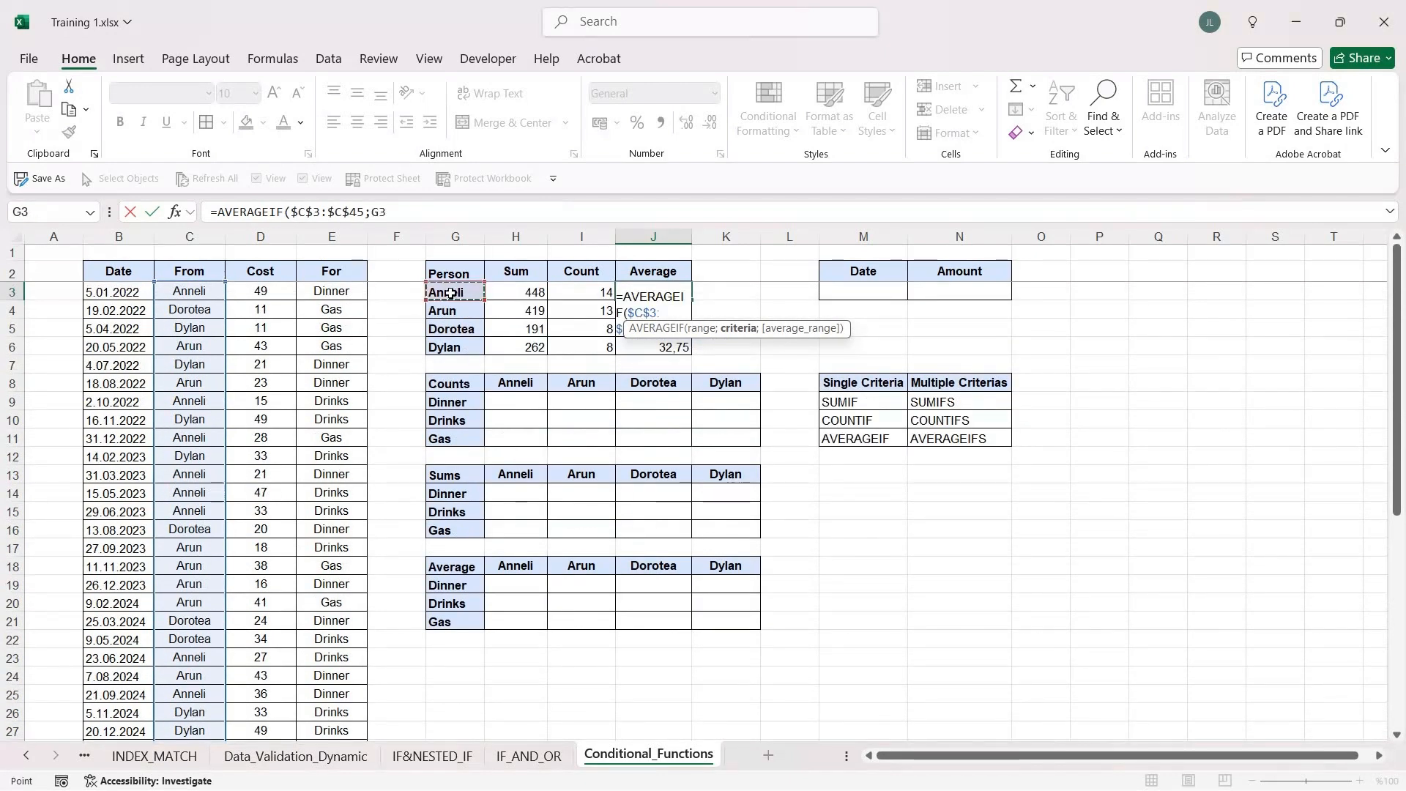
pyautogui.write(';')
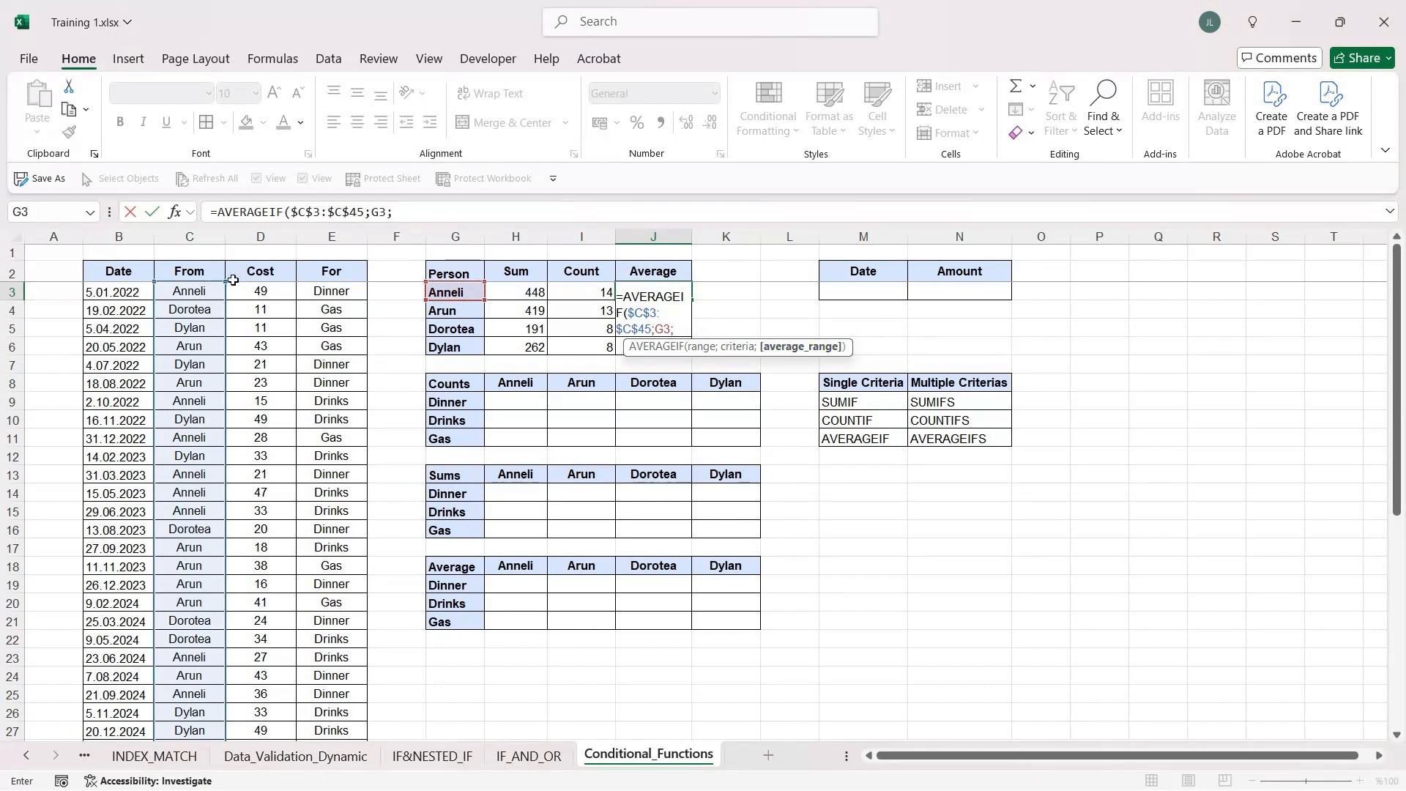
pyautogui.click(271, 295)
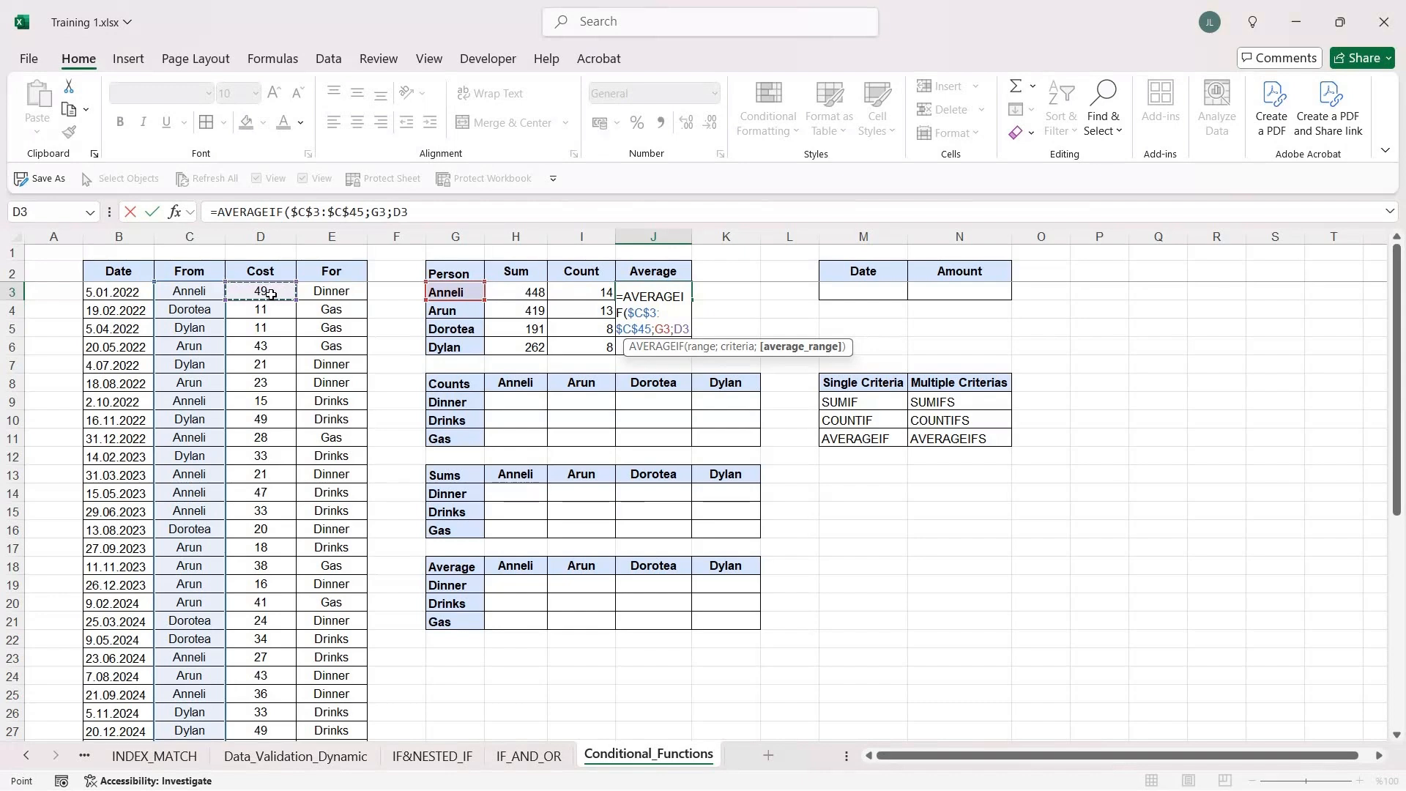
pyautogui.hotkey('ctrl', 'shift', 'Down')
pyautogui.press('F4')
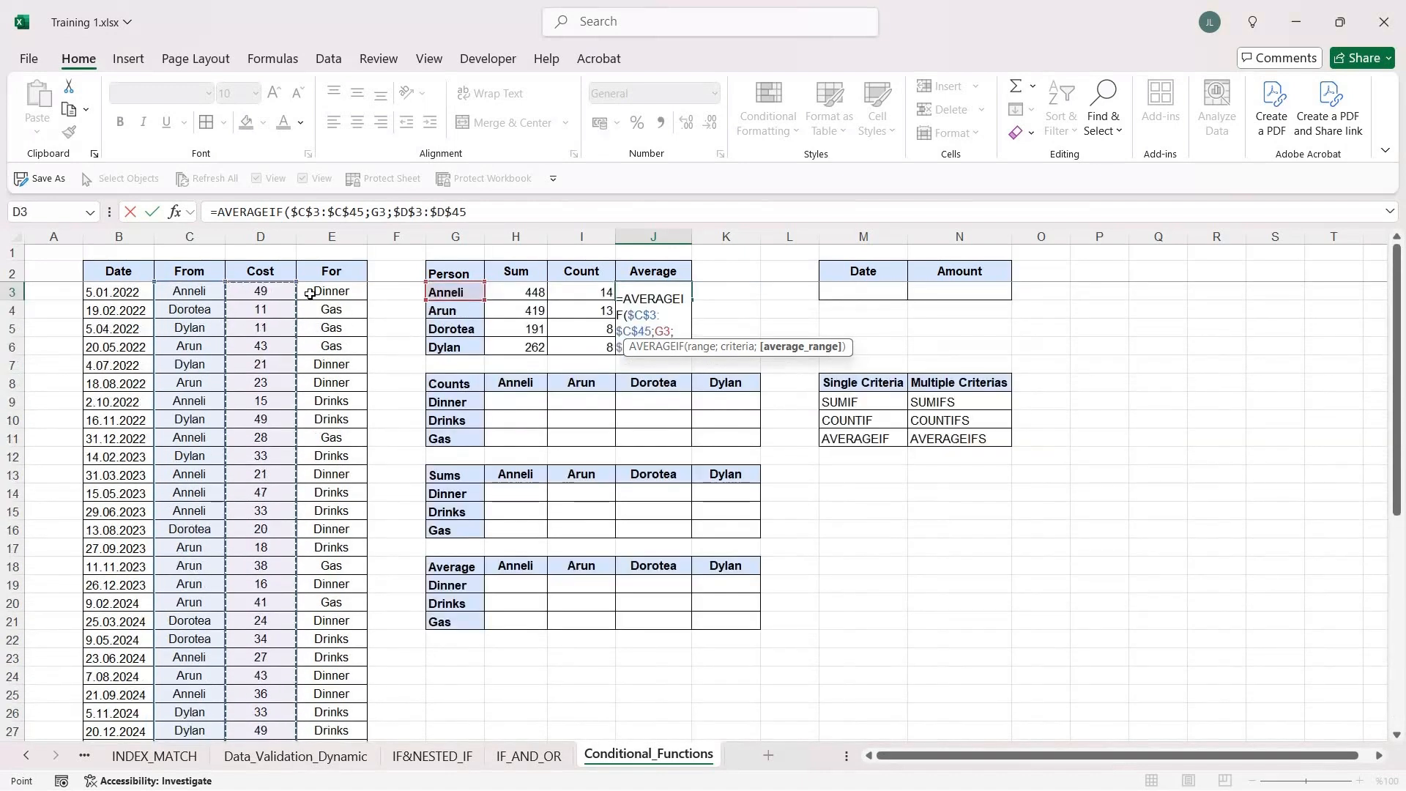
pyautogui.press('Return')
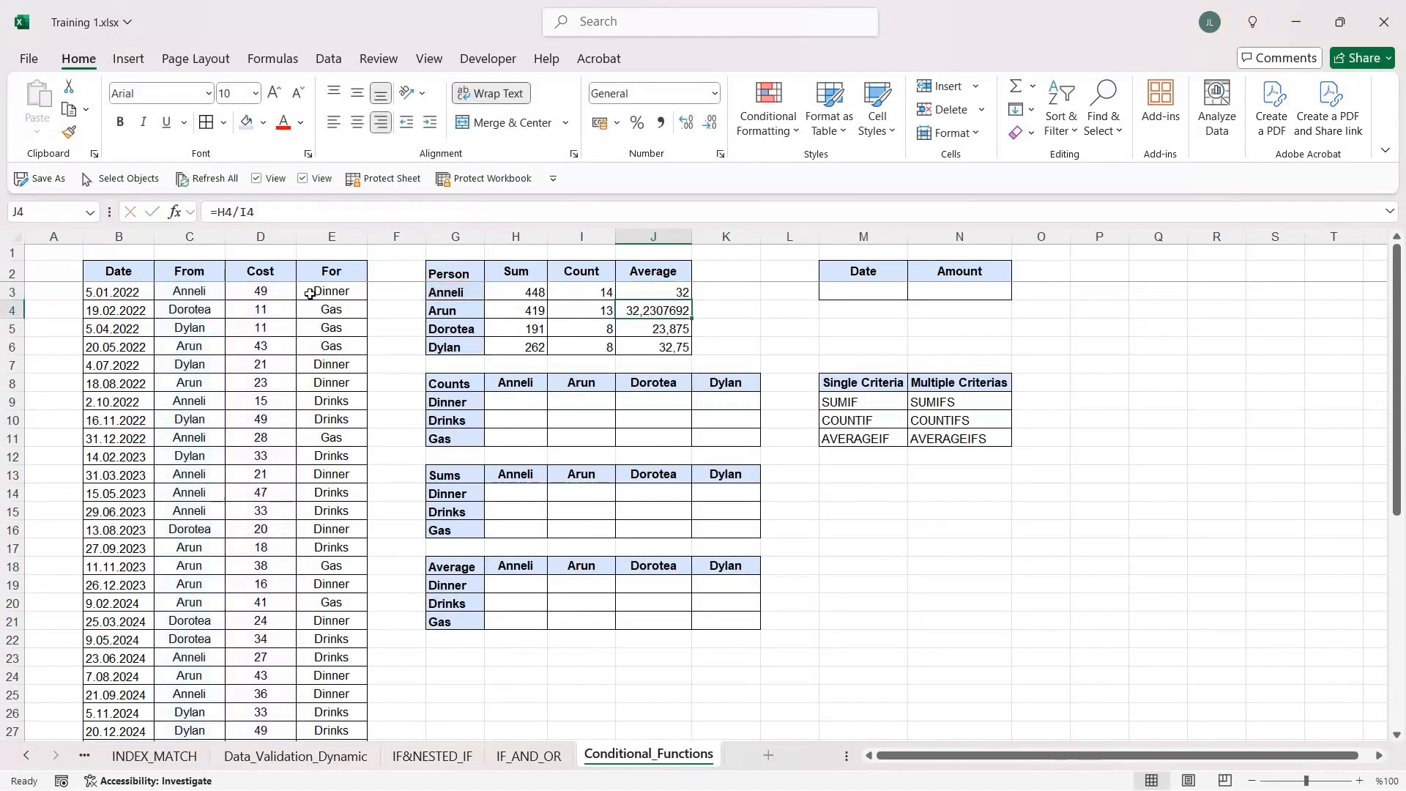
# Step: Copy the AVERAGEIF formula from J3 down to J6 using Paste Special
pyautogui.press('Up')
pyautogui.hotkey('ctrl', 'c')
pyautogui.hotkey('ctrl', 'shift', 'Down')
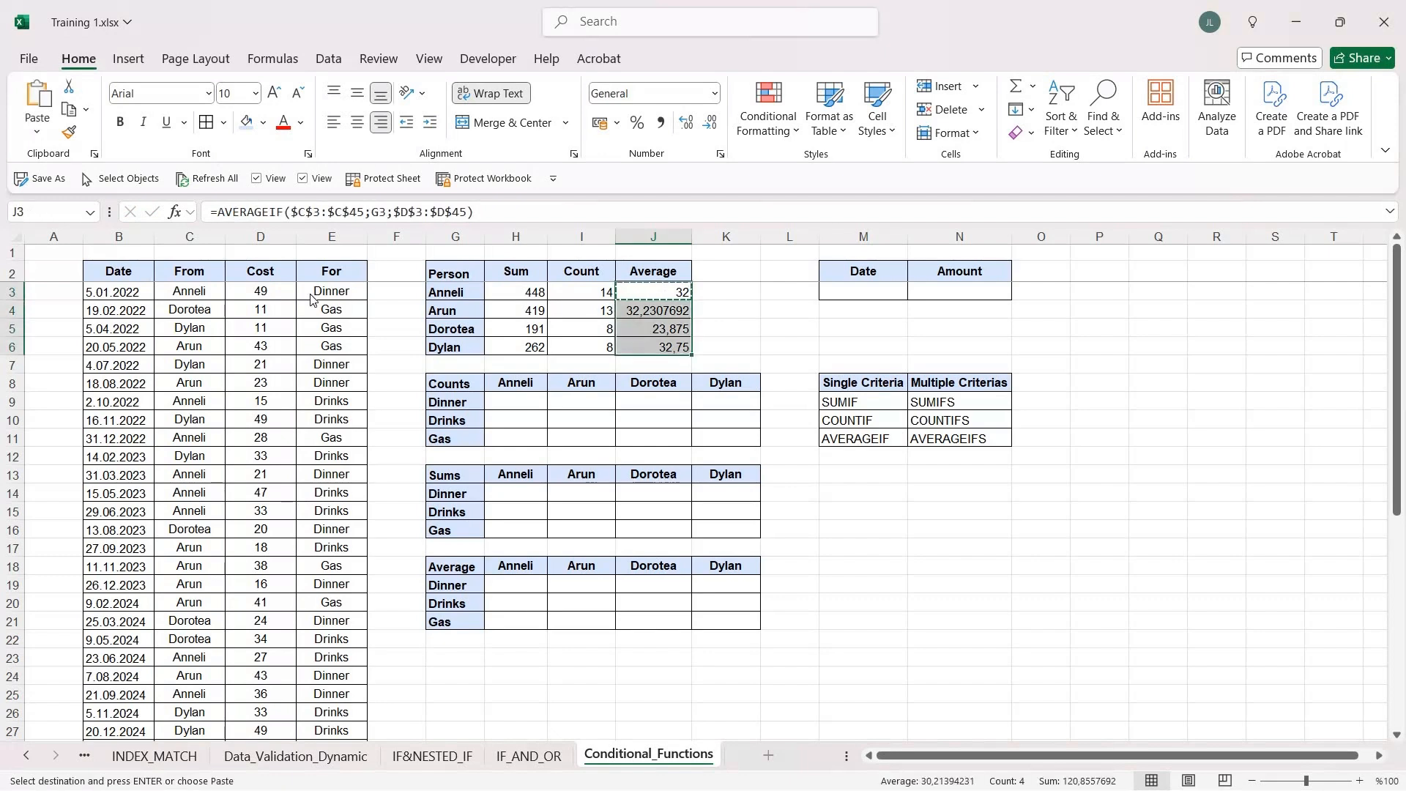
pyautogui.hotkey('ctrl', 'alt', 'v')
pyautogui.press('Return')
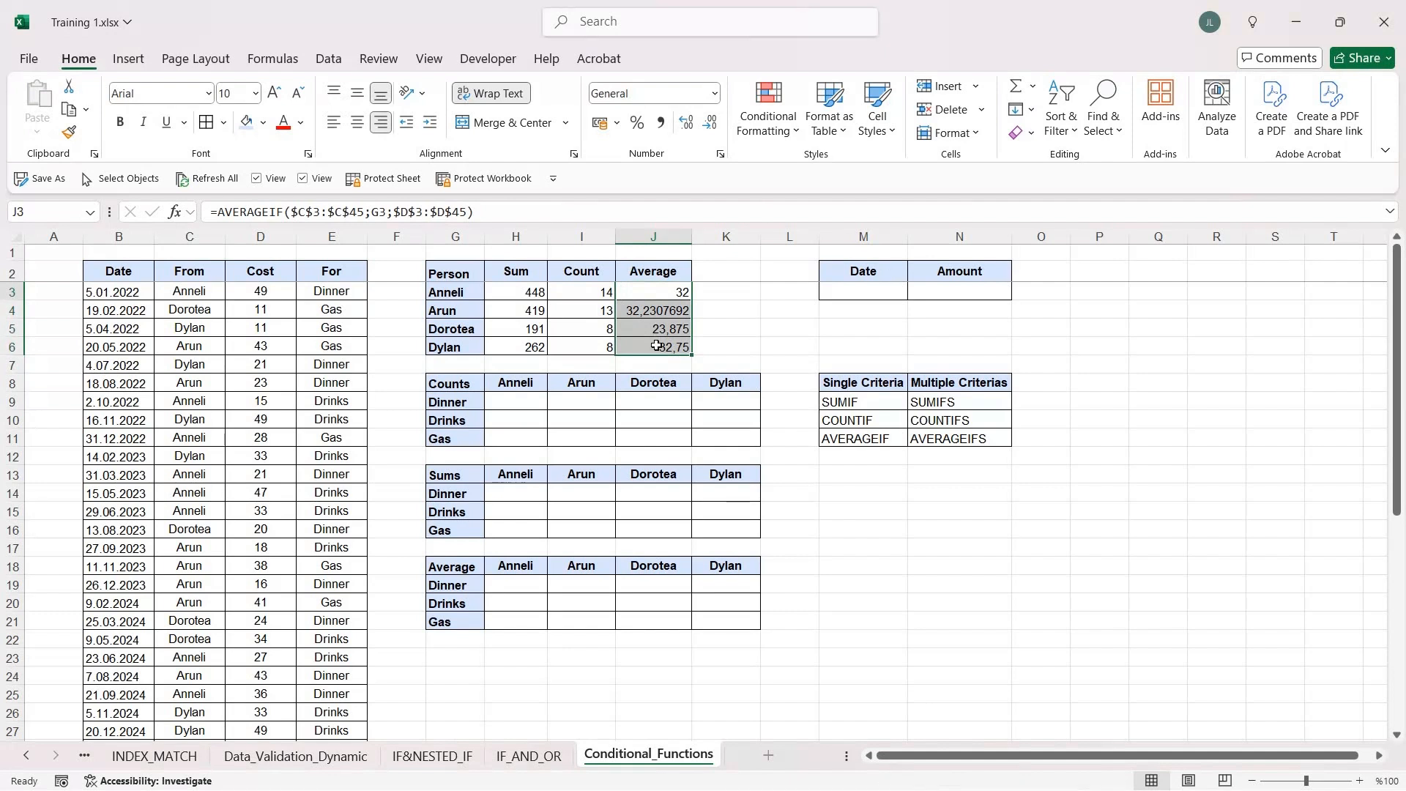
# Step: Compare the single-criterion Person table with the person and category labels of the Counts table and the list of multiple-criteria functions
pyautogui.click(487, 292)
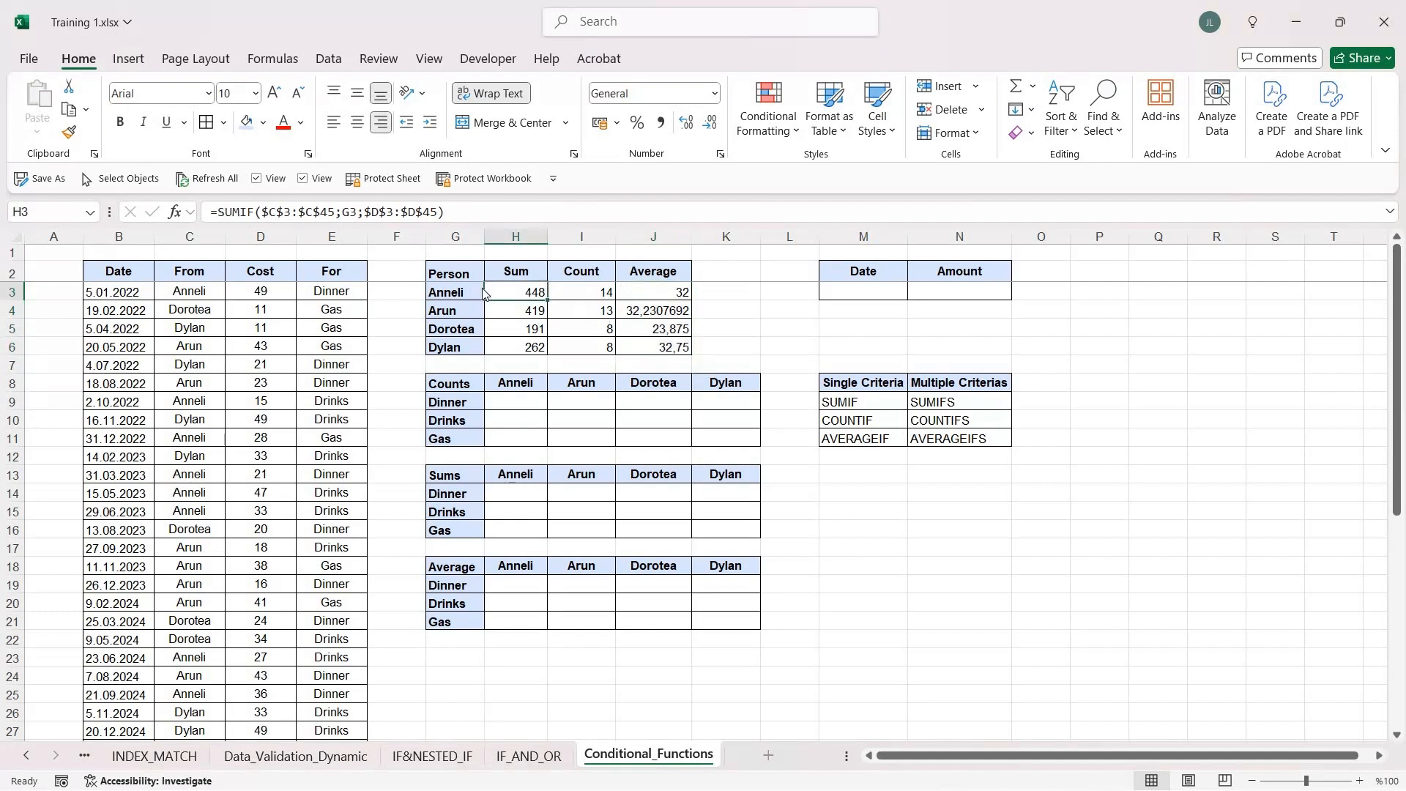
pyautogui.moveTo(476, 292); pyautogui.dragTo(479, 347)
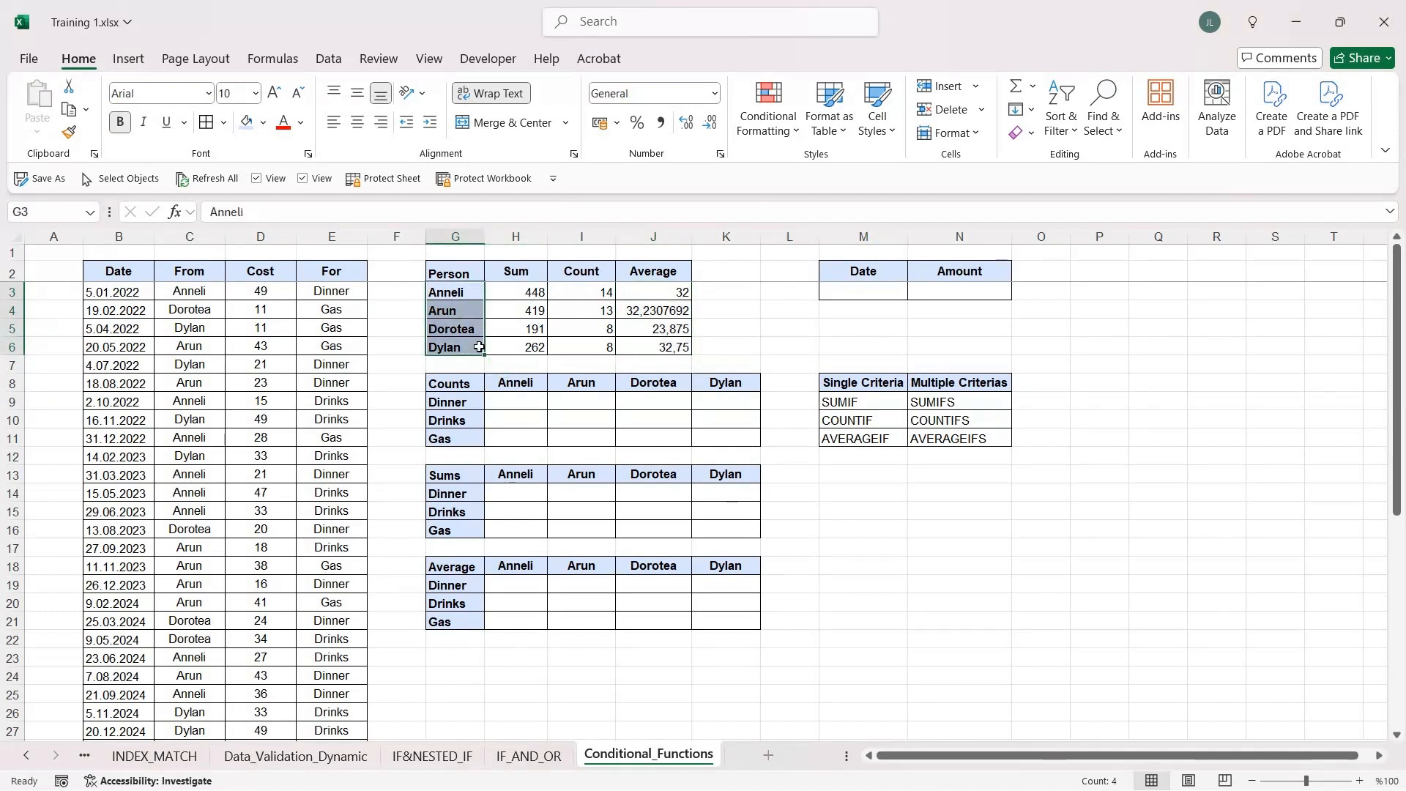
pyautogui.moveTo(455, 271); pyautogui.dragTo(667, 342)
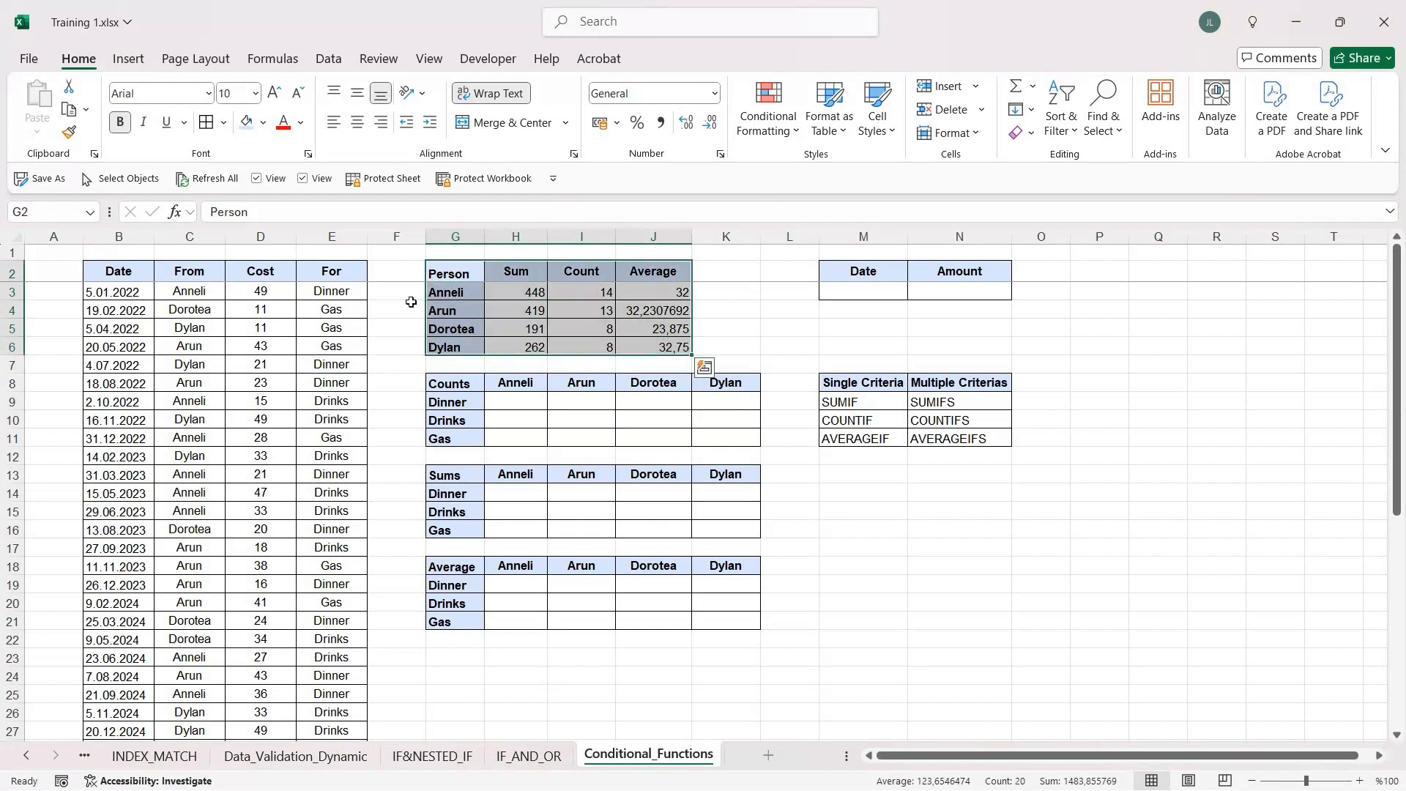
pyautogui.moveTo(455, 292); pyautogui.dragTo(460, 349)
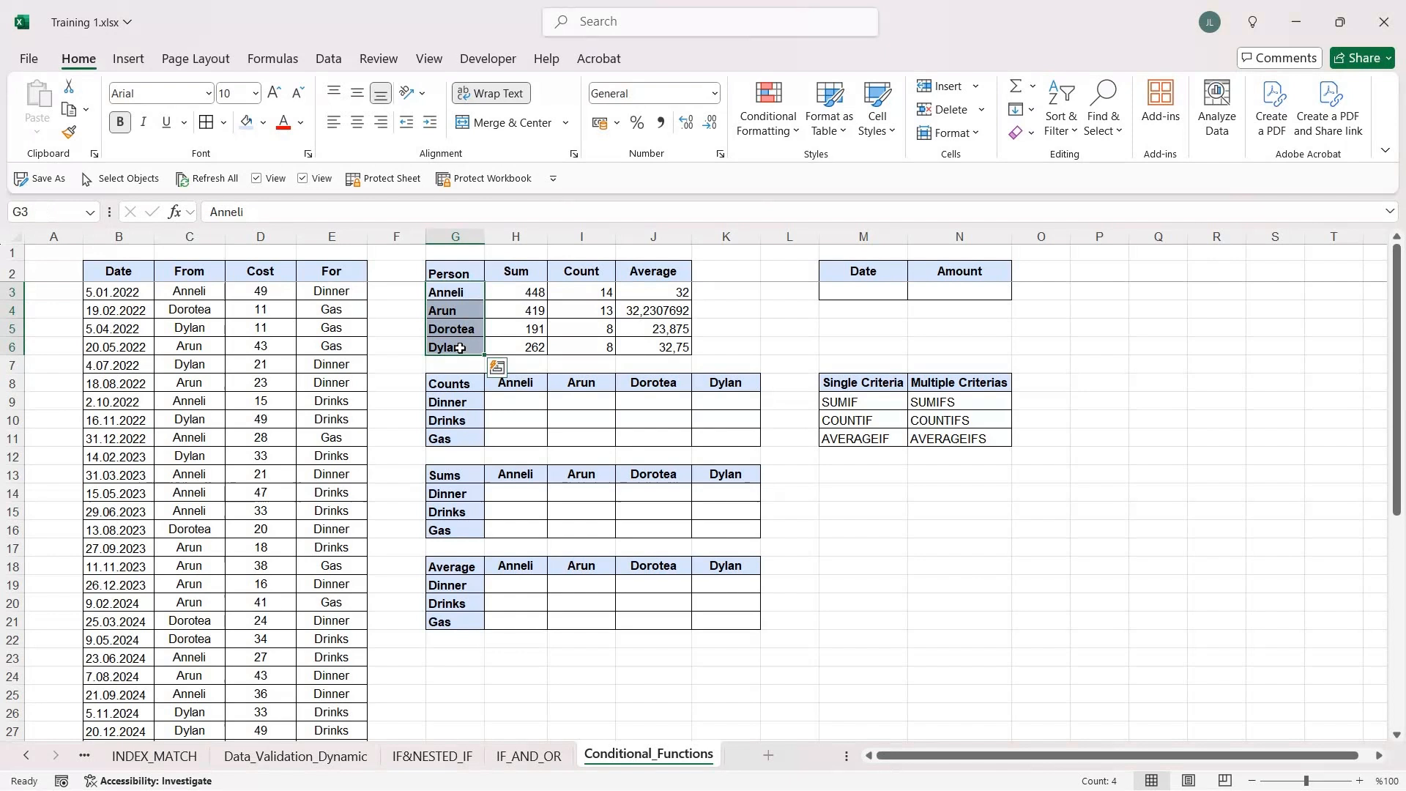
pyautogui.click(517, 417)
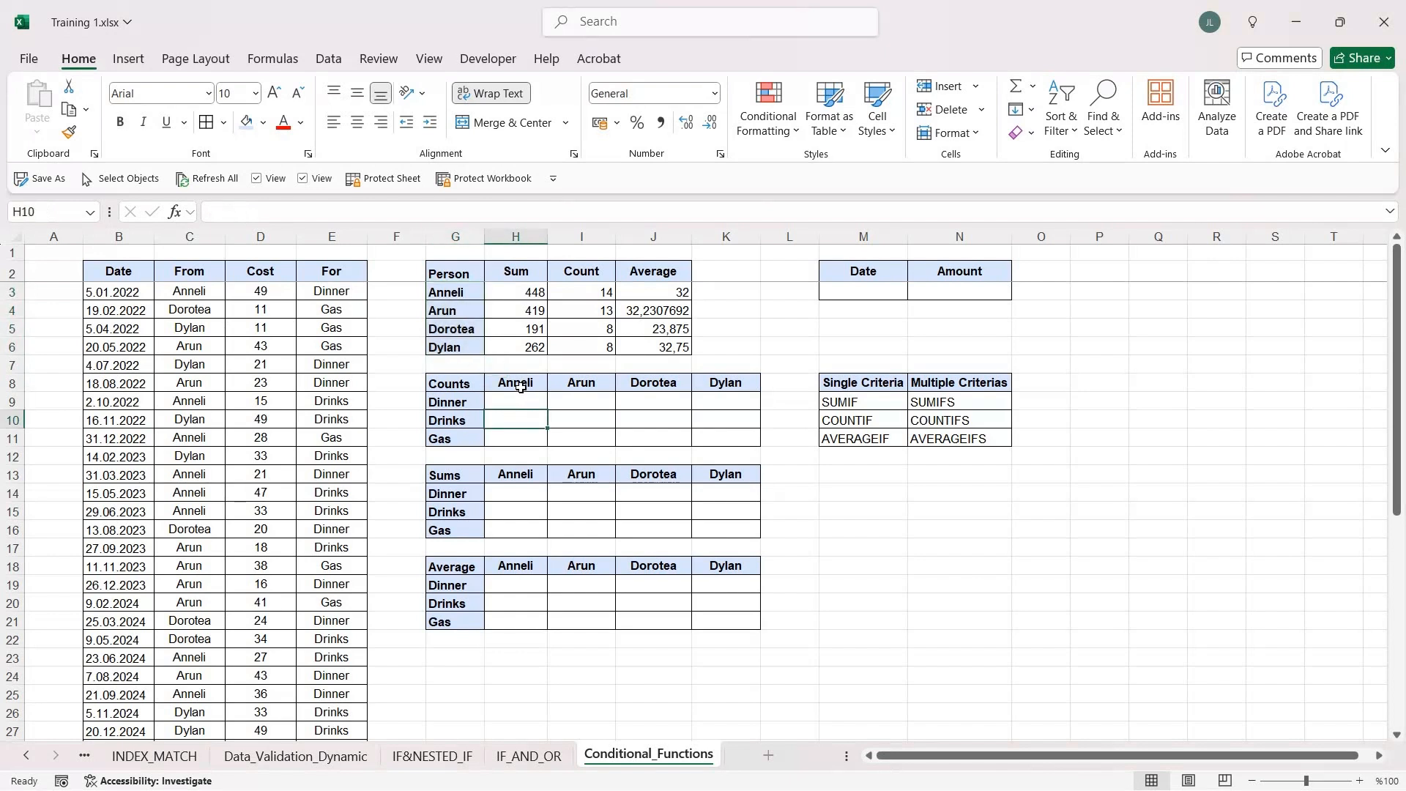
pyautogui.moveTo(516, 383); pyautogui.dragTo(706, 382)
pyautogui.moveTo(465, 400); pyautogui.dragTo(468, 437)
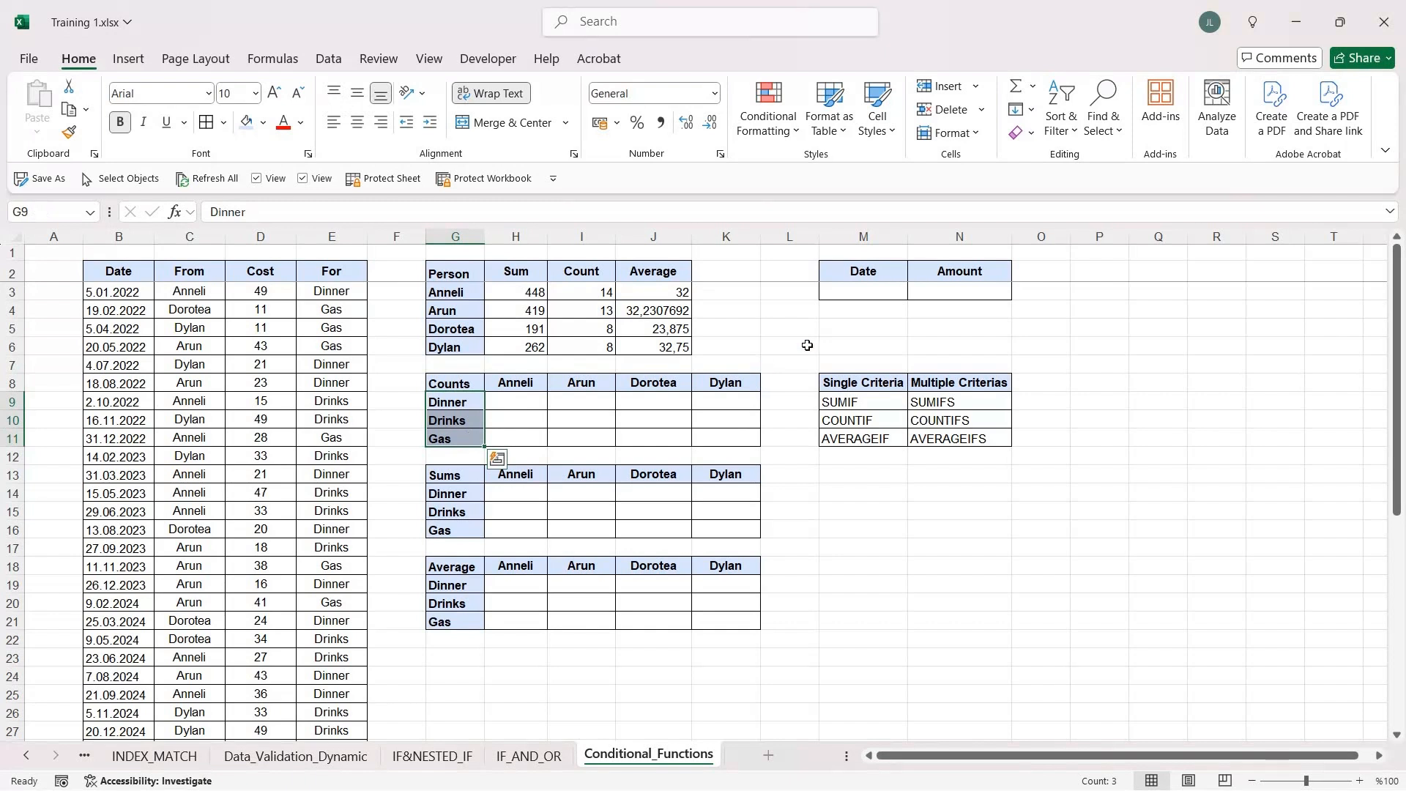
pyautogui.click(919, 294)
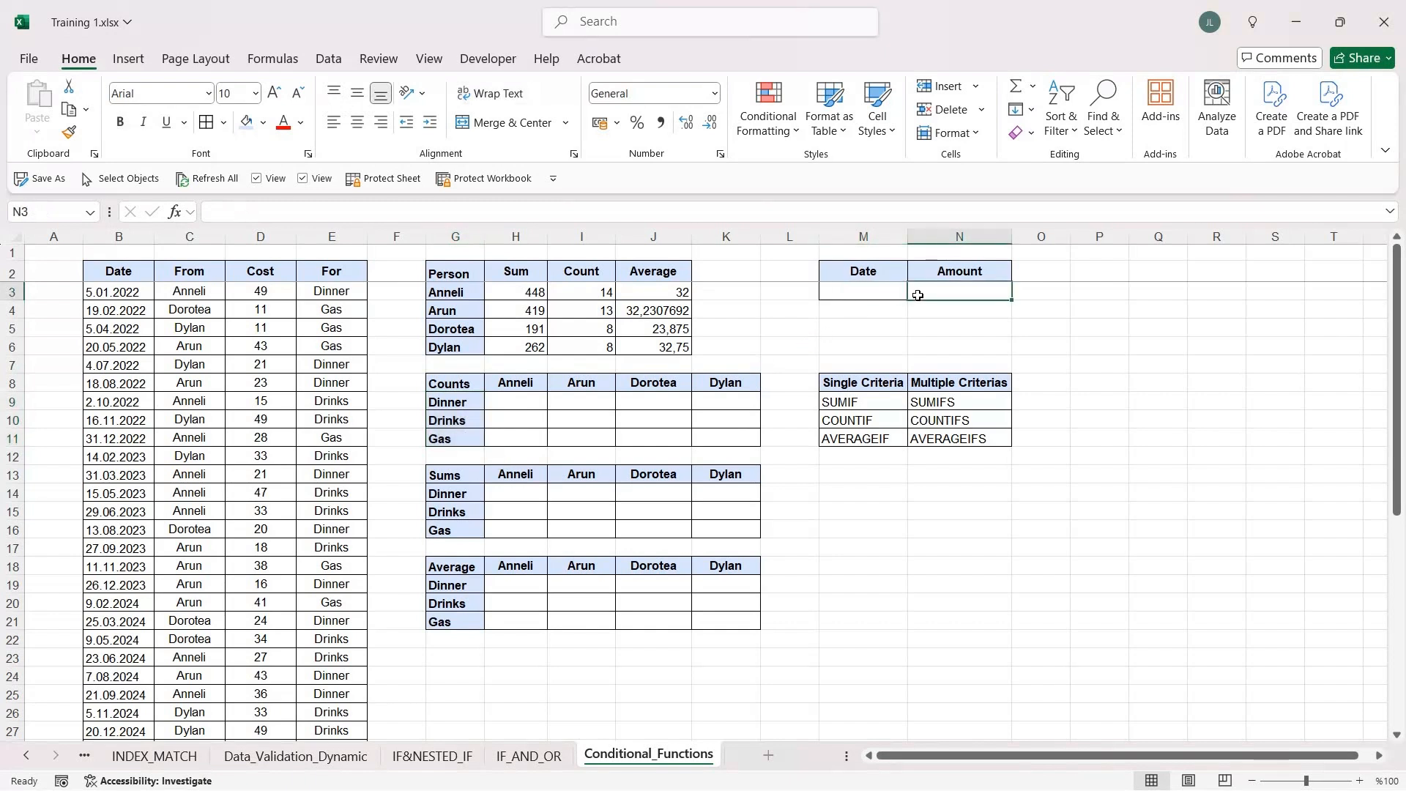
pyautogui.moveTo(952, 387); pyautogui.dragTo(959, 439)
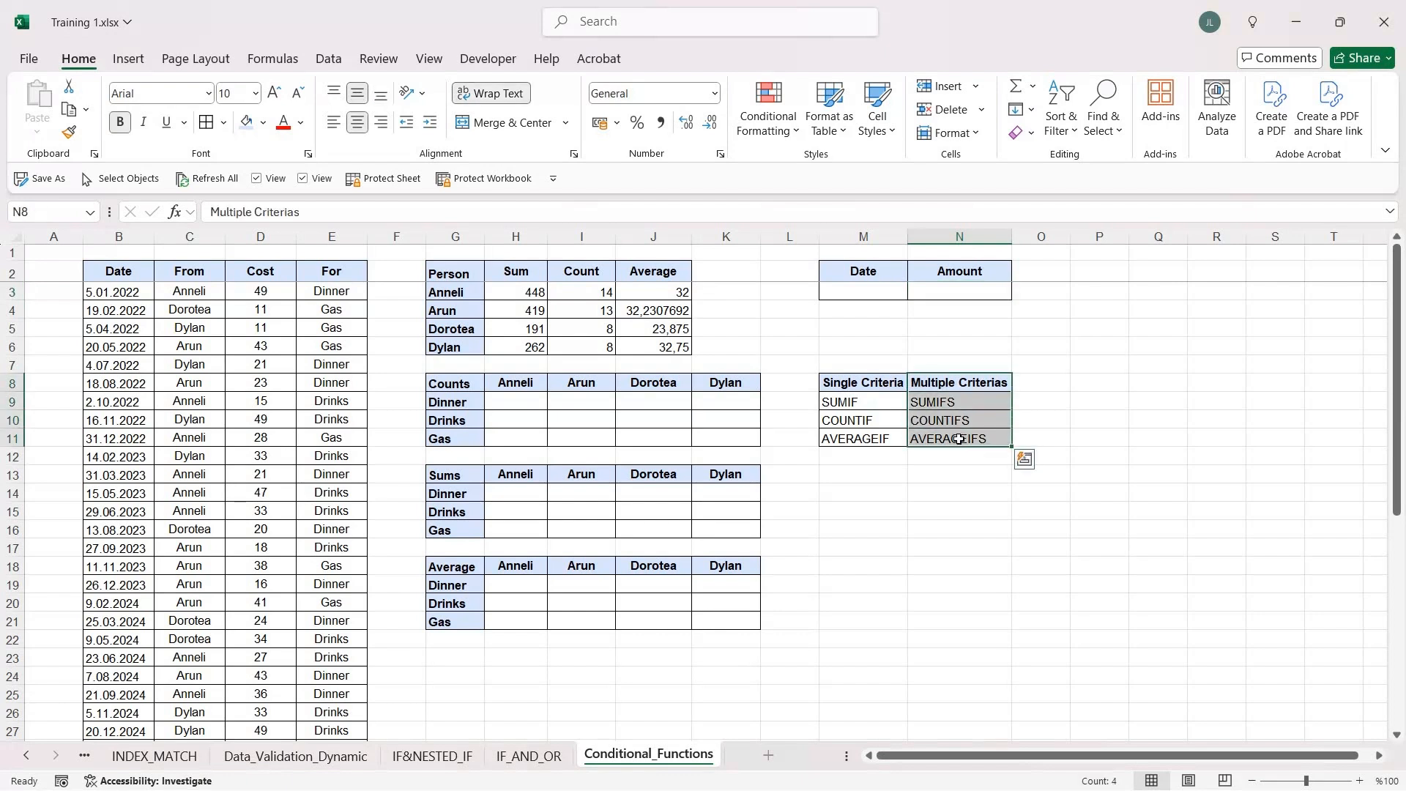
pyautogui.press('Down')
pyautogui.press('Down')
pyautogui.press('Down')
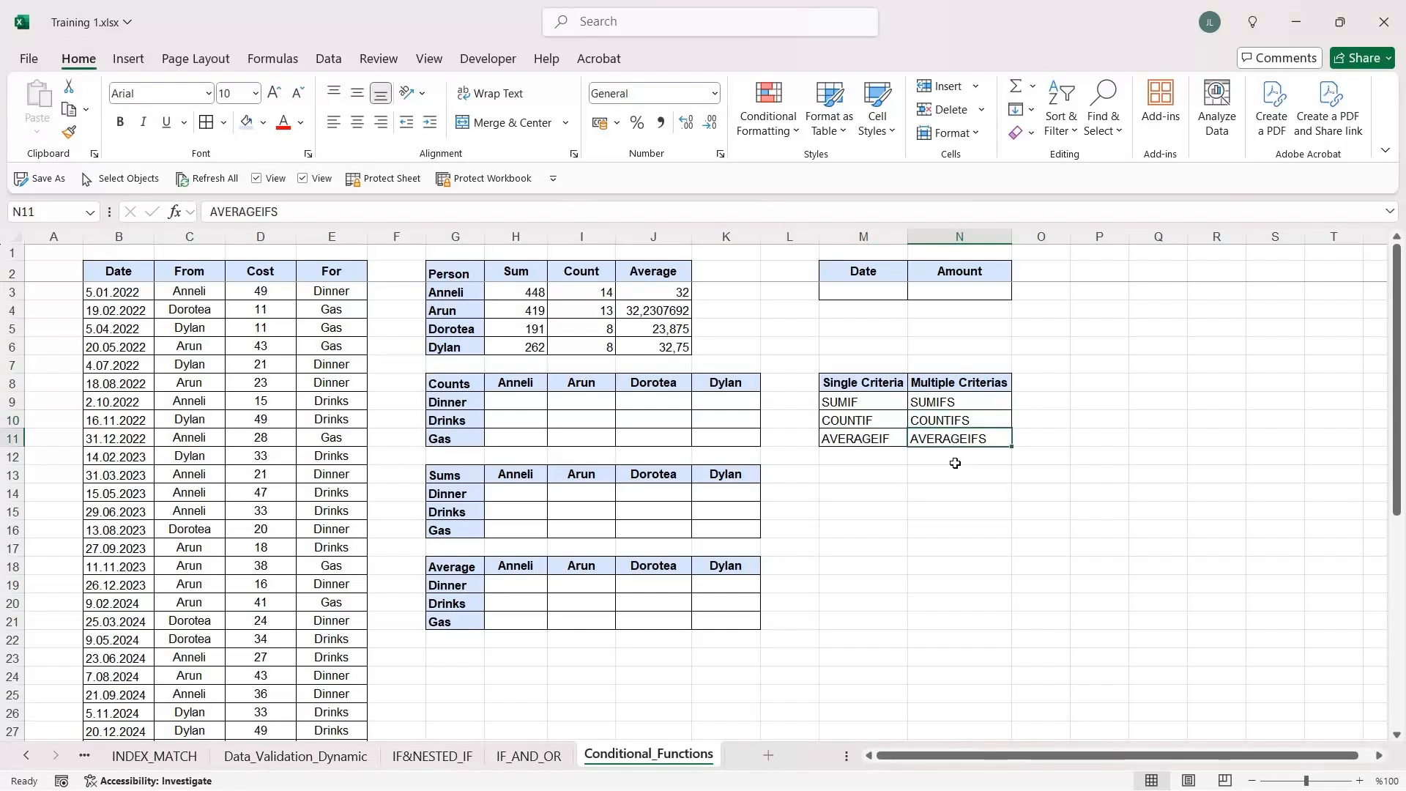
pyautogui.keyDown('shift'); pyautogui.click(950, 445); pyautogui.keyUp('shift')
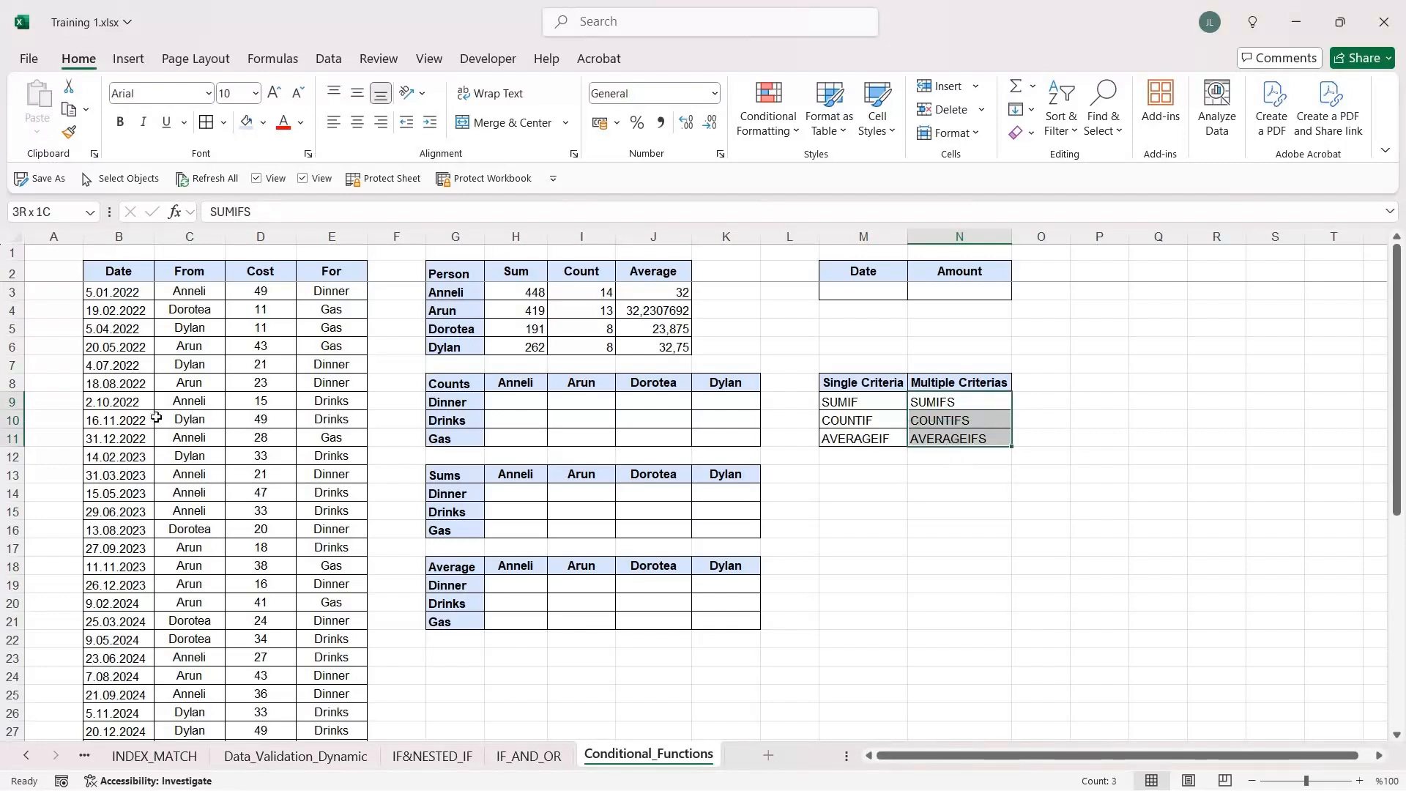
pyautogui.click(498, 399)
pyautogui.moveTo(516, 380); pyautogui.dragTo(721, 382)
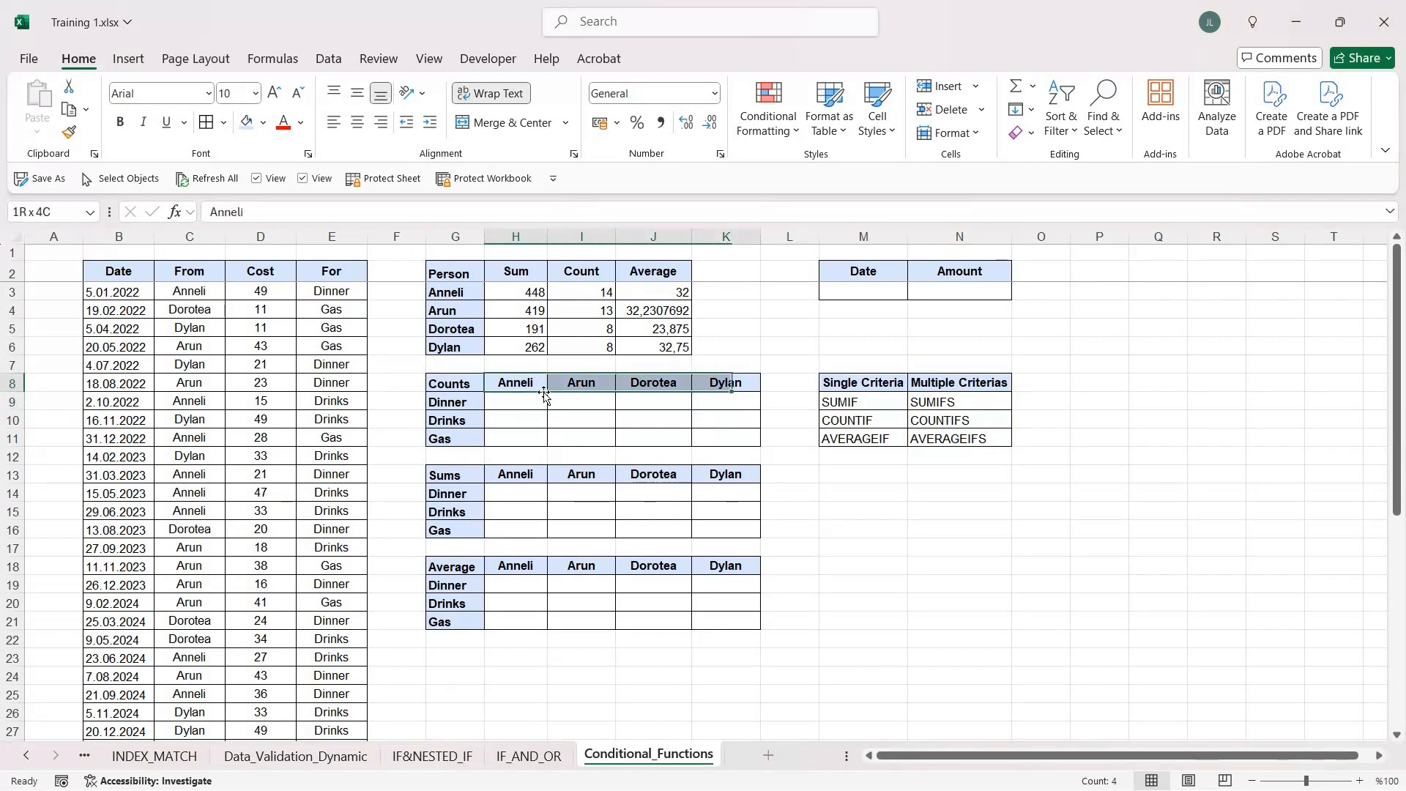
pyautogui.moveTo(454, 399); pyautogui.dragTo(462, 455)
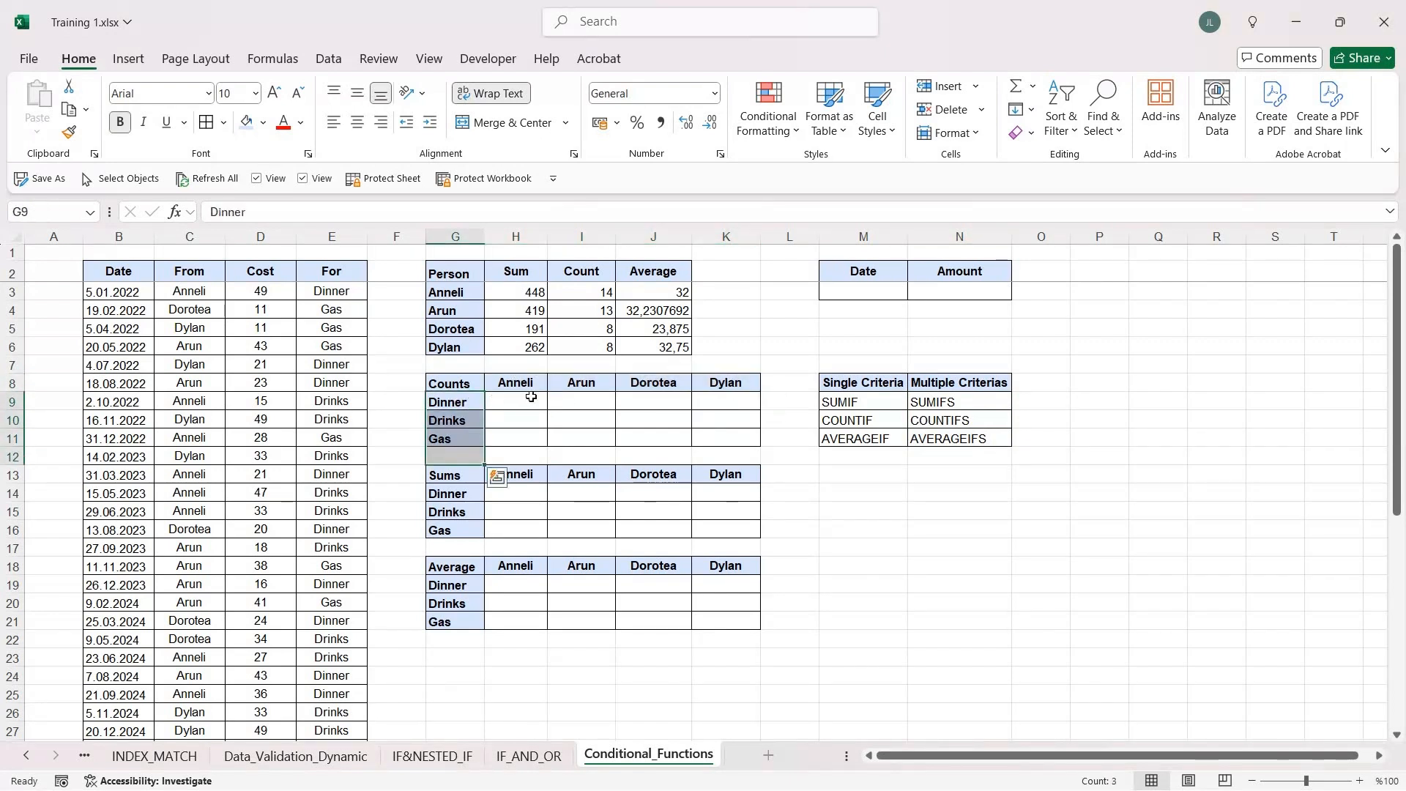
# Step: Begin a COUNTIFS formula in H9 with first criteria range $C$3:$C$45 and criterion H8
pyautogui.click(531, 397)
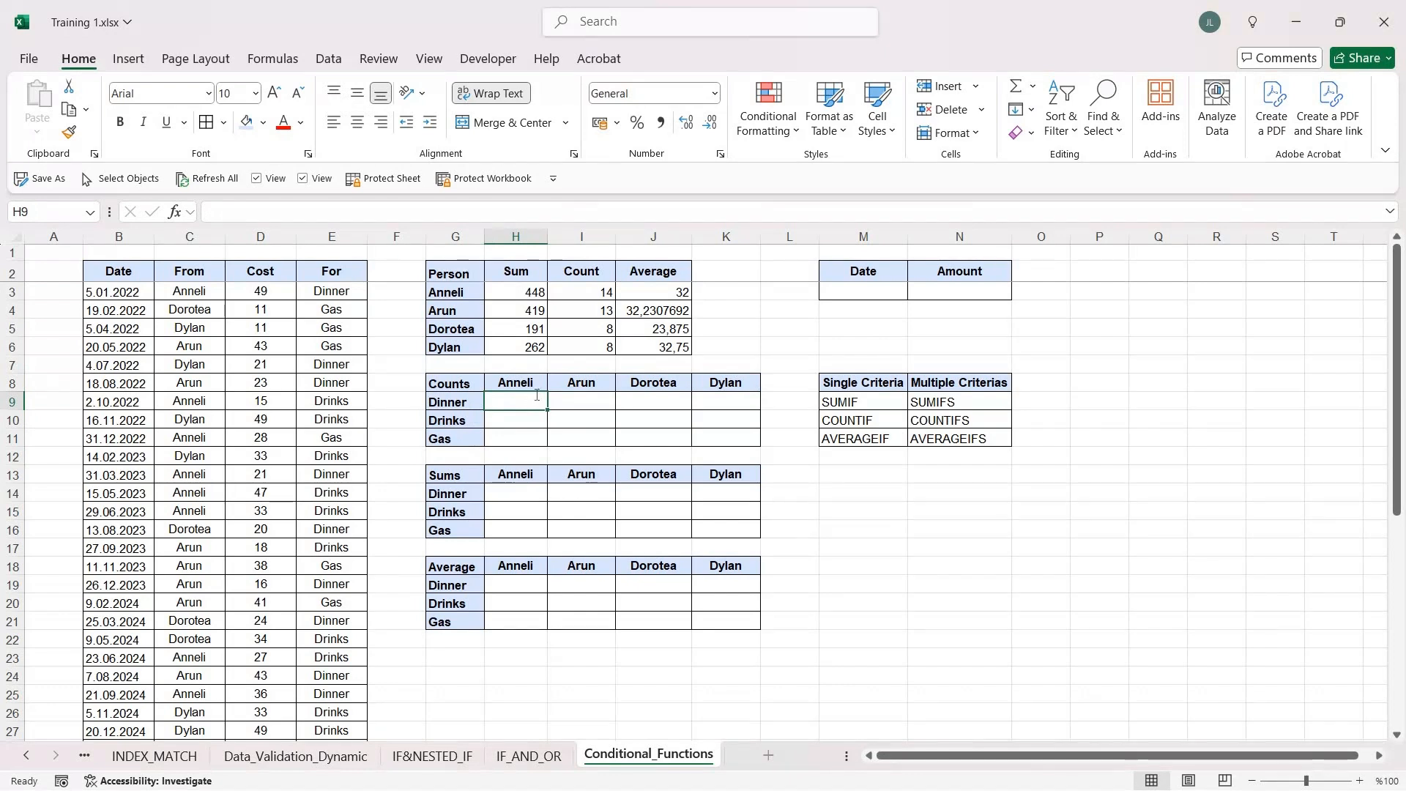
pyautogui.write('=coun')
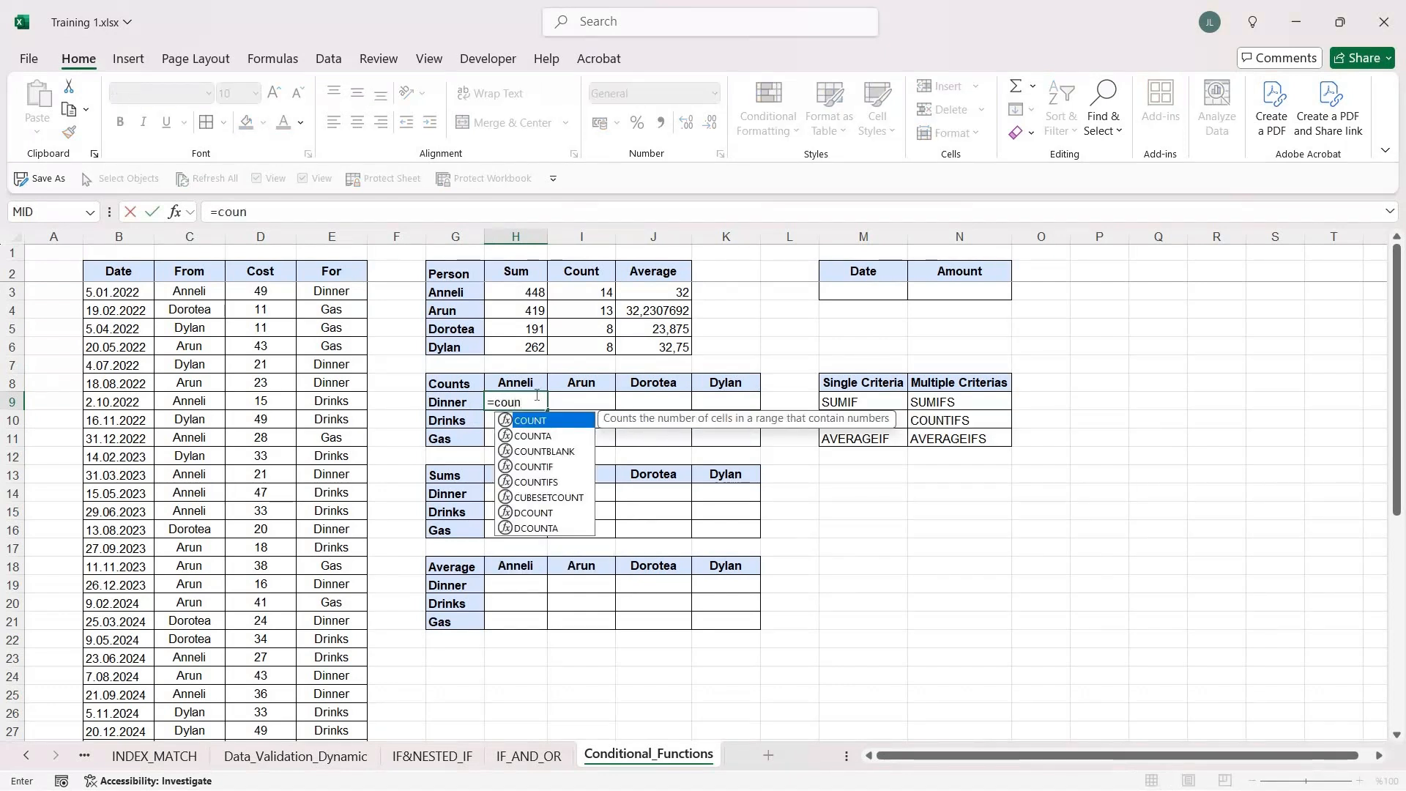
pyautogui.press('Down')
pyautogui.press('Down')
pyautogui.press('Down')
pyautogui.press('Down')
pyautogui.press('Tab')
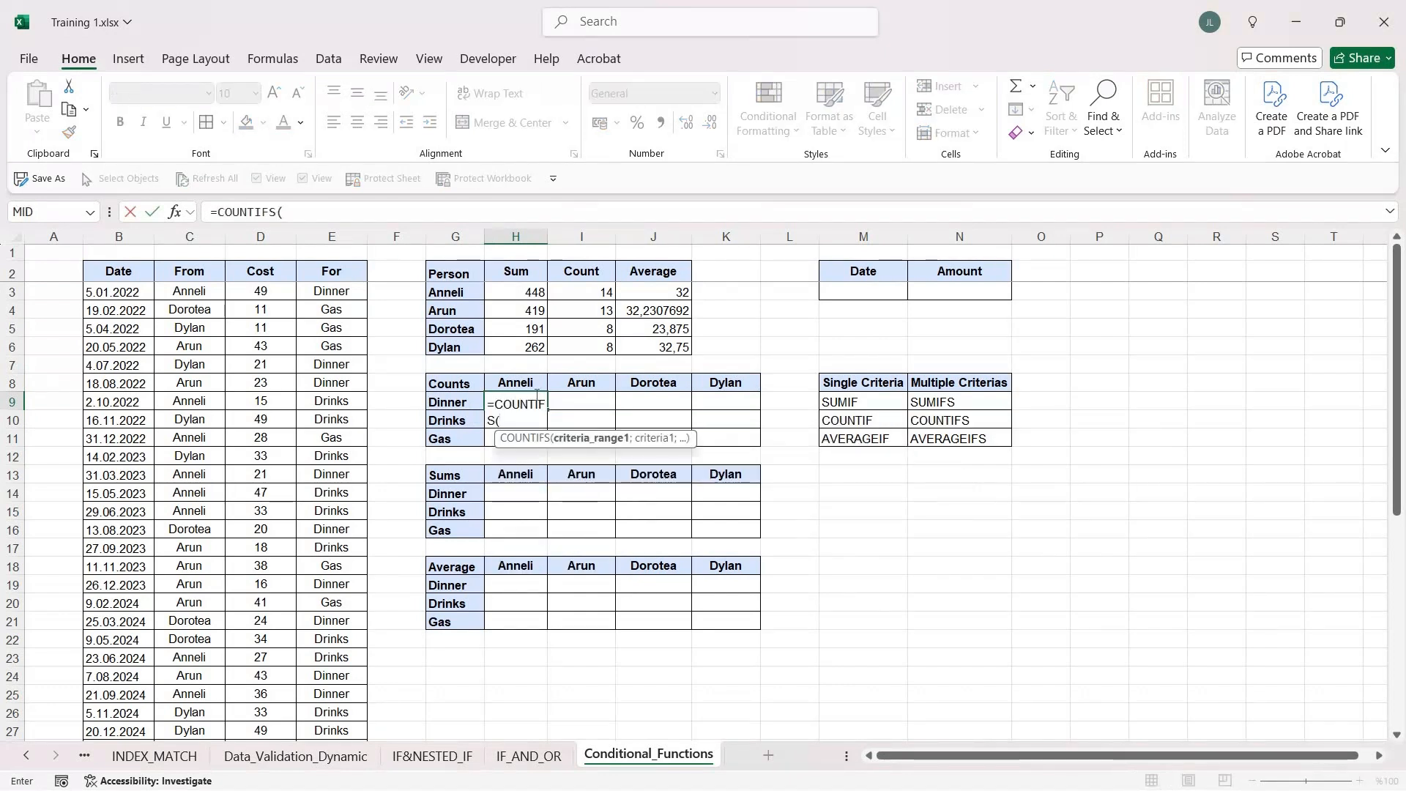
pyautogui.write(';')
pyautogui.press('BackSpace')
pyautogui.click(205, 294)
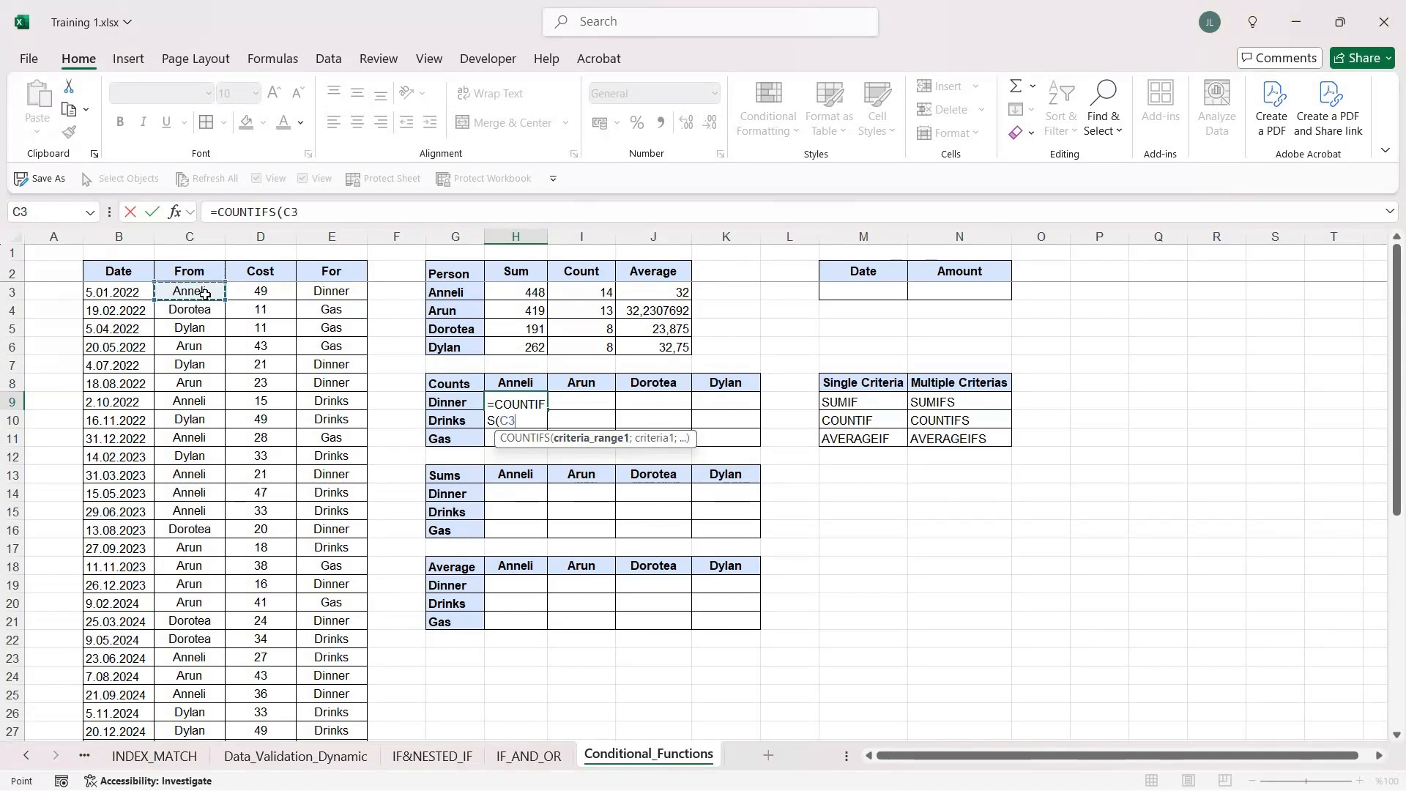
pyautogui.hotkey('ctrl', 'shift', 'Down')
pyautogui.press('F4')
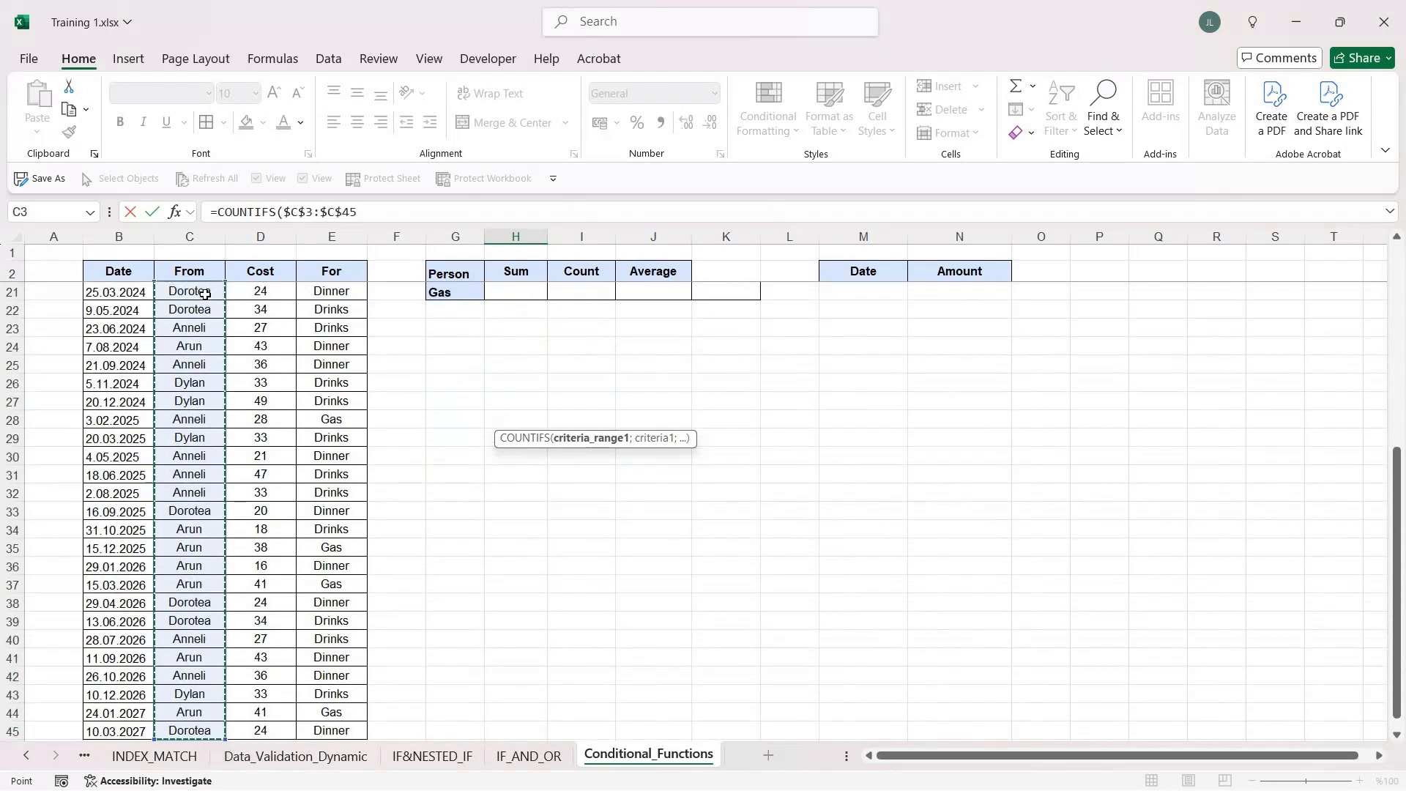
pyautogui.write(';')
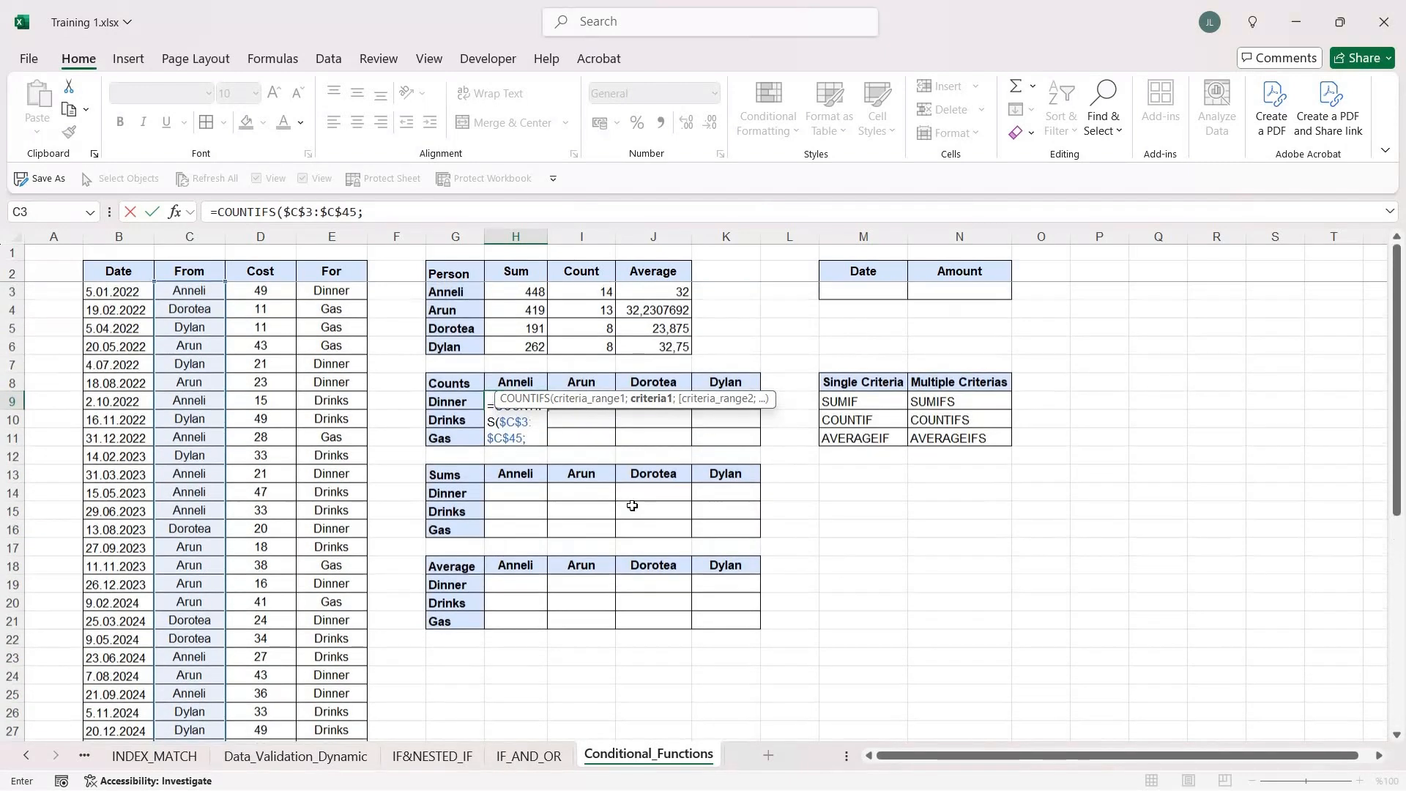
pyautogui.click(521, 381)
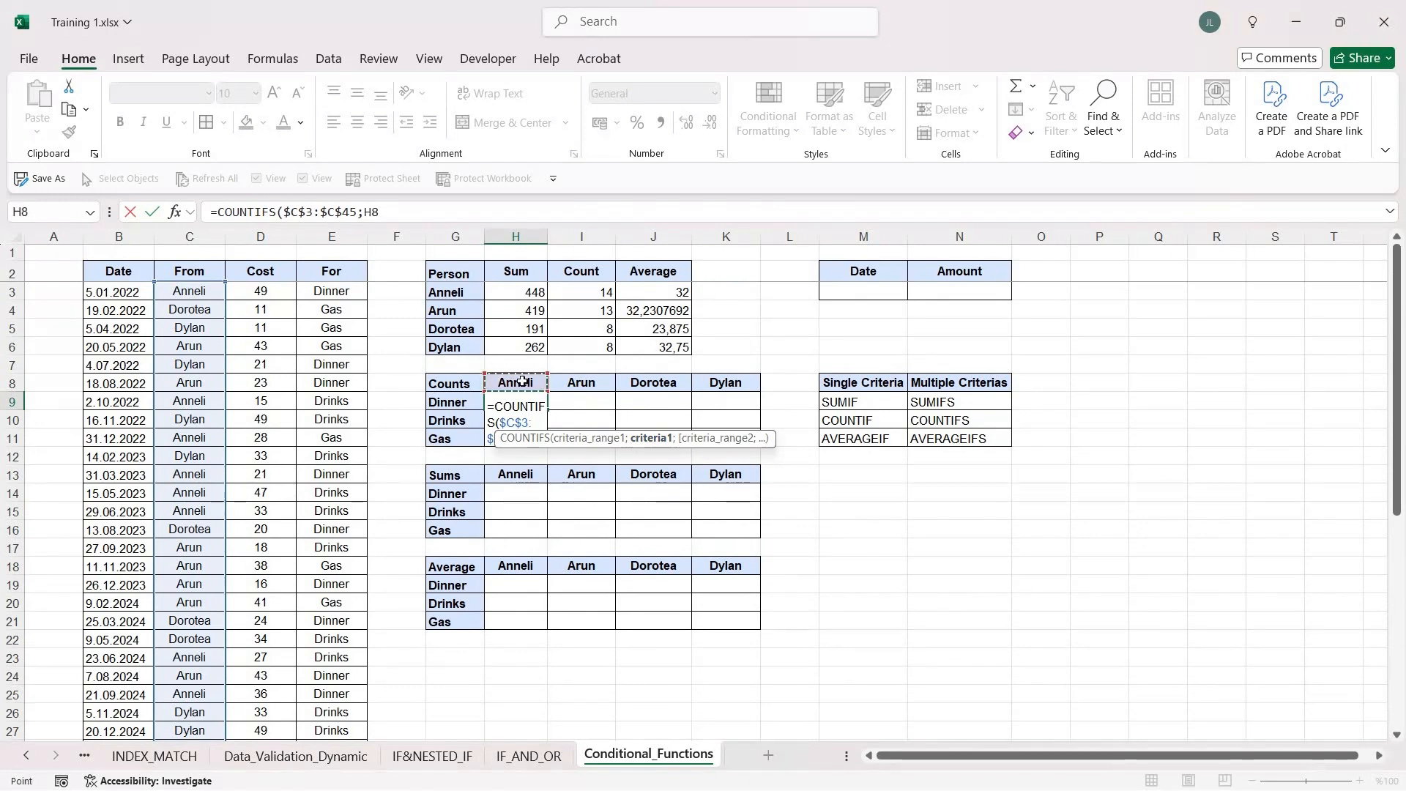
pyautogui.write(';')
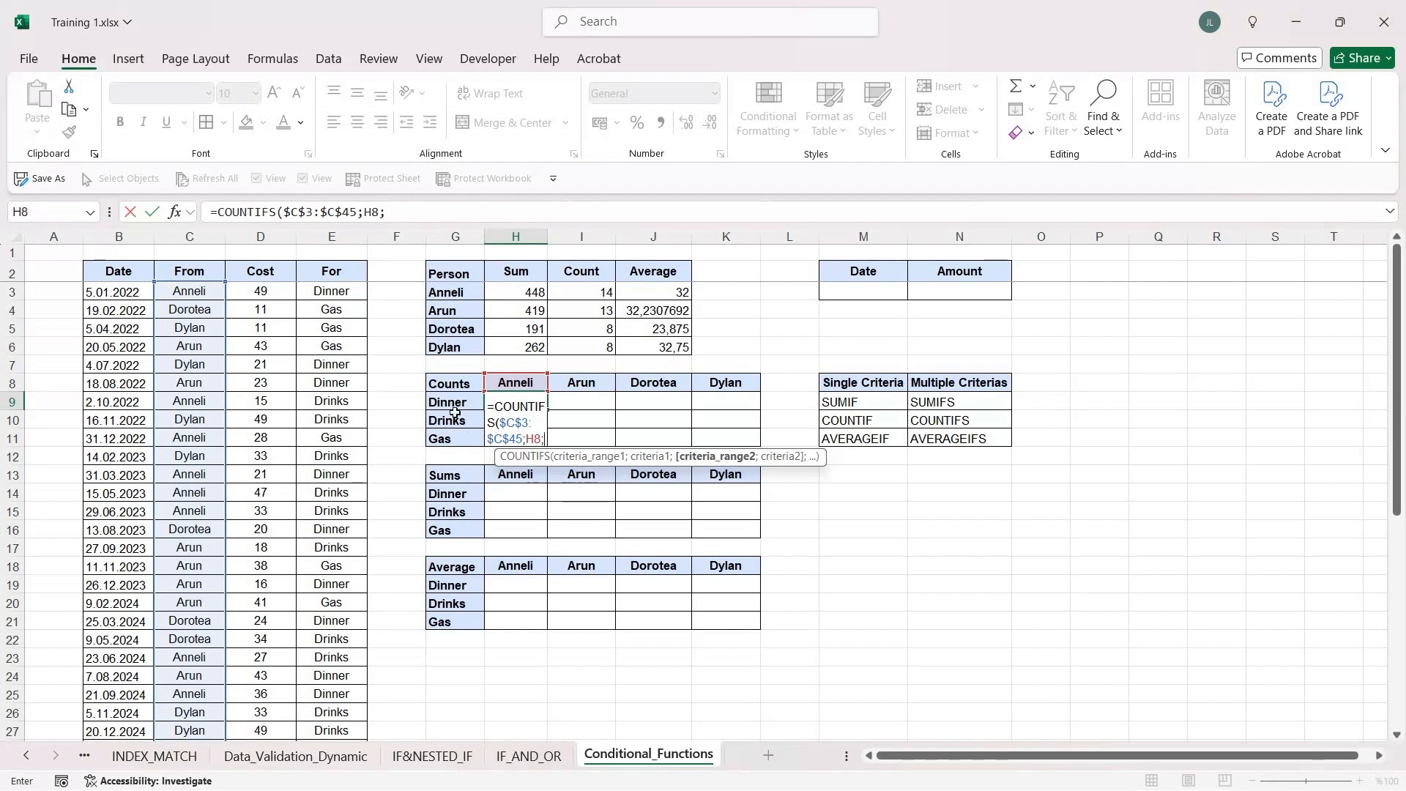
# Step: Complete the COUNTIFS formula in H9 with second criteria range $E$3:$E$45 and criterion G9
pyautogui.click(326, 291)
pyautogui.hotkey('ctrl', 'shift', 'Down')
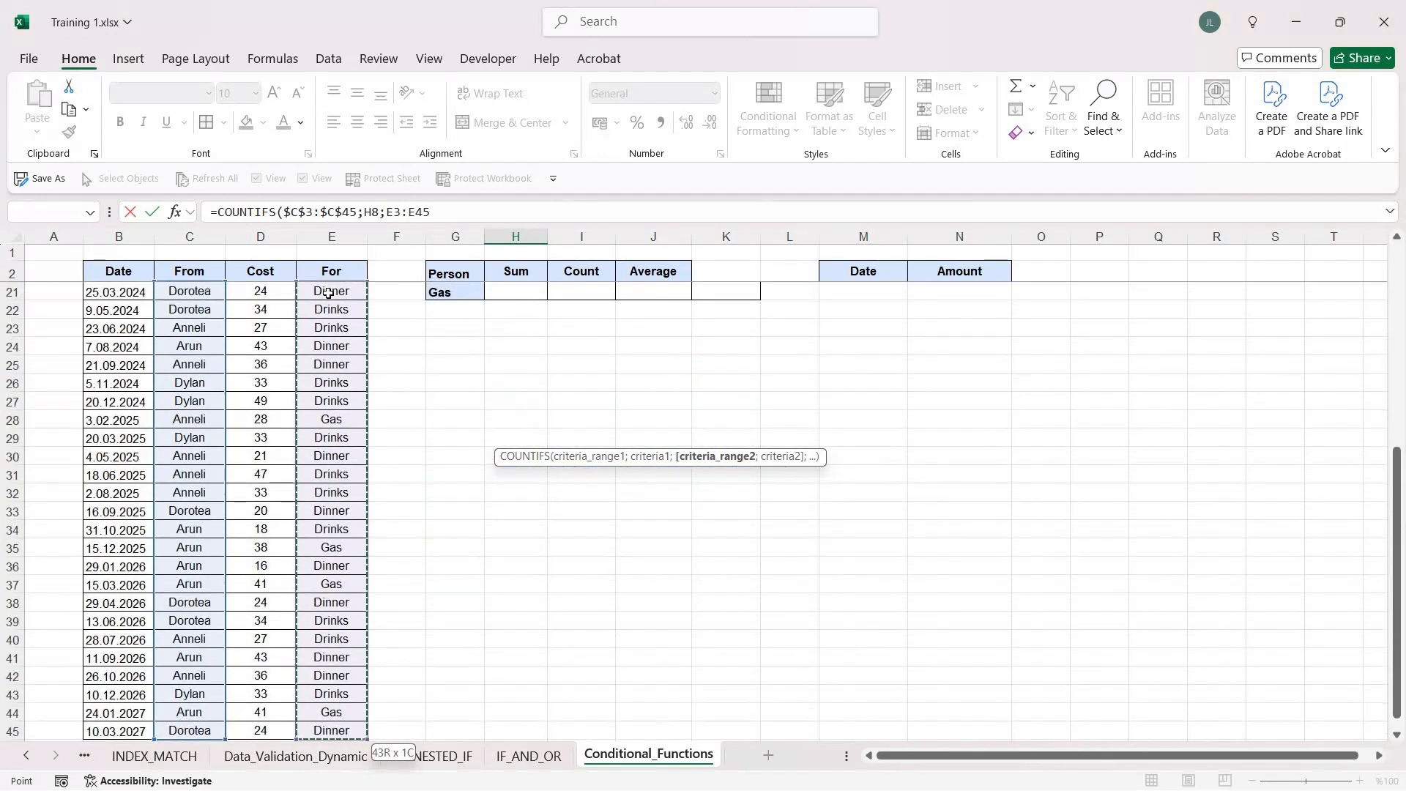
pyautogui.press('F4')
pyautogui.write(';')
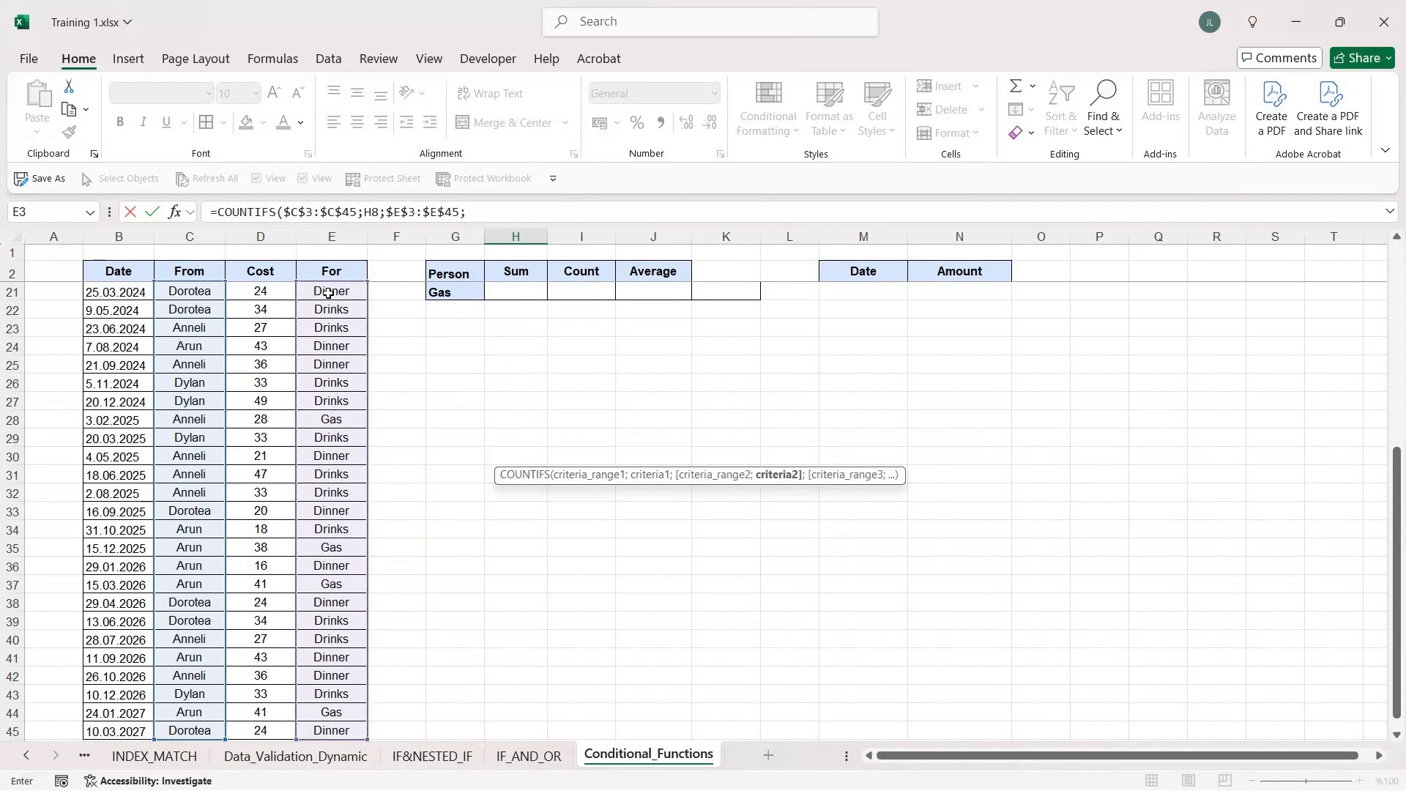
pyautogui.scroll(6, 645, 353)
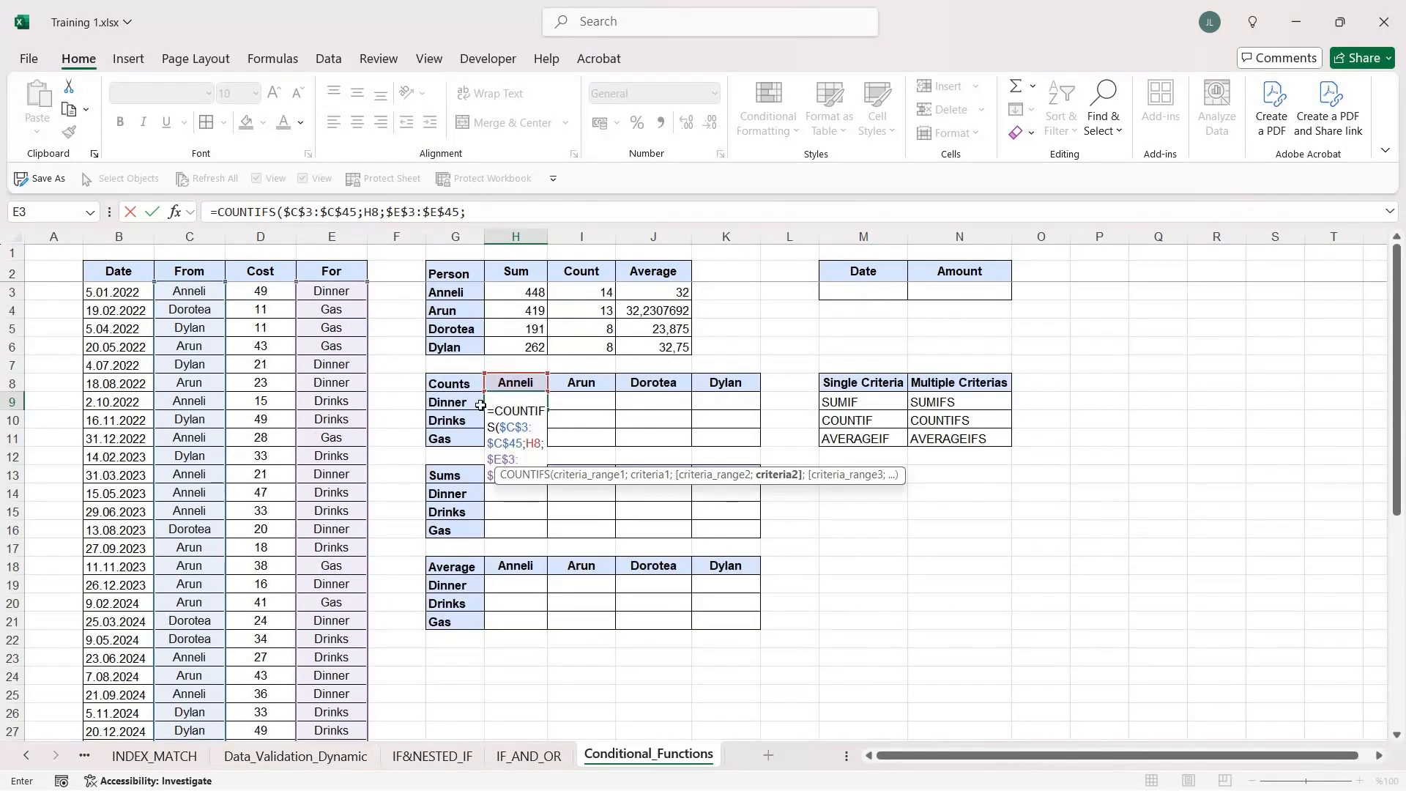
pyautogui.click(468, 403)
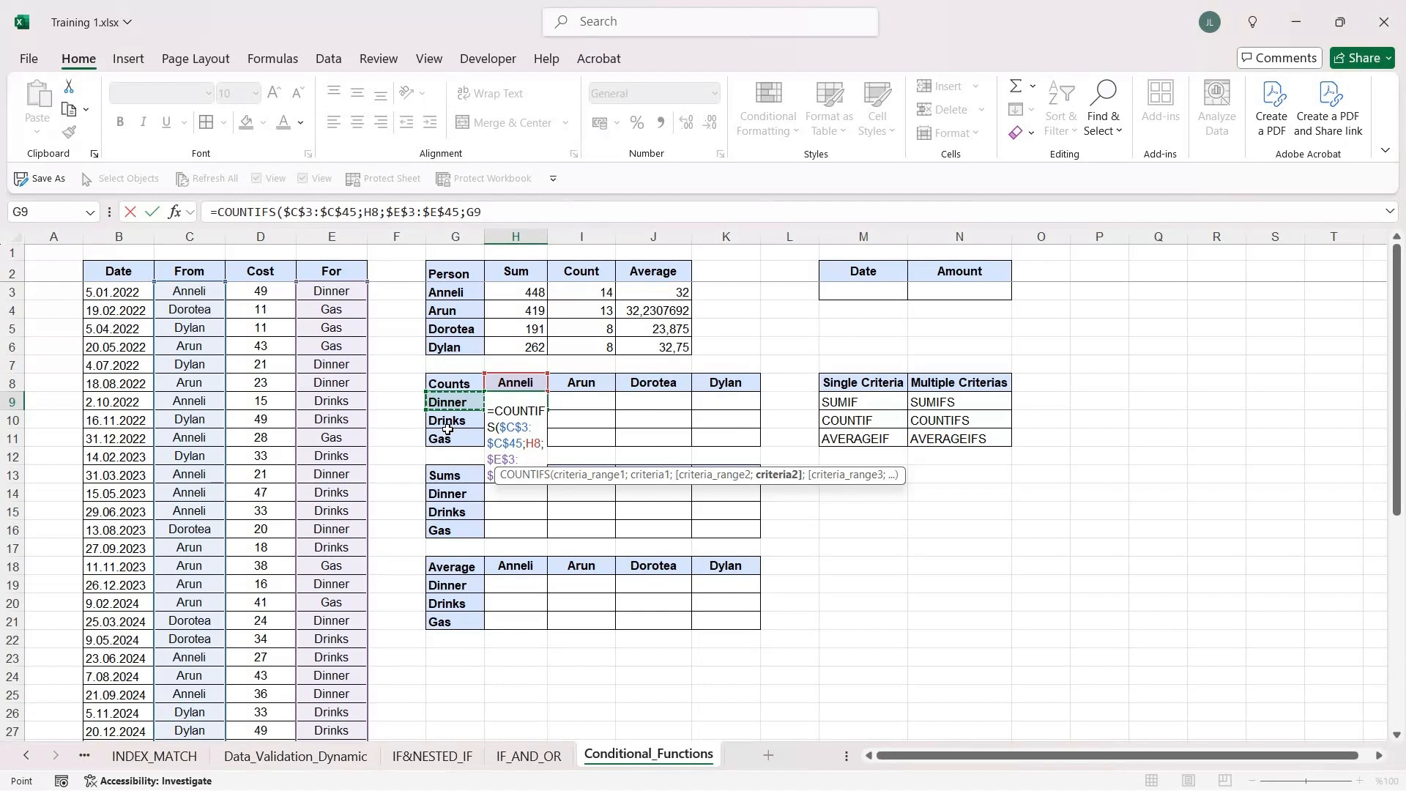
pyautogui.write(')')
pyautogui.press('Return')
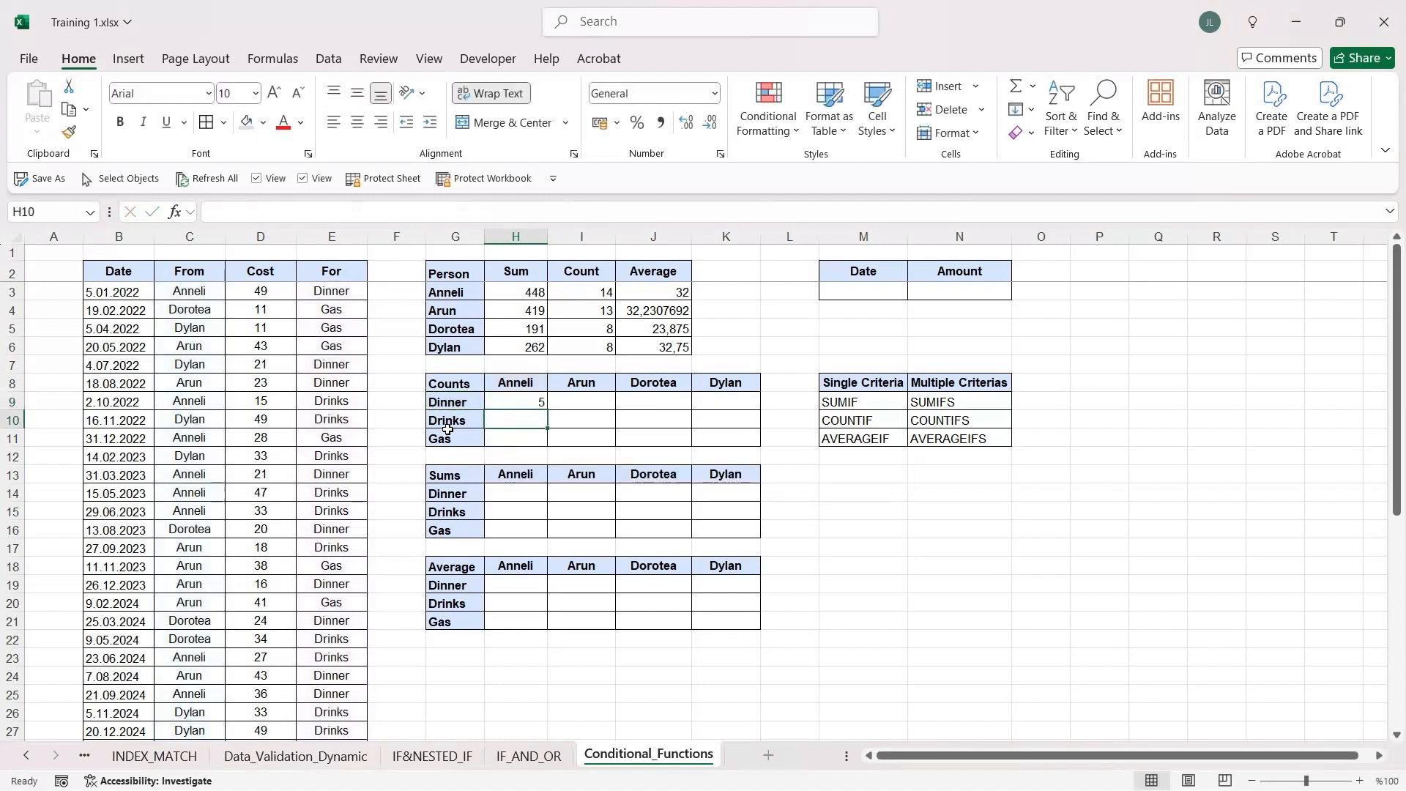
# Step: Change the first criterion of the COUNTIFS formula in H9 to the row-locked reference H$8
pyautogui.click(521, 405)
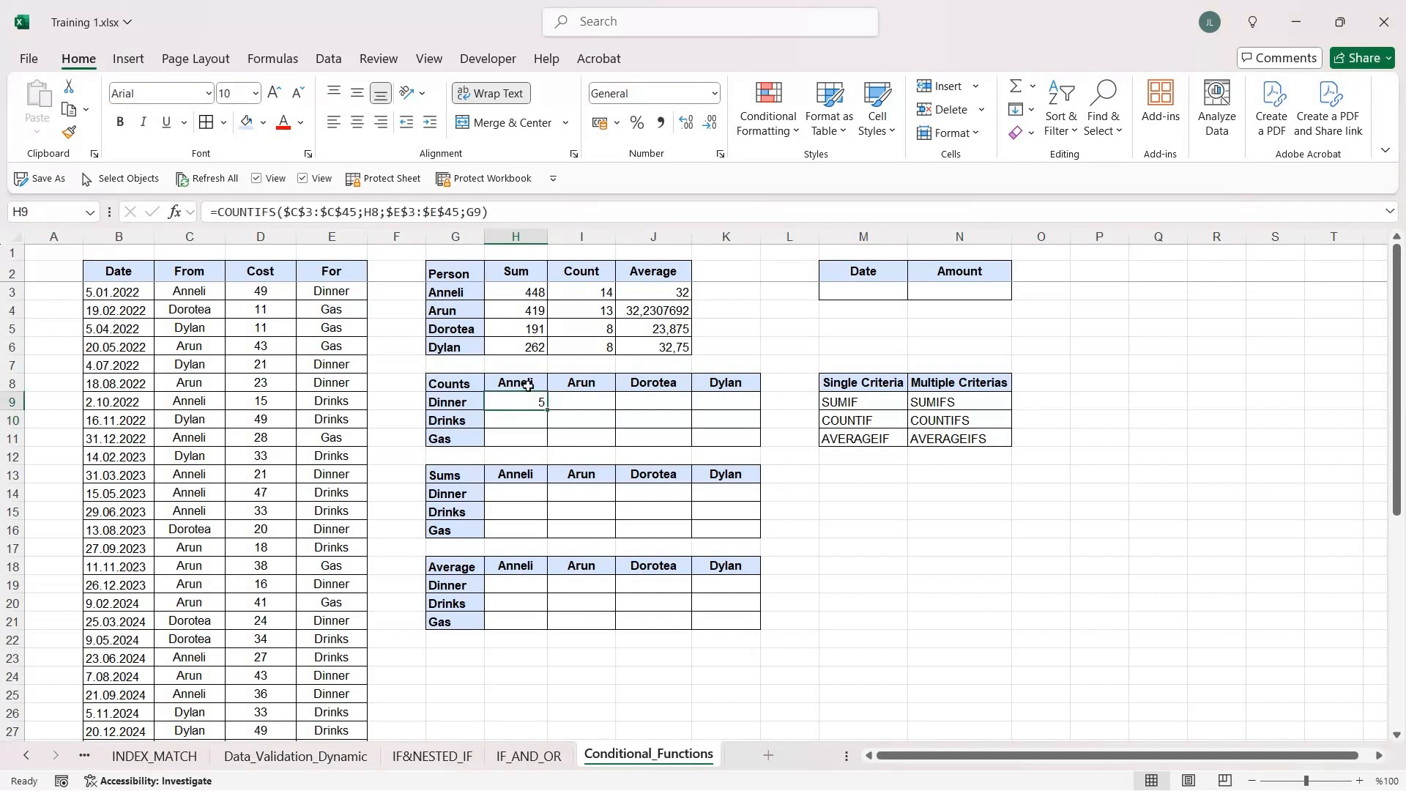
pyautogui.click(529, 386)
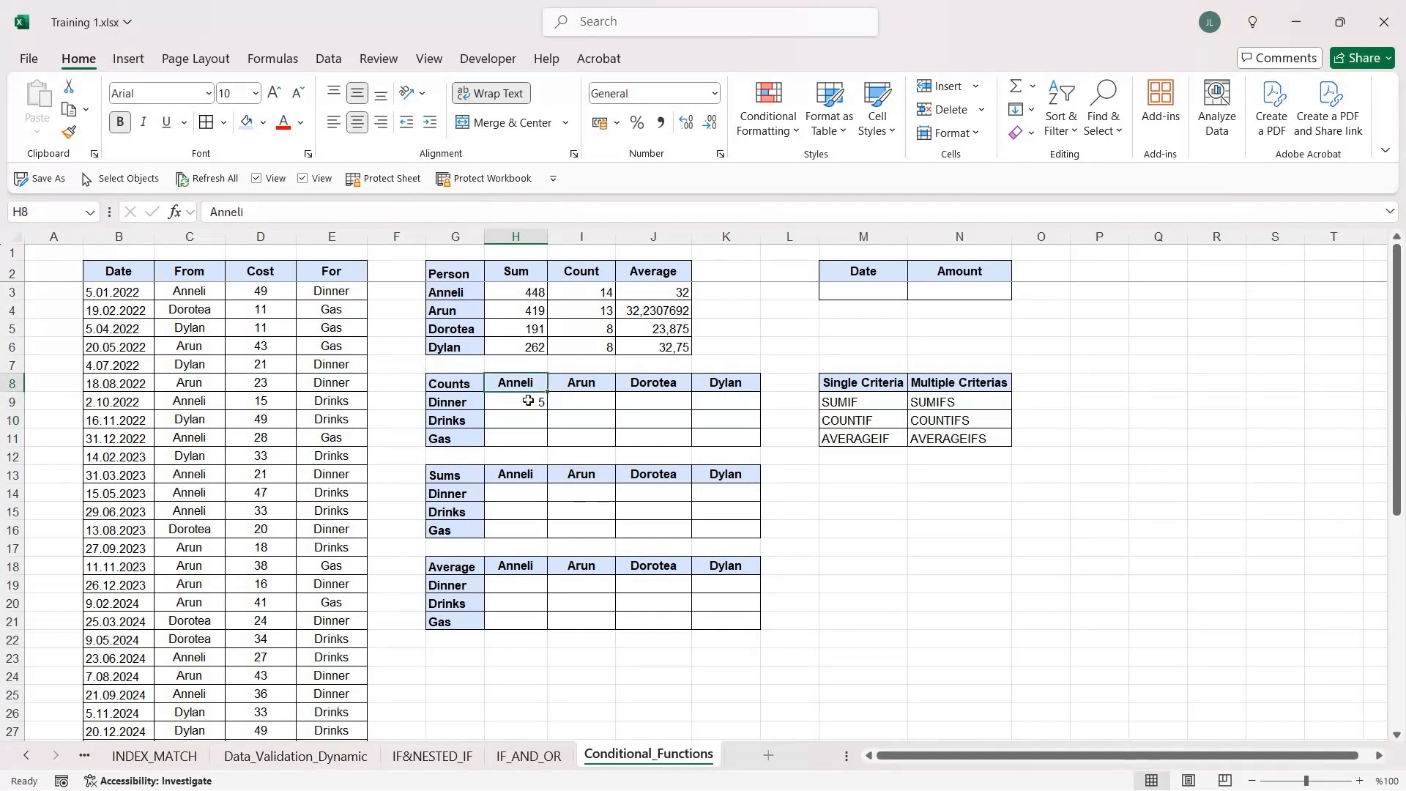
pyautogui.click(528, 401)
pyautogui.click(471, 404)
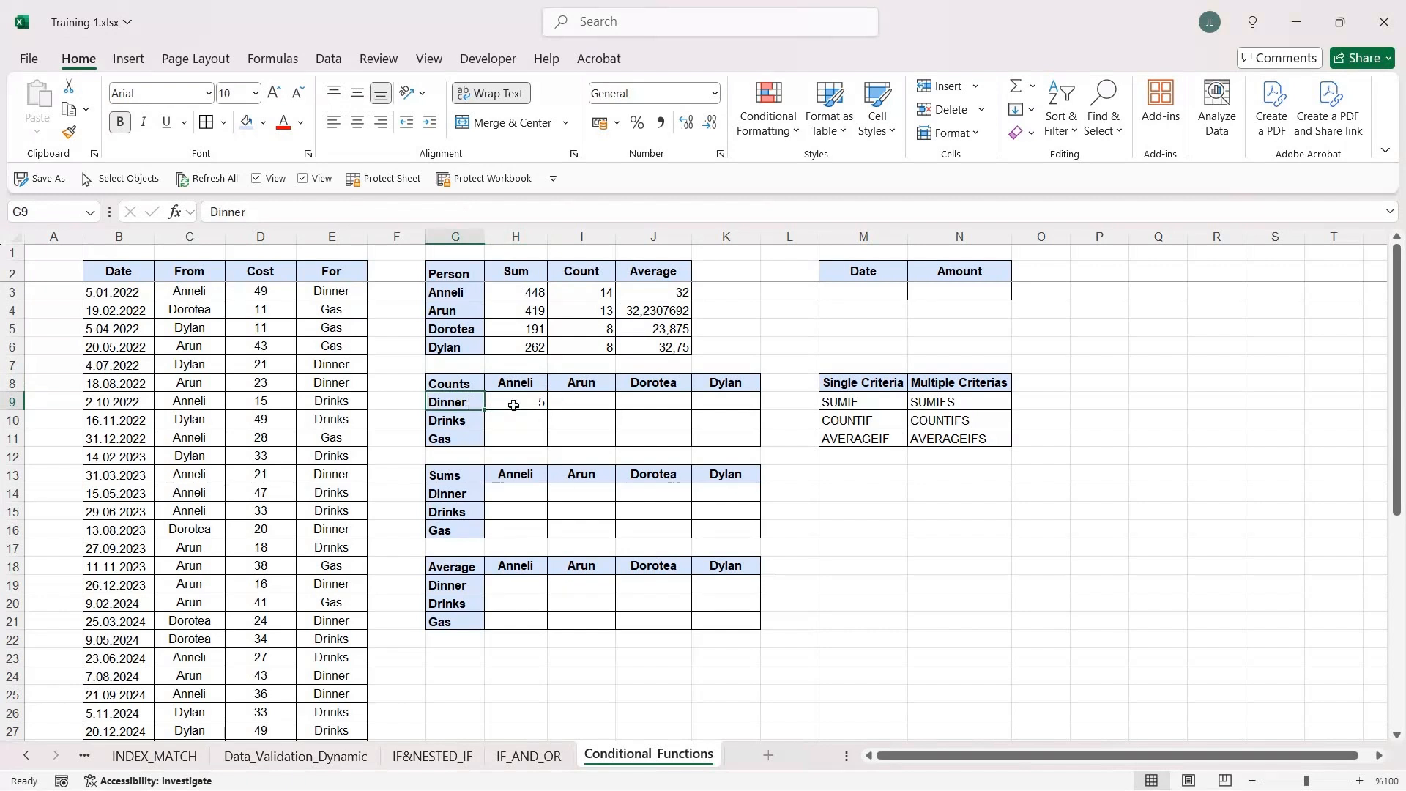
pyautogui.press('Right')
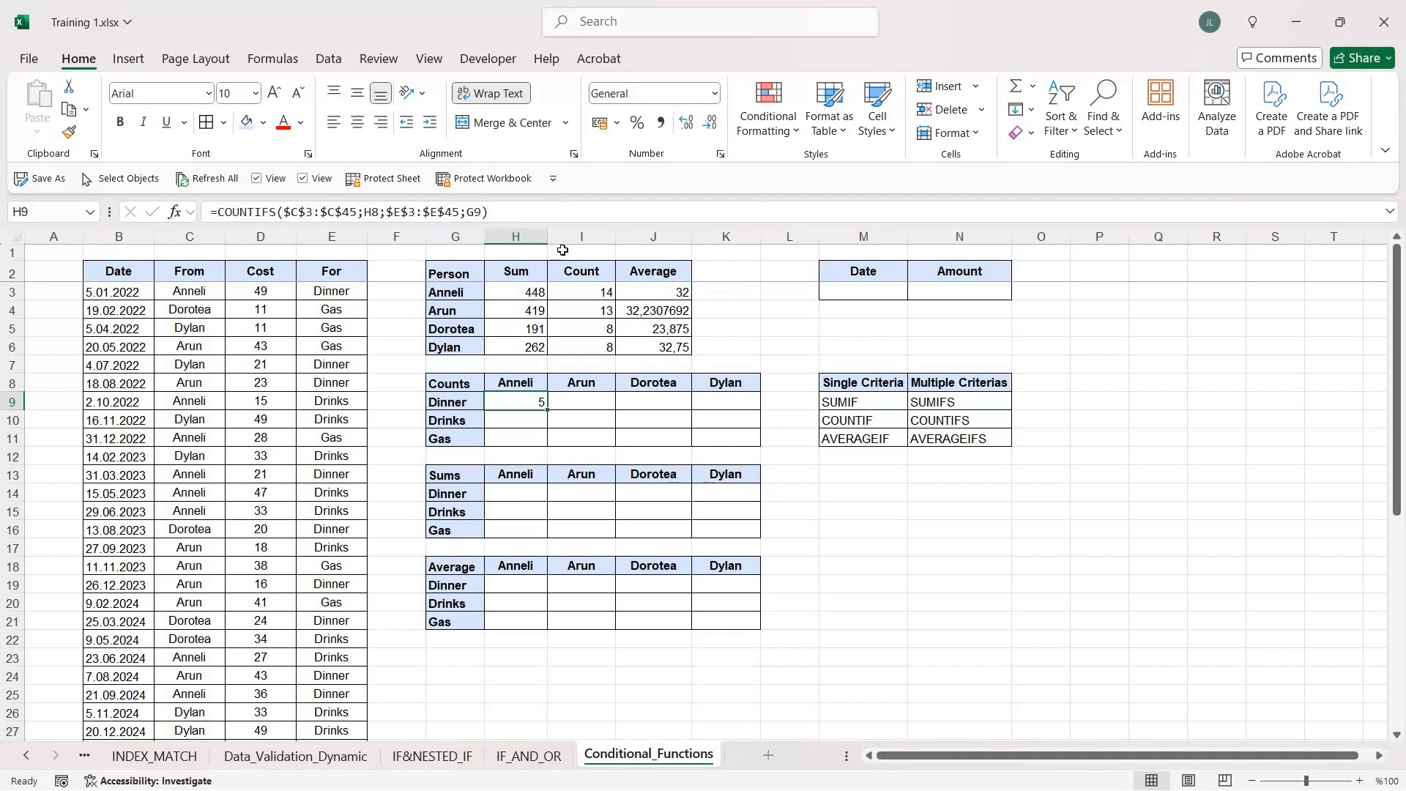
pyautogui.click(540, 218)
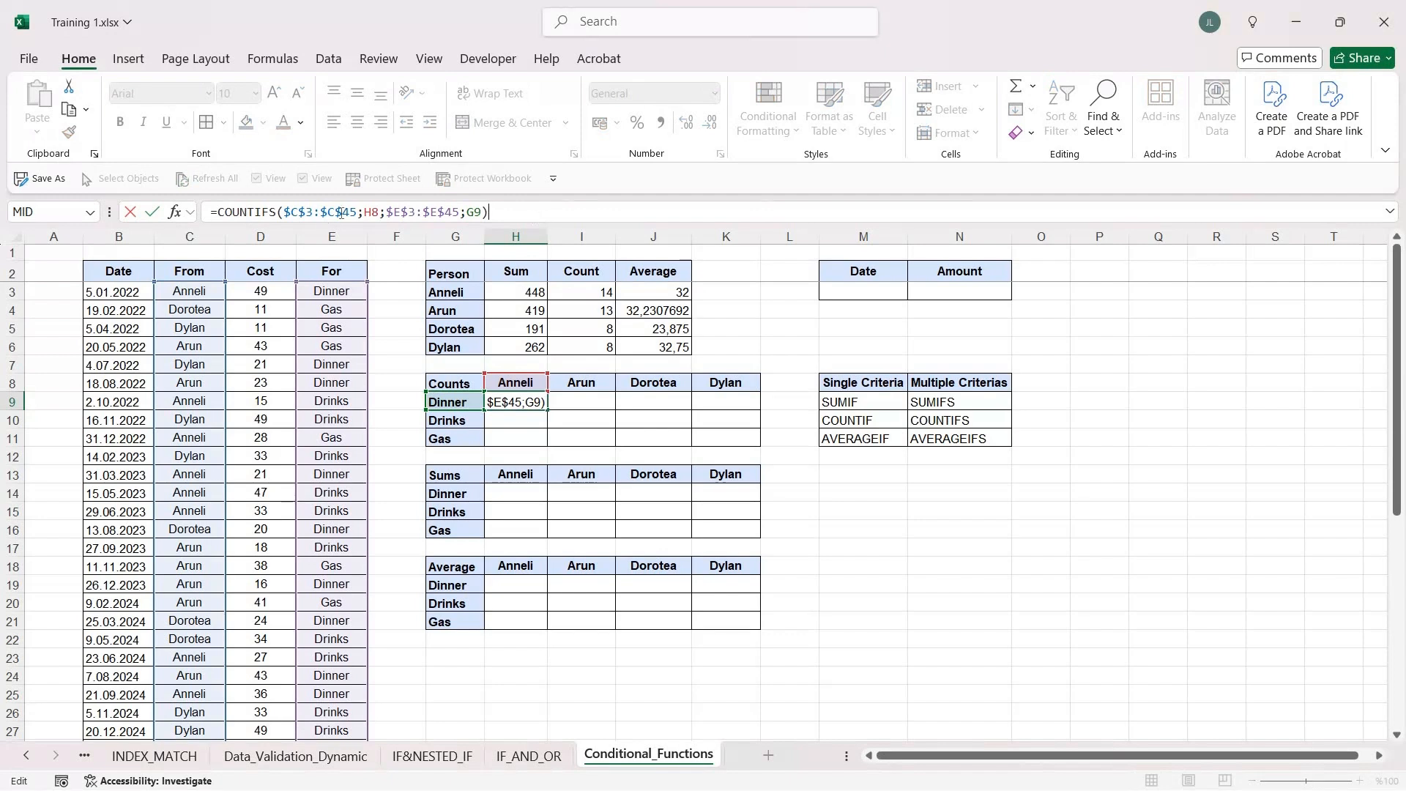
pyautogui.click(373, 207)
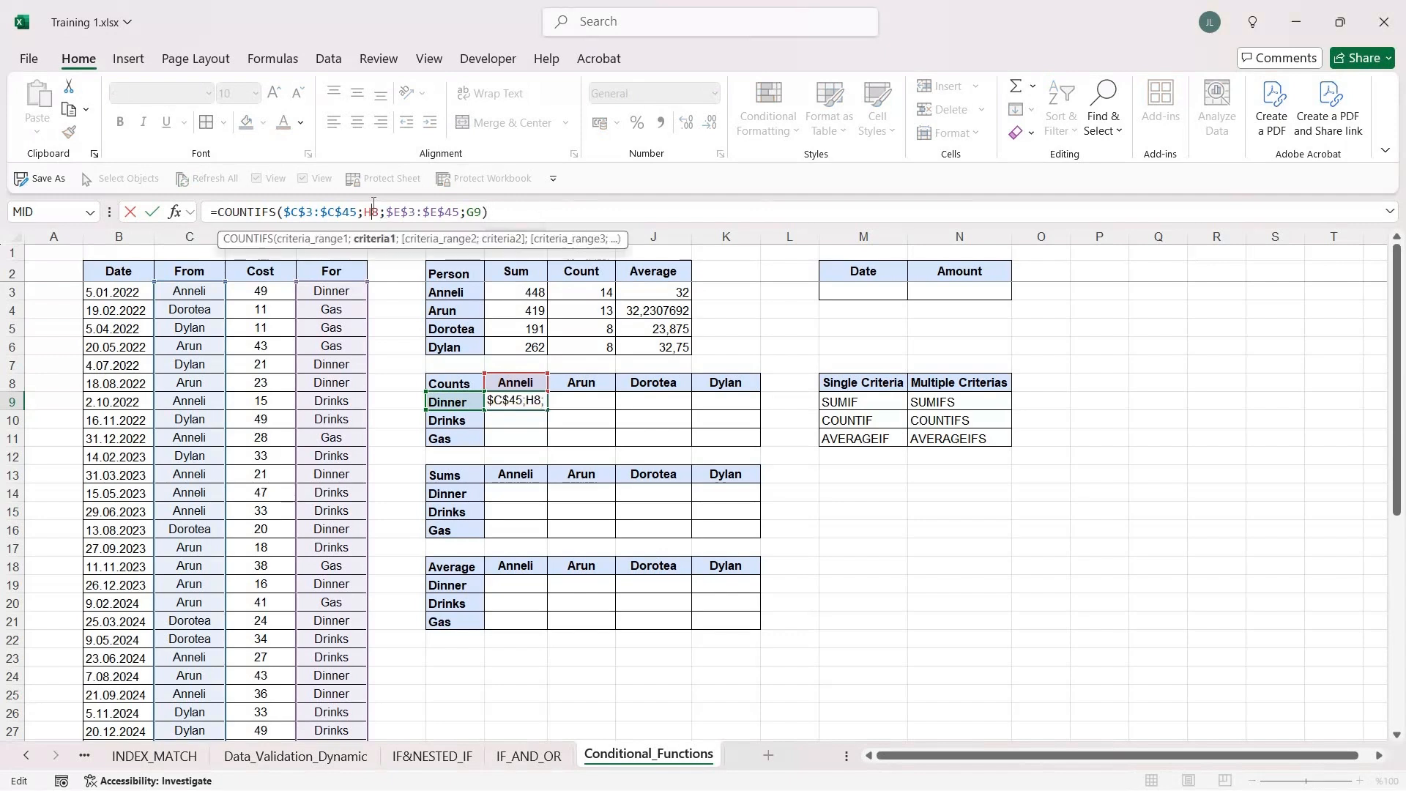
pyautogui.press('F4')
pyautogui.press('F4')
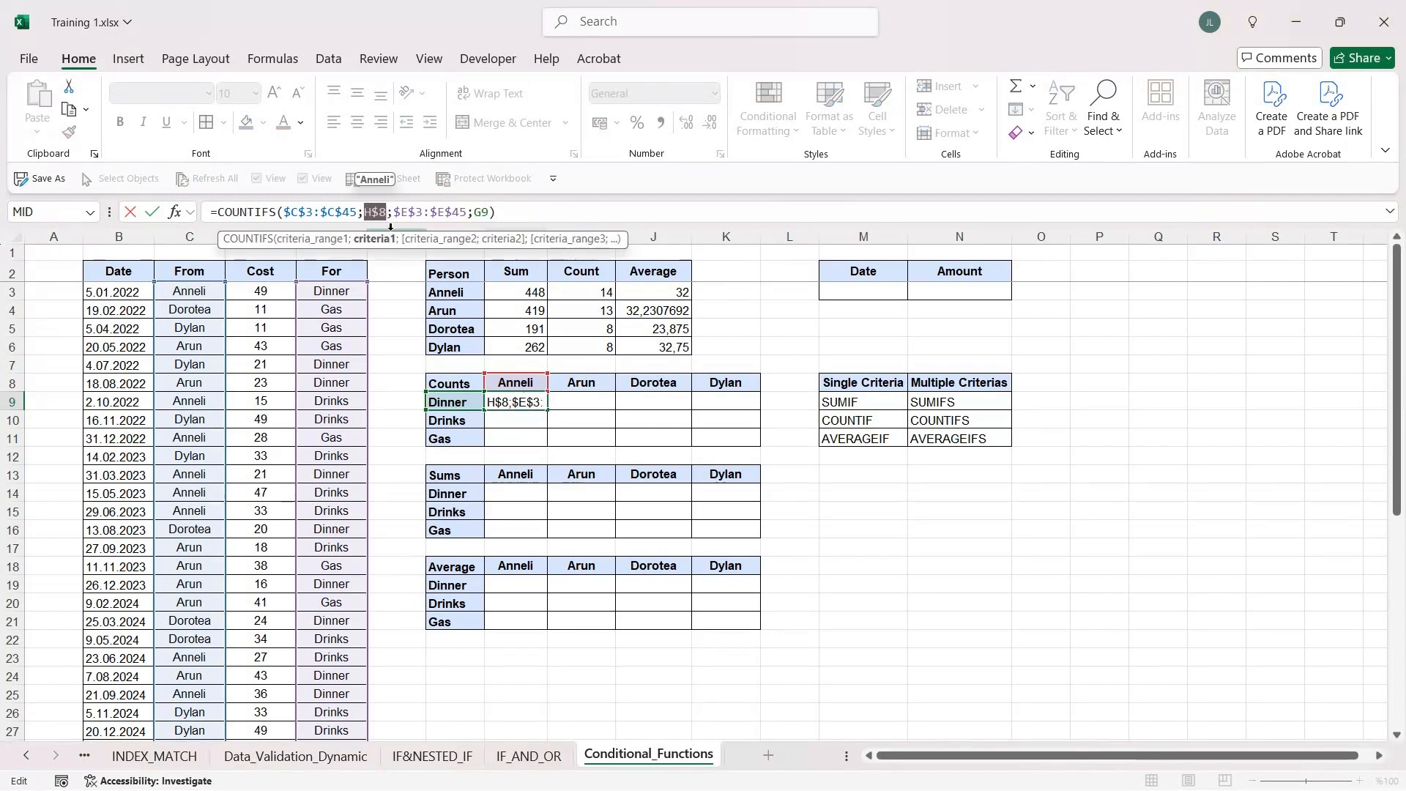
# Step: Change the second criterion of the COUNTIFS formula in H9 to the column-locked reference $G9
pyautogui.click(481, 212)
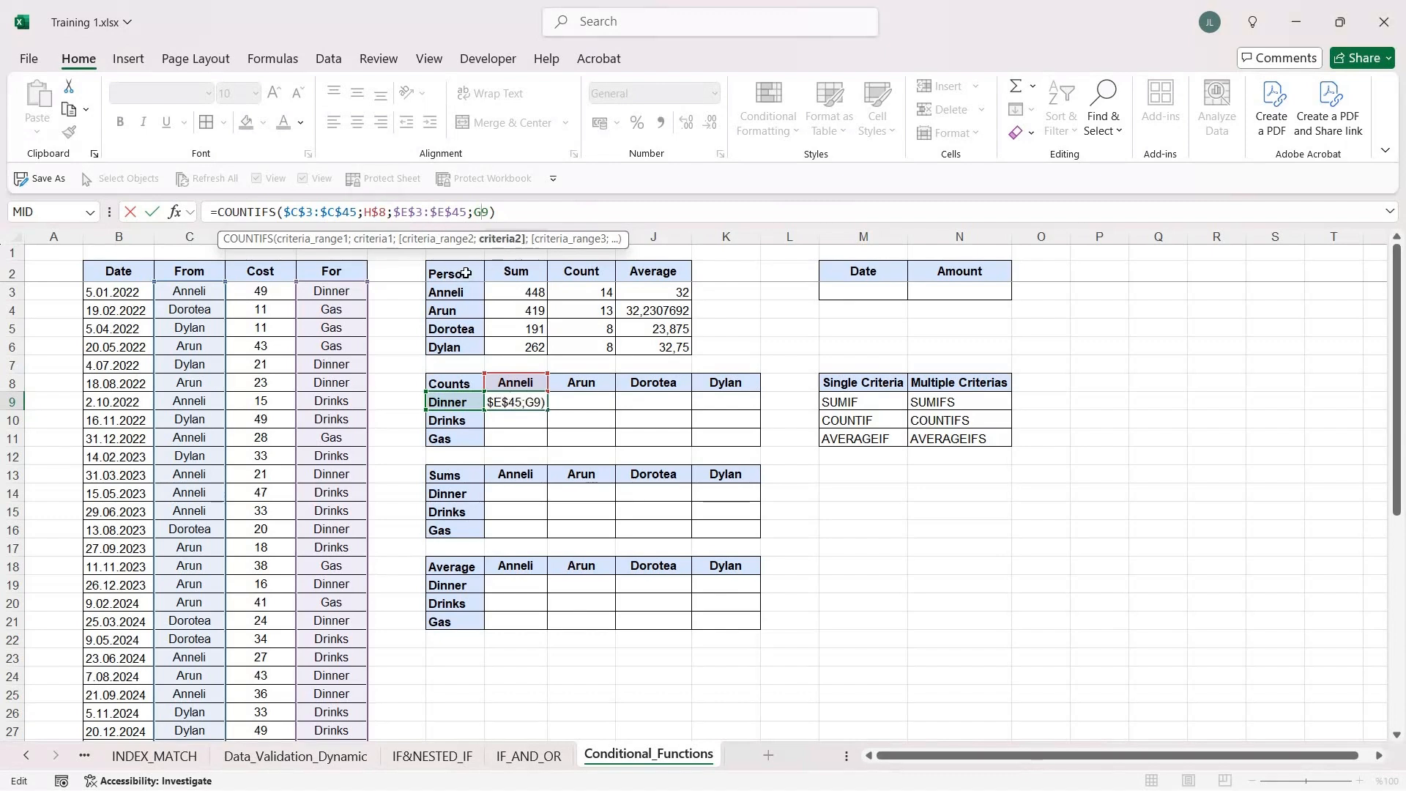
pyautogui.press('F4')
pyautogui.press('F4')
pyautogui.press('F4')
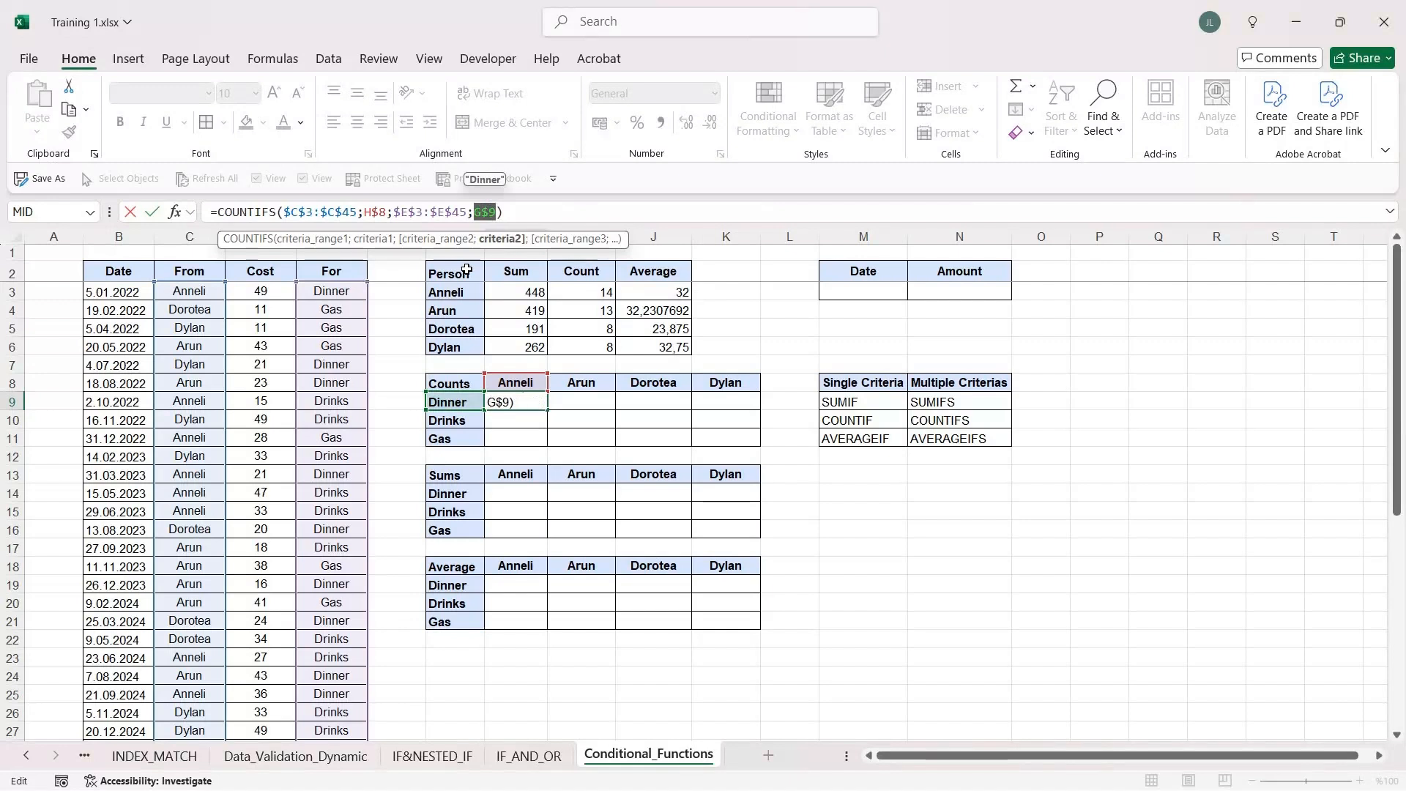
pyautogui.press('Return')
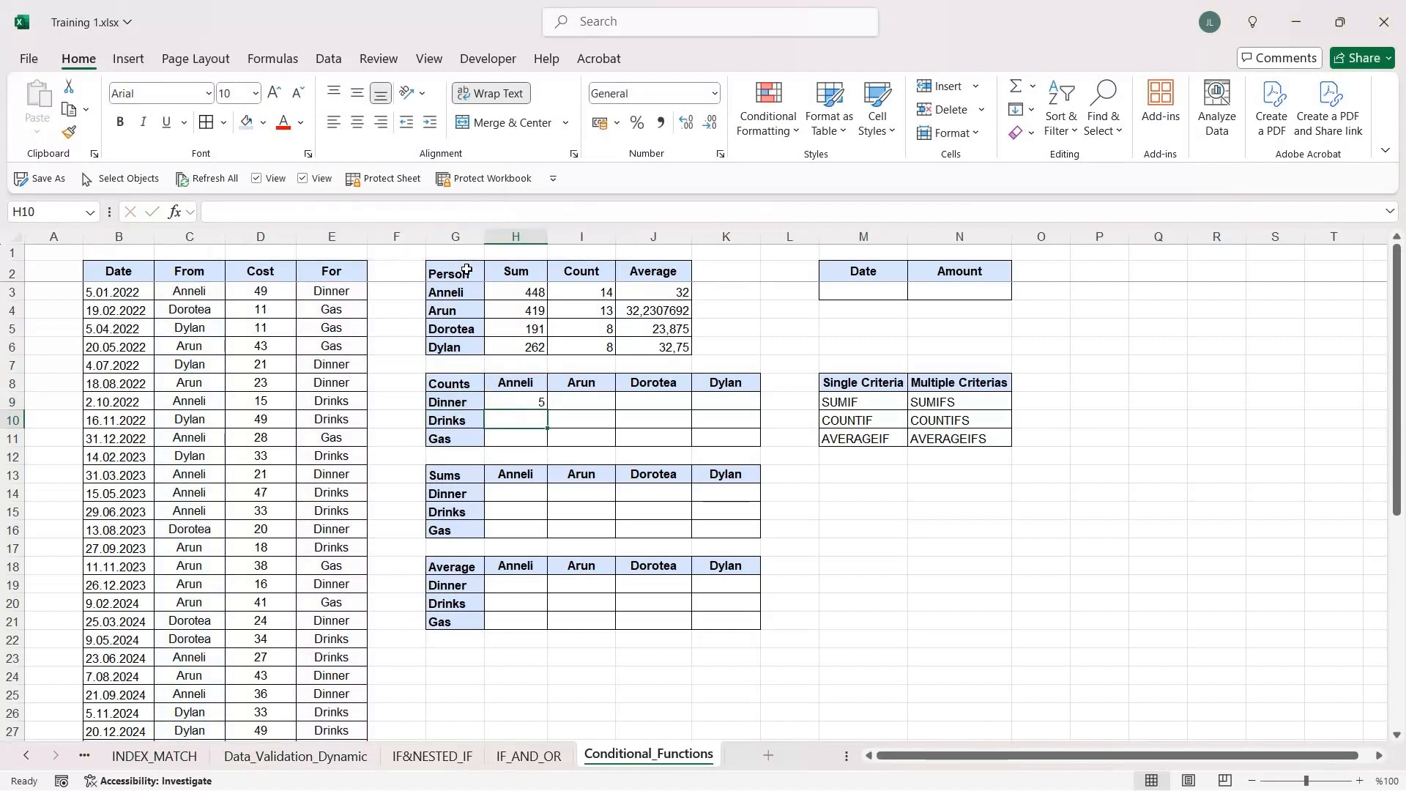
# Step: Copy the COUNTIFS formula from H9 across the Counts table range H9:K11 using Paste Special with formulas only
pyautogui.press('Up')
pyautogui.hotkey('ctrl', 'c')
pyautogui.keyDown('shift'); pyautogui.click(736, 438); pyautogui.keyUp('shift')
pyautogui.hotkey('ctrl', 'alt', 'v')
pyautogui.press('f')
pyautogui.press('Return')
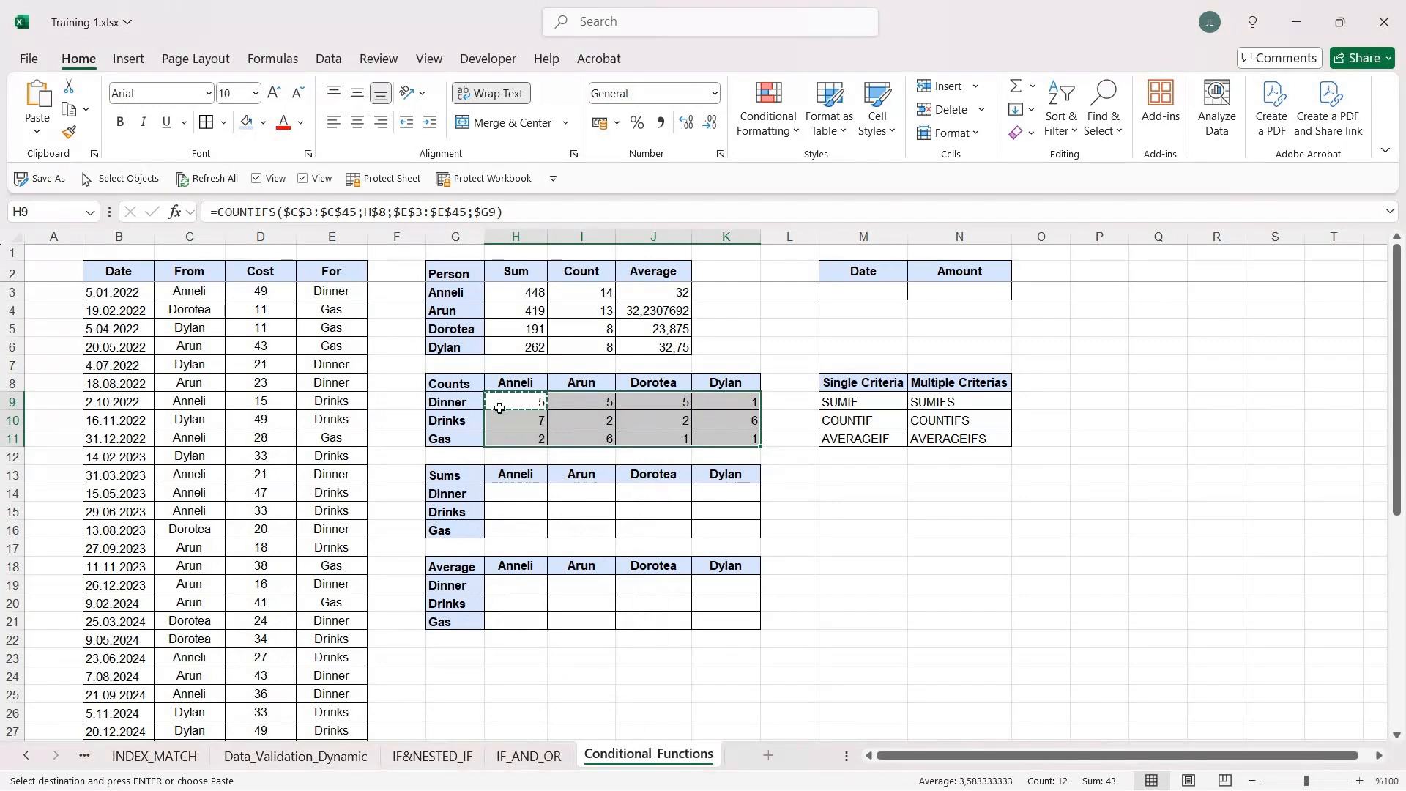
pyautogui.moveTo(460, 402); pyautogui.dragTo(460, 437)
pyautogui.moveTo(505, 382); pyautogui.dragTo(721, 379)
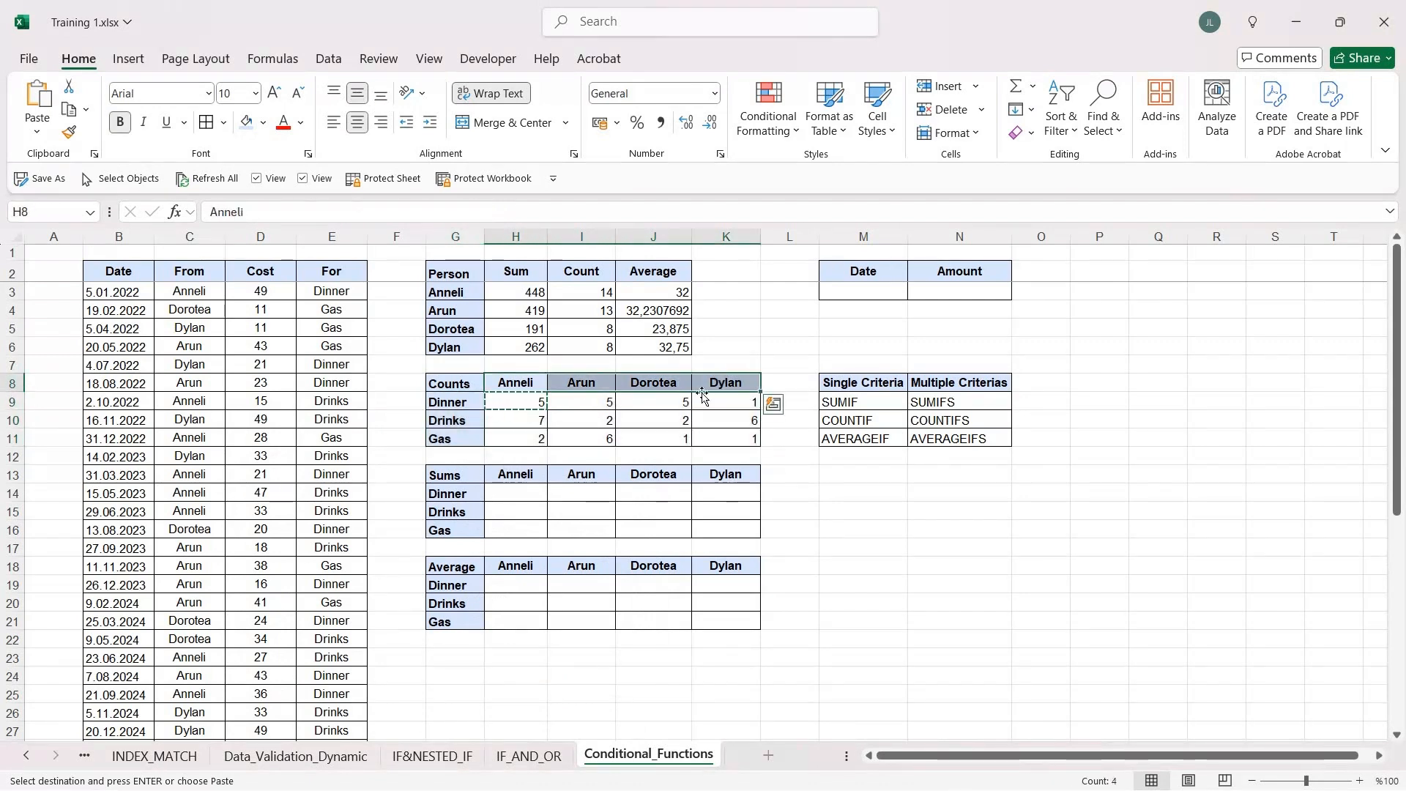
pyautogui.press('Escape')
# Step: Begin a SUMIFS formula in H14 with the absolute sum range $D$3:$D$45
pyautogui.click(545, 500)
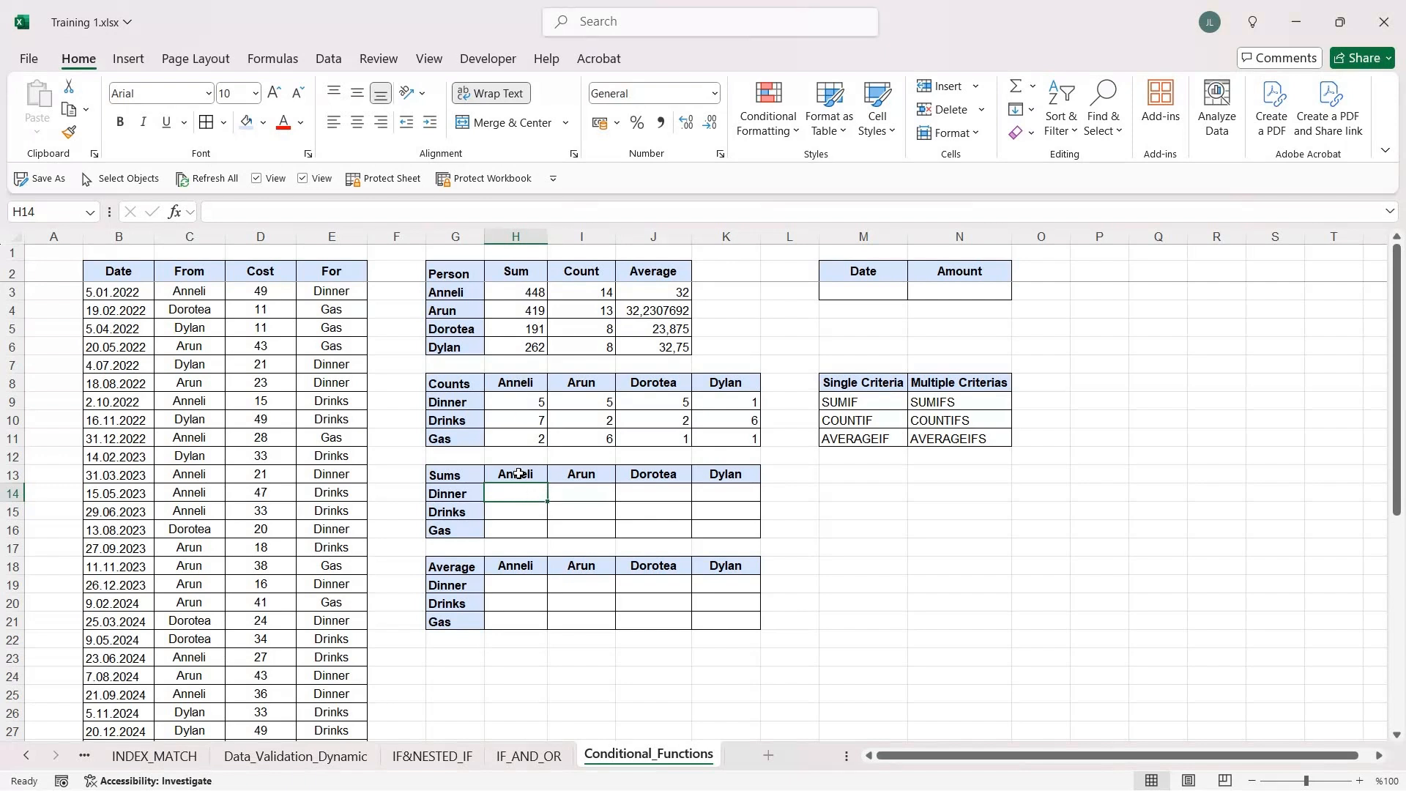
pyautogui.write('=')
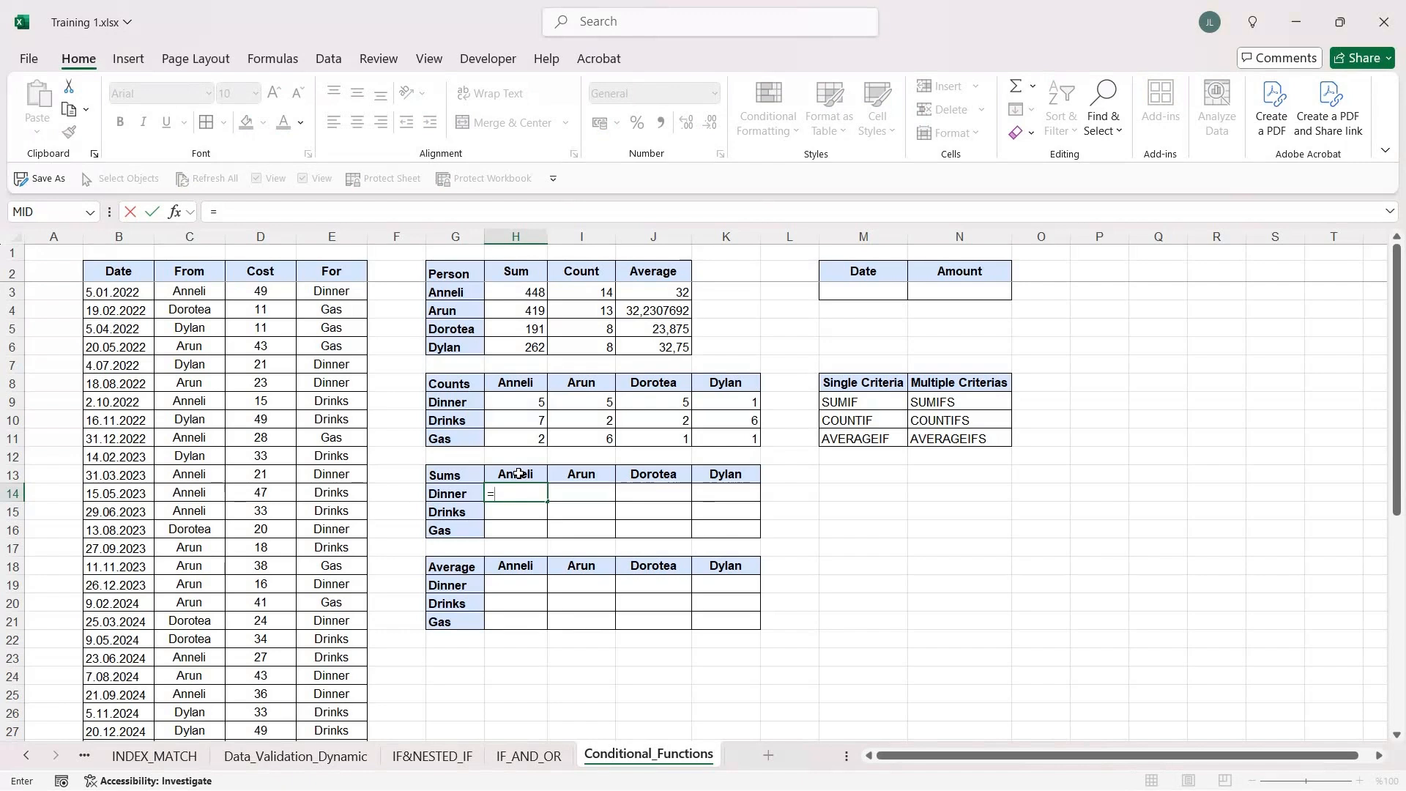
pyautogui.write('sum')
pyautogui.press('Down')
pyautogui.press('Down')
pyautogui.press('Down')
pyautogui.press('Up')
pyautogui.press('Tab')
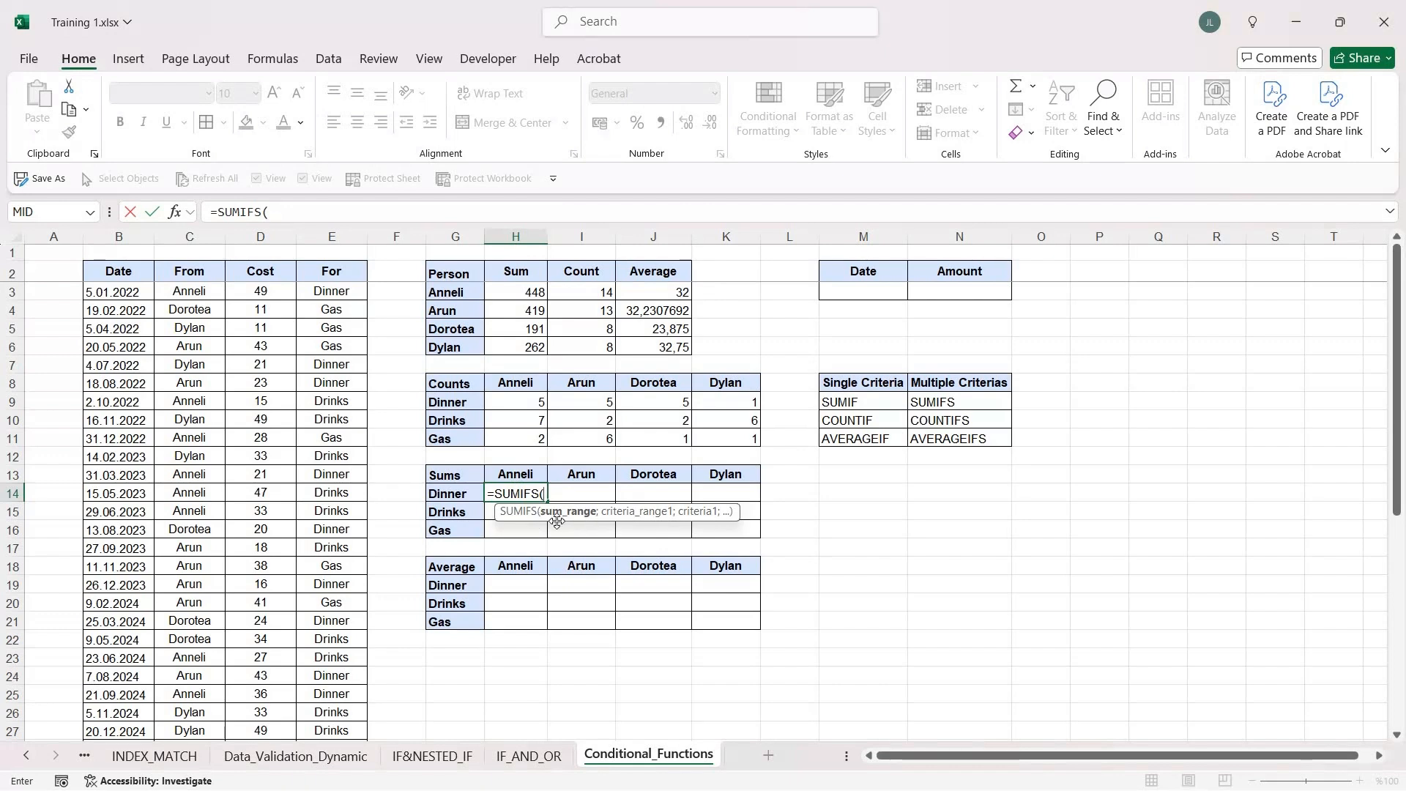
pyautogui.click(255, 291)
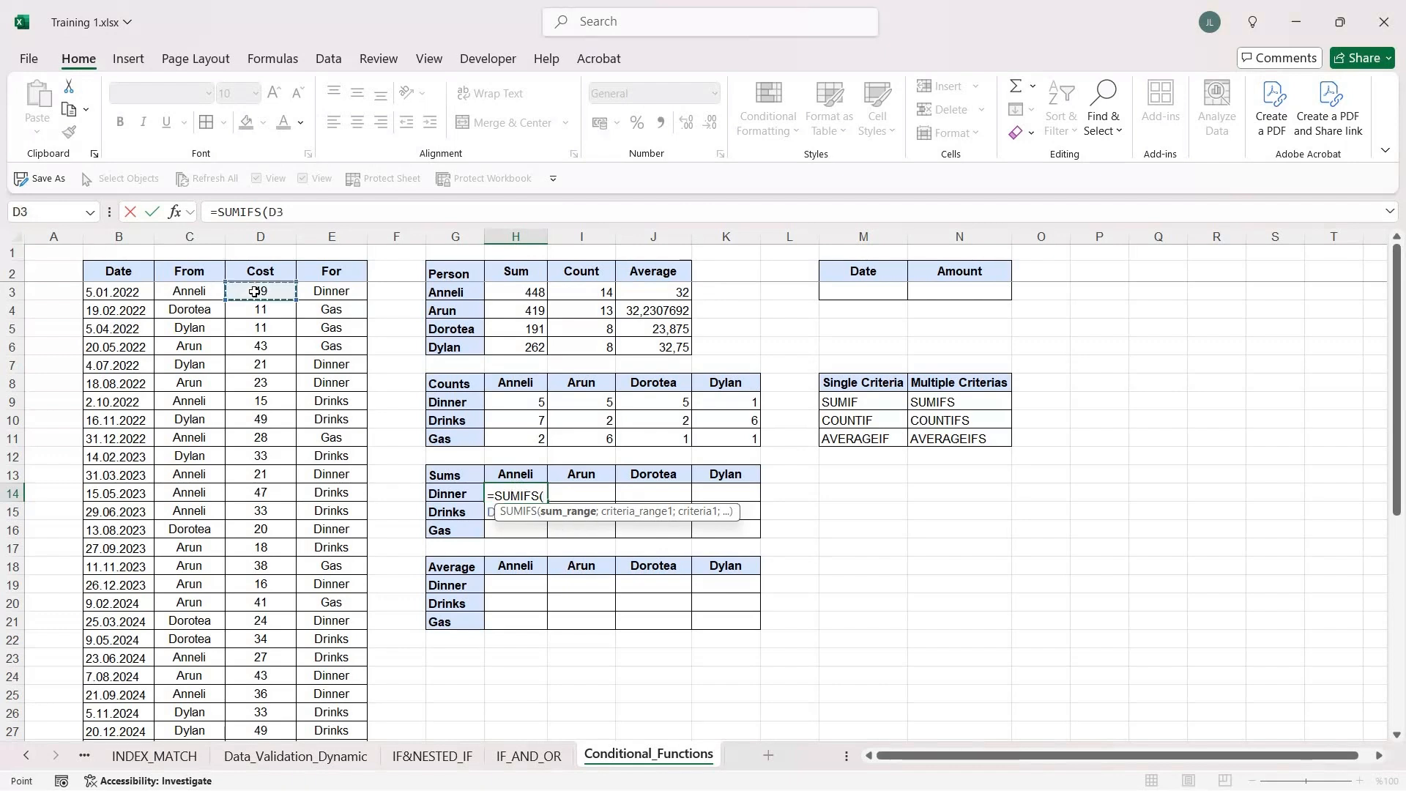
pyautogui.hotkey('ctrl', 'shift', 'Down')
pyautogui.press('F4')
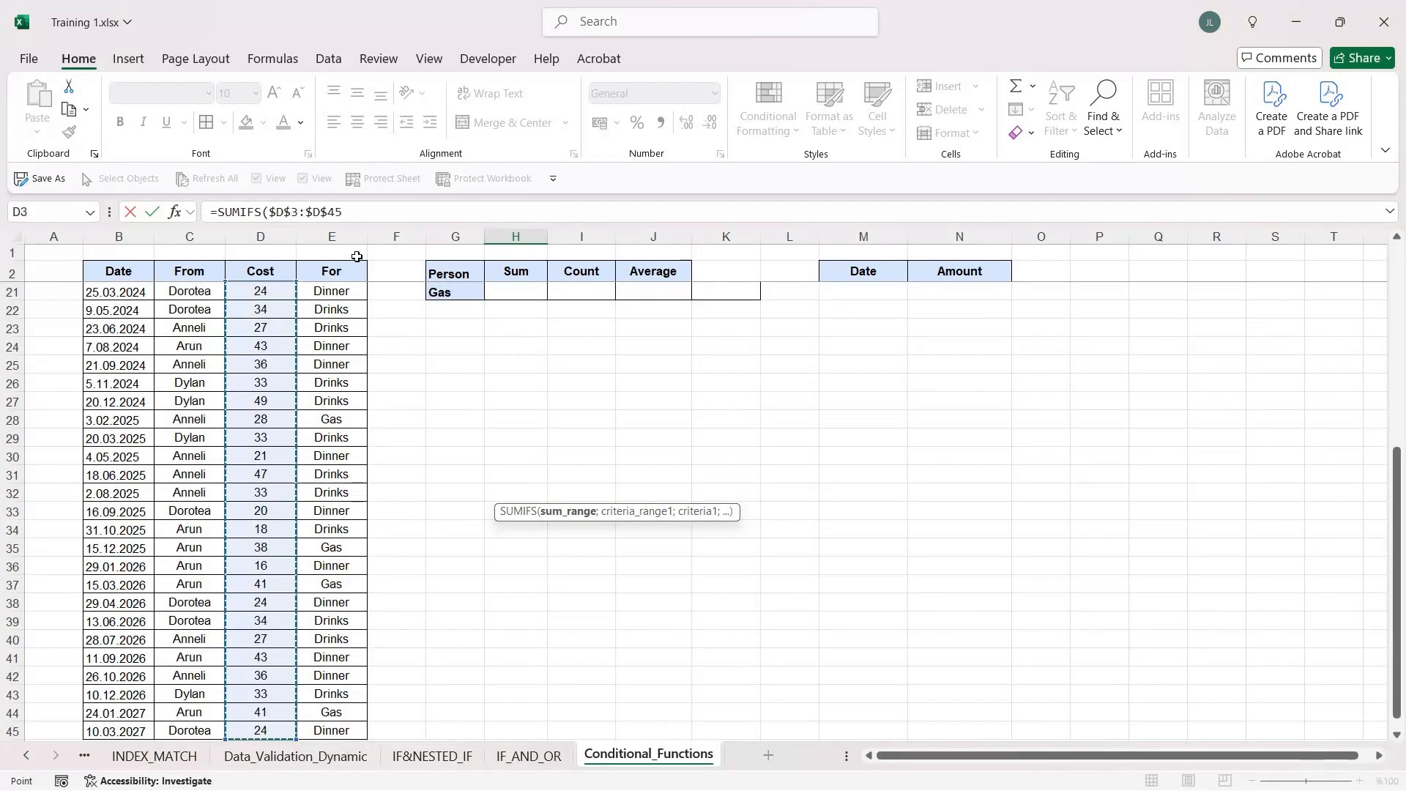
pyautogui.scroll(6, 513, 333)
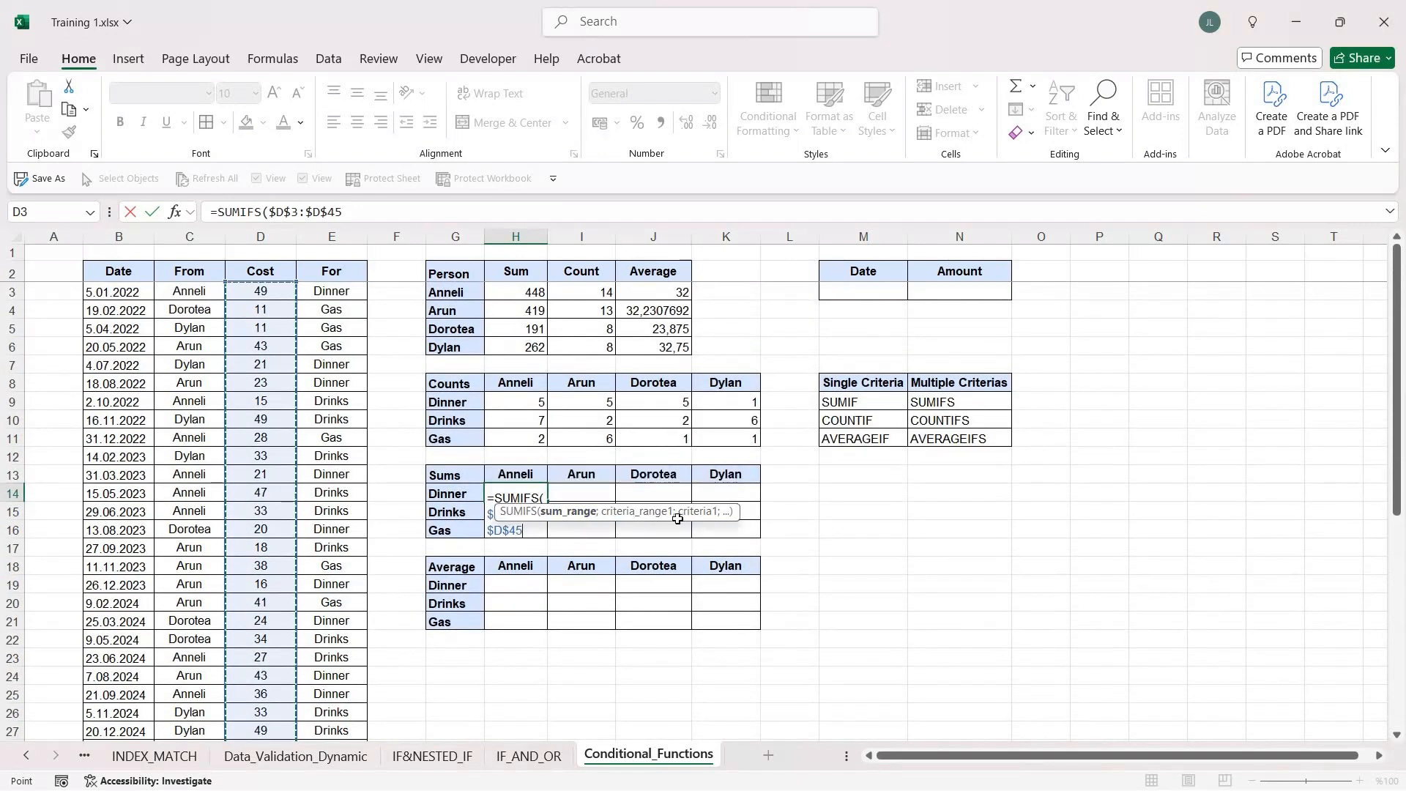
pyautogui.write(';')
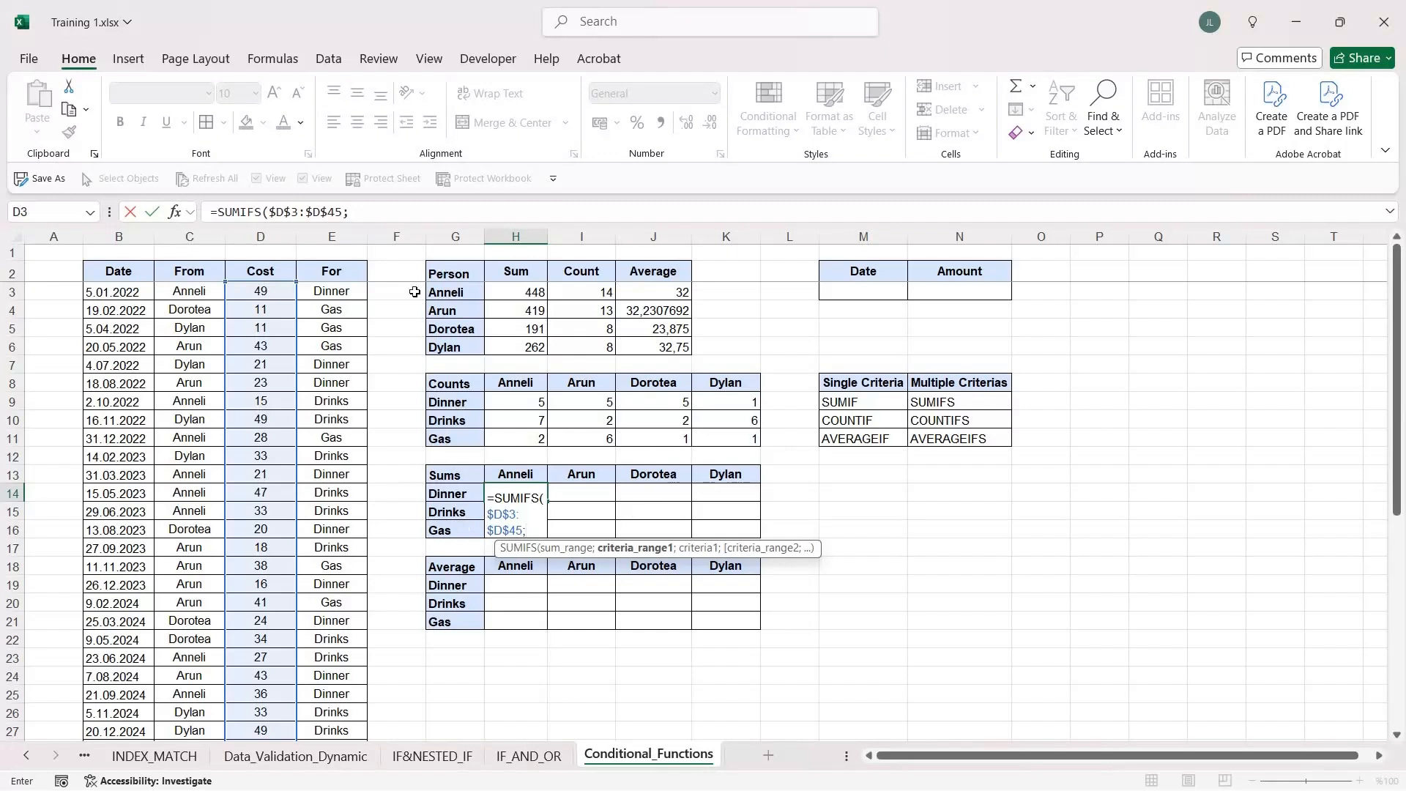
# Step: Add first criteria range $E$3:$E$45 and criterion G14 to the SUMIFS formula in H14
pyautogui.click(321, 291)
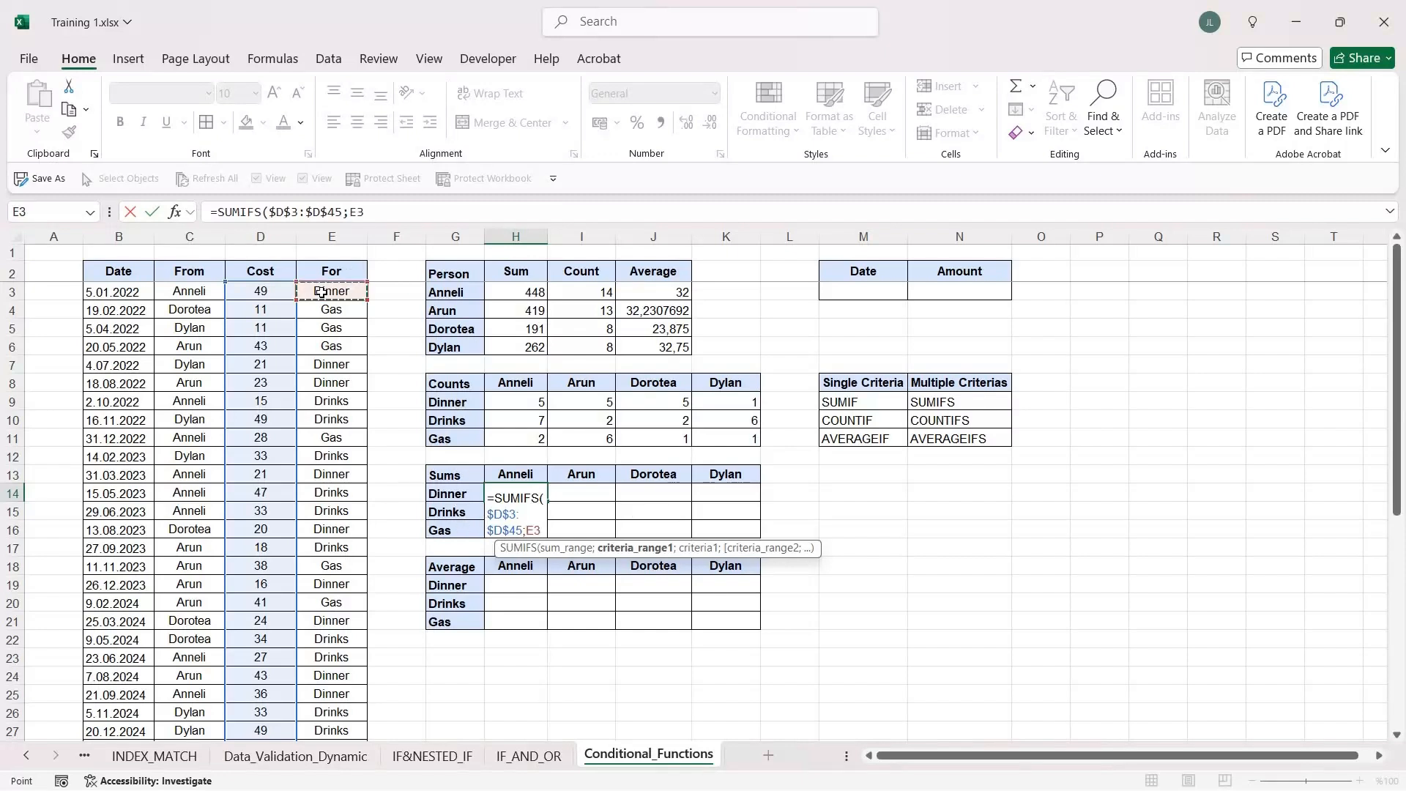
pyautogui.hotkey('ctrl', 'shift', 'Down')
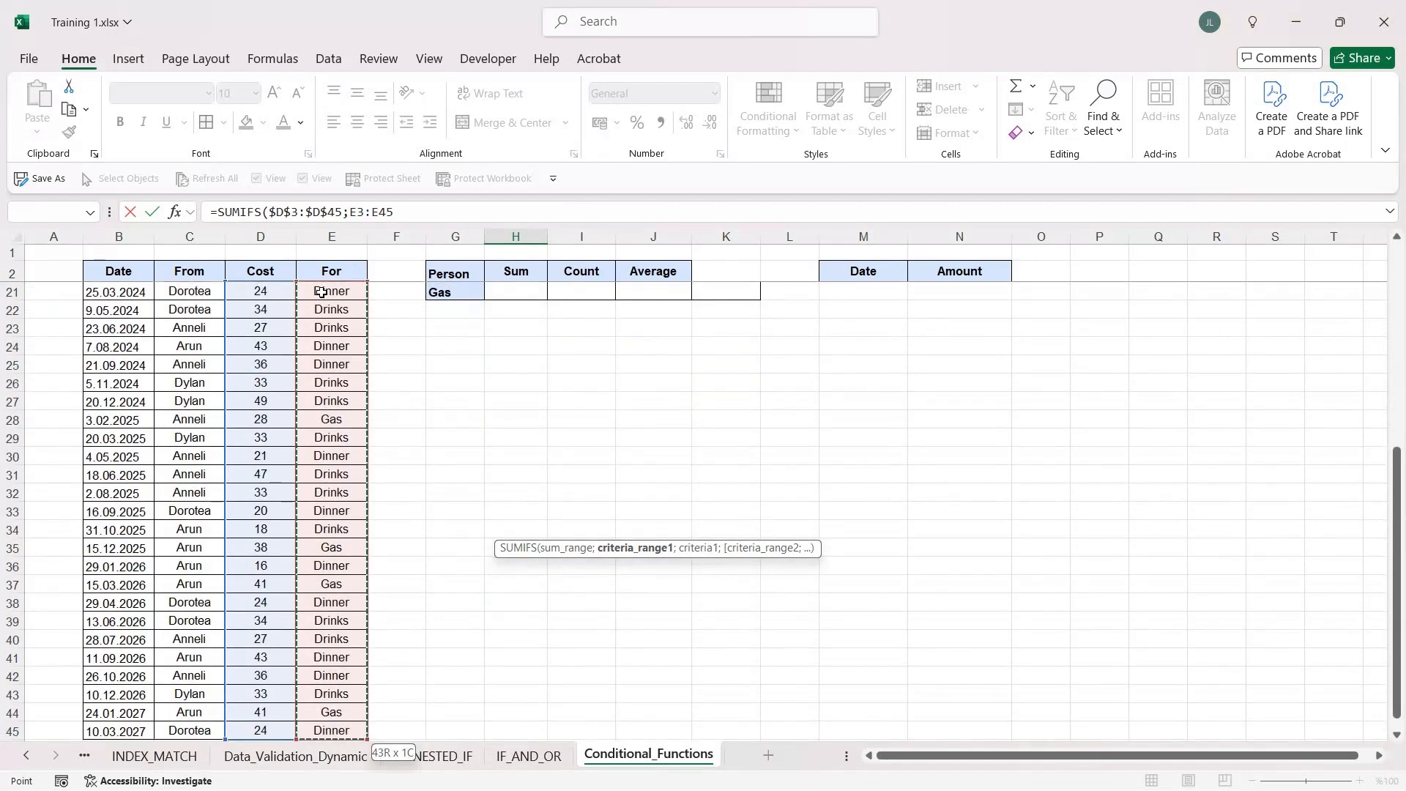
pyautogui.press('F4')
pyautogui.write(';')
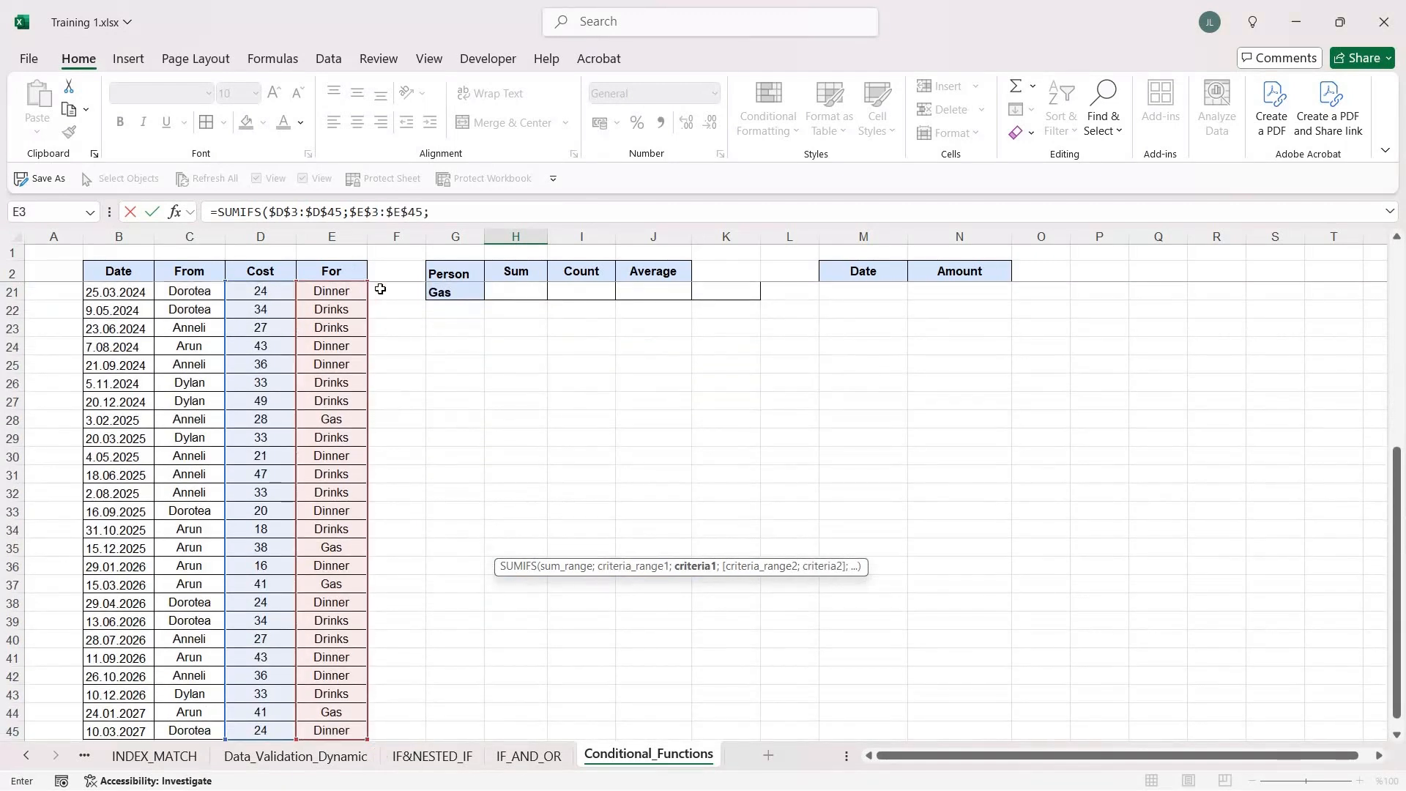
pyautogui.scroll(6, 416, 433)
pyautogui.click(463, 497)
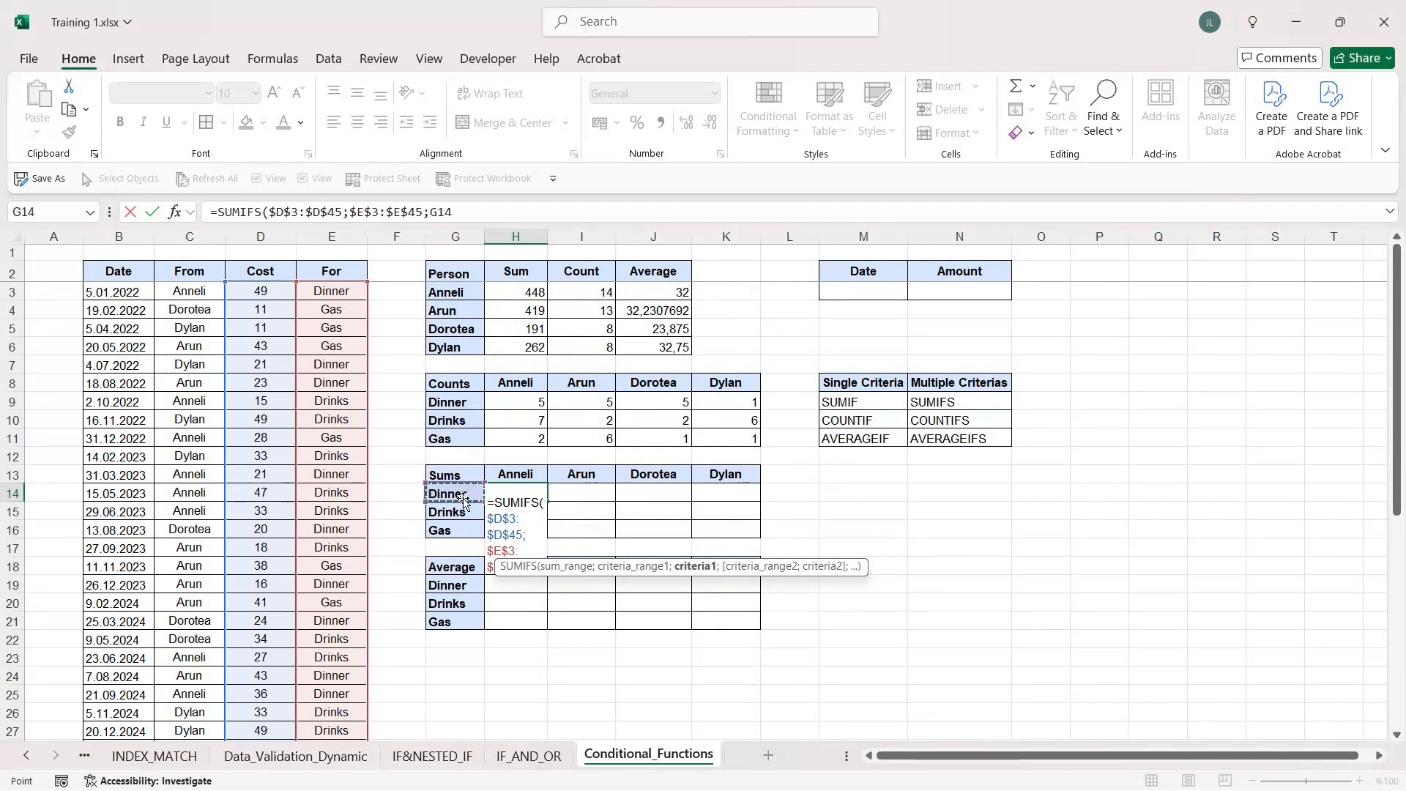
pyautogui.write(';')
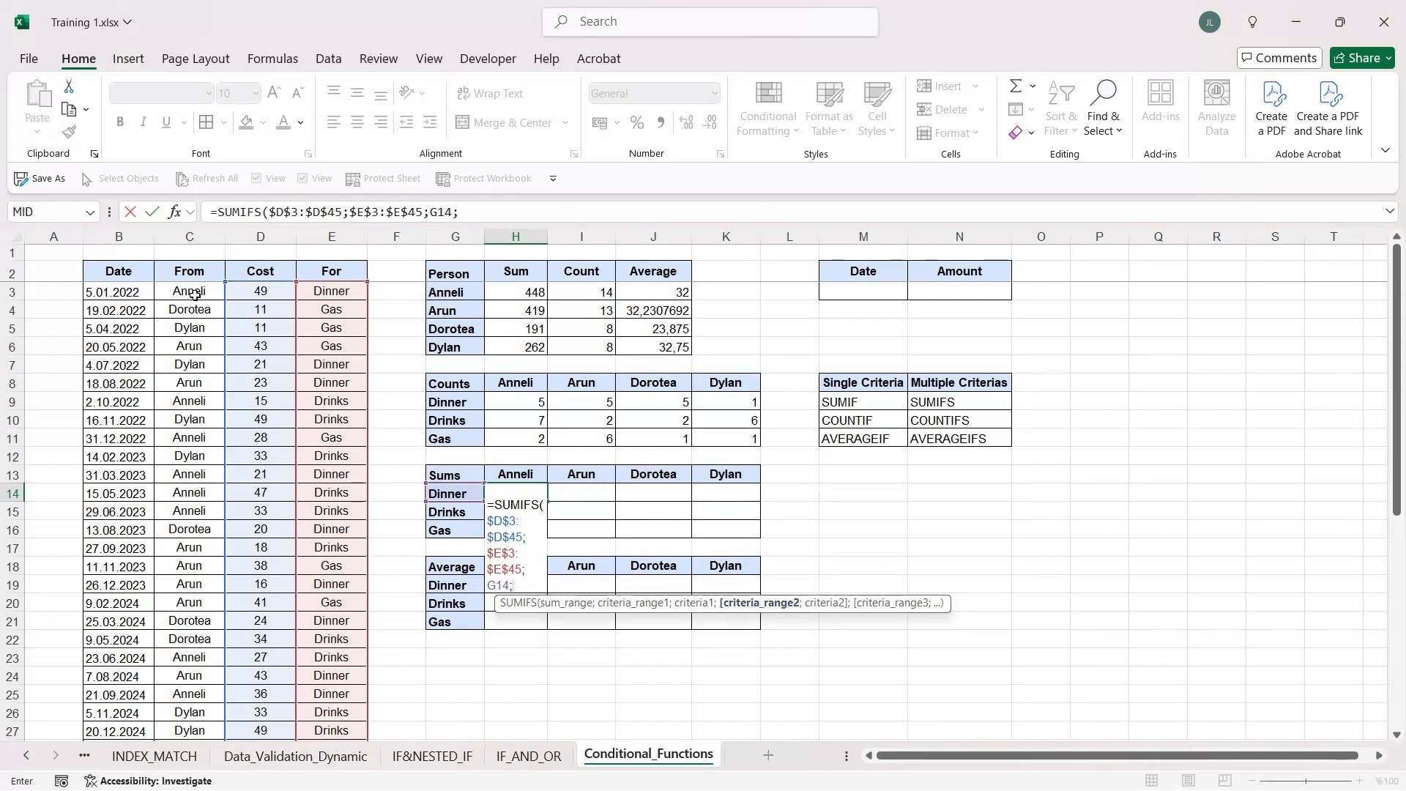
# Step: Complete the SUMIFS formula in H14 with second criteria range $C$3:$C$45 and criterion H13
pyautogui.click(194, 295)
pyautogui.hotkey('ctrl', 'shift', 'Down')
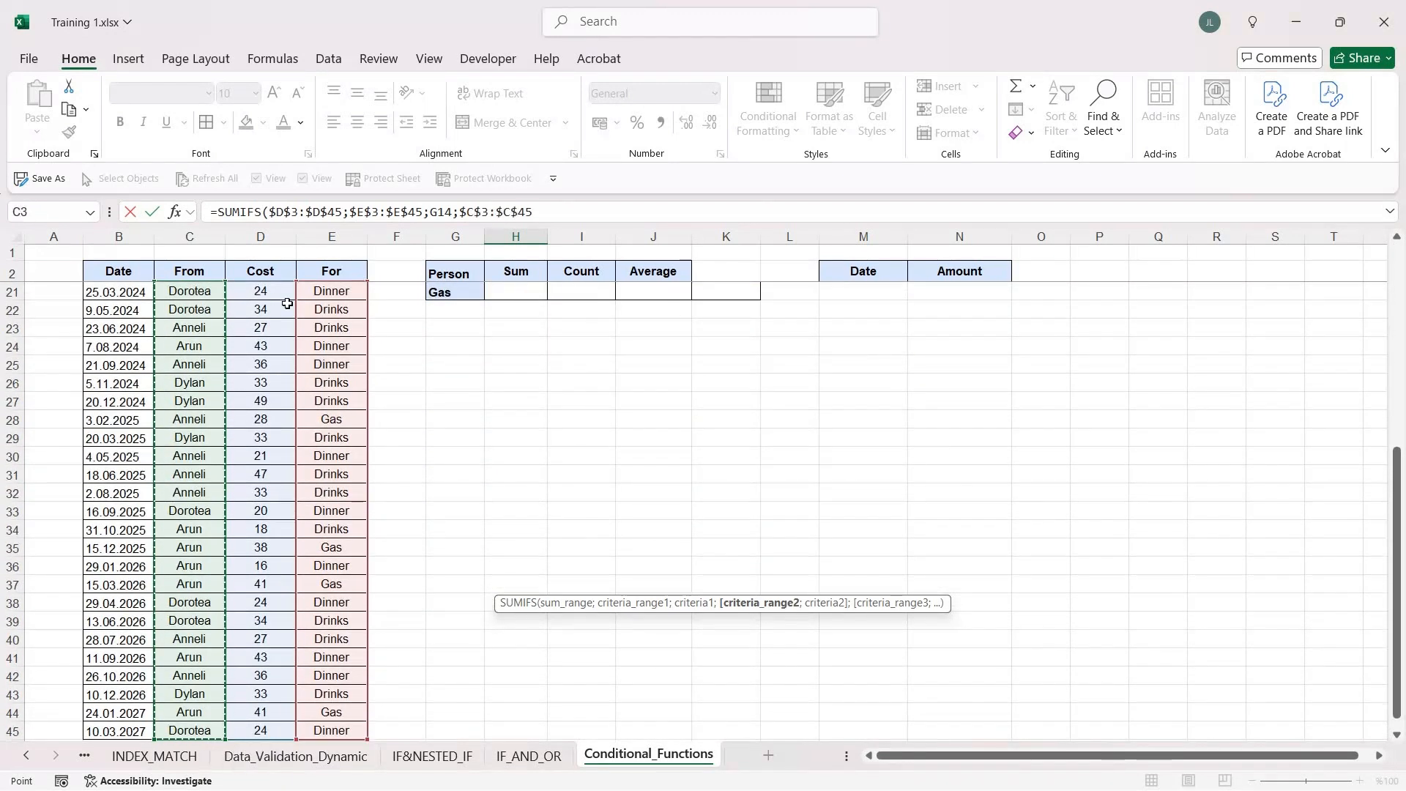
pyautogui.press('F4')
pyautogui.scroll(6, 287, 303)
pyautogui.write(';')
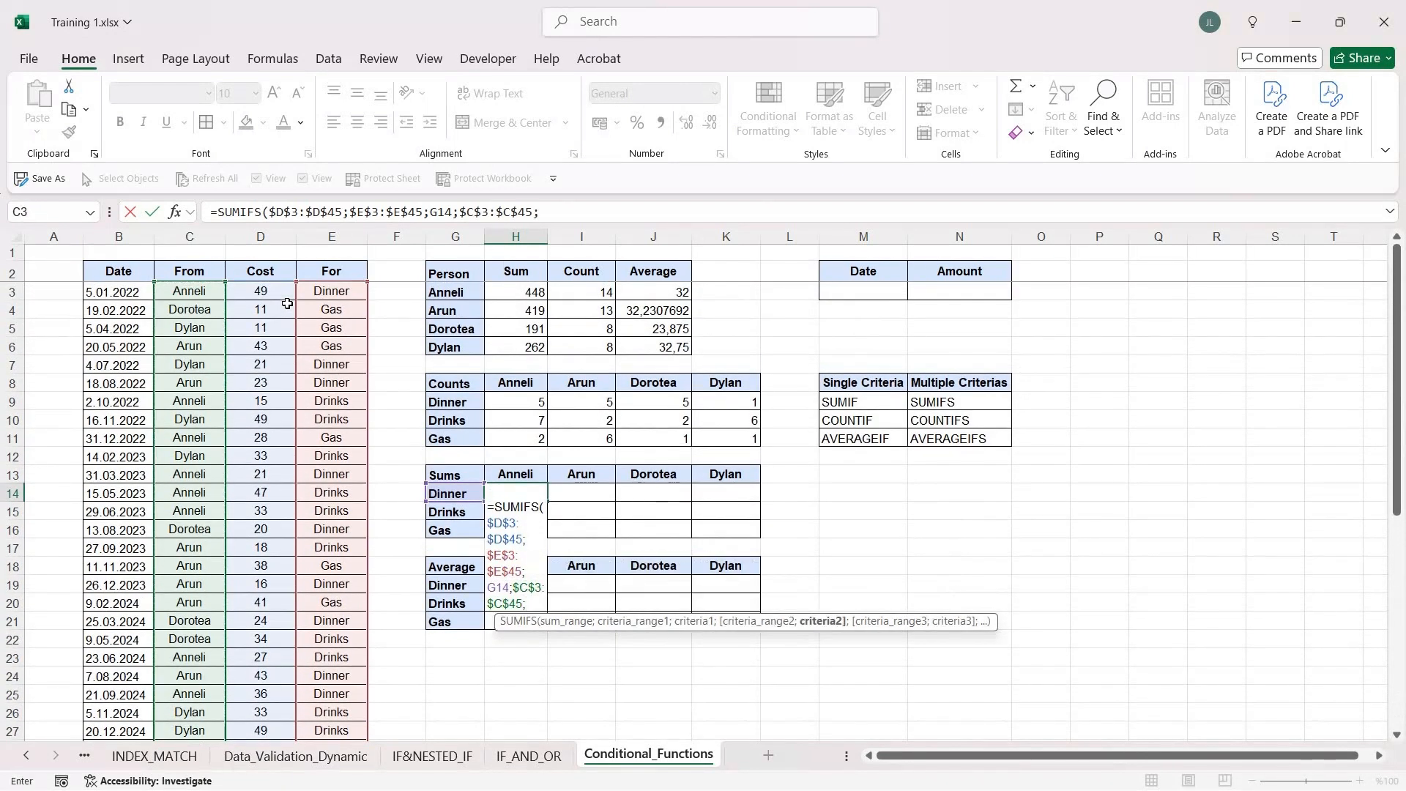
pyautogui.click(514, 474)
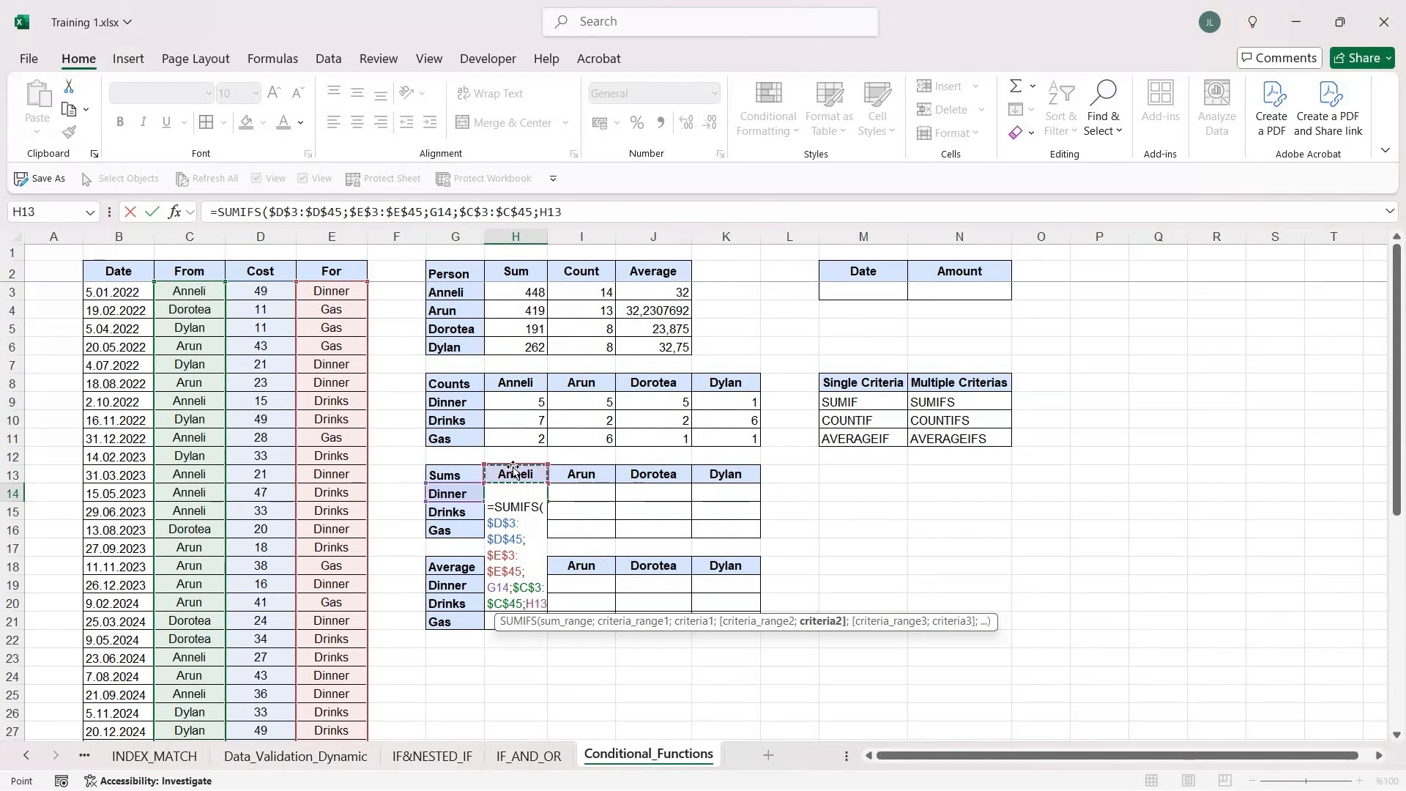
pyautogui.write(')')
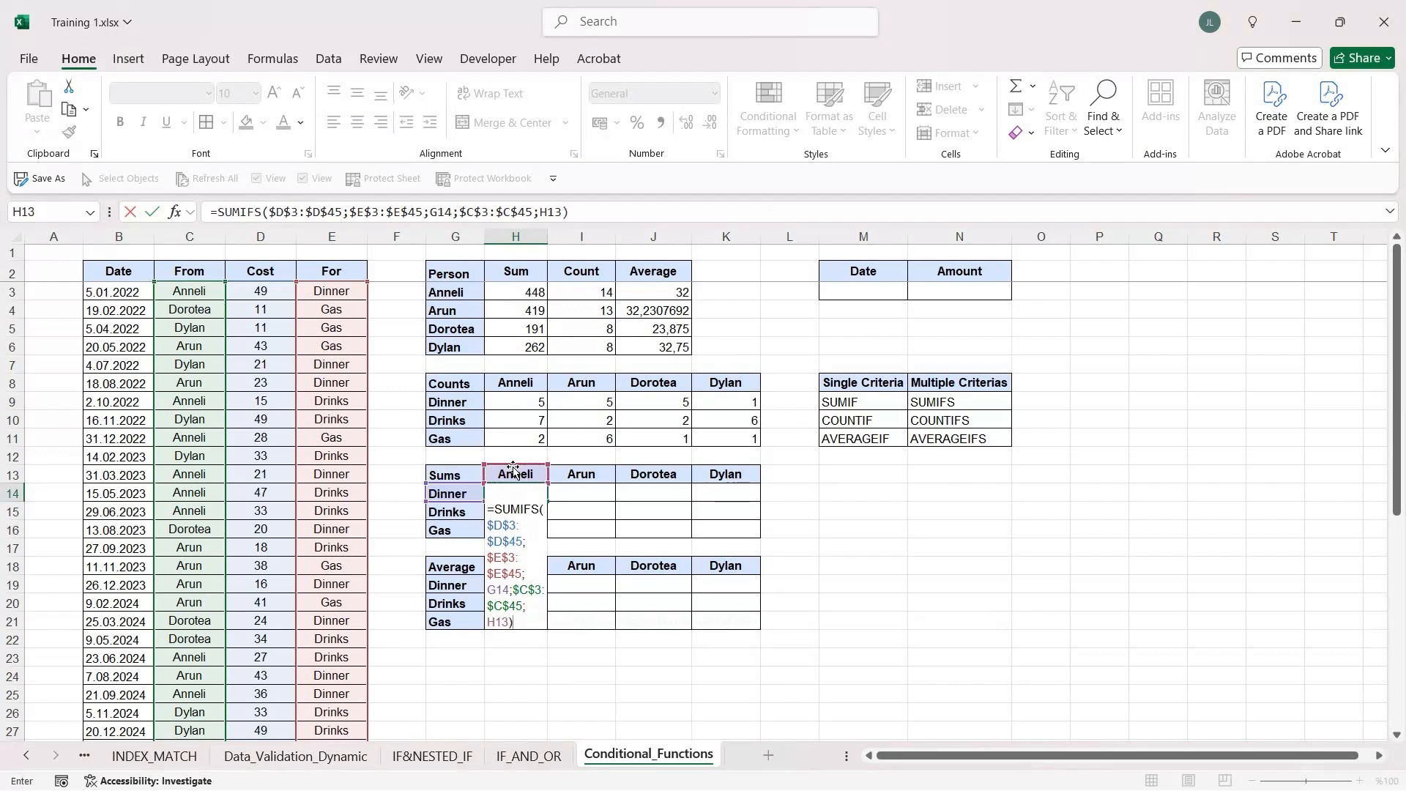
pyautogui.press('Return')
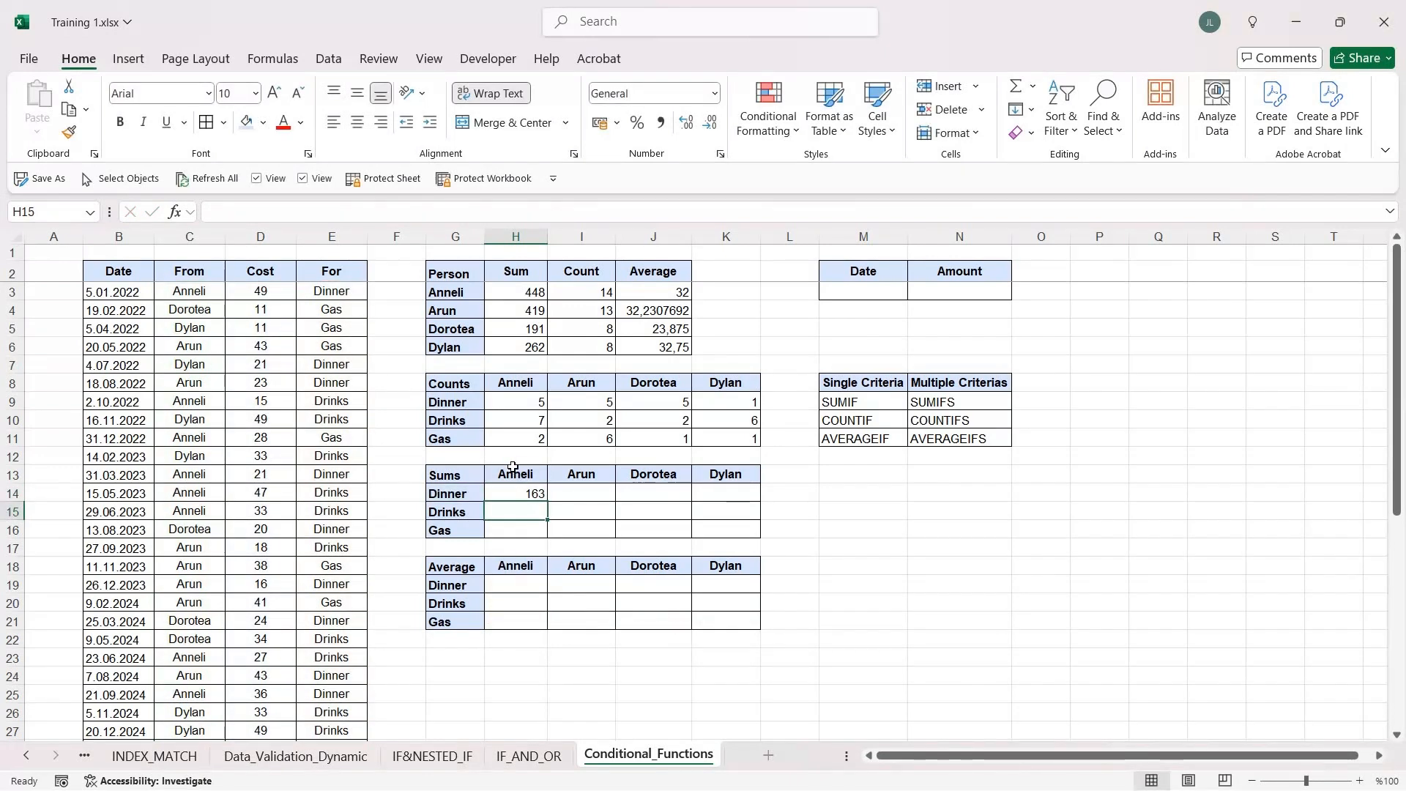
pyautogui.click(532, 492)
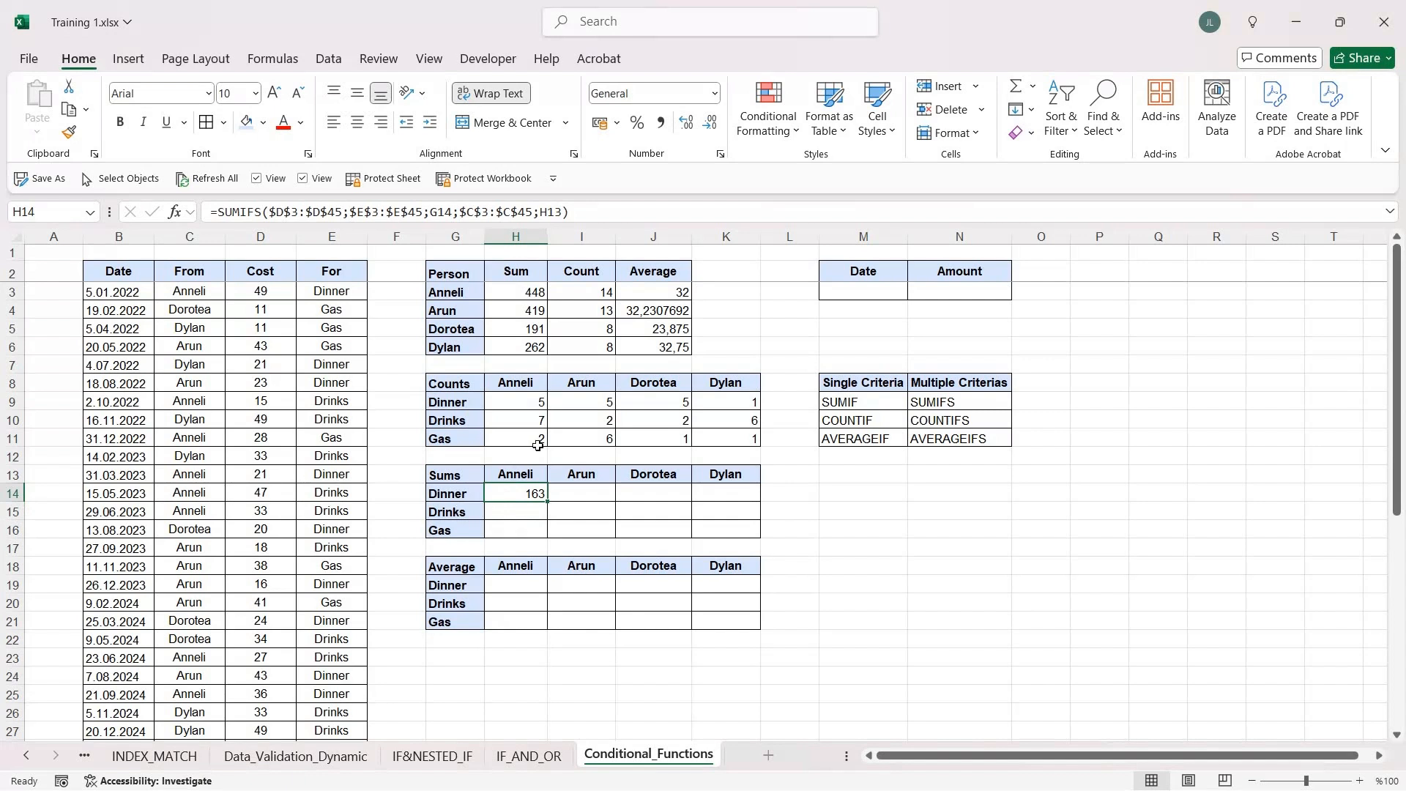
# Step: Change the criteria references in H14's SUMIFS formula to the mixed references $G14 and H$13
pyautogui.keyDown('shift'); pyautogui.click(719, 523); pyautogui.keyUp('shift')
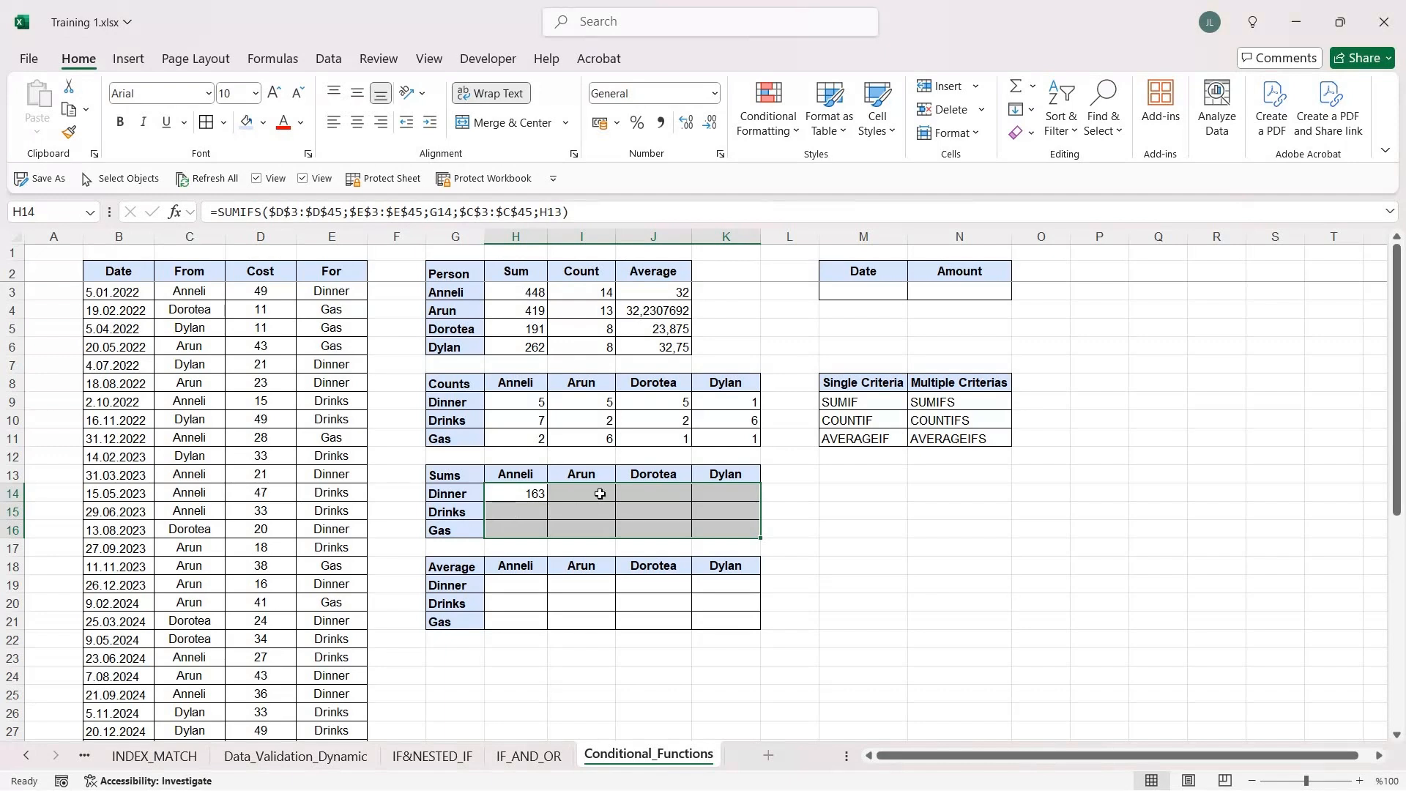
pyautogui.click(540, 495)
pyautogui.click(584, 212)
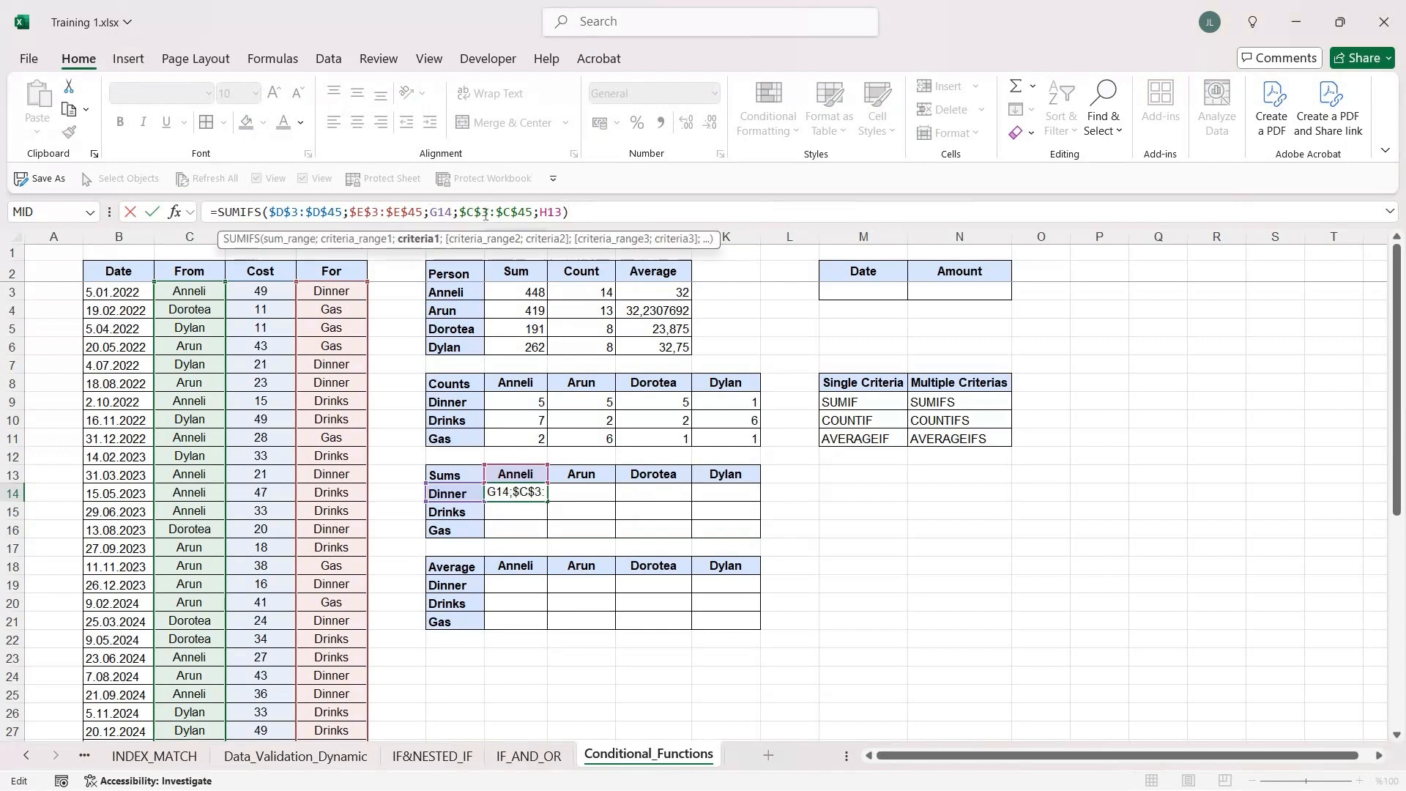
pyautogui.press('F4')
pyautogui.press('F4')
pyautogui.press('F4')
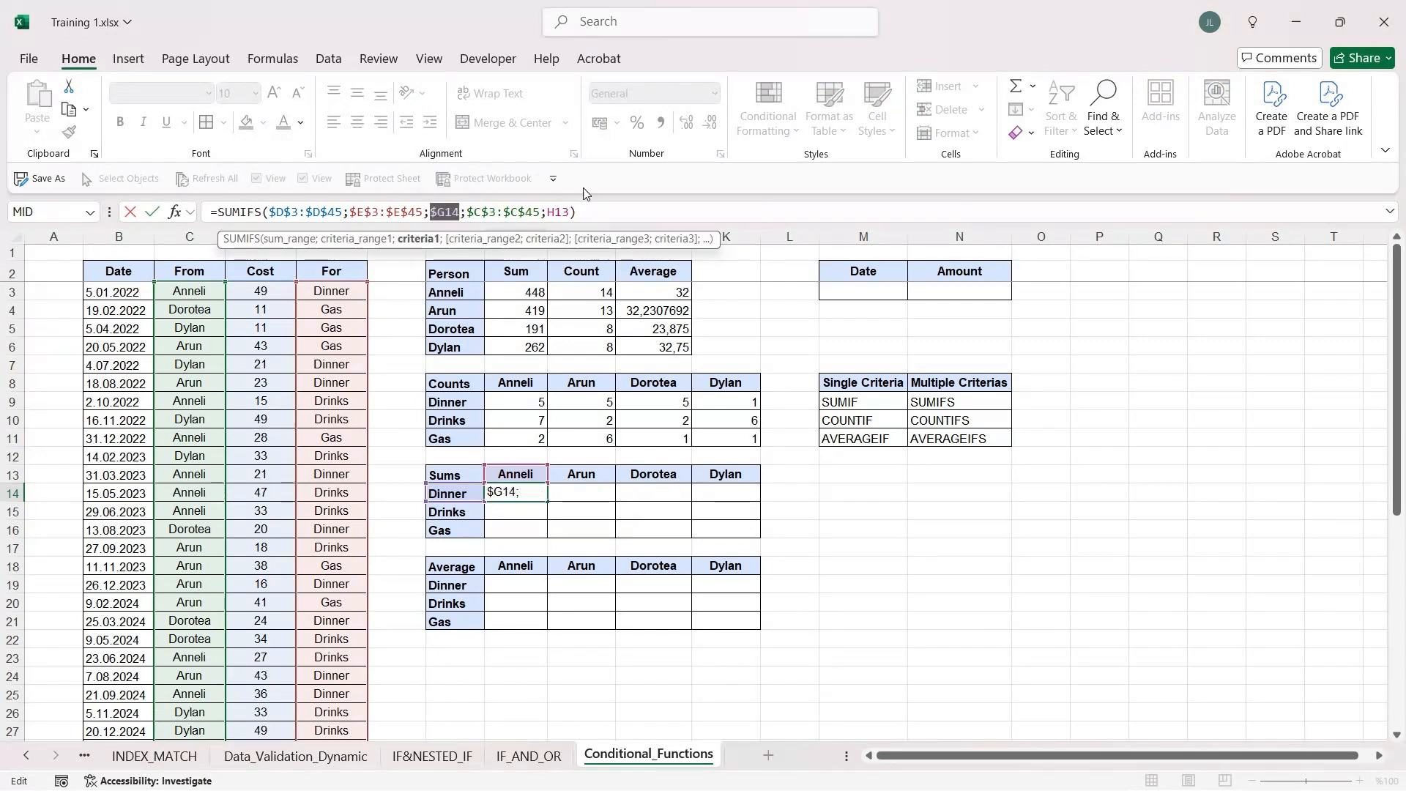
pyautogui.click(558, 212)
pyautogui.press('F4')
pyautogui.press('F4')
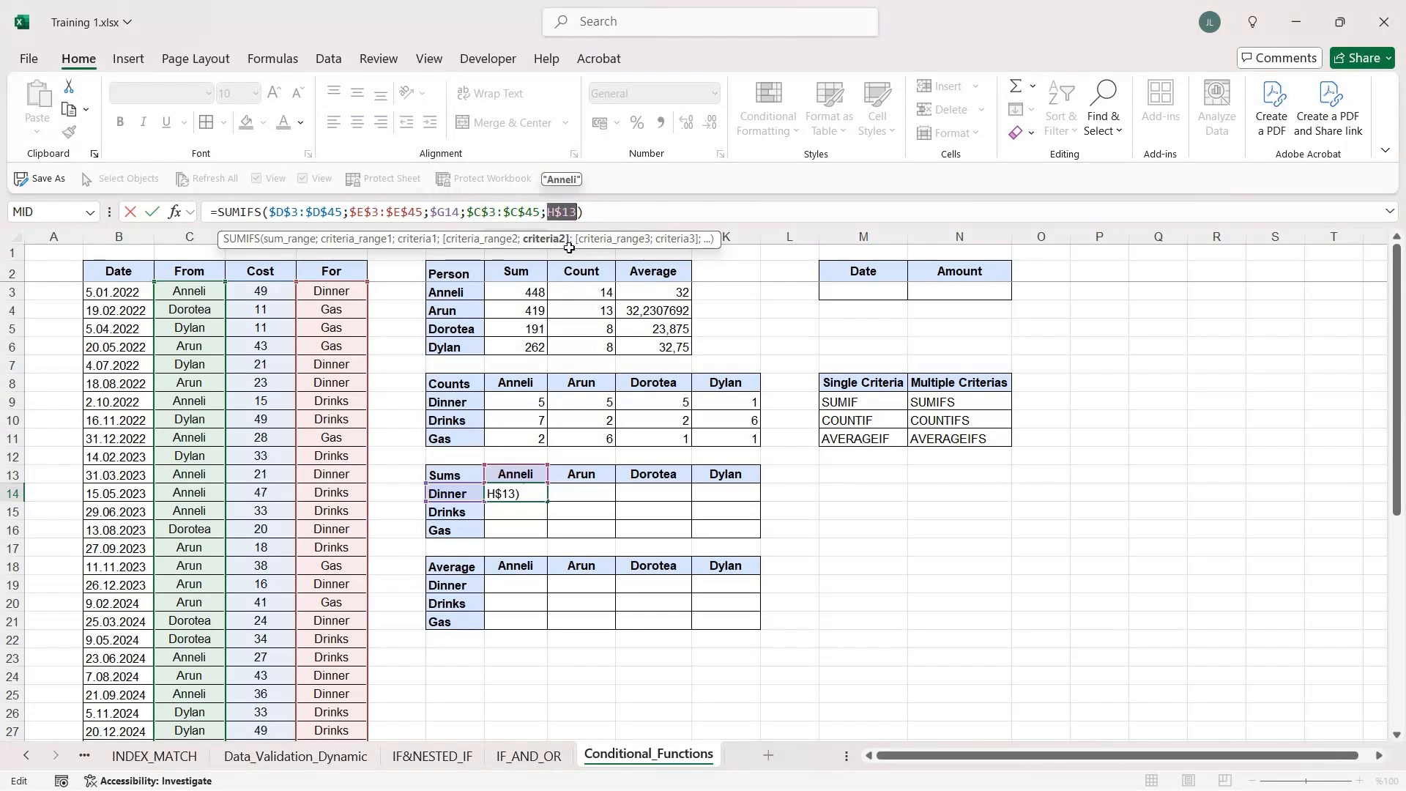
pyautogui.press('Return')
pyautogui.press('Up')
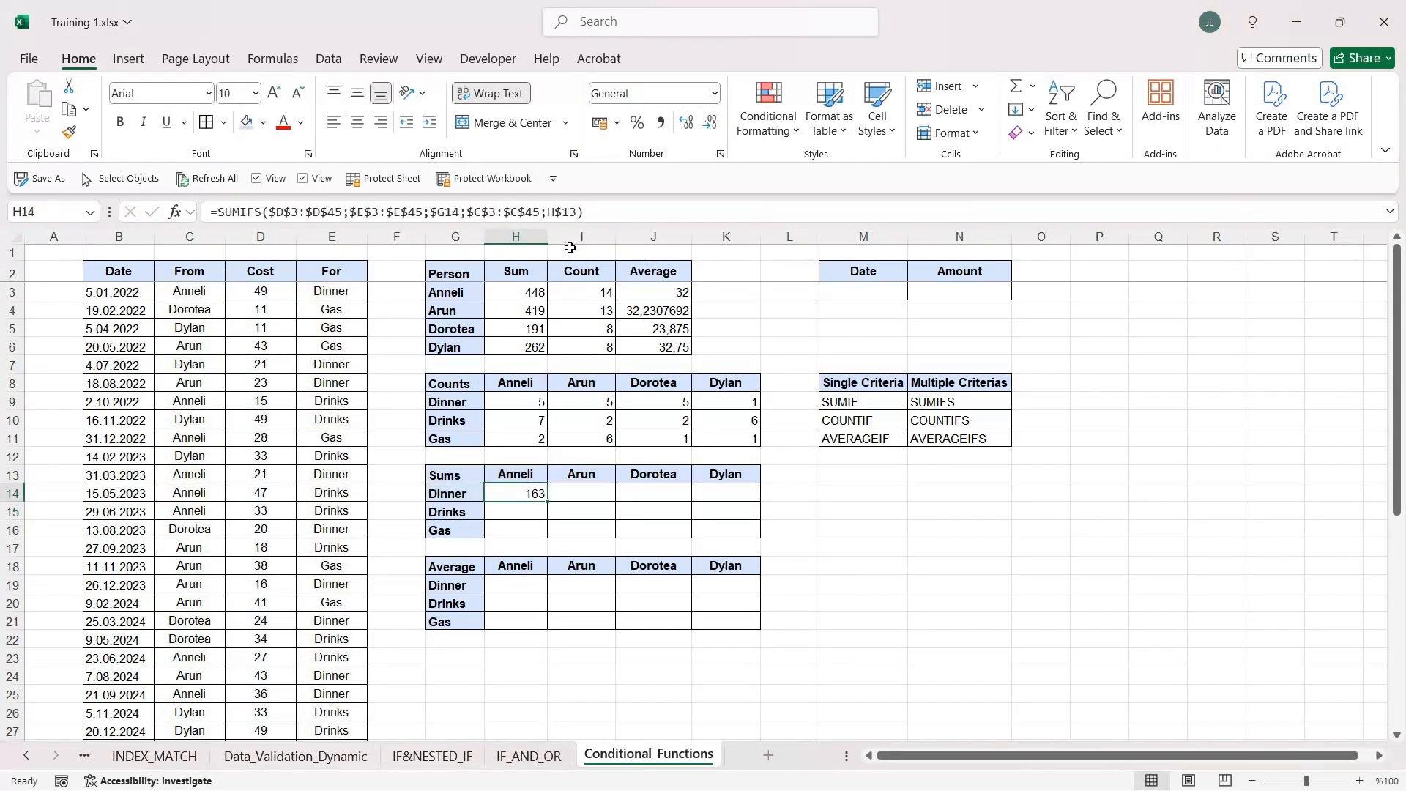
# Step: Copy the SUMIFS formula from H14 across the Sums table range H14:K16, pasting formulas only
pyautogui.hotkey('ctrl', 'c')
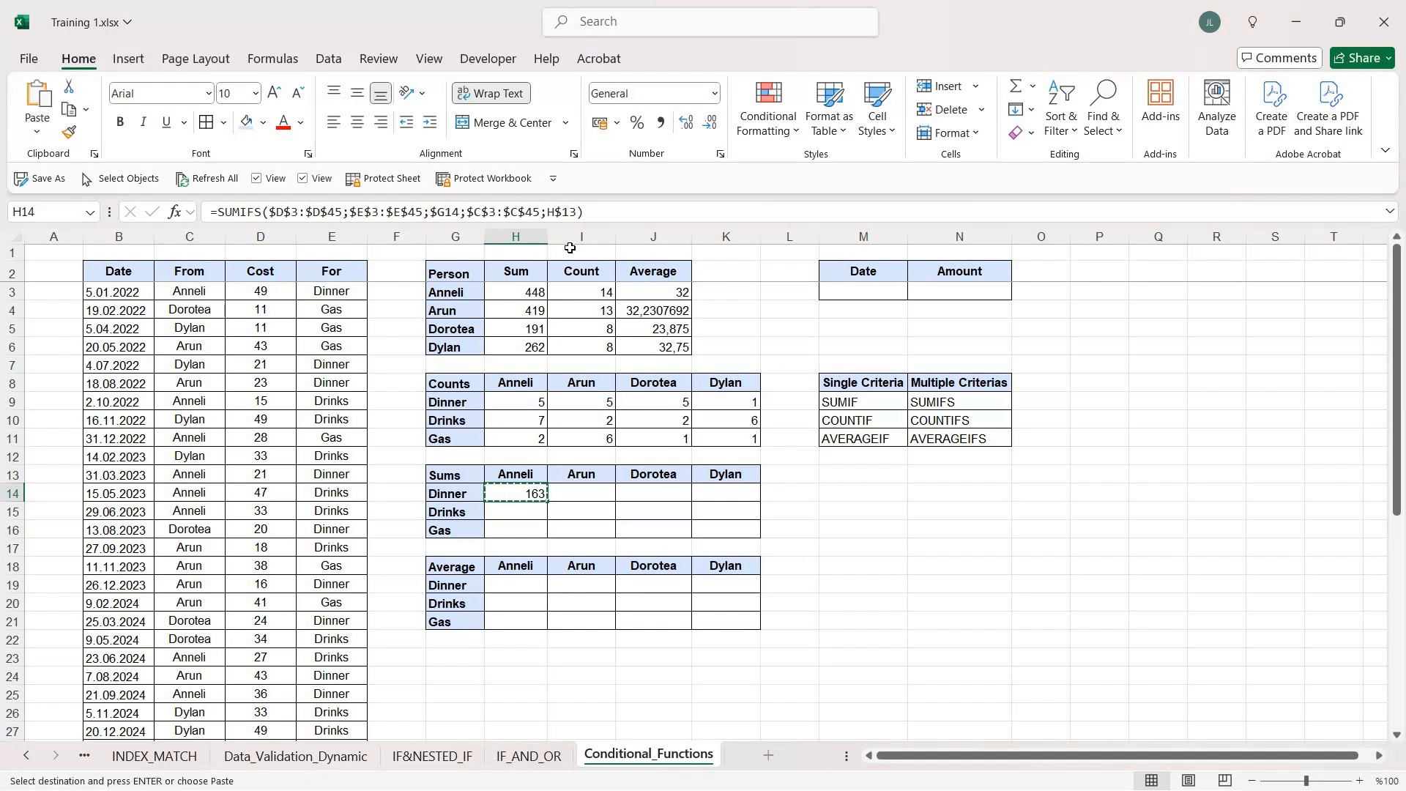
pyautogui.hotkey('shift', 'Down')
pyautogui.hotkey('shift', 'Right')
pyautogui.hotkey('shift', 'Right')
pyautogui.hotkey('shift', 'Right')
pyautogui.hotkey('shift', 'Down')
pyautogui.hotkey('ctrl', 'alt', 'v')
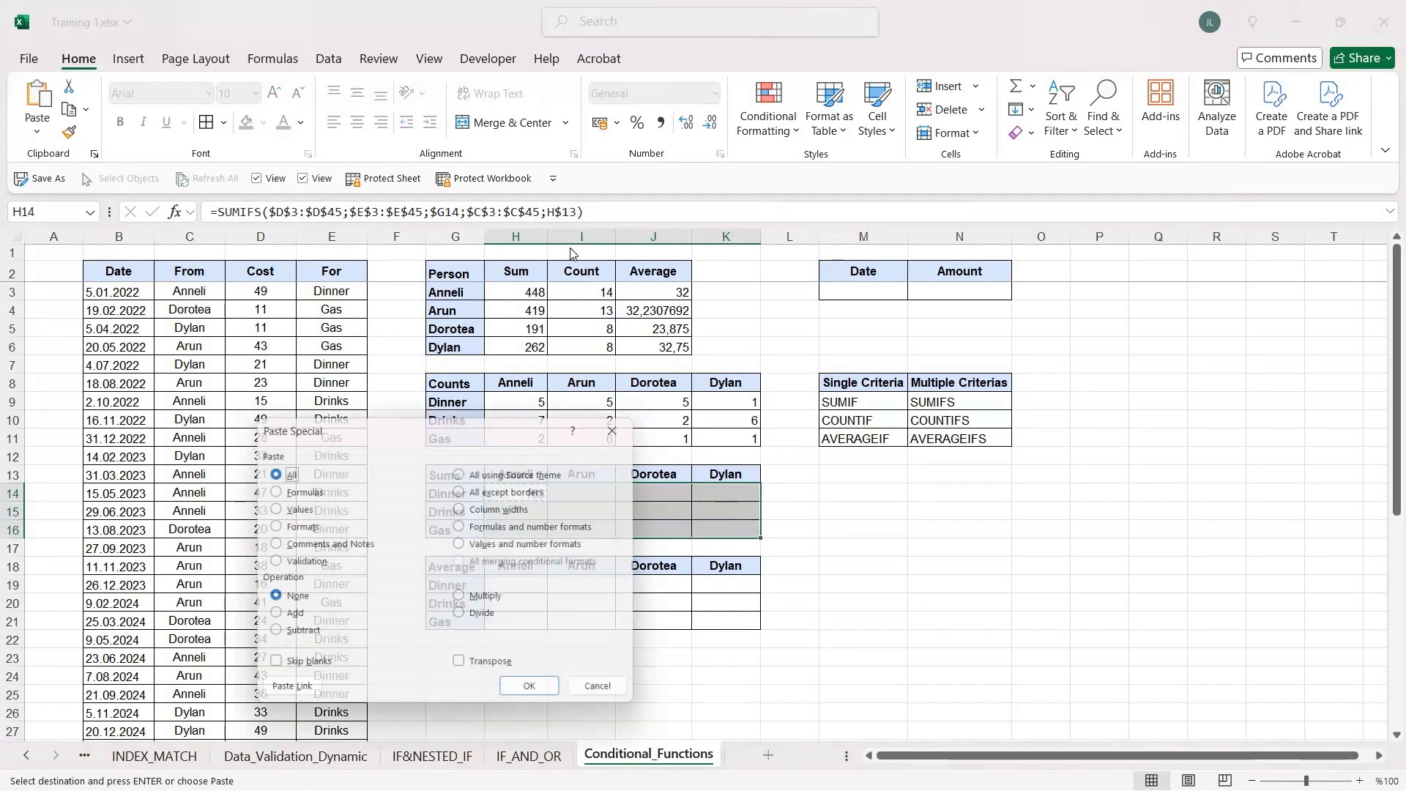
pyautogui.press('f')
pyautogui.press('Escape')
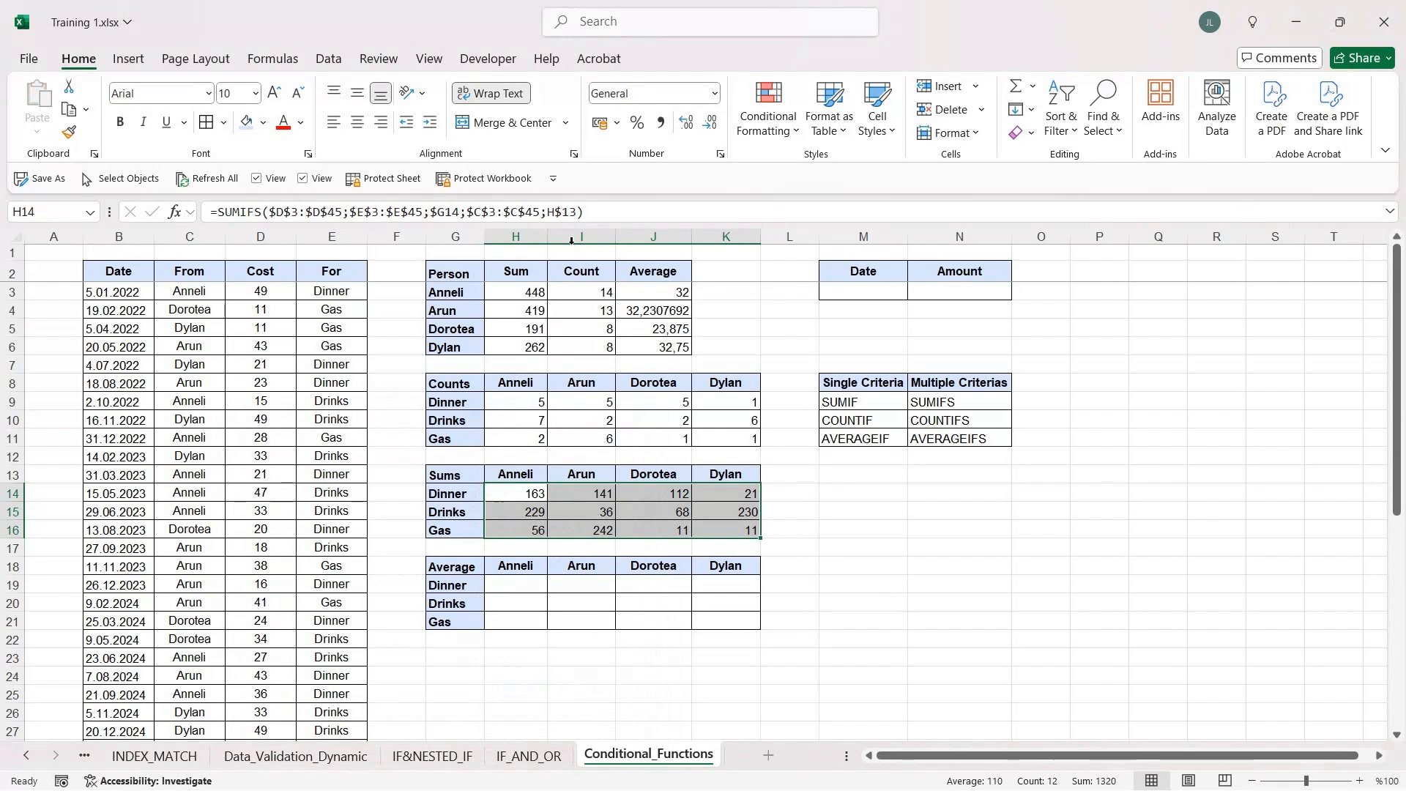
# Step: Check the cell references of the copied SUMIFS formula in K16
pyautogui.click(752, 530)
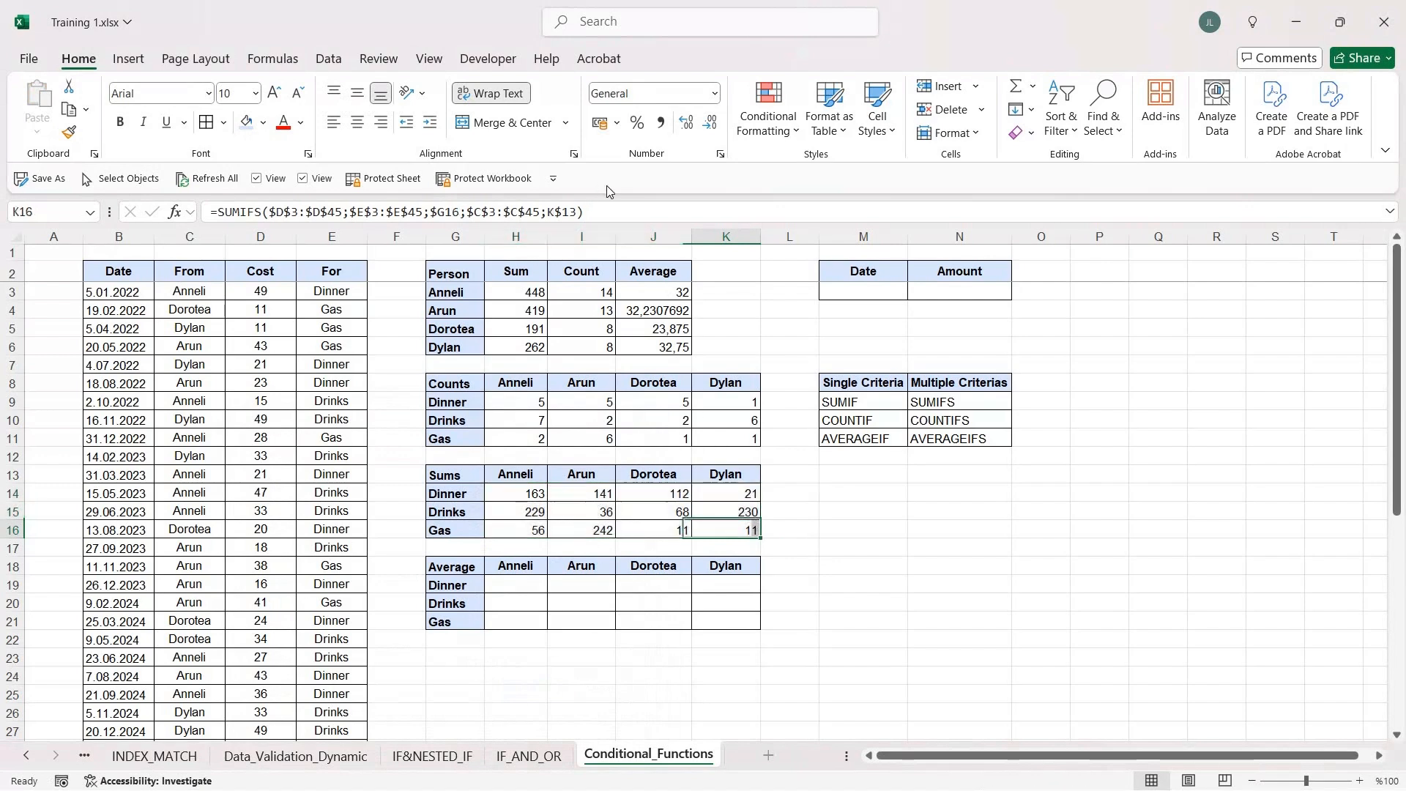
pyautogui.click(631, 204)
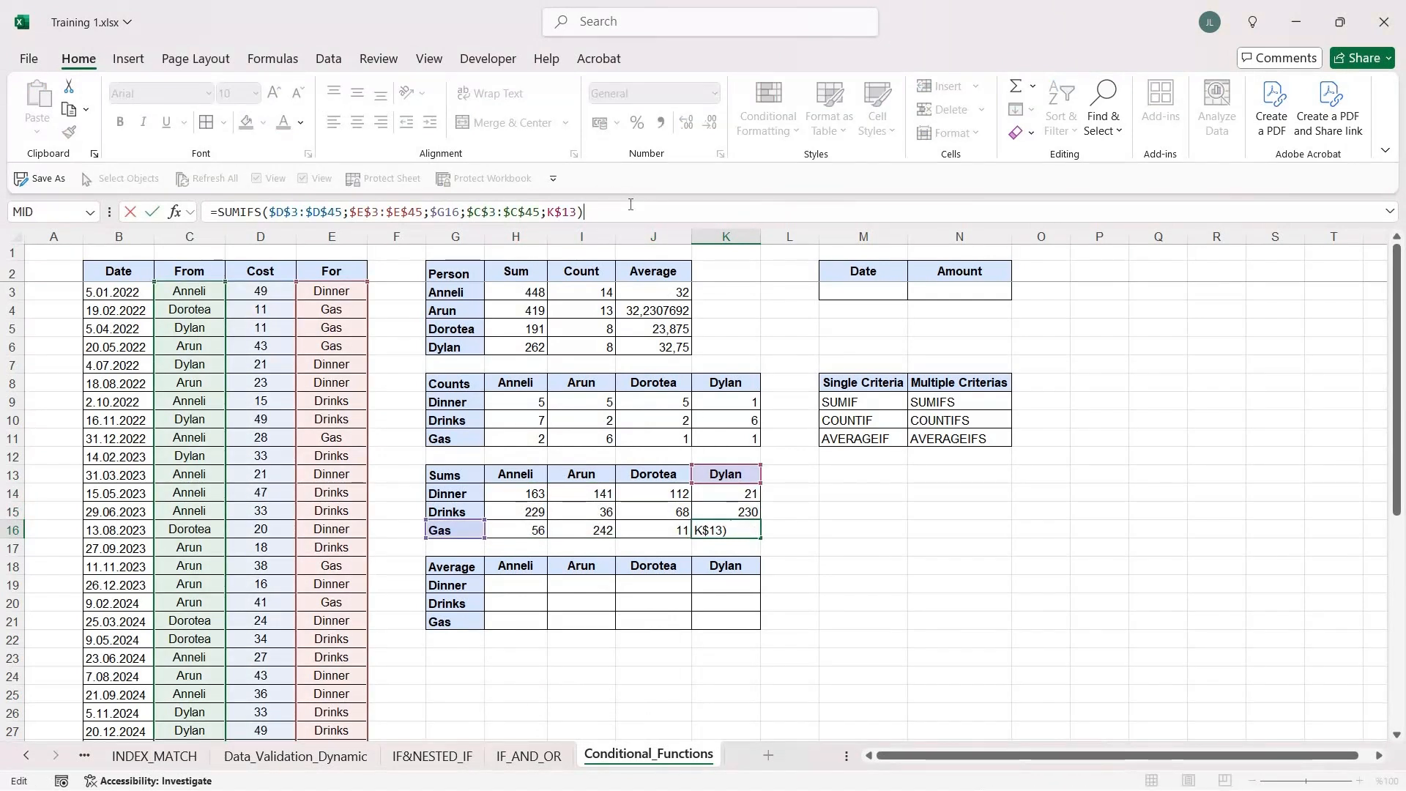
pyautogui.hotkey('ctrl', 'Return')
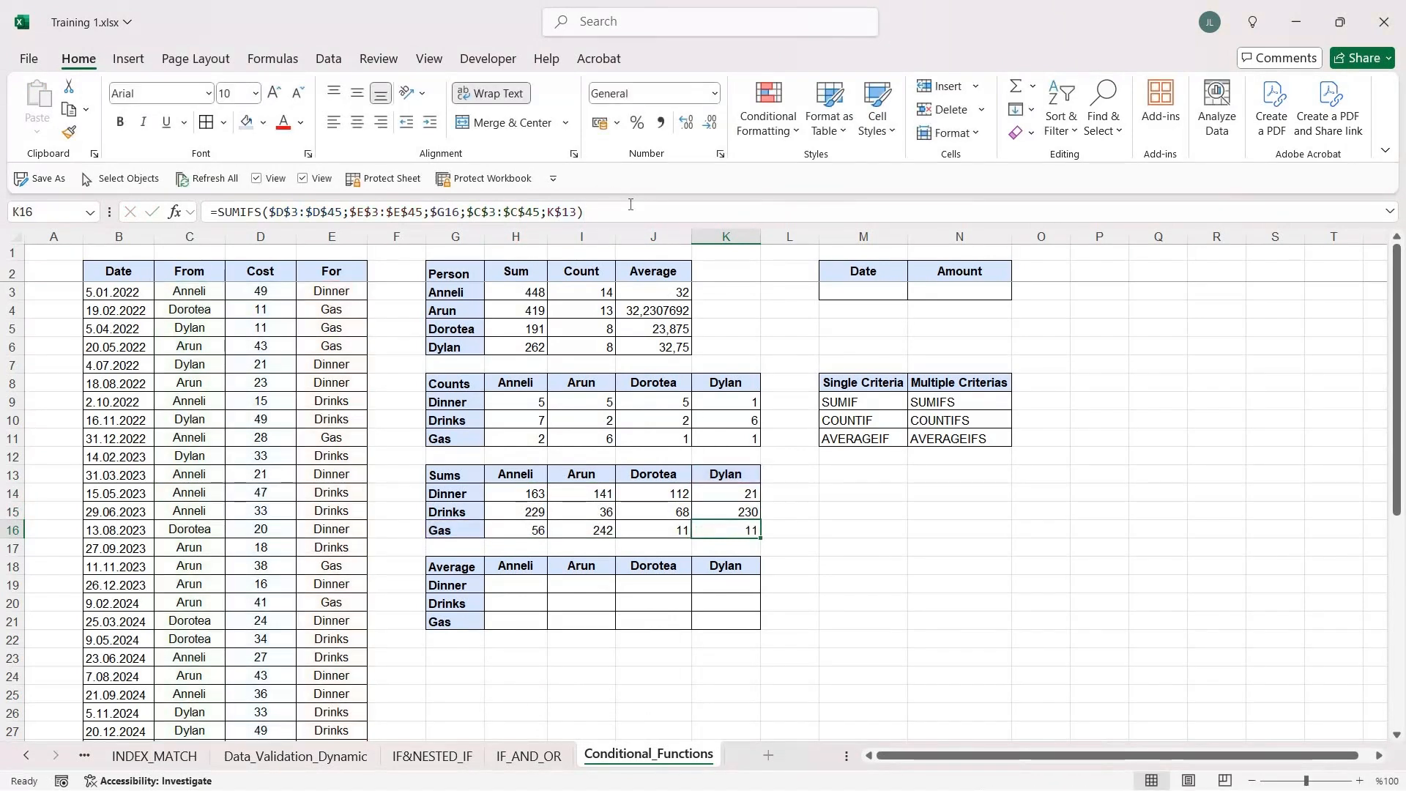
# Step: Begin an AVERAGEIFS formula in H19 with the absolute average range $D$3:$D$45
pyautogui.click(501, 583)
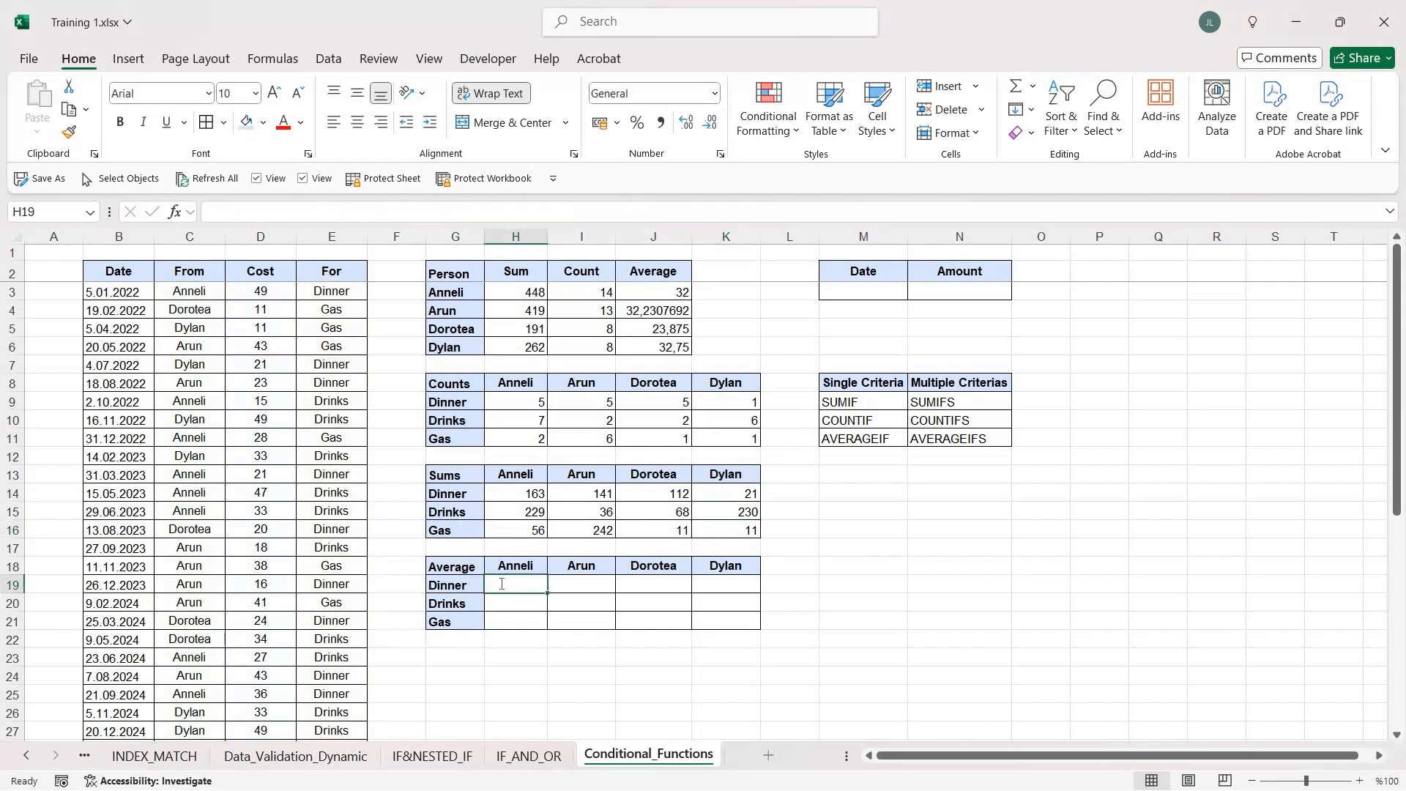
pyautogui.write('=AVER')
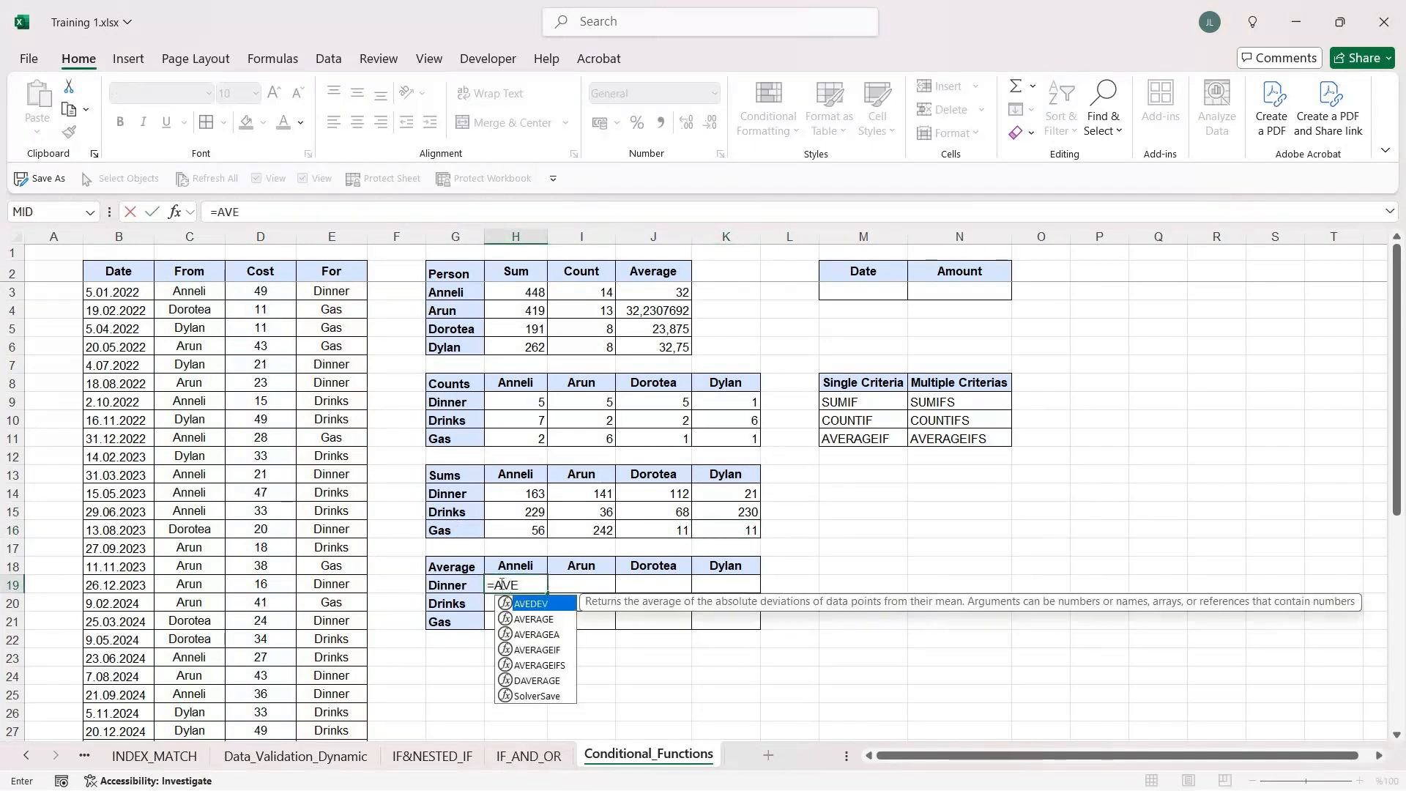
pyautogui.press('Down')
pyautogui.press('Down')
pyautogui.press('Down')
pyautogui.press('Tab')
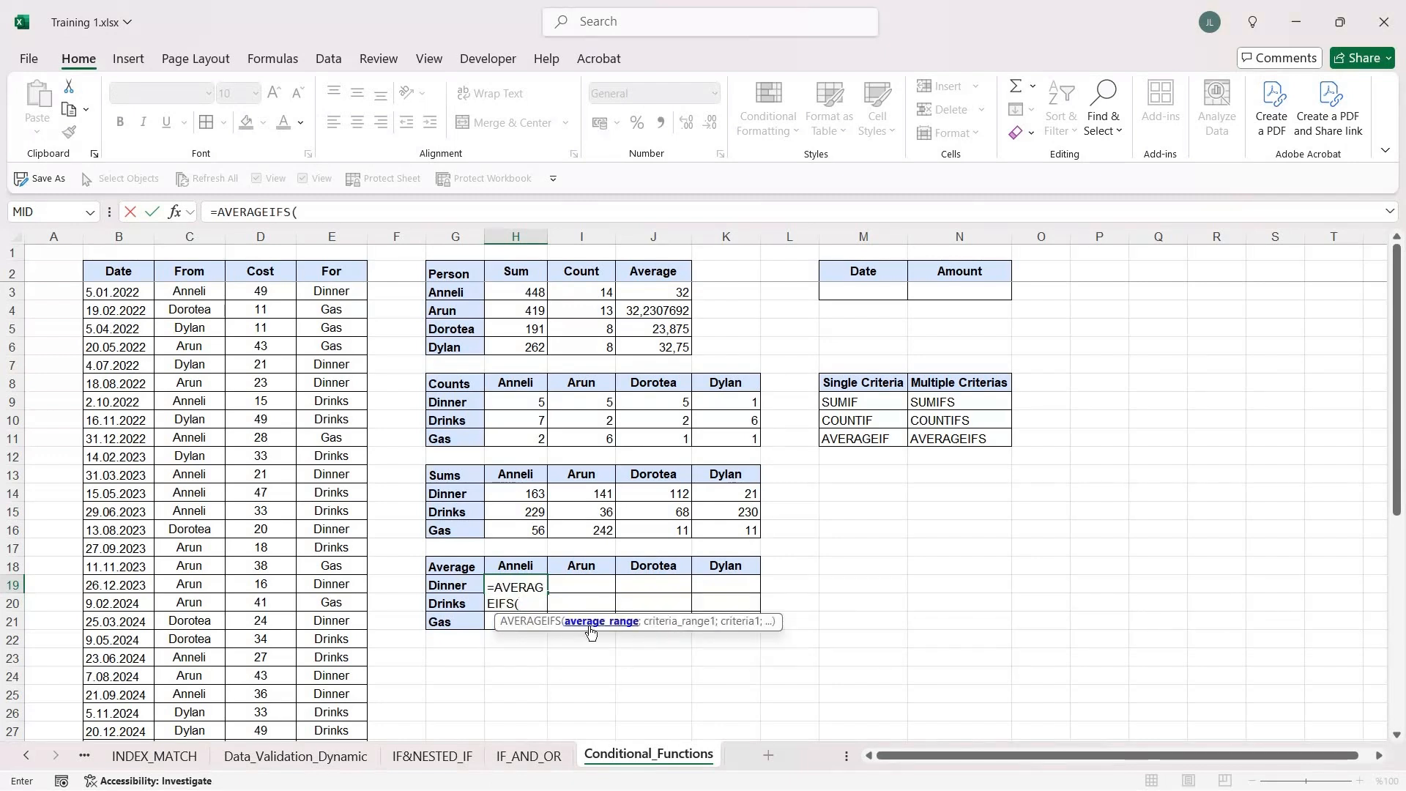
pyautogui.click(266, 293)
pyautogui.hotkey('ctrl', 'shift', 'Down')
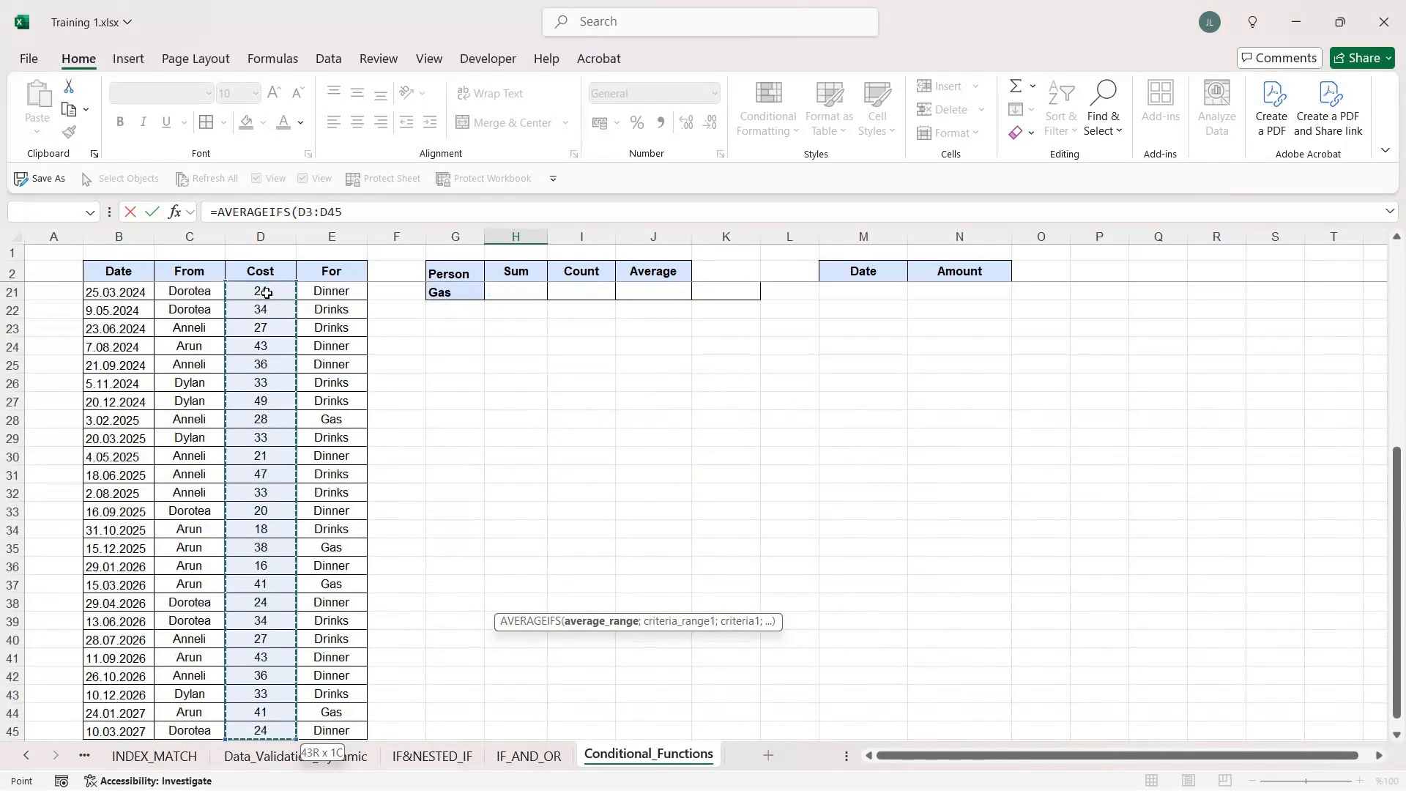
pyautogui.press('F4')
pyautogui.write(';')
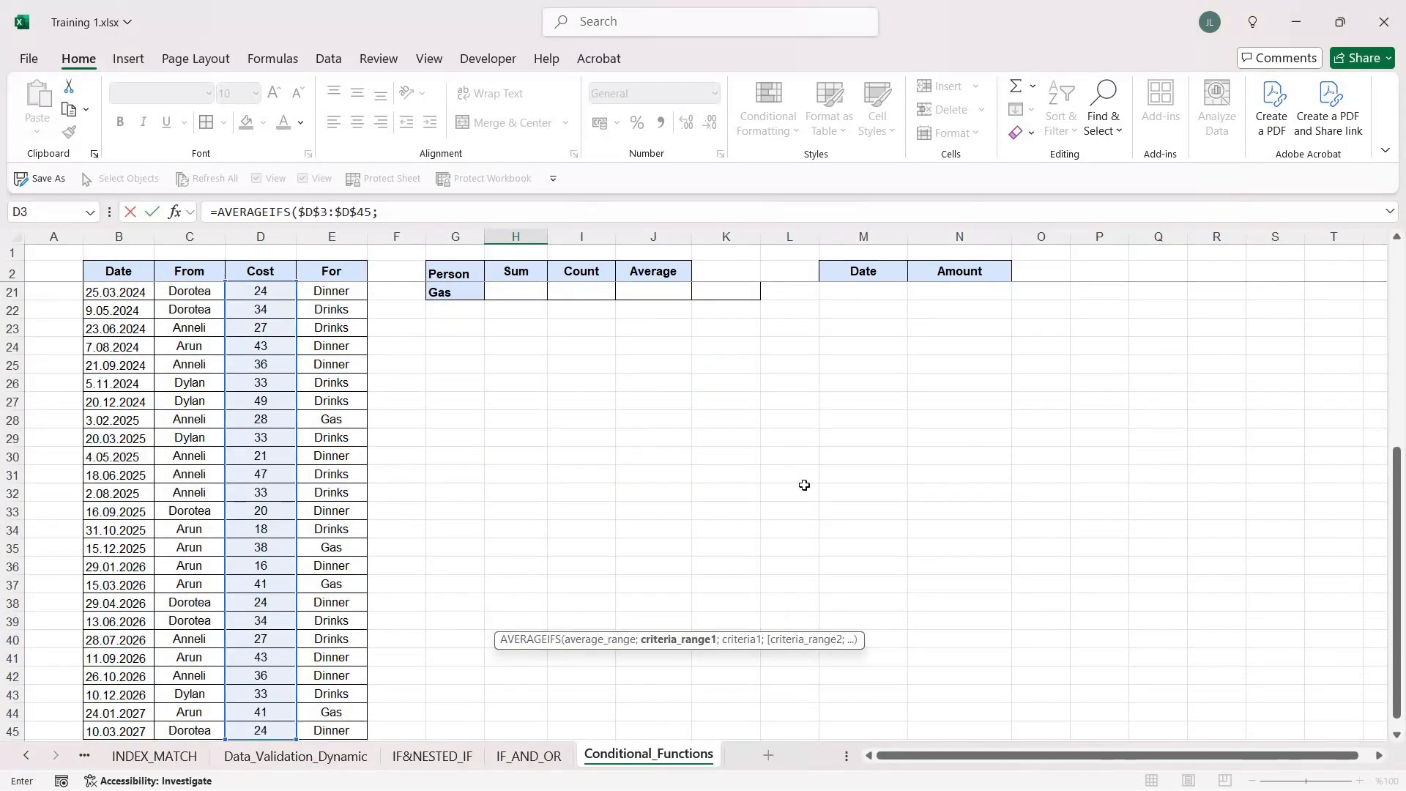
# Step: Add the first criteria range $C$3:$C$45 and criterion H18 to the AVERAGEIFS formula in H19
pyautogui.scroll(6, 804, 485)
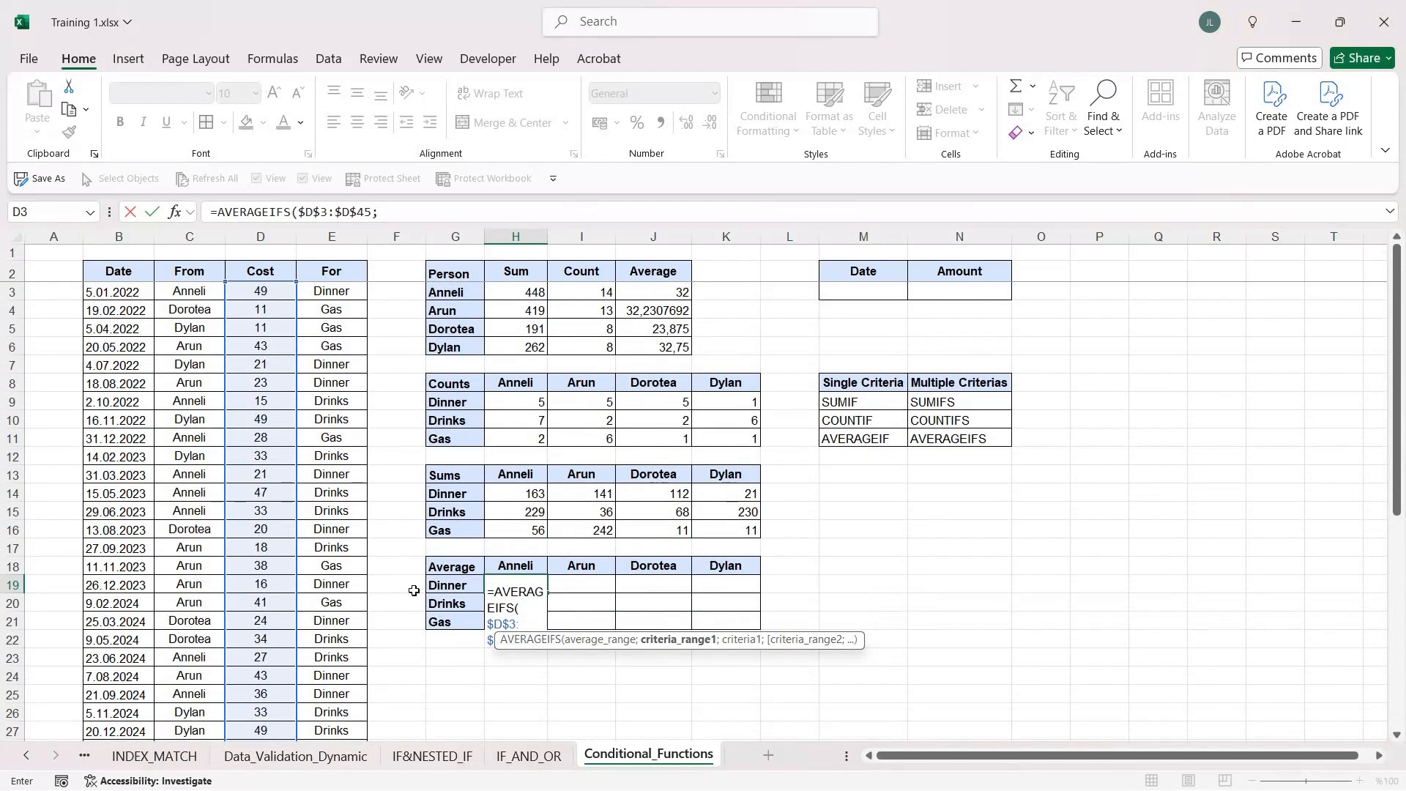
pyautogui.click(177, 290)
pyautogui.press('F4')
pyautogui.hotkey('ctrl', 'shift', 'Down')
pyautogui.write(';')
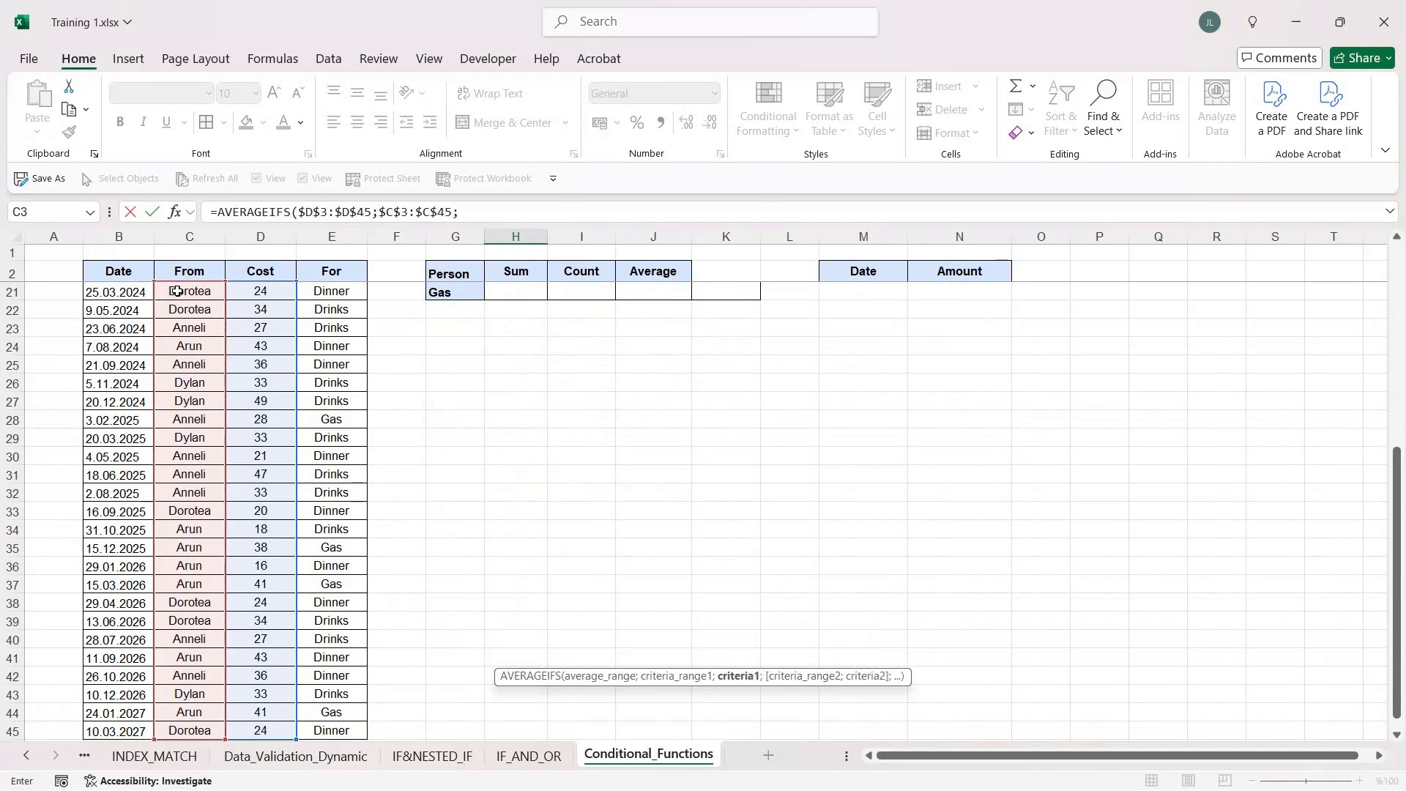
pyautogui.scroll(6, 461, 502)
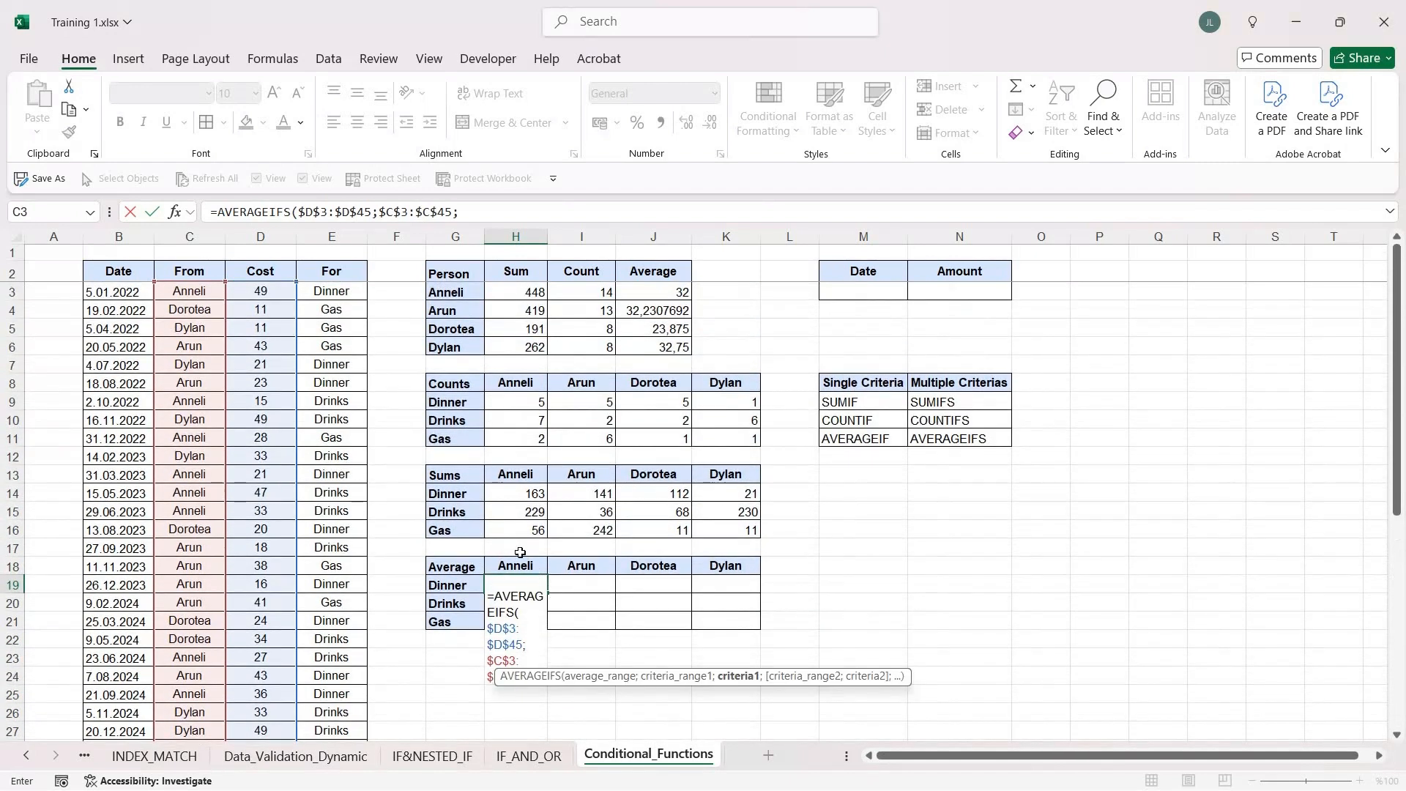
pyautogui.click(522, 565)
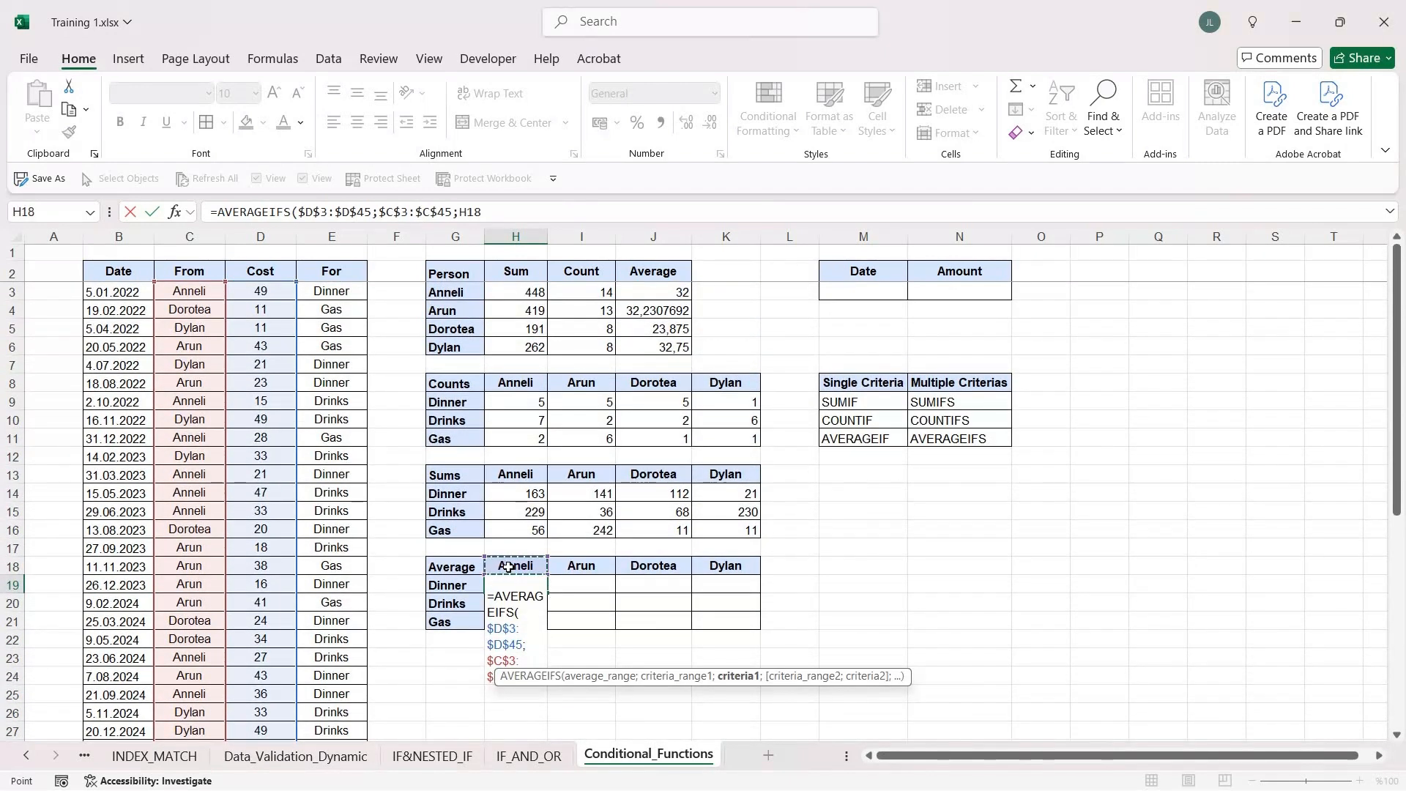
pyautogui.write(';')
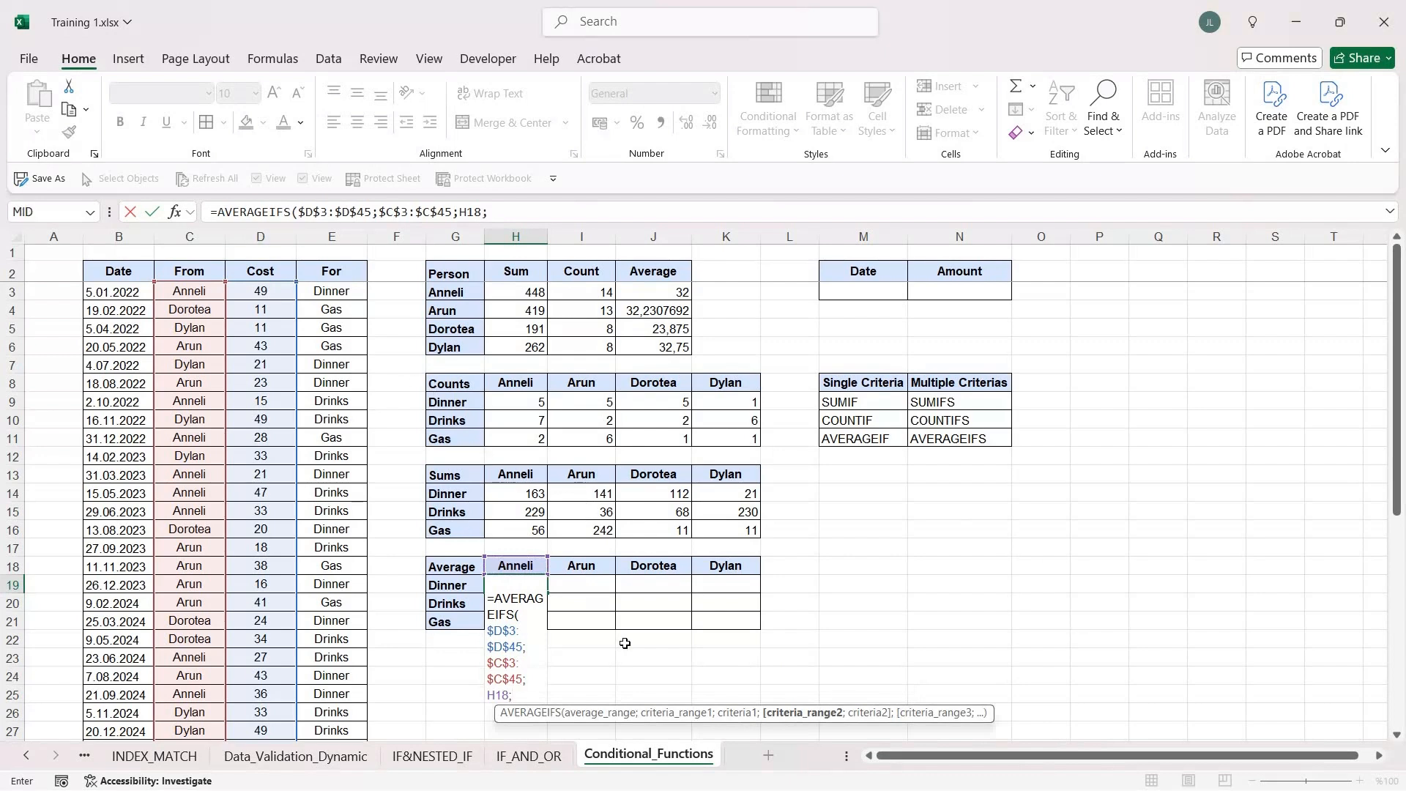
# Step: Complete the AVERAGEIFS formula in H19 with second criteria range $E$3:$E$45 and criterion G19
pyautogui.click(332, 290)
pyautogui.hotkey('ctrl', 'shift', 'Down')
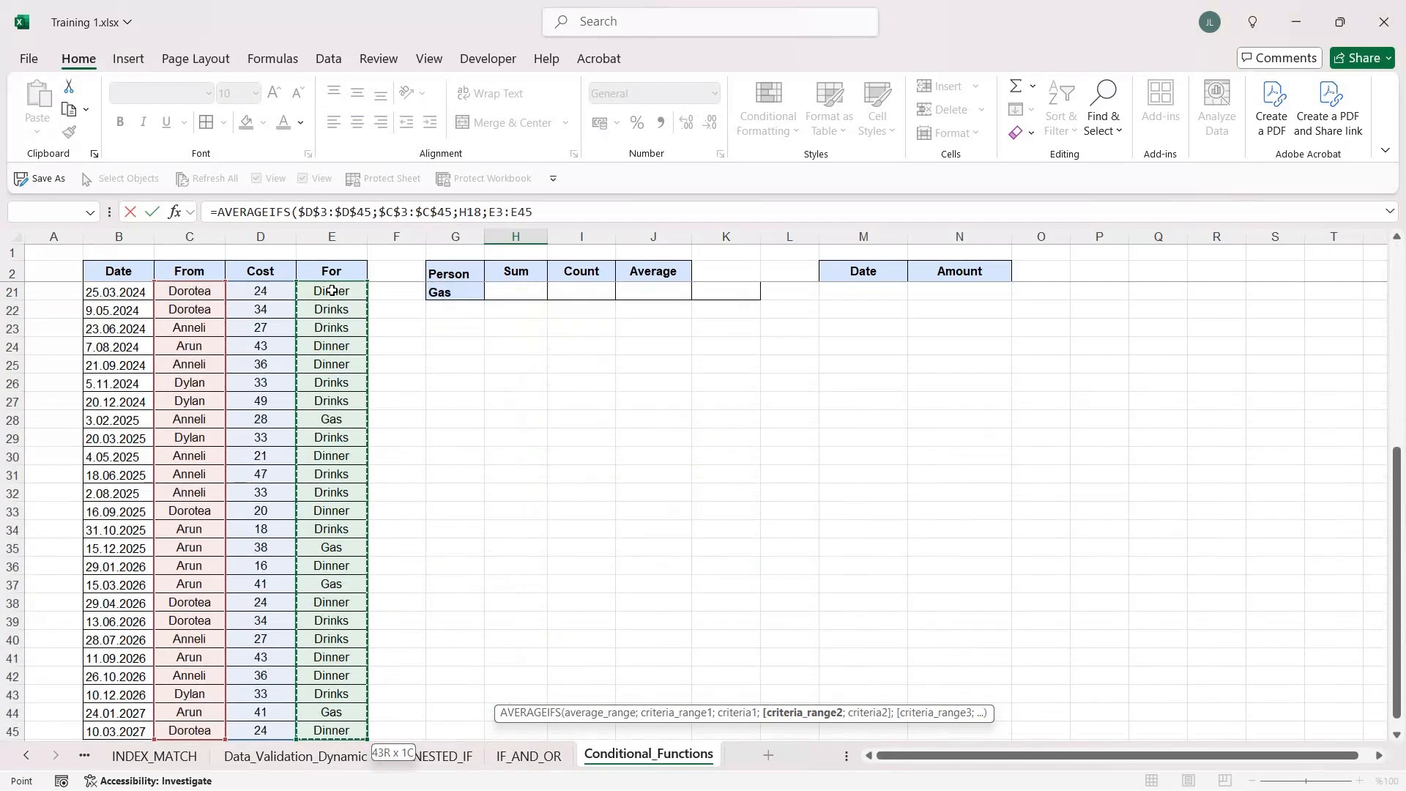
pyautogui.press('F4')
pyautogui.write(';')
pyautogui.scroll(6, 512, 550)
pyautogui.click(460, 583)
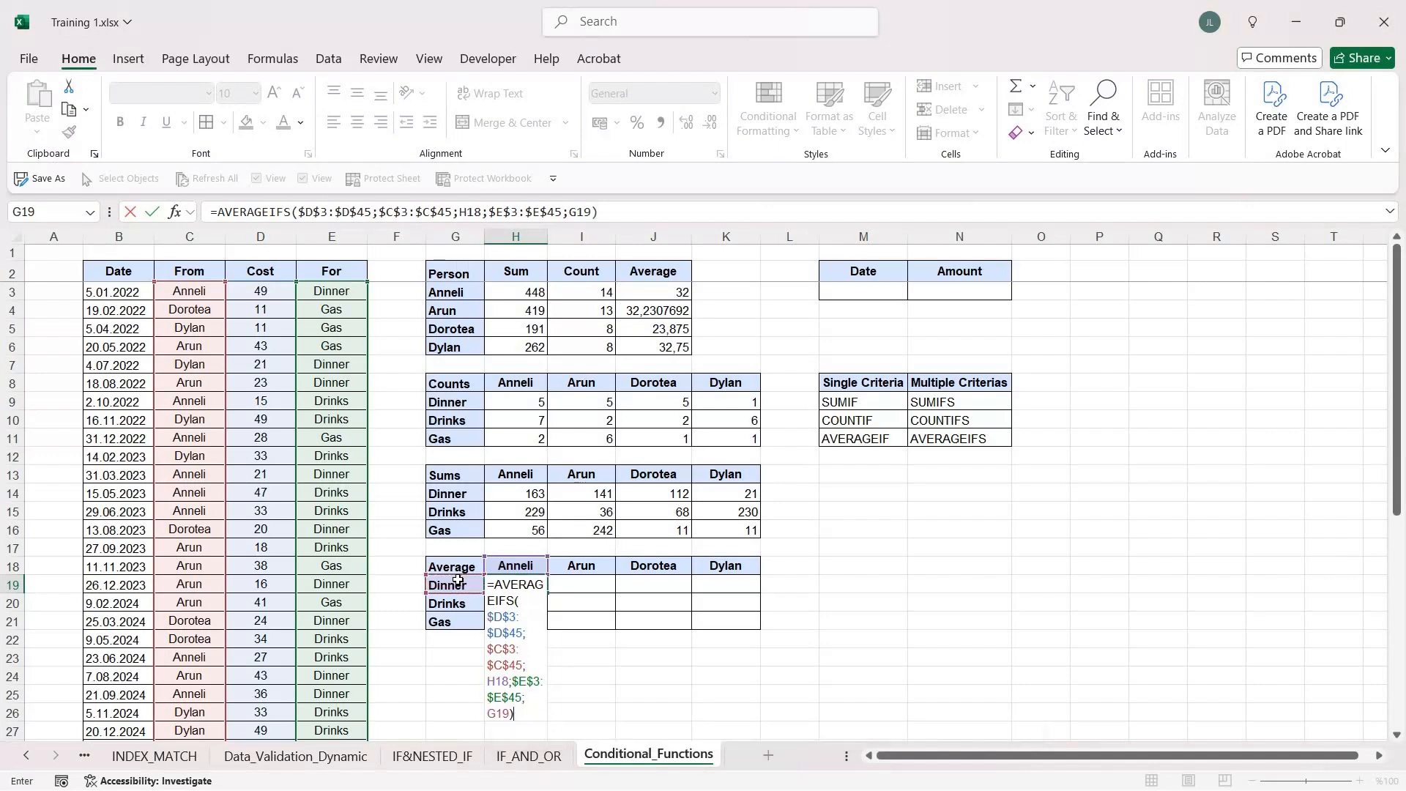
pyautogui.press('Return')
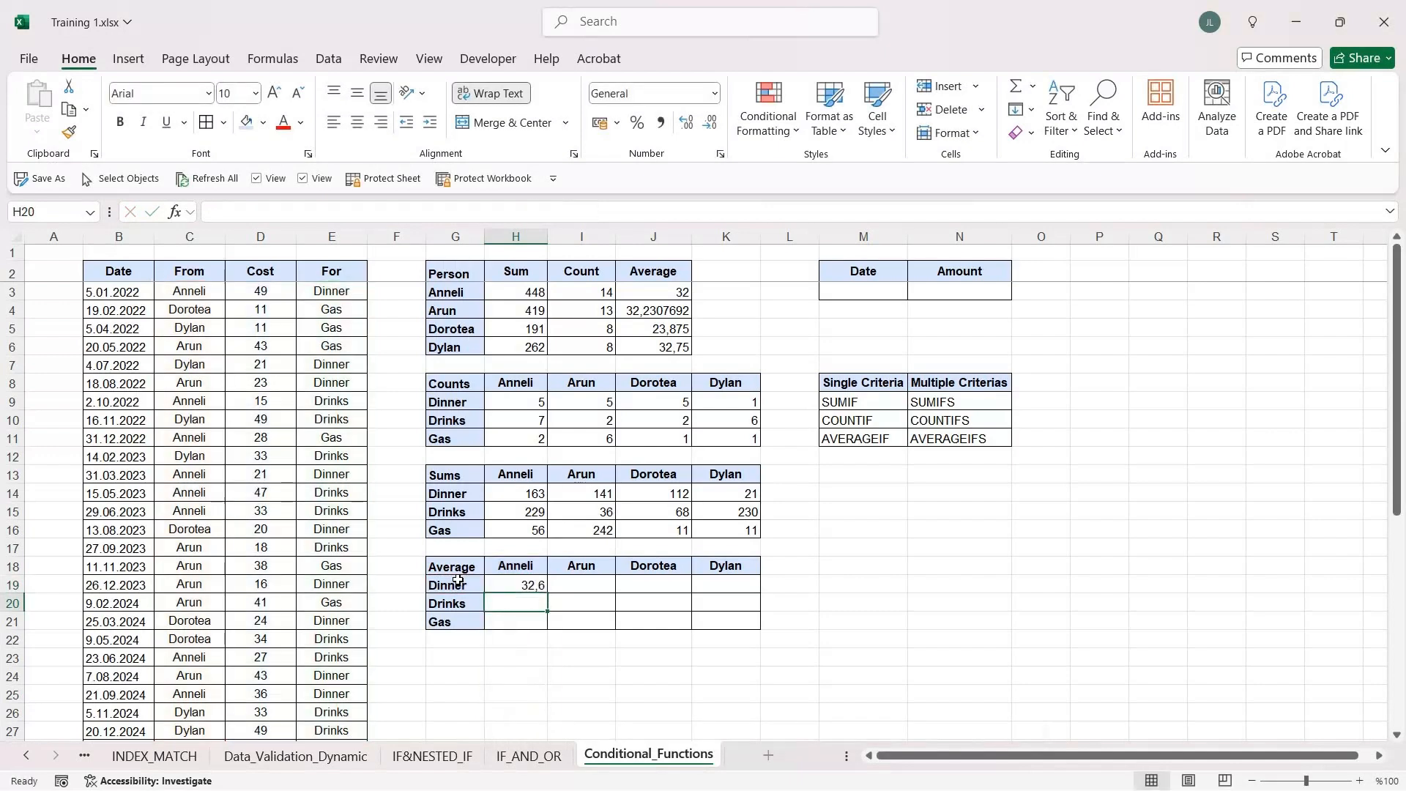
# Step: Change the criteria references in H19's AVERAGEIFS formula to the mixed references H$18 and $G19
pyautogui.click(532, 584)
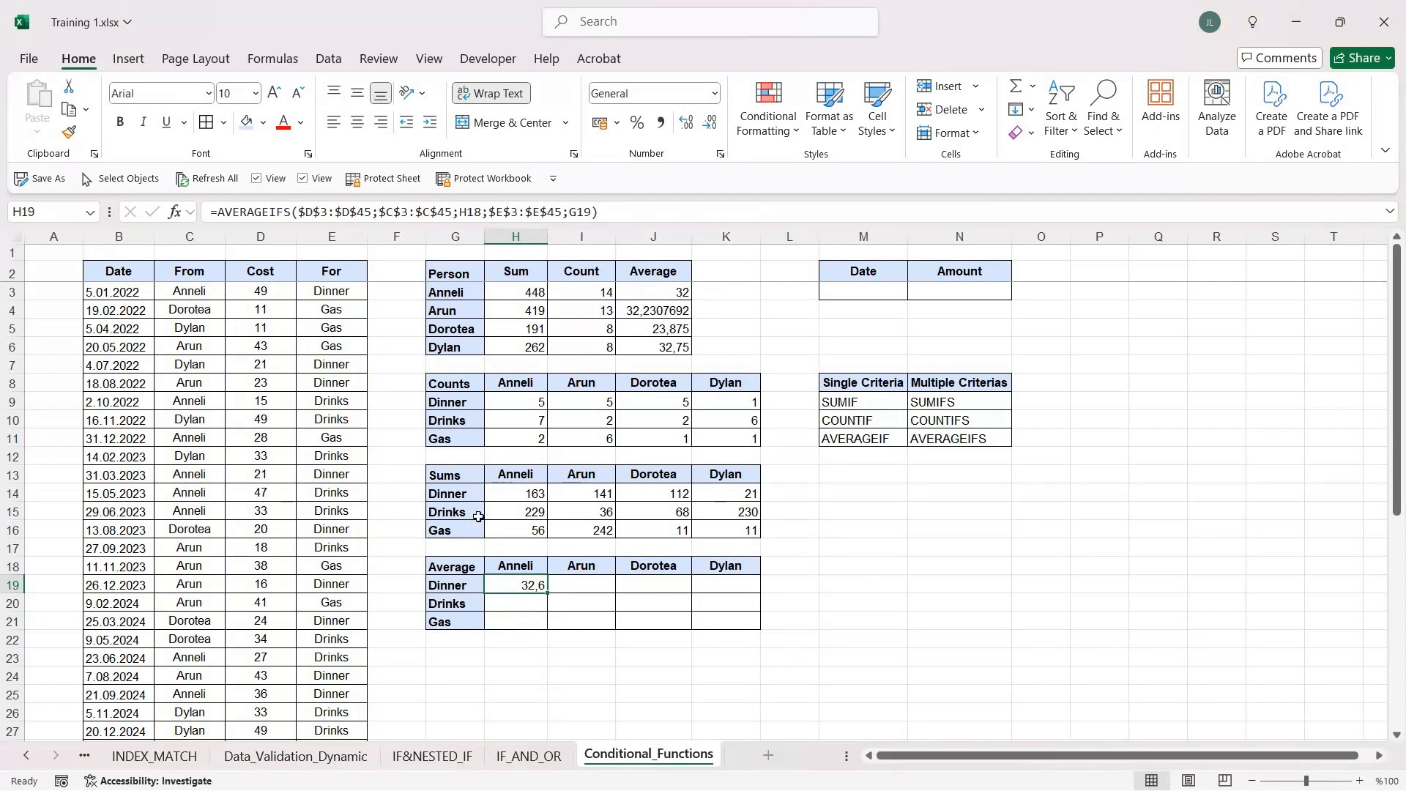
pyautogui.doubleClick(533, 579)
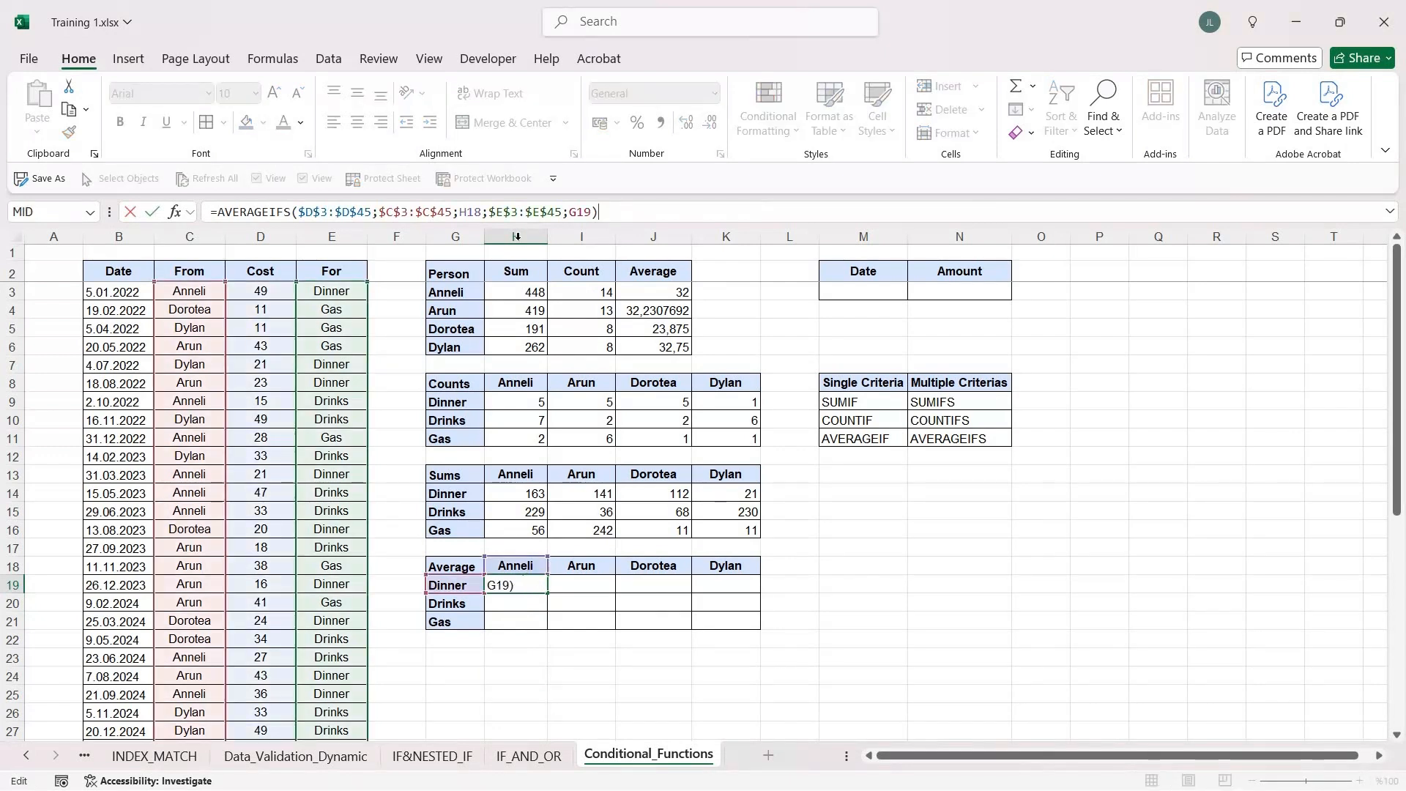
pyautogui.click(474, 208)
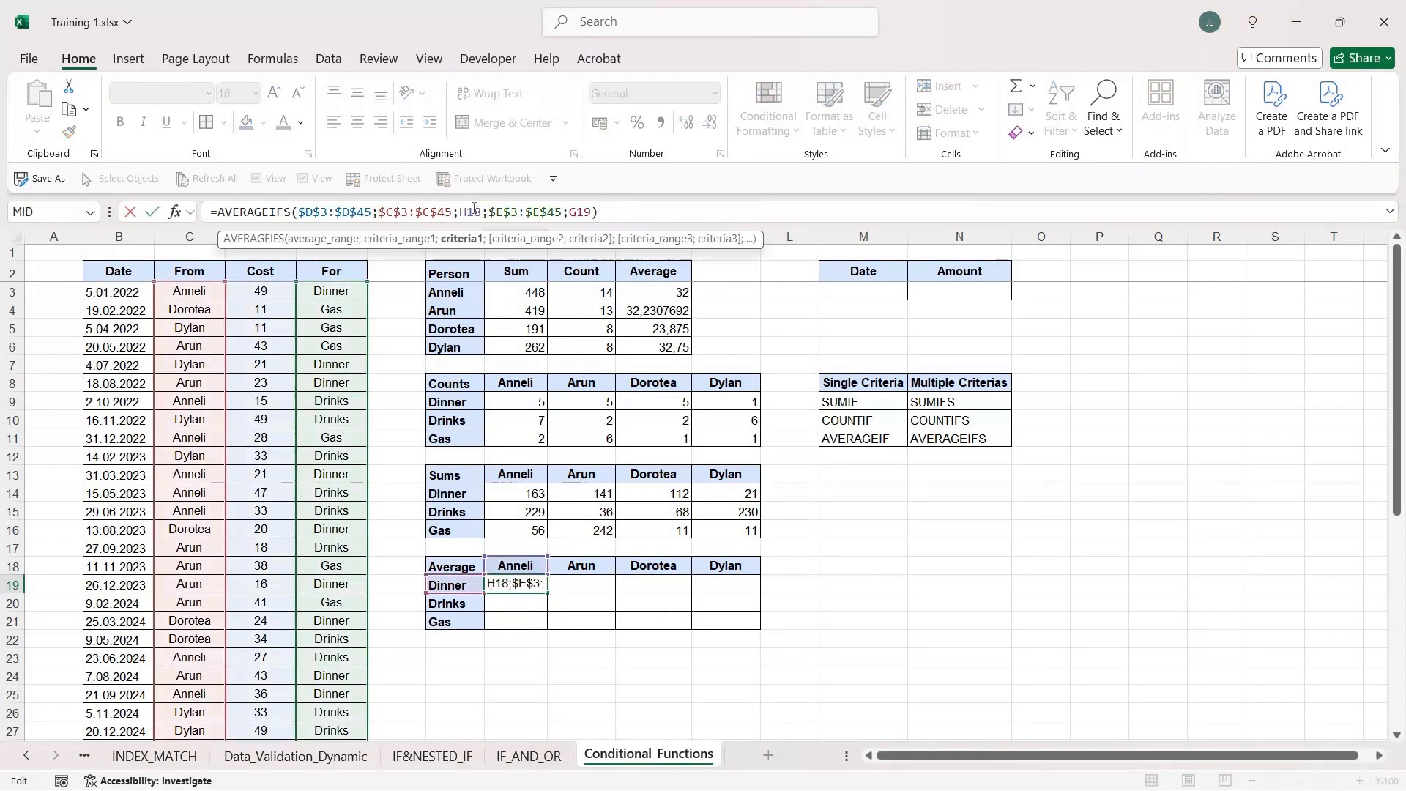
pyautogui.press('F4')
pyautogui.press('F4')
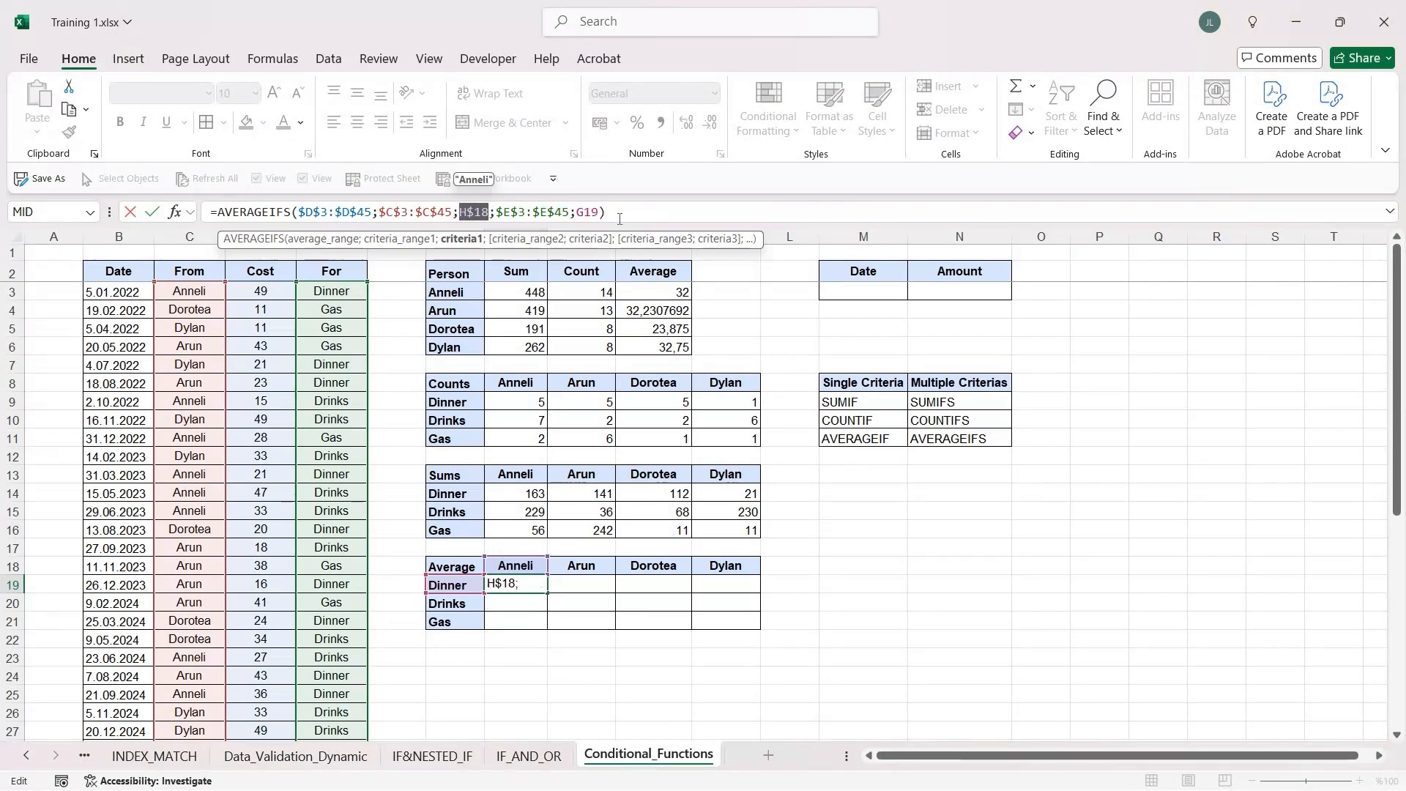
pyautogui.click(594, 212)
pyautogui.press('F4')
pyautogui.press('F4')
pyautogui.press('F4')
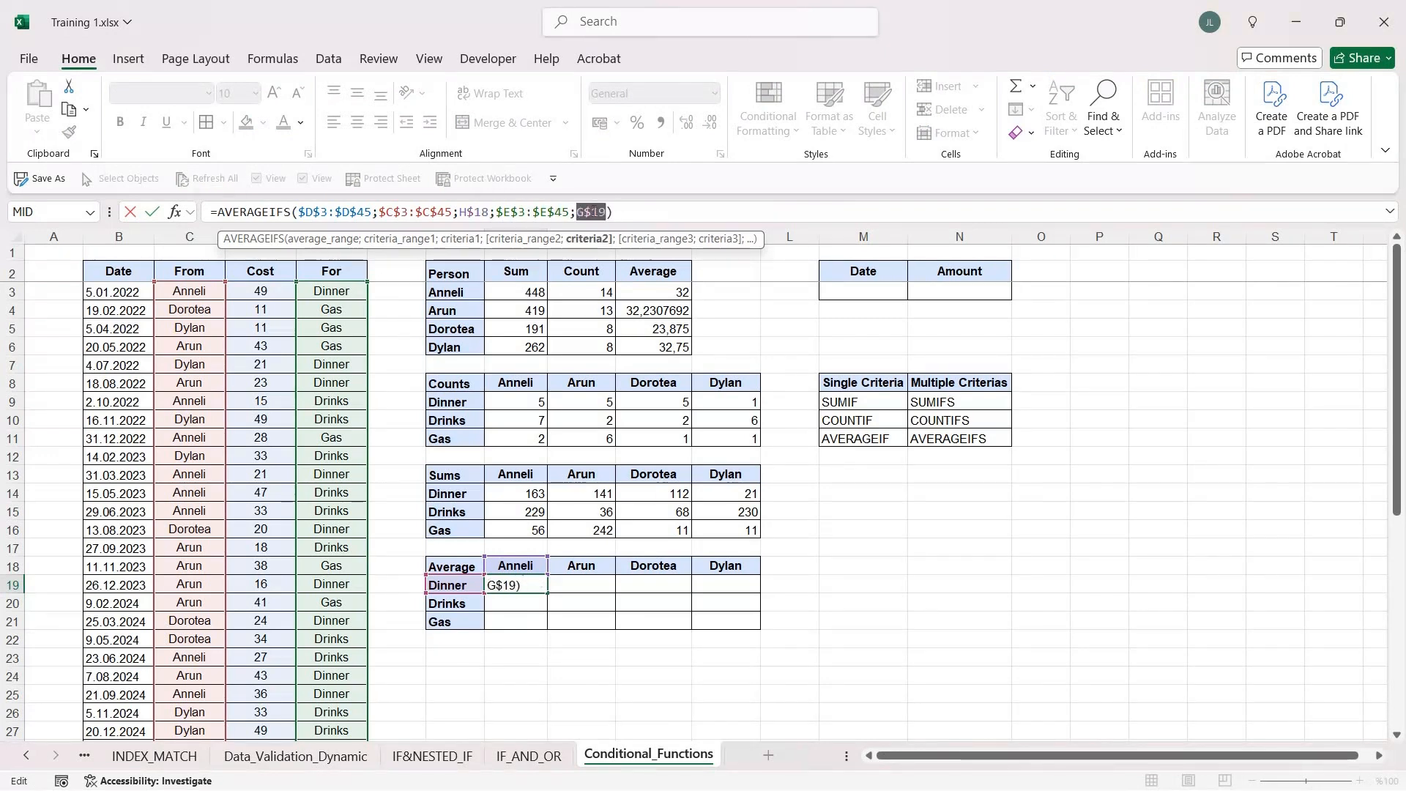
pyautogui.press('Return')
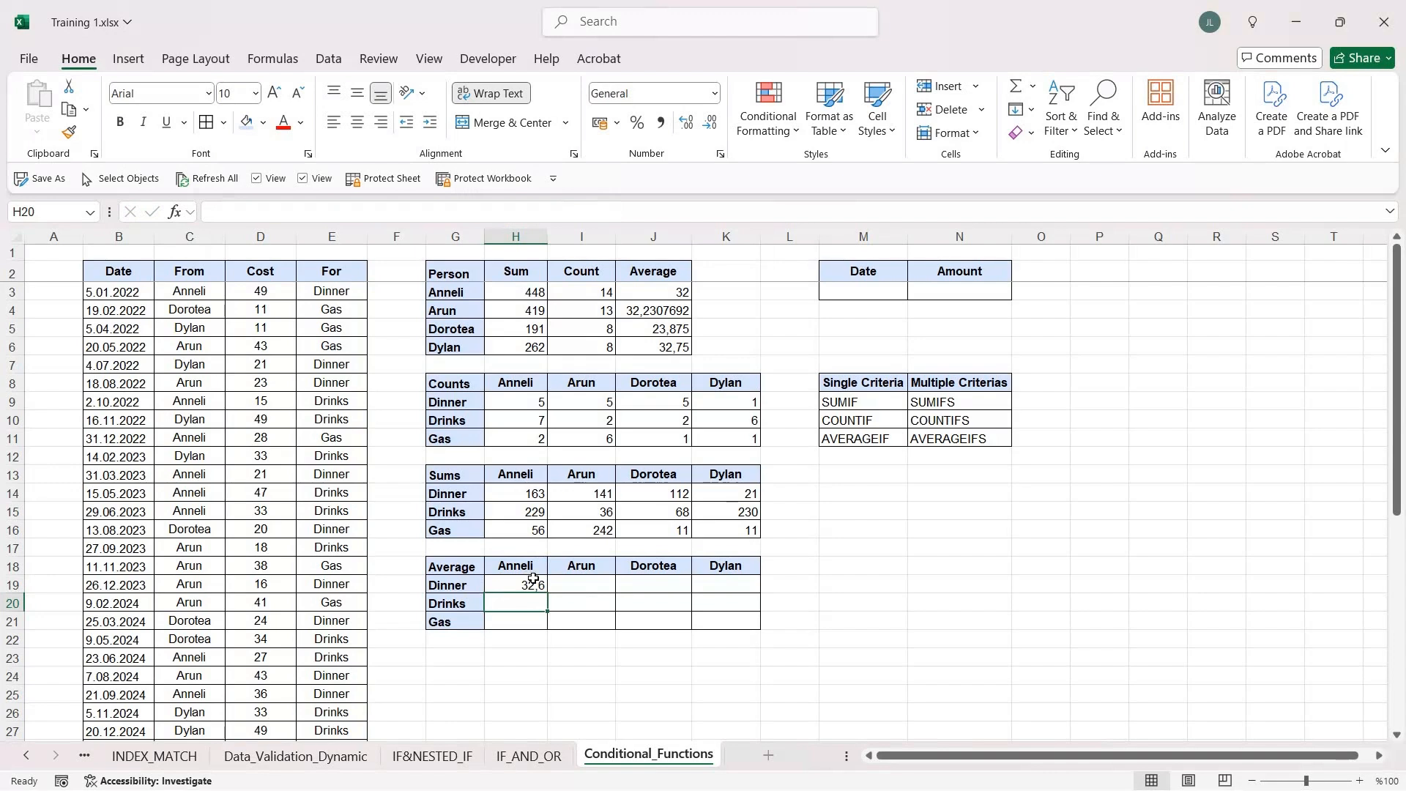
# Step: Copy the AVERAGEIFS formula from H19 across the Average table range H19:K21, pasting formulas only
pyautogui.click(537, 584)
pyautogui.hotkey('ctrl', 'c')
pyautogui.keyDown('shift'); pyautogui.click(716, 623); pyautogui.keyUp('shift')
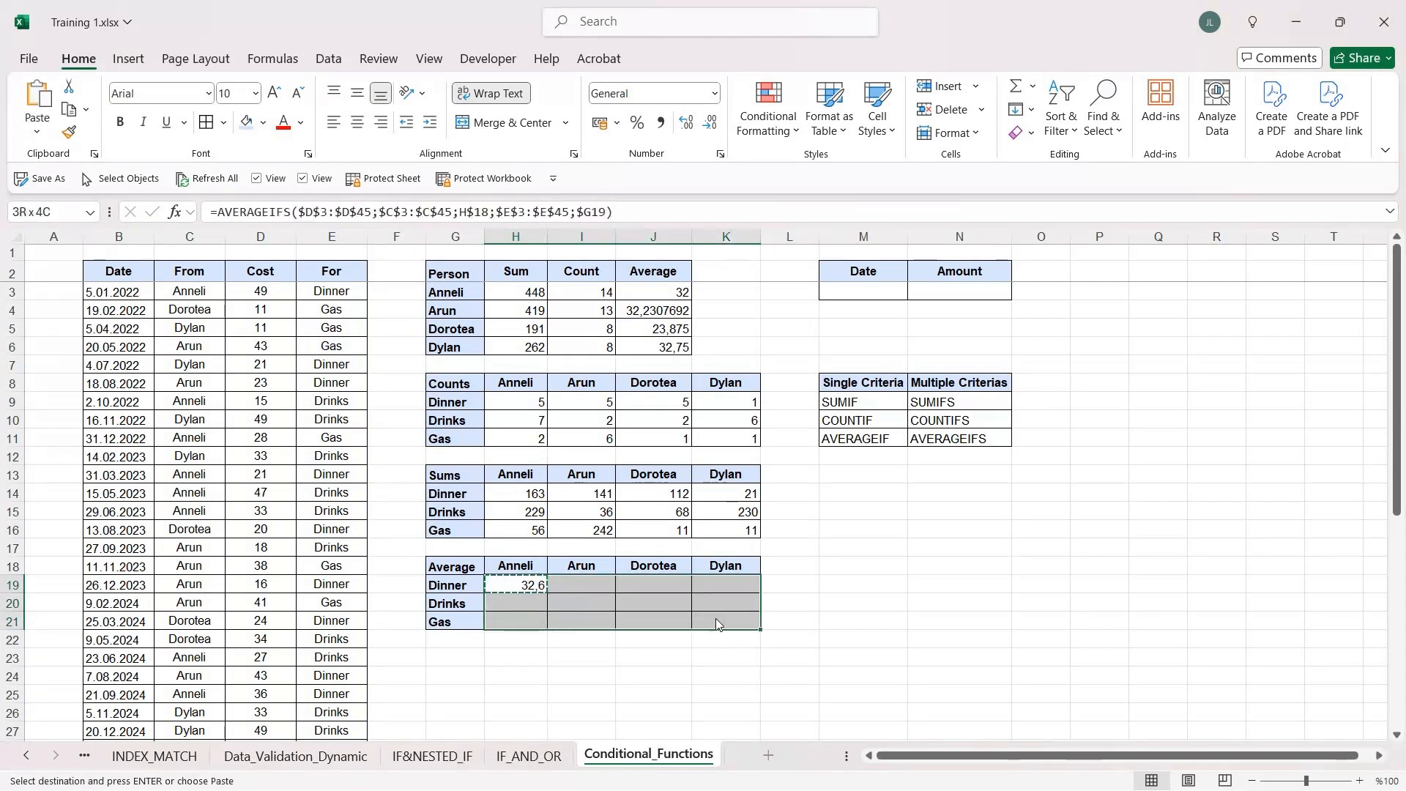
pyautogui.hotkey('ctrl', 'alt', 'v')
pyautogui.press('Return')
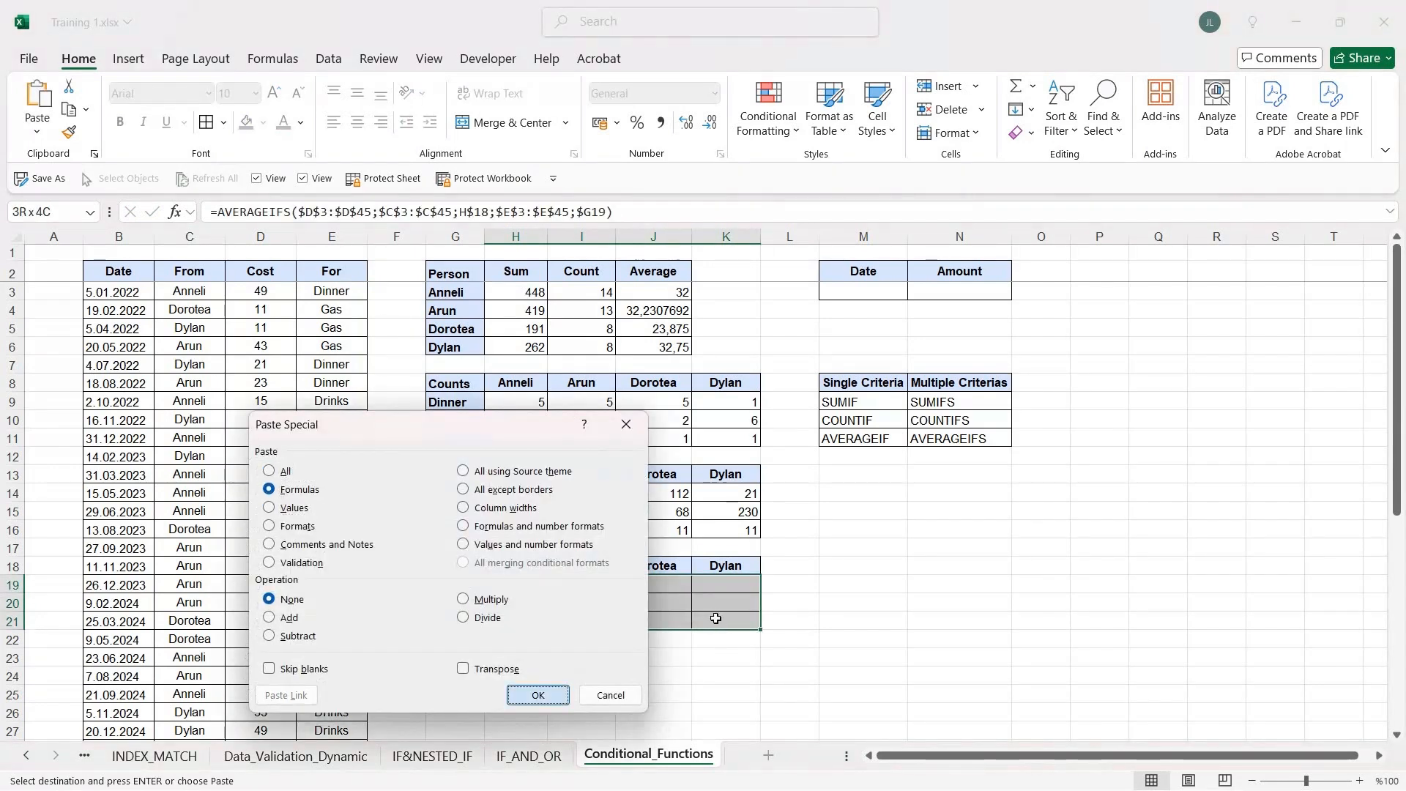
pyautogui.press('Escape')
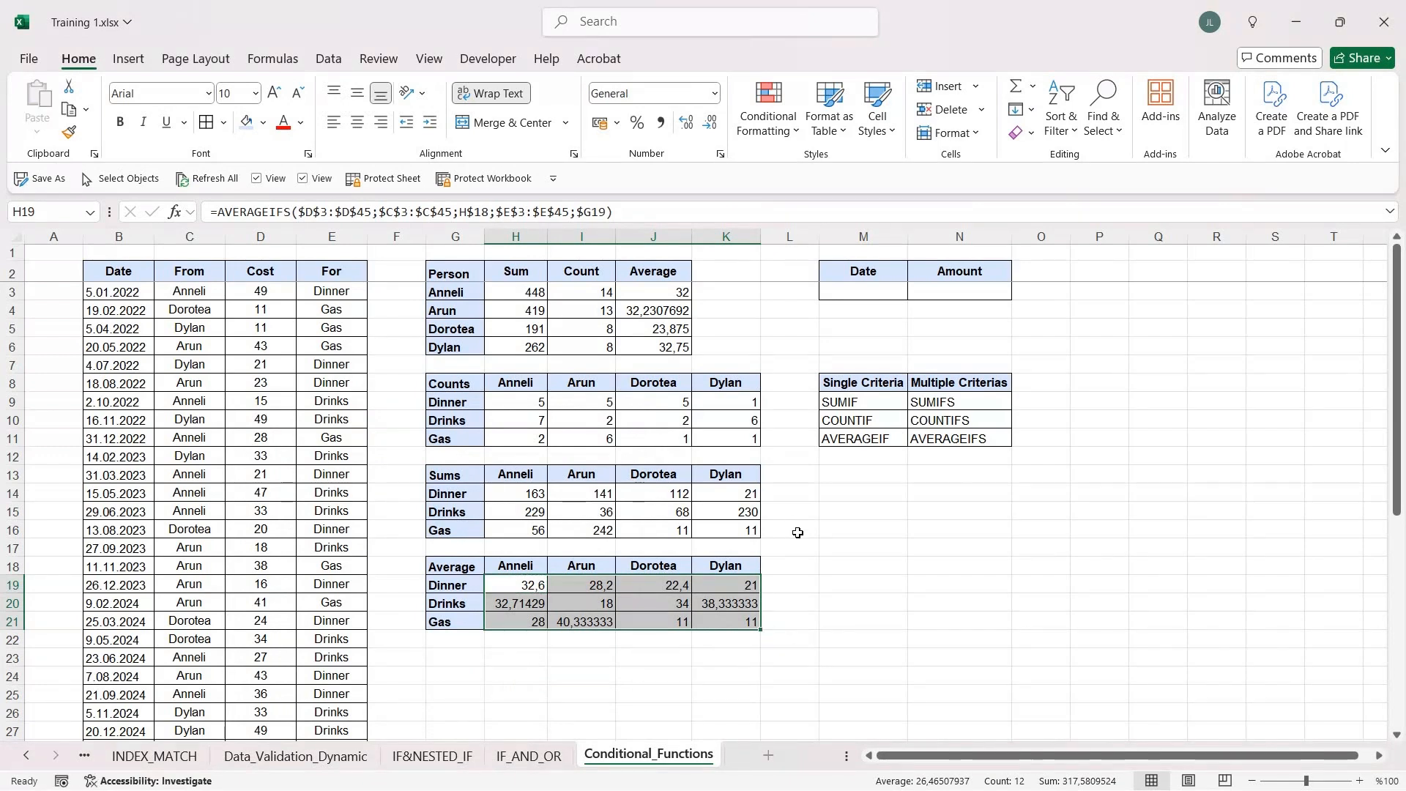
# Step: Inspect the cell references of the copied AVERAGEIFS formula in K21
pyautogui.click(732, 620)
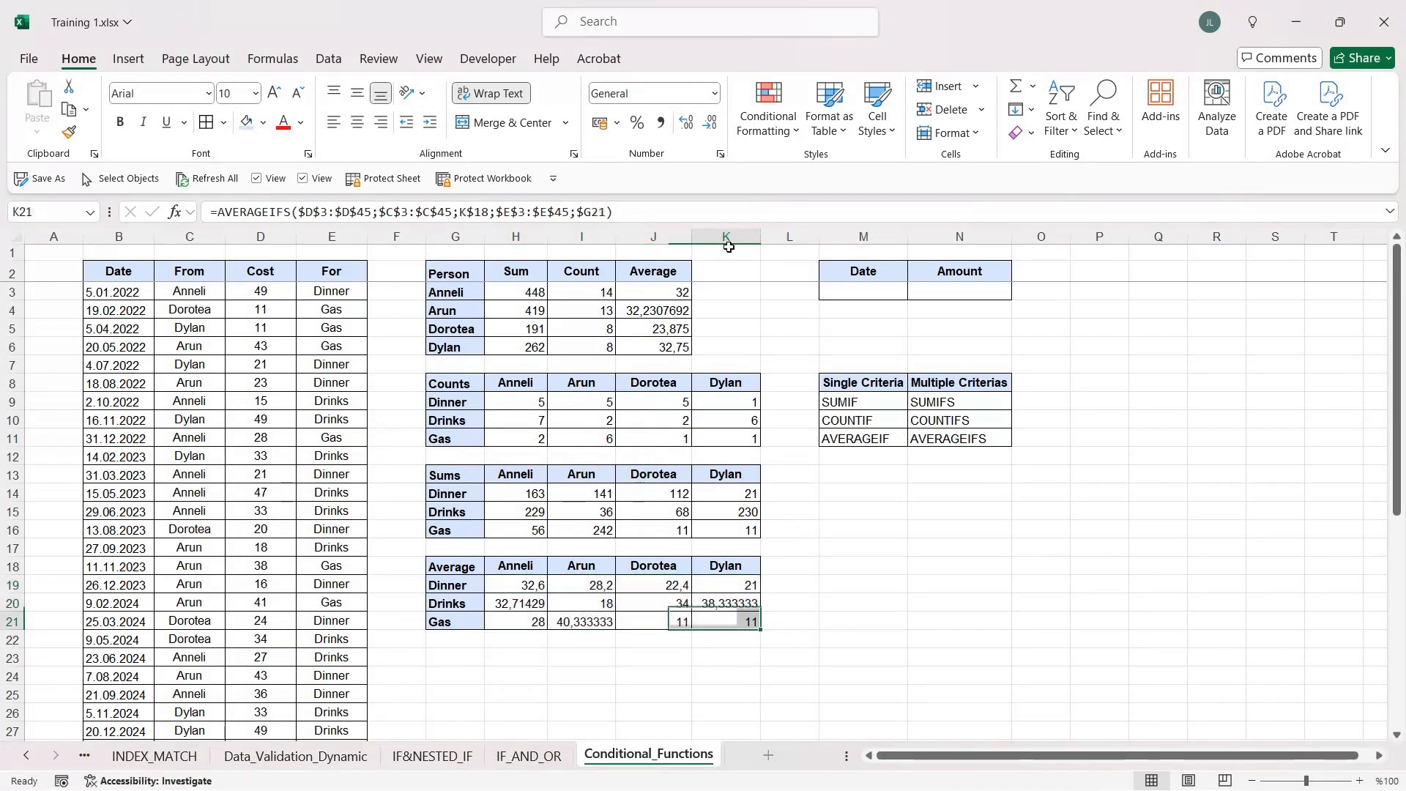
pyautogui.click(691, 211)
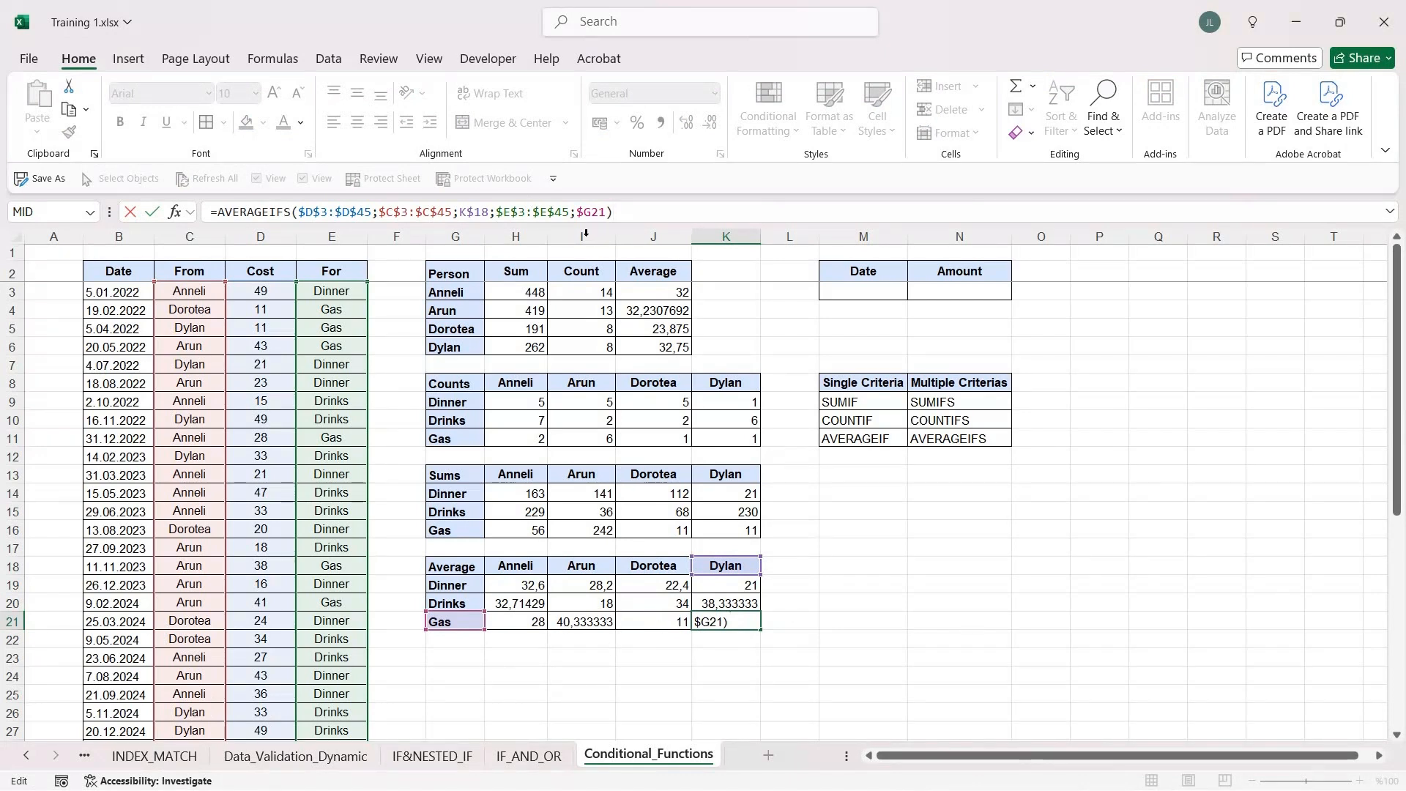
pyautogui.hotkey('ctrl', 'Return')
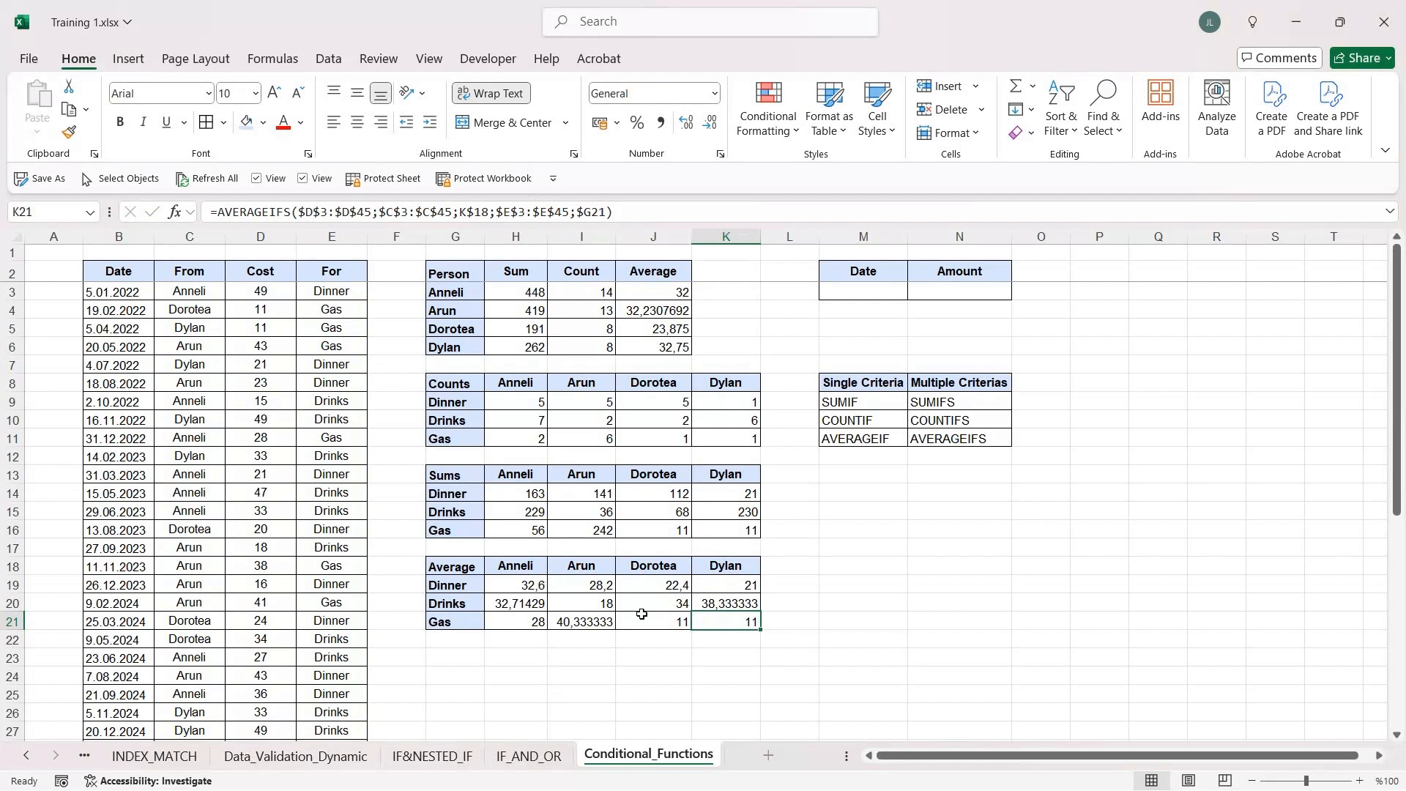
# Step: Copy the first two columns of the Sums table, G13:H16, to G23 below the Average table
pyautogui.click(955, 291)
pyautogui.moveTo(451, 474); pyautogui.dragTo(525, 525)
pyautogui.scroll(-3, 526, 525)
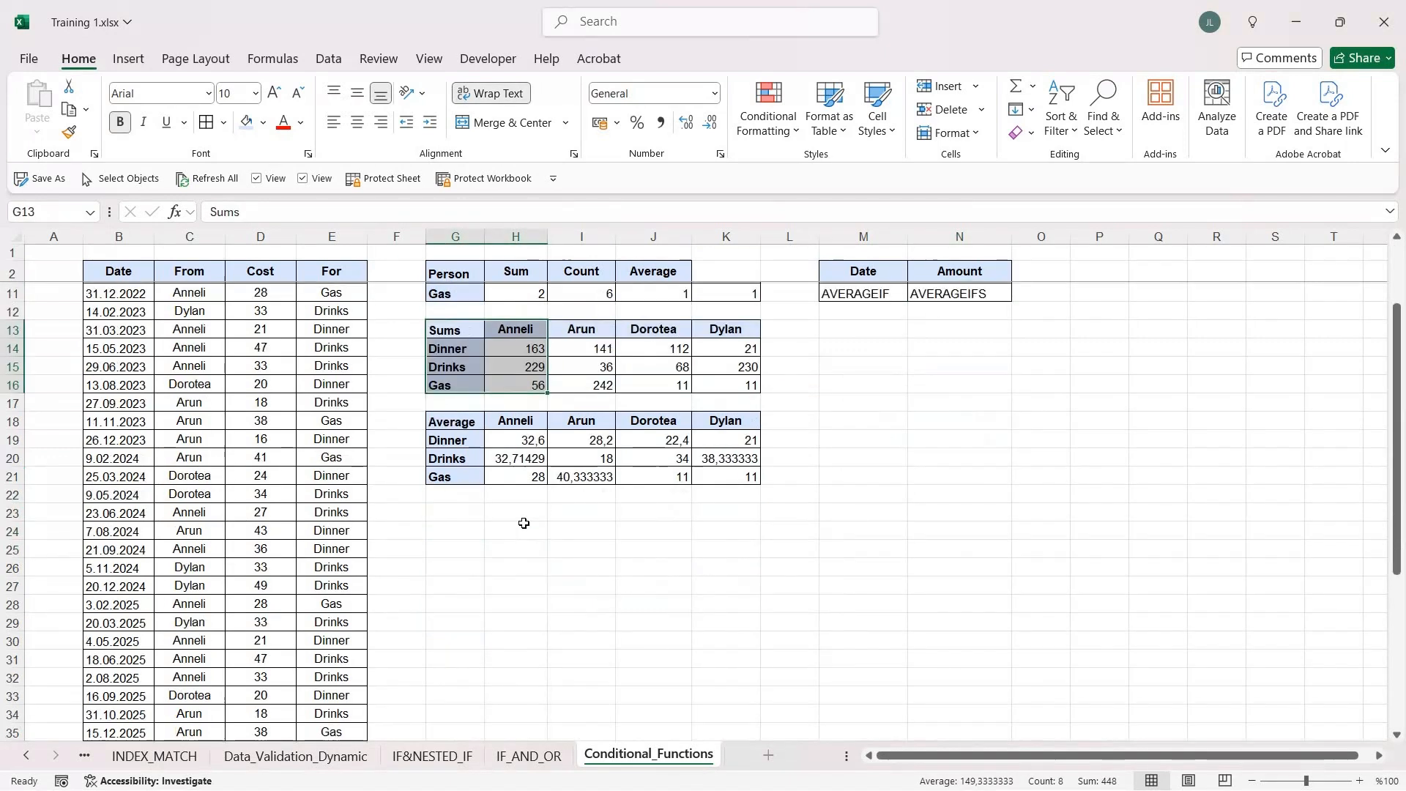
pyautogui.hotkey('ctrl', 'c')
pyautogui.click(462, 509)
pyautogui.hotkey('ctrl', 'v')
# Step: Move the Date and Amount table from M2:N3 to J23, beside the new Sums table
pyautogui.scroll(3, 832, 320)
pyautogui.moveTo(864, 271); pyautogui.dragTo(996, 293)
pyautogui.hotkey('ctrl', 'c')
pyautogui.scroll(-3, 659, 496)
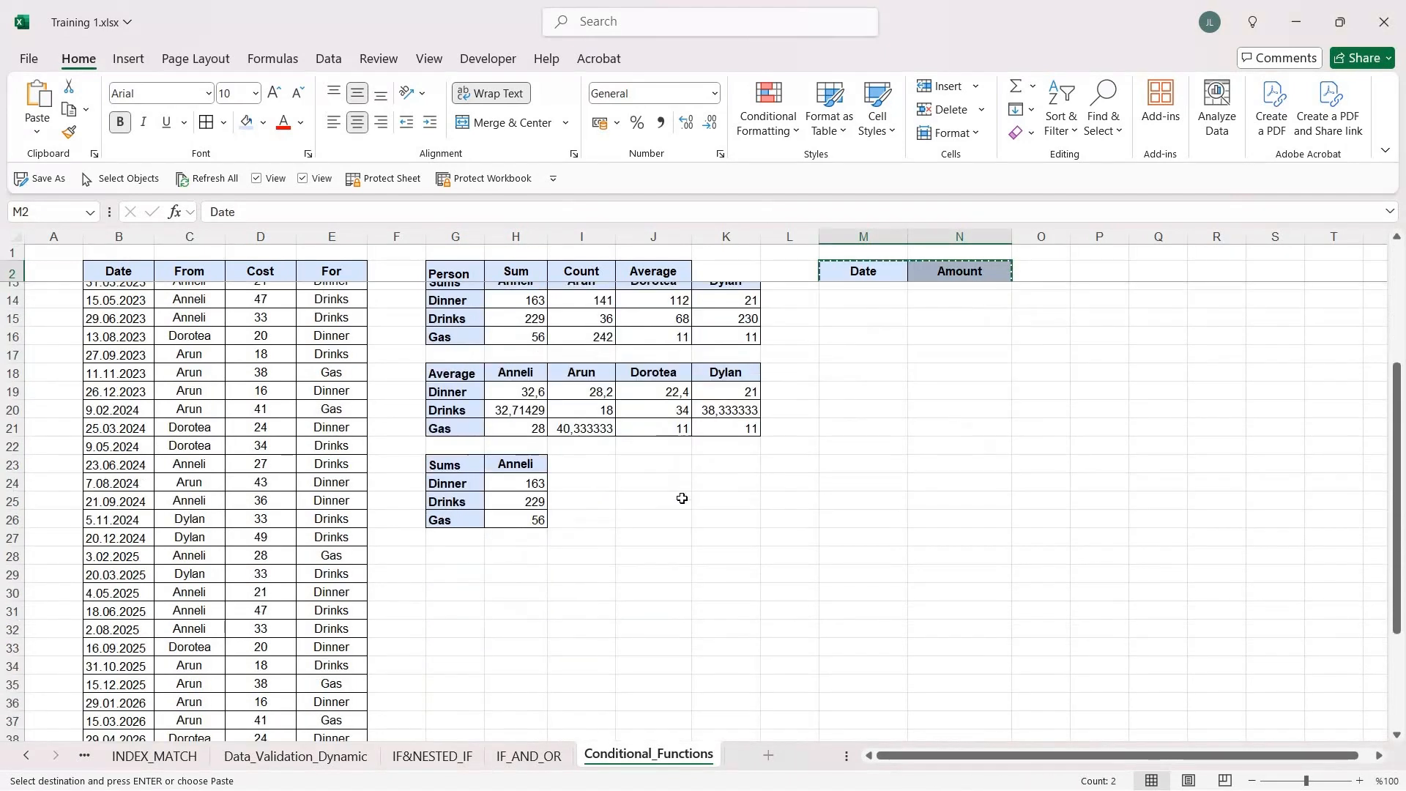
pyautogui.click(663, 513)
pyautogui.press('Return')
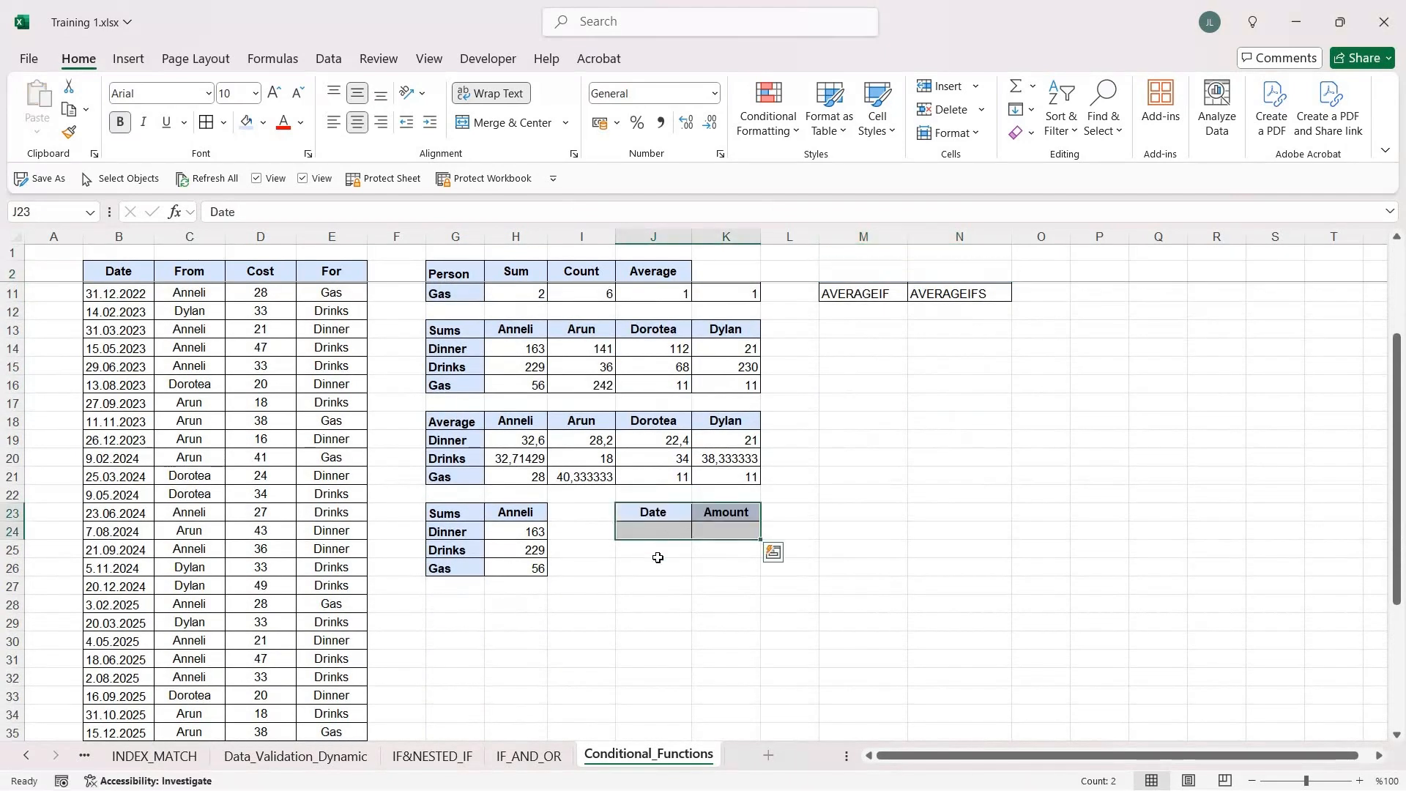
# Step: Clear the copied formulas from H24:H26 in the new Sums table
pyautogui.click(527, 524)
pyautogui.moveTo(531, 558); pyautogui.dragTo(537, 568)
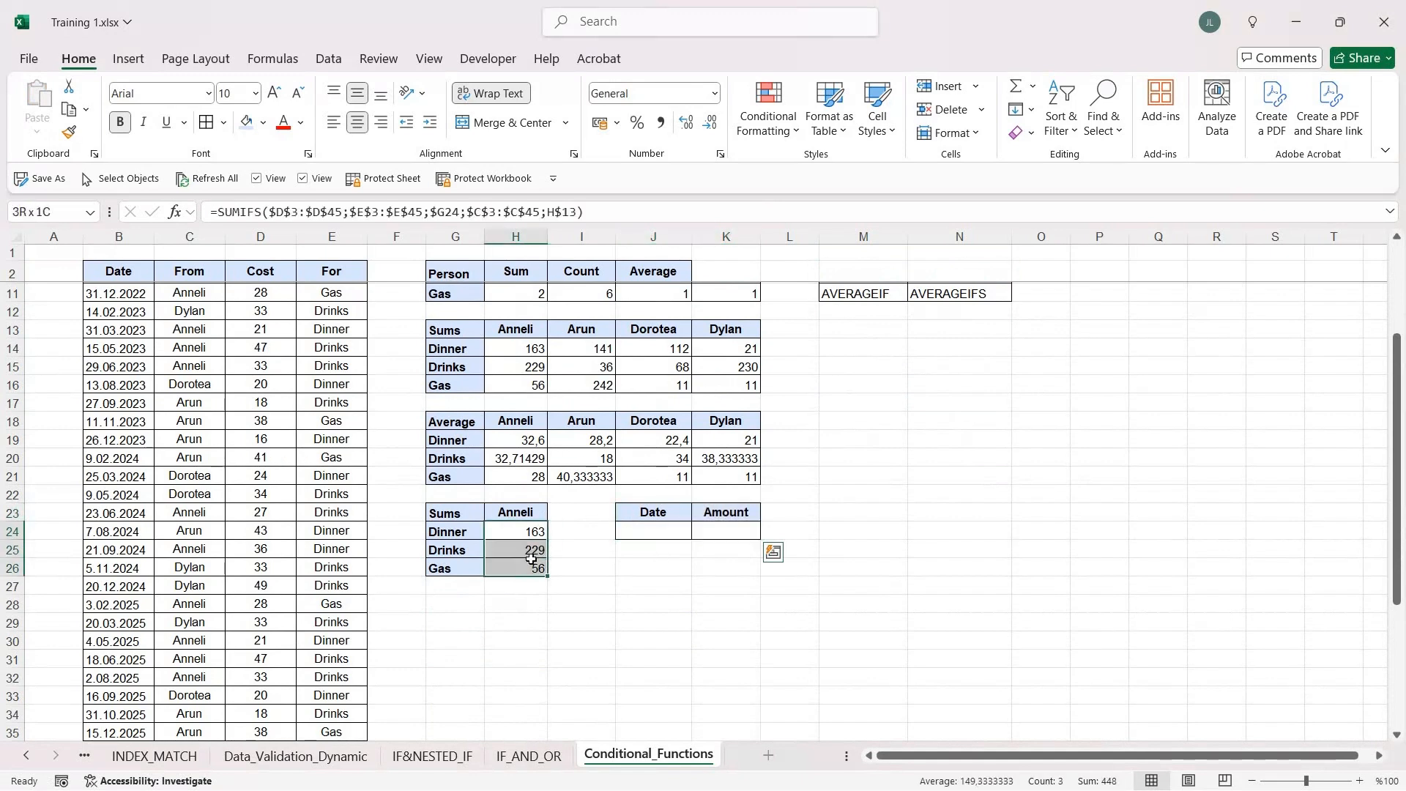
pyautogui.press('Delete')
# Step: Enter the date 01.01.2024 in J24 and the amount 25 in K24
pyautogui.click(640, 533)
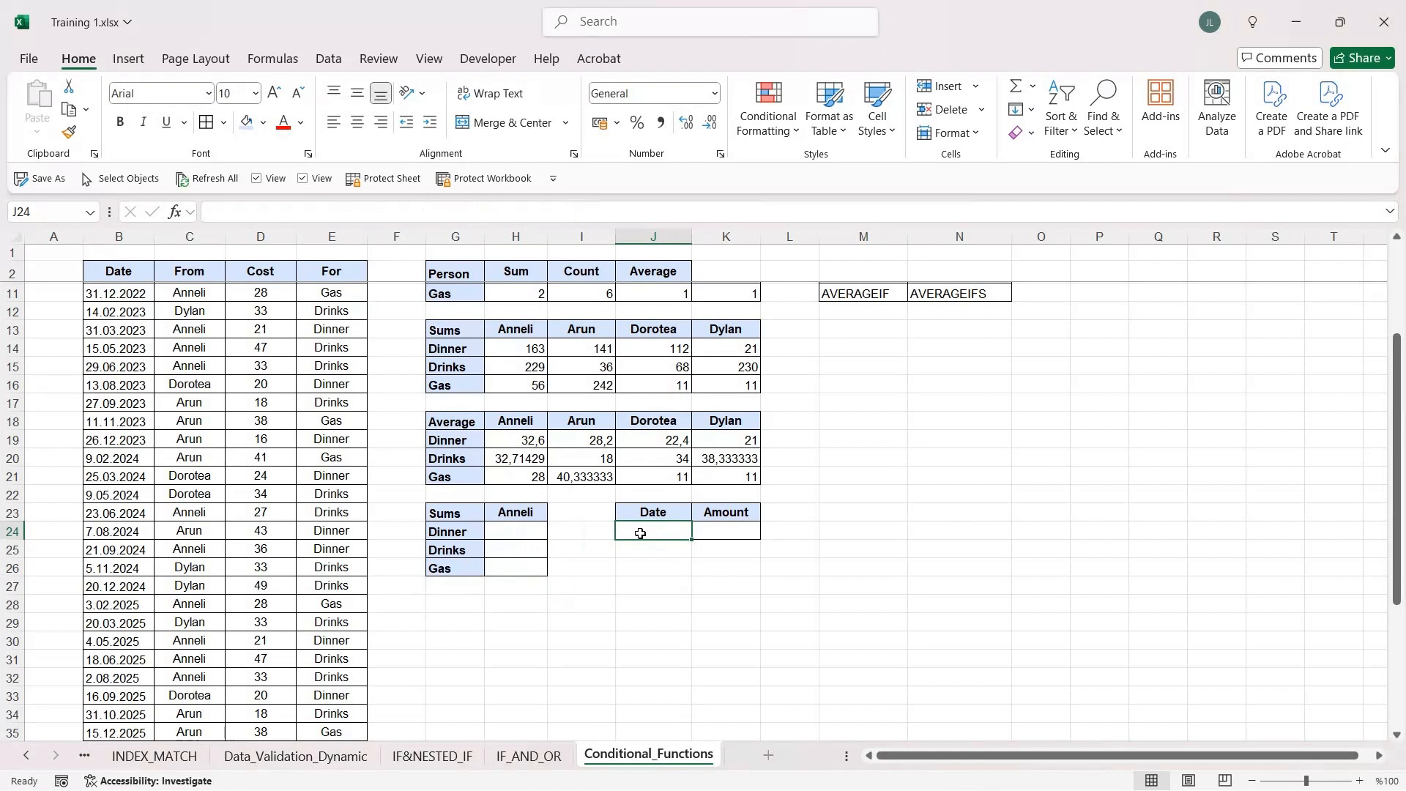
pyautogui.write('01.0')
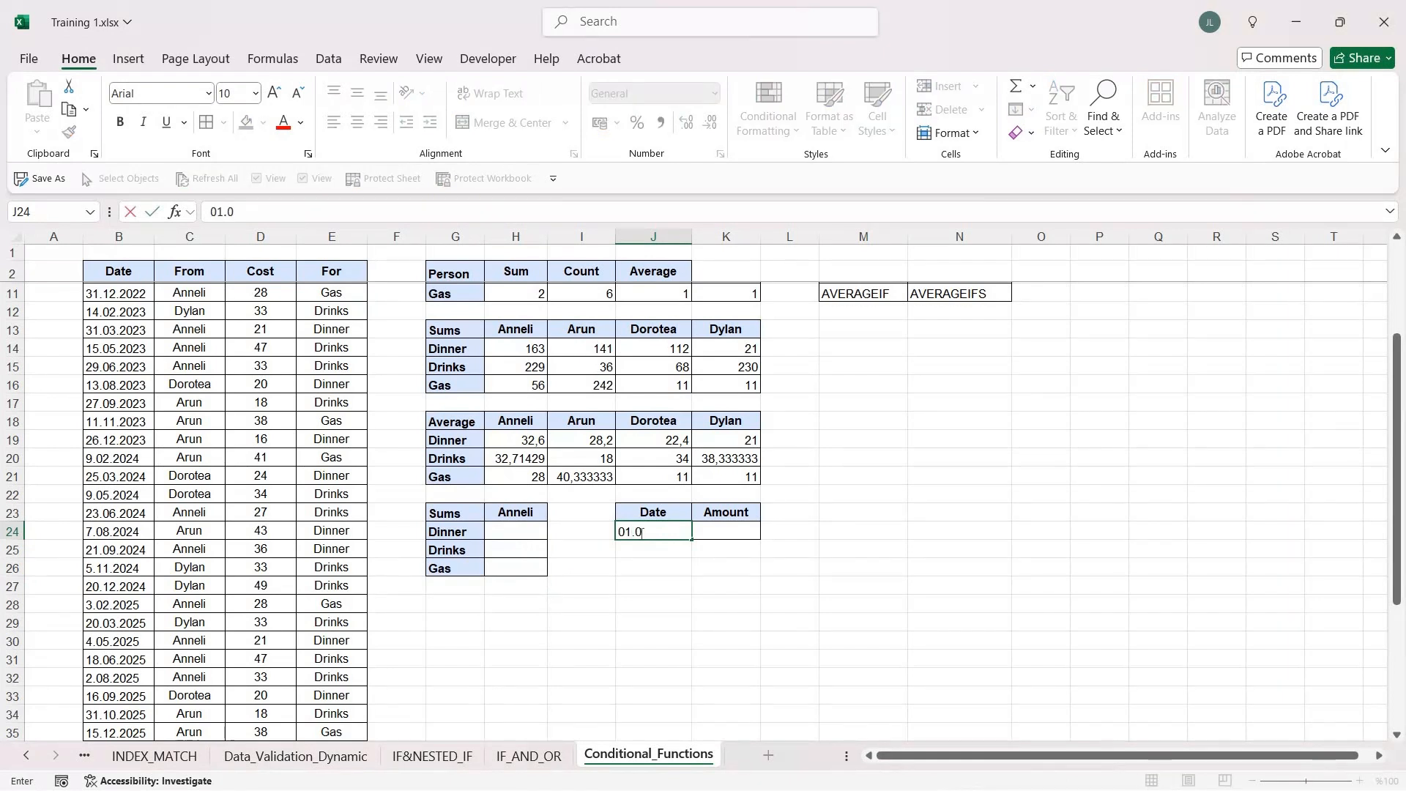
pyautogui.write('1.2024')
pyautogui.press('Return')
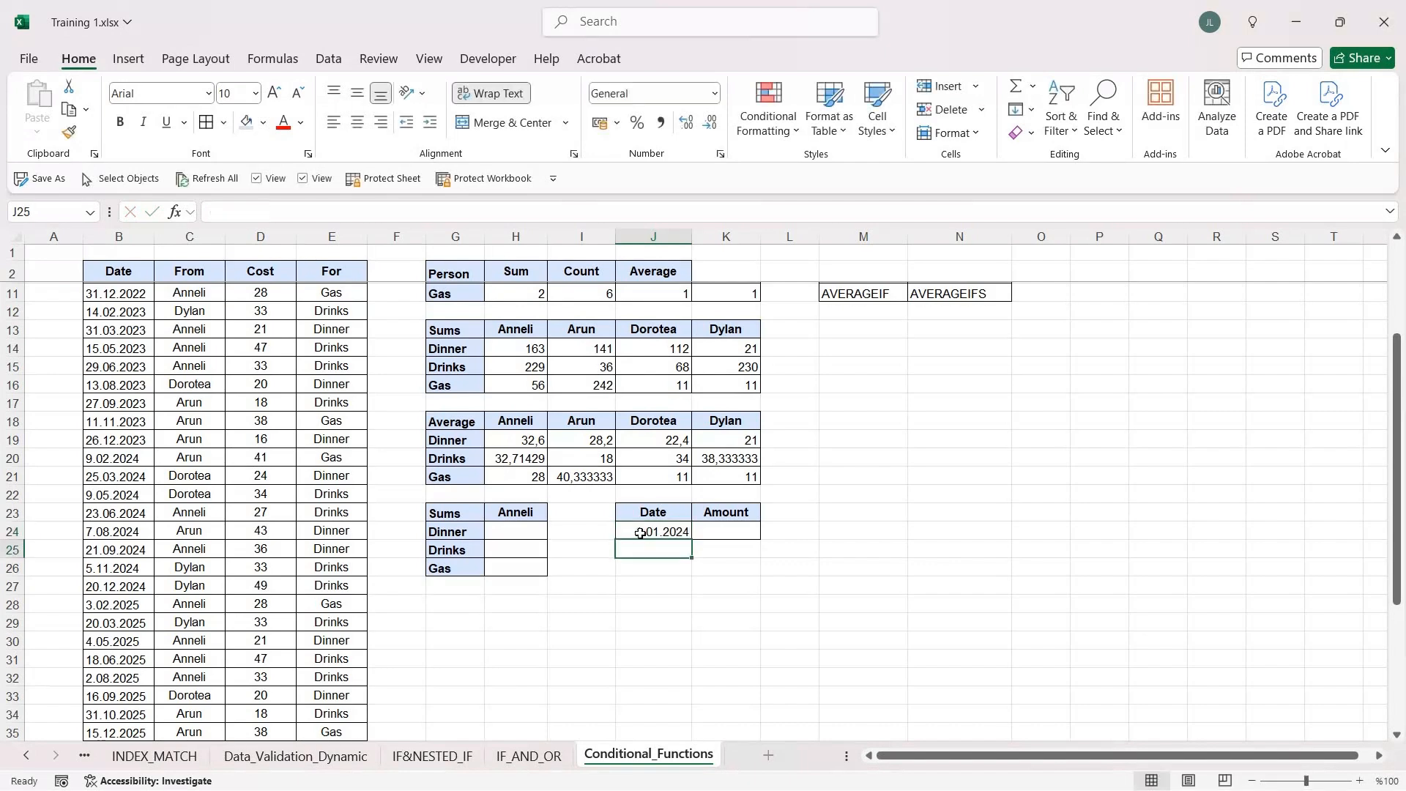
pyautogui.click(742, 526)
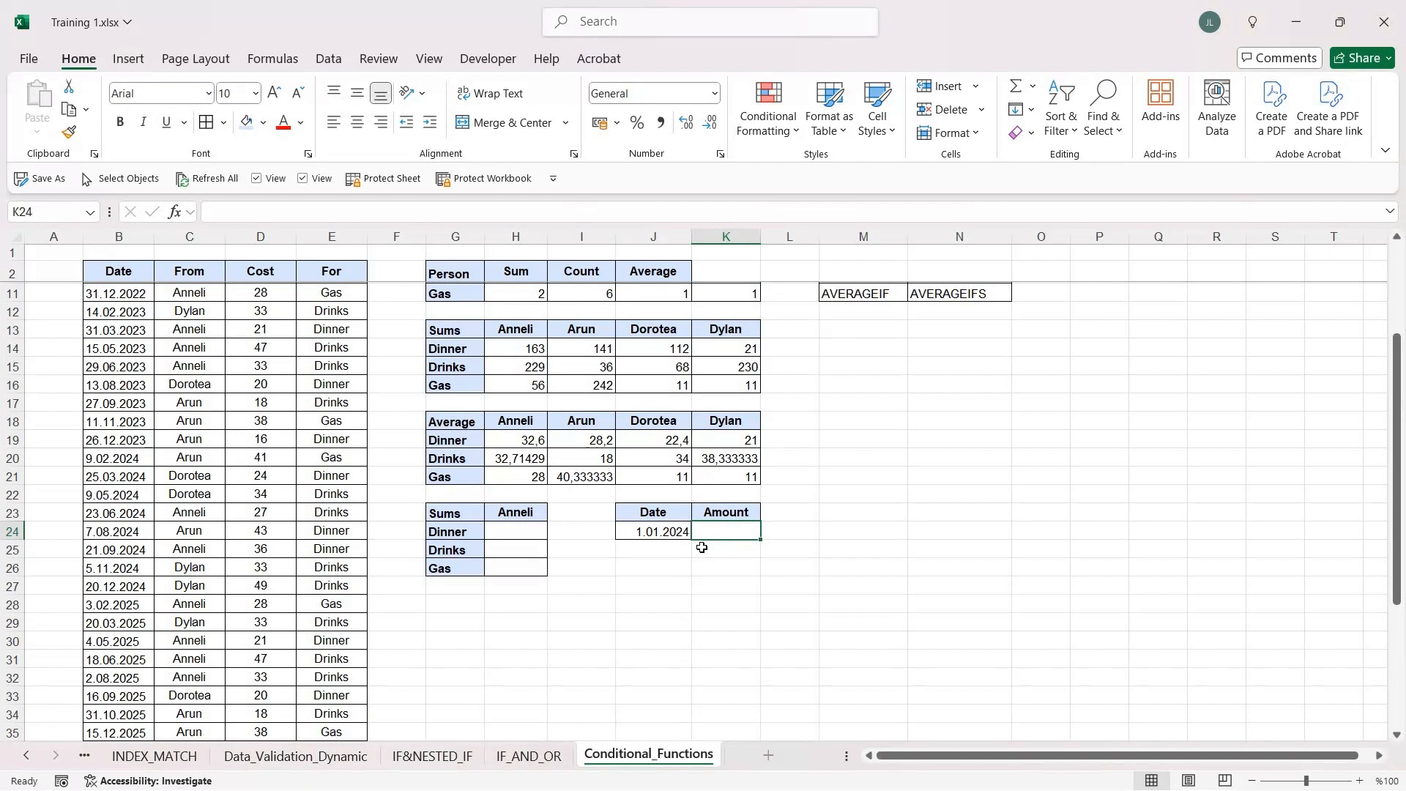
pyautogui.write('25')
pyautogui.press('Return')
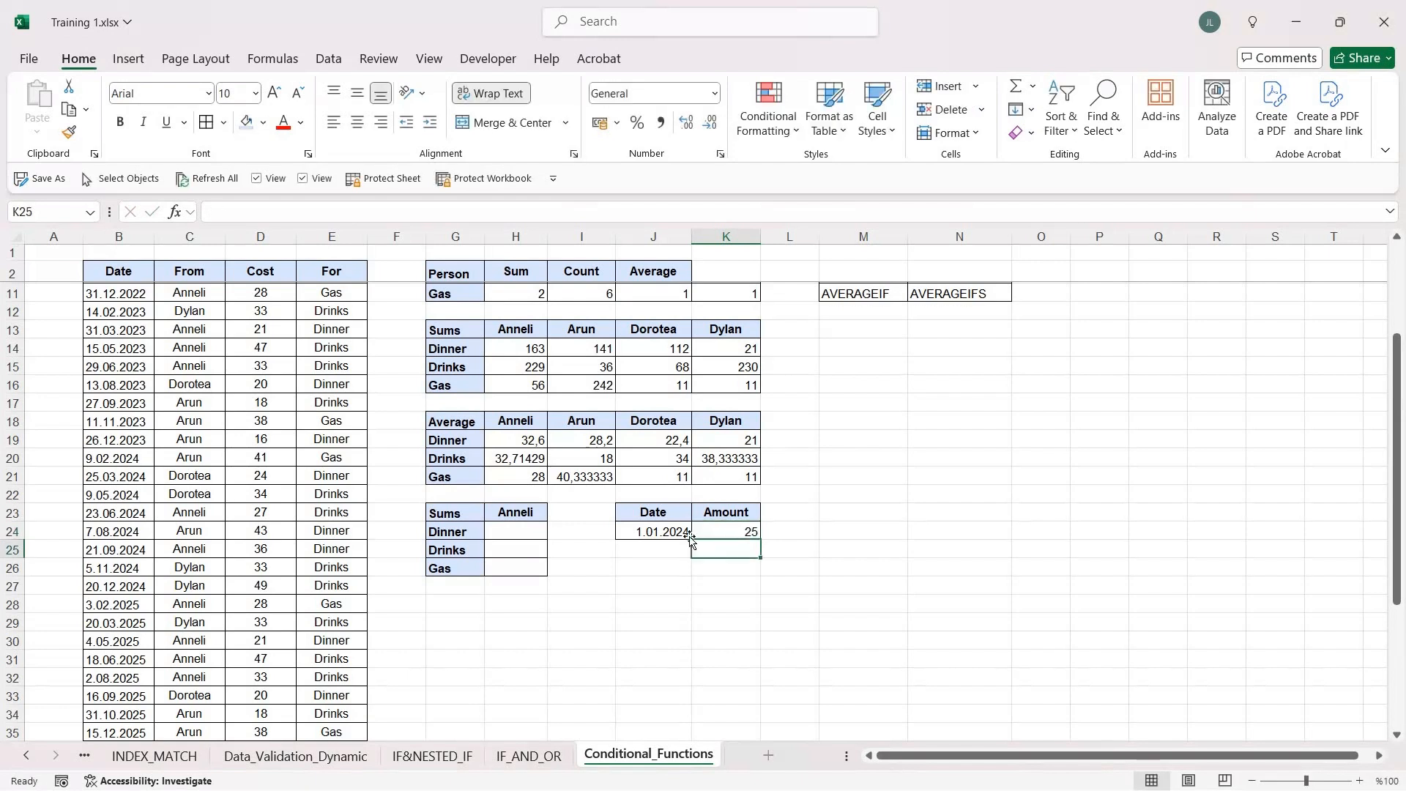
# Step: Start a SUMIFS formula in H24 with the absolute Cost range $D$3:$D$45 as sum range
pyautogui.click(528, 535)
pyautogui.write('=SUM')
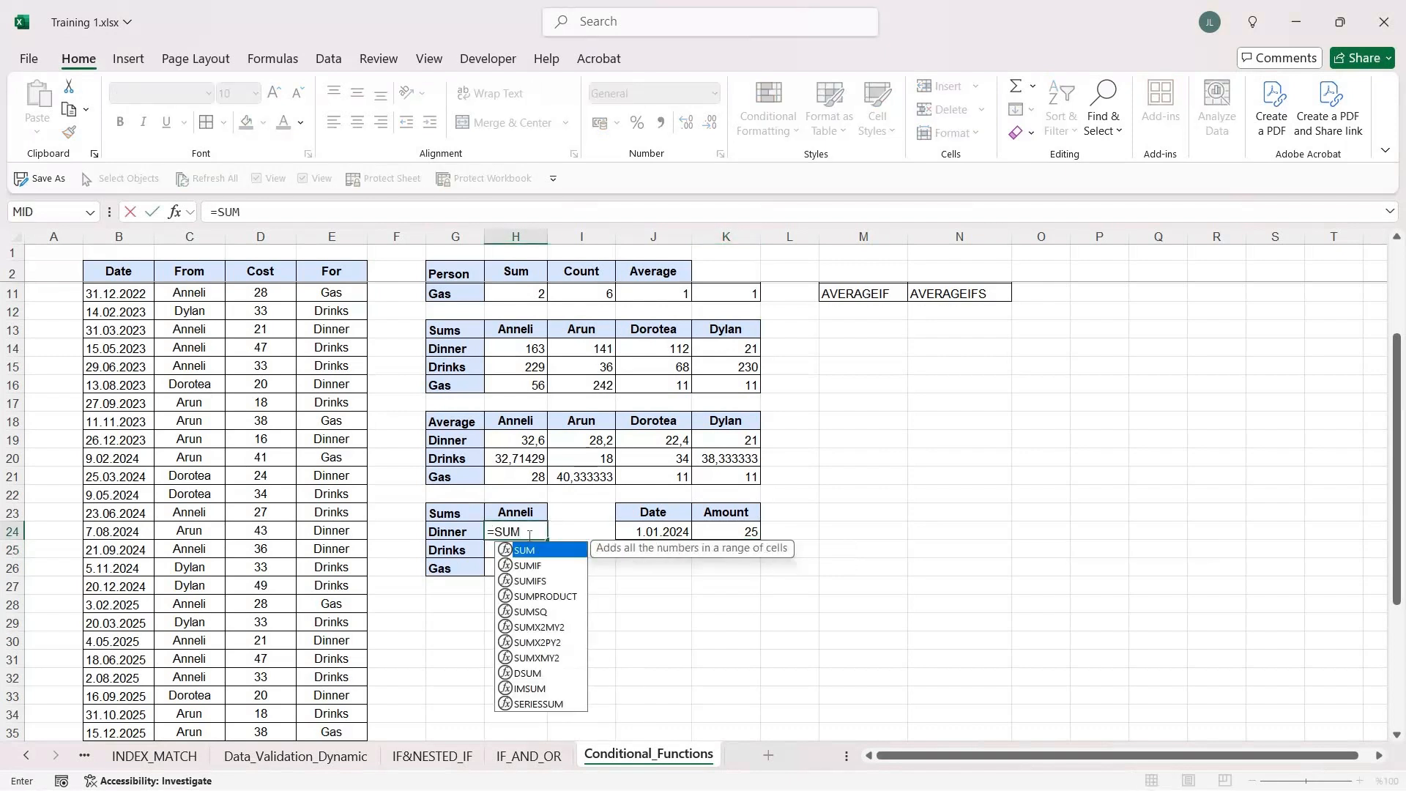
pyautogui.press('Down')
pyautogui.press('Down')
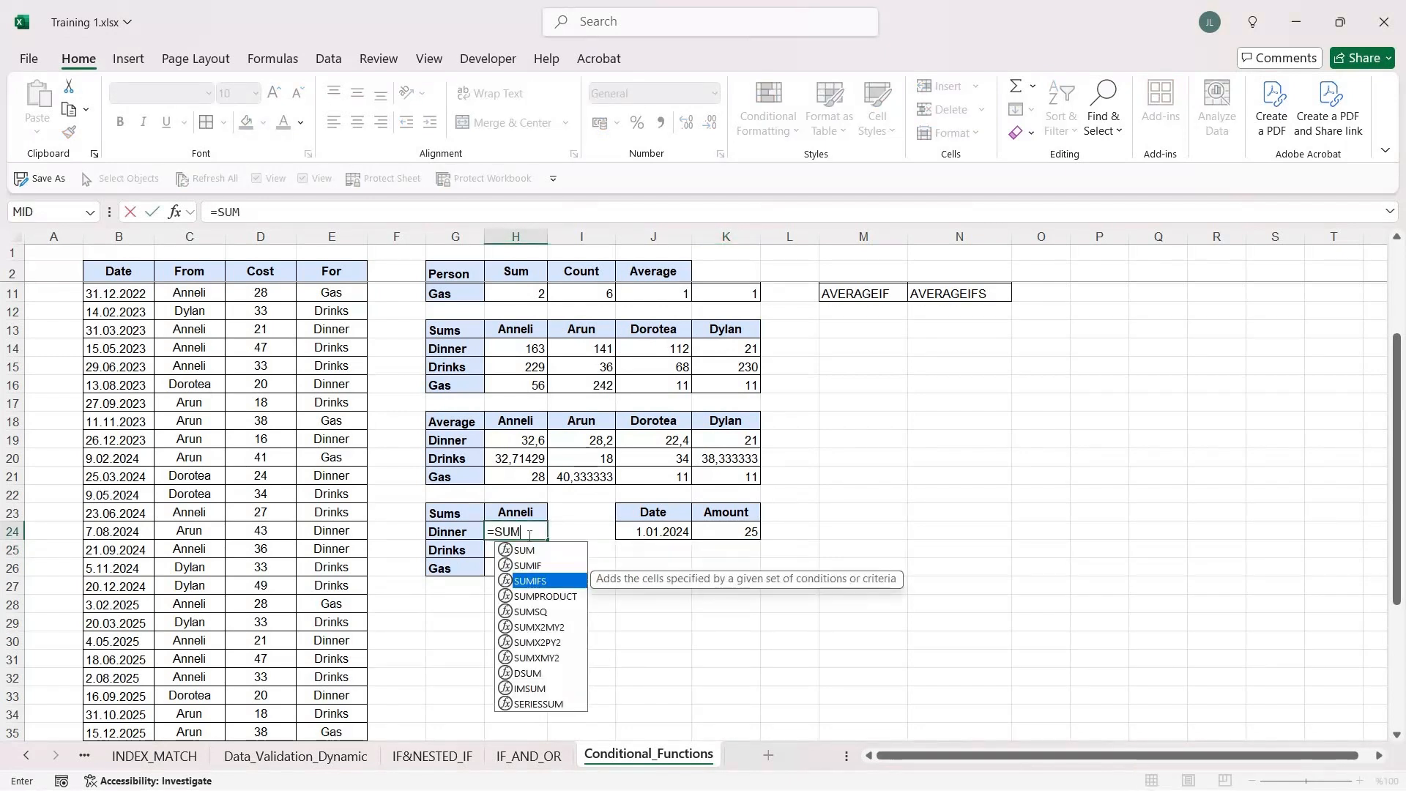
pyautogui.press('Tab')
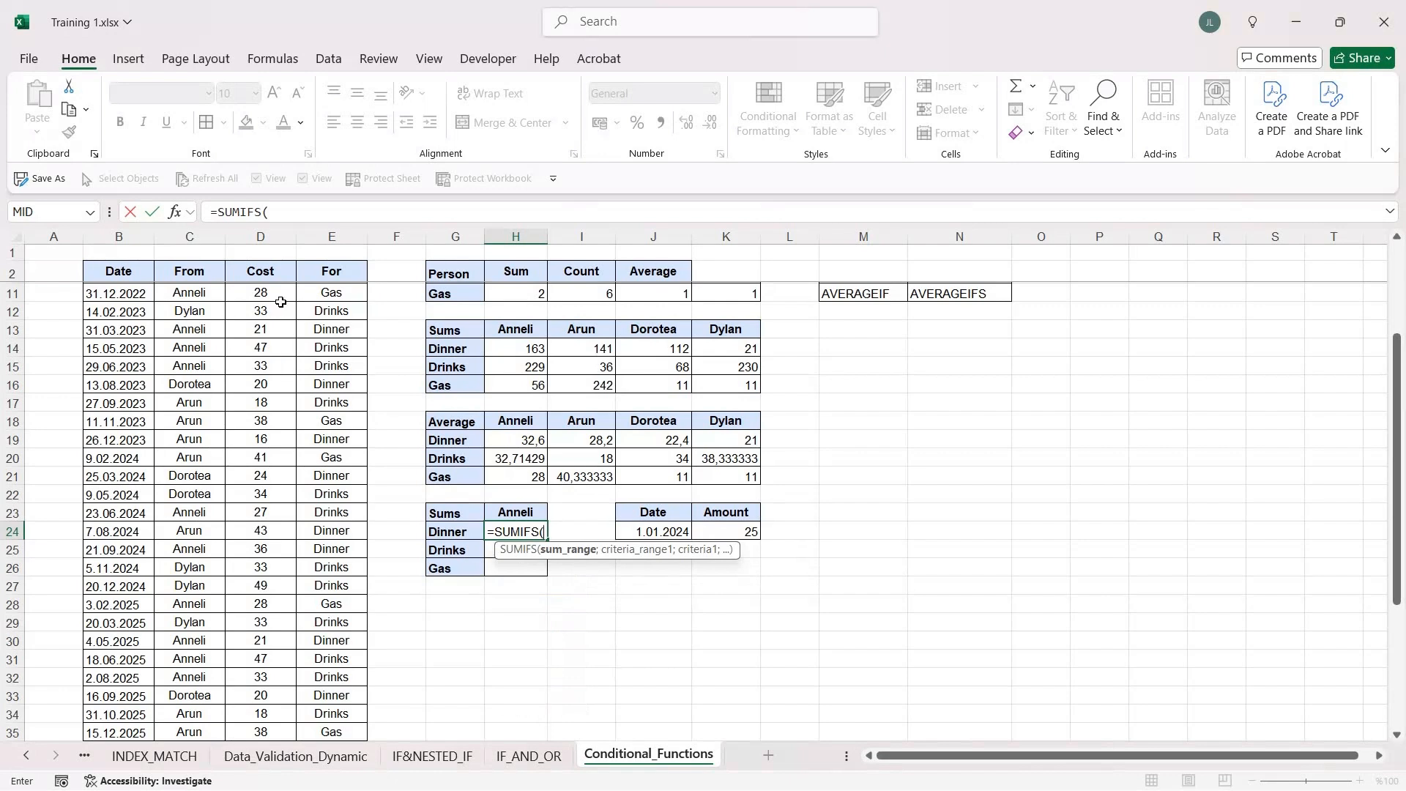
pyautogui.scroll(3, 274, 300)
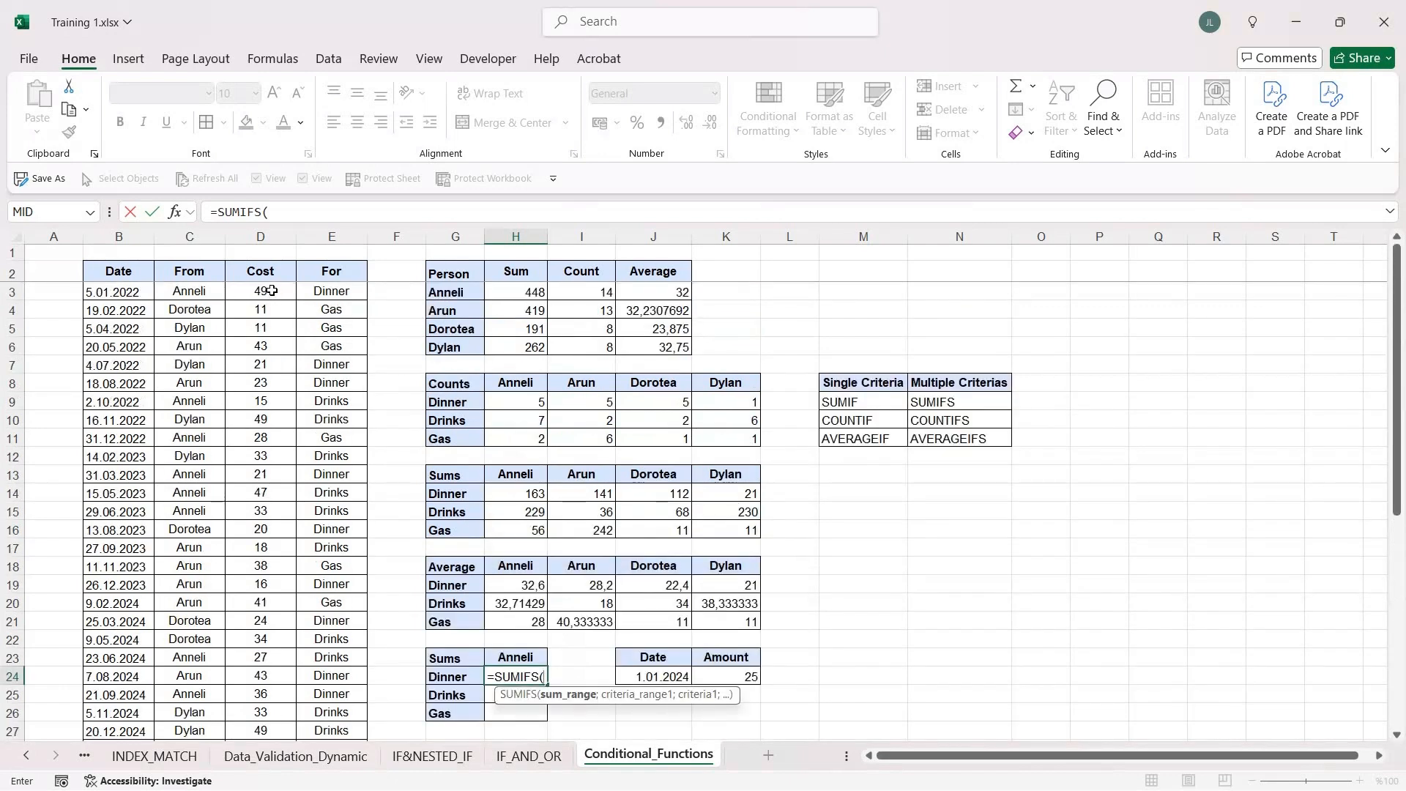
pyautogui.click(272, 290)
pyautogui.hotkey('ctrl', 'shift', 'Down')
pyautogui.press('F4')
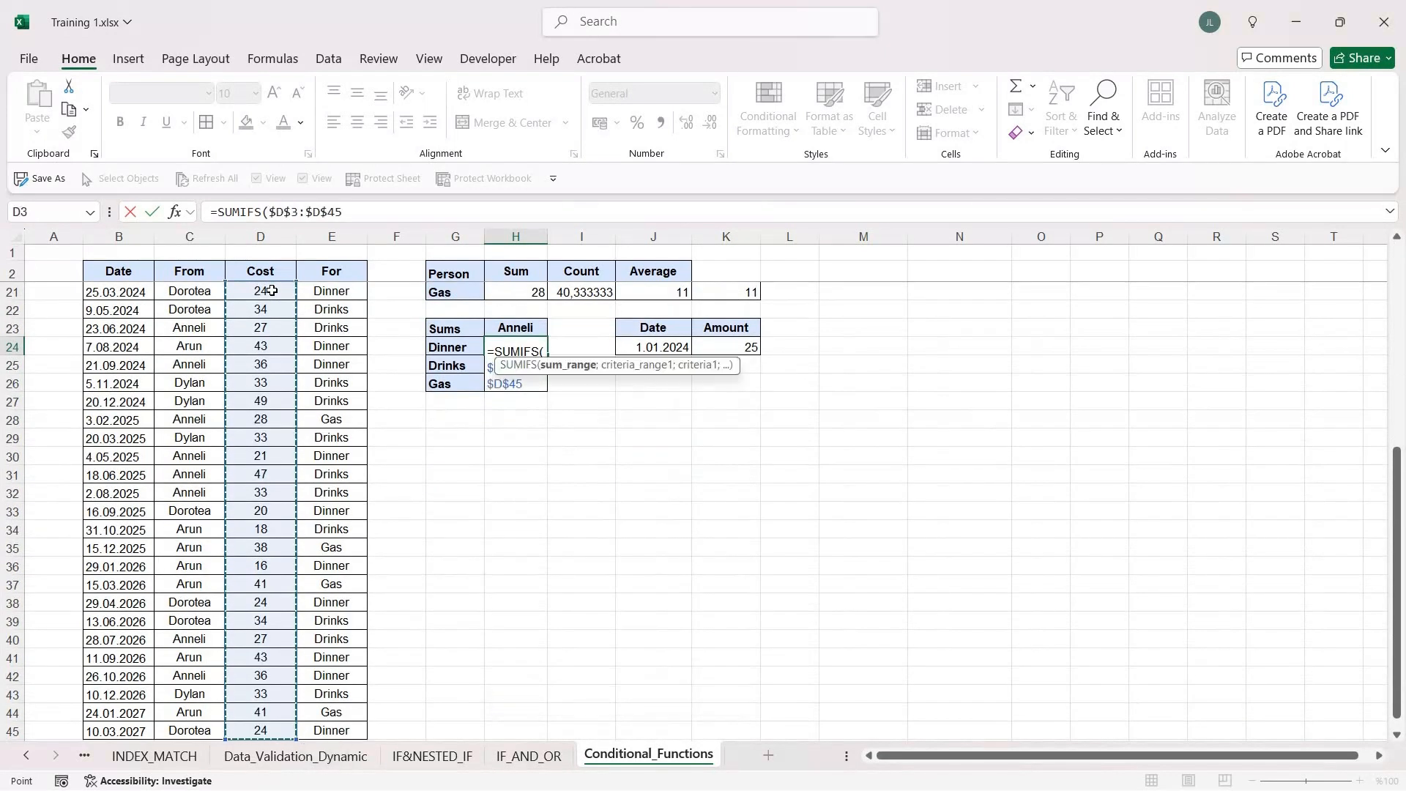
pyautogui.write(';')
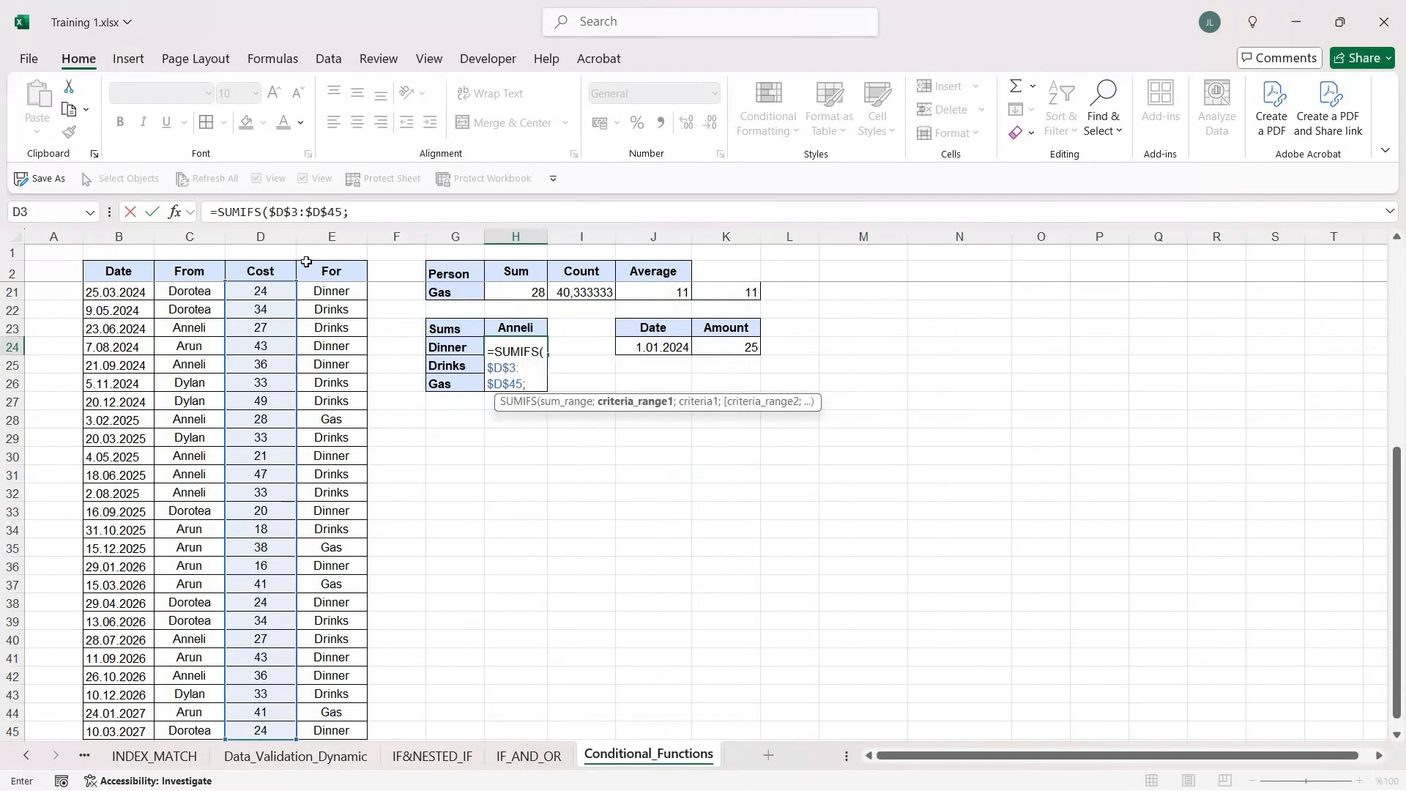
# Step: Add the first criteria range $C$3:$C$45 and criterion $H$23 to the SUMIFS formula in H24
pyautogui.scroll(6, 647, 386)
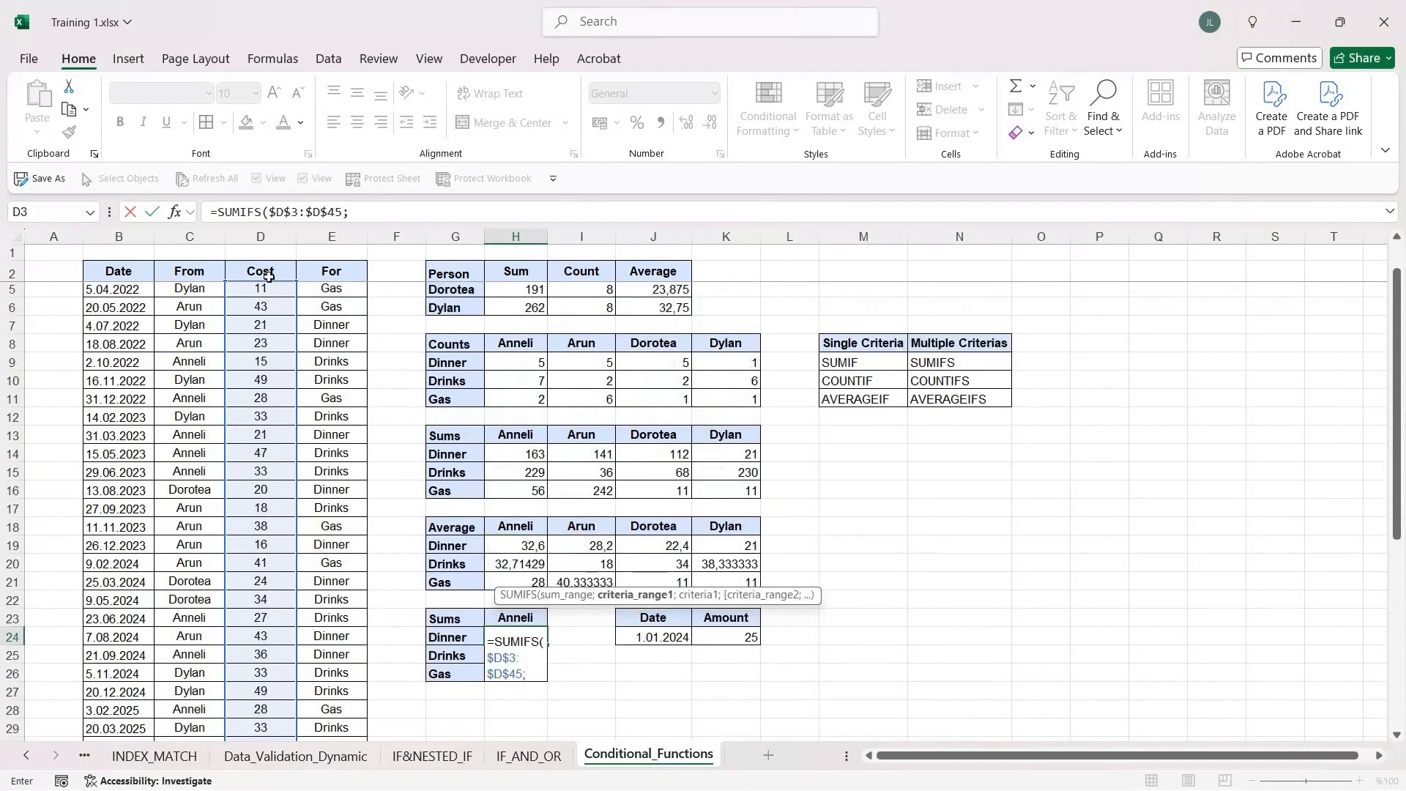
pyautogui.click(194, 290)
pyautogui.press('F4')
pyautogui.hotkey('ctrl', 'shift', 'Down')
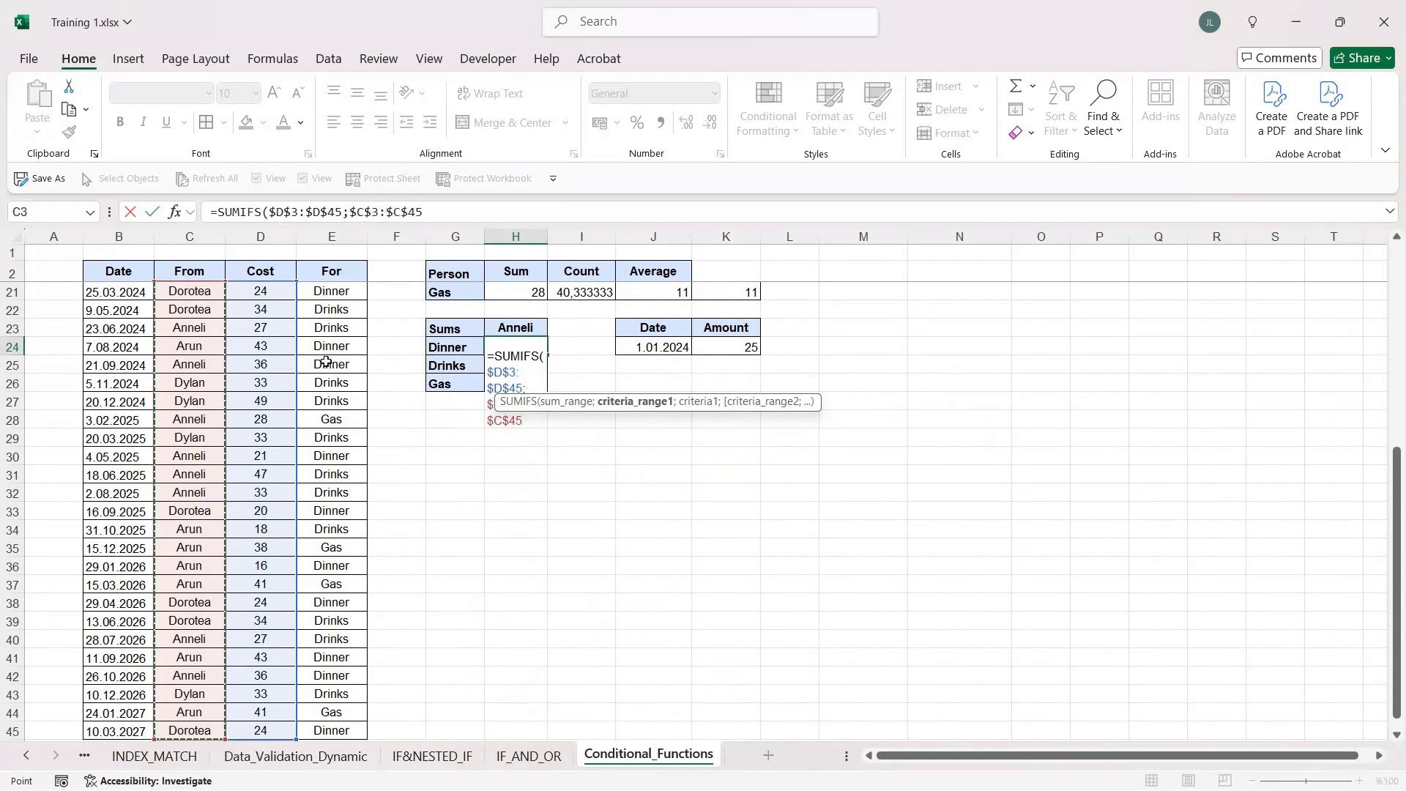
pyautogui.write(';')
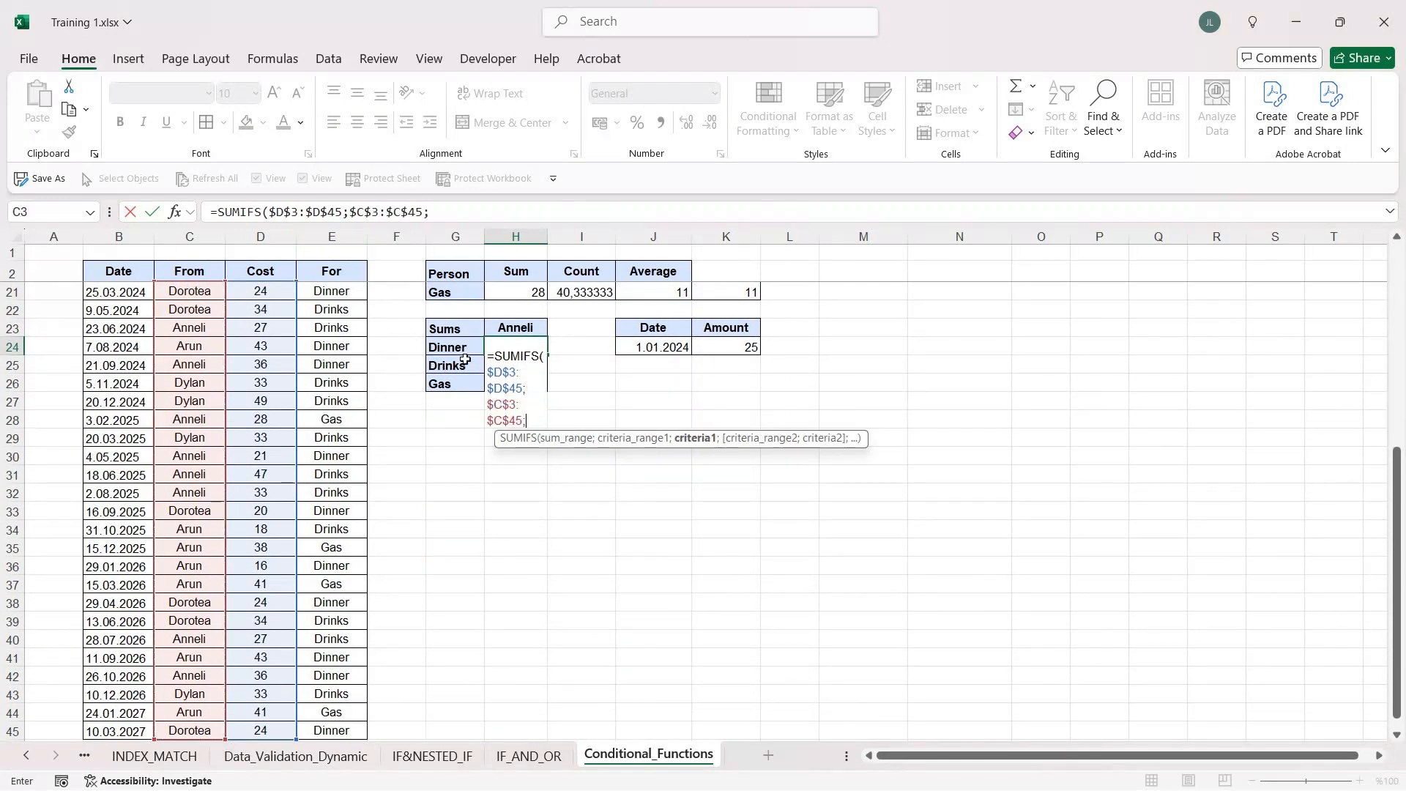
pyautogui.click(523, 326)
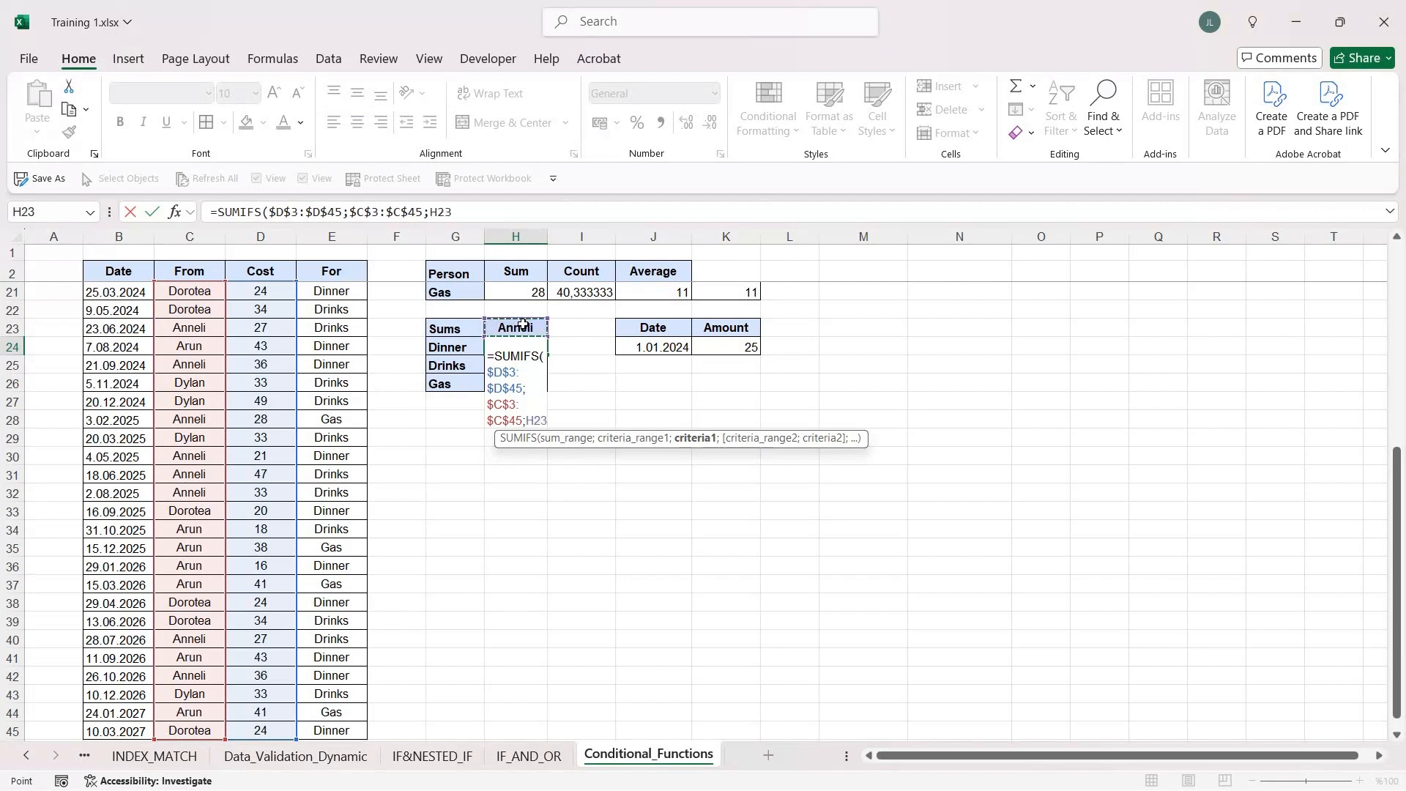
pyautogui.press('F4')
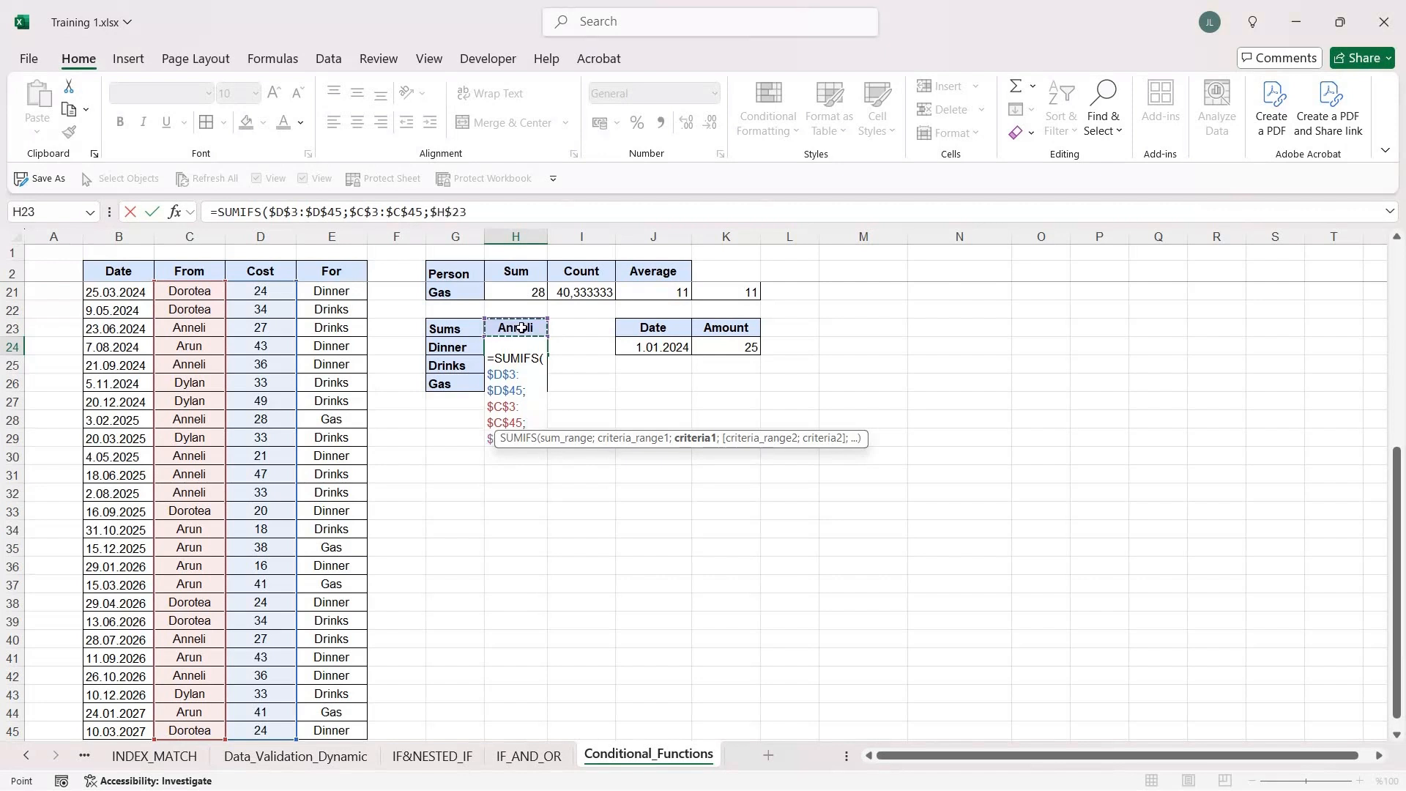
pyautogui.write(';')
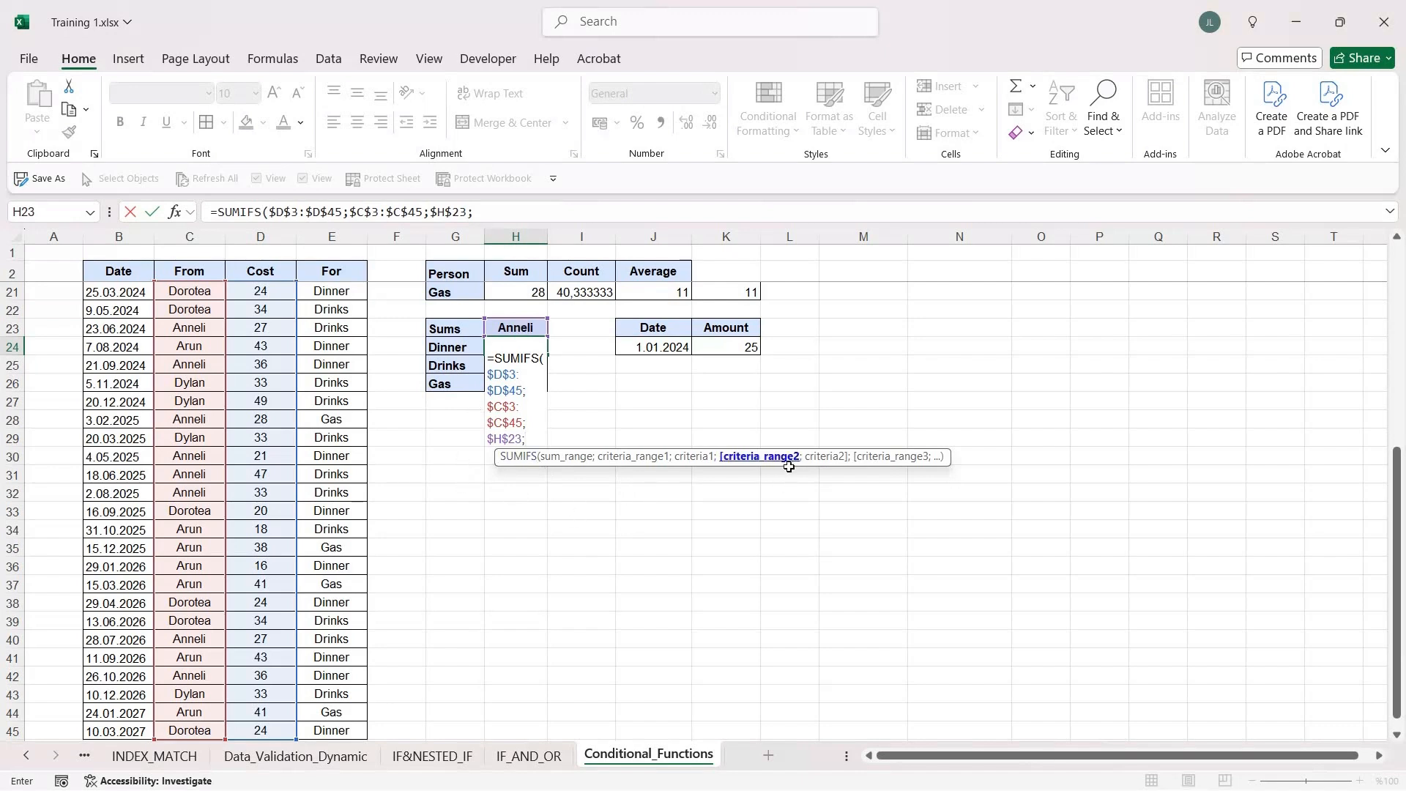
# Step: Add the second criteria range $E$3:$E$45 and criterion G24 to the SUMIFS formula in H24
pyautogui.scroll(6, 498, 491)
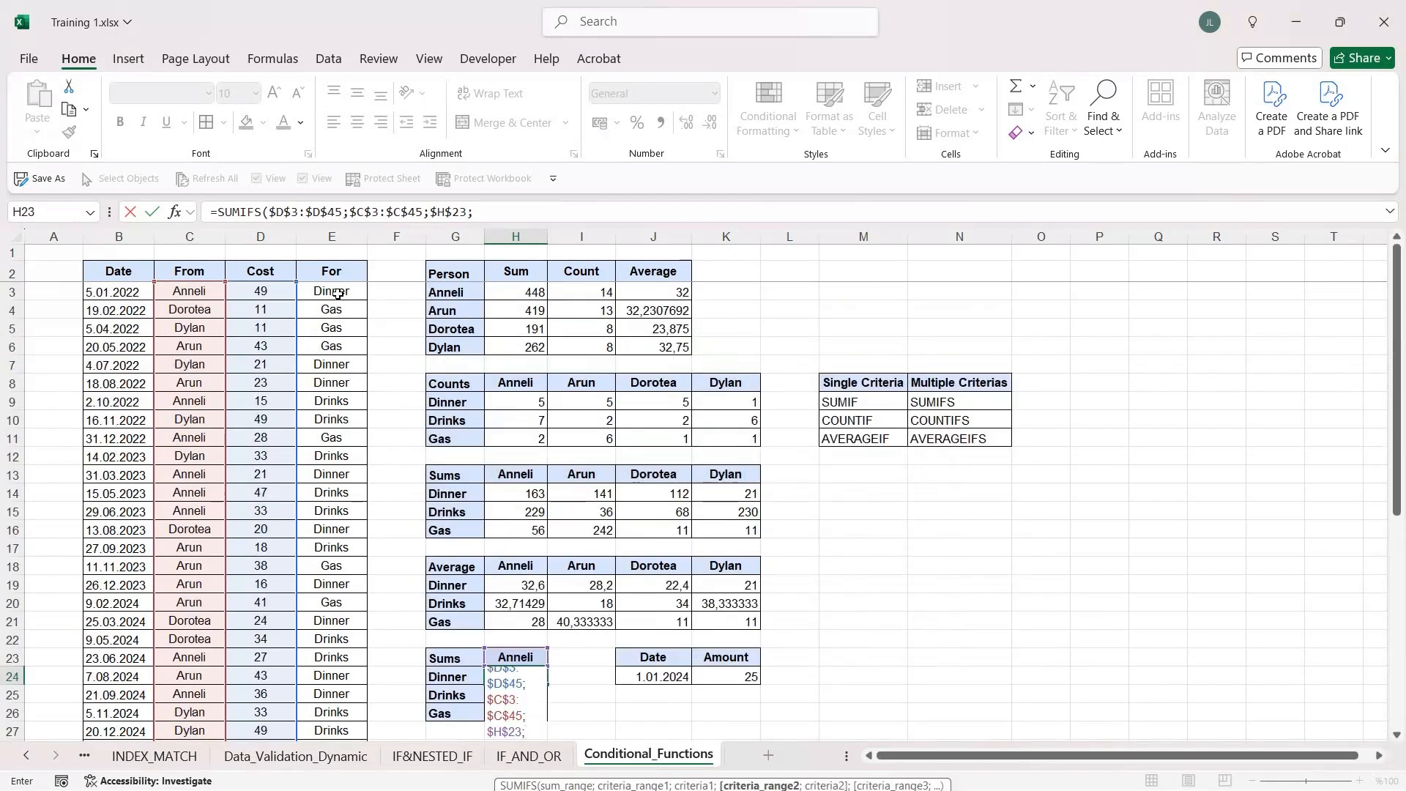
pyautogui.click(338, 293)
pyautogui.hotkey('ctrl', 'shift', 'Down')
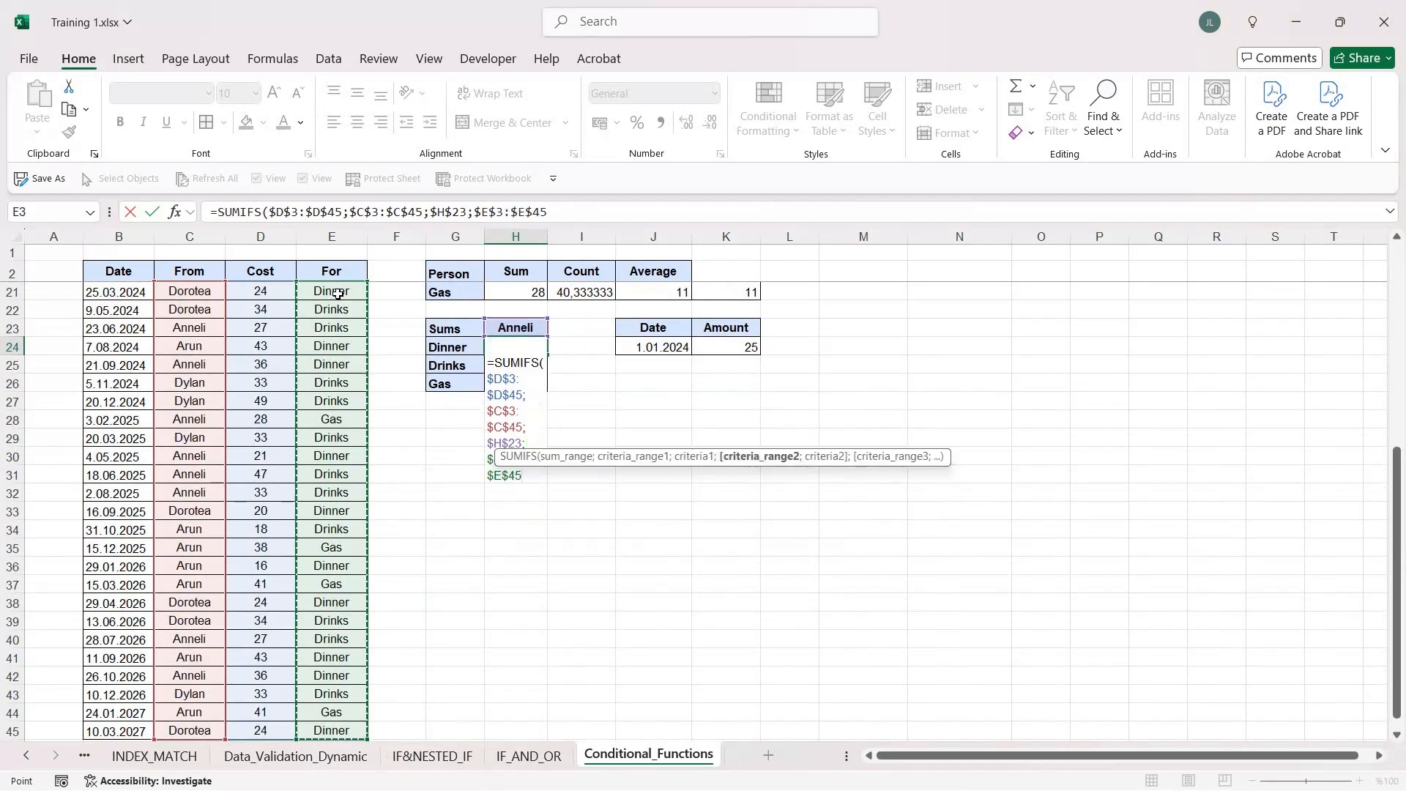
pyautogui.write(';')
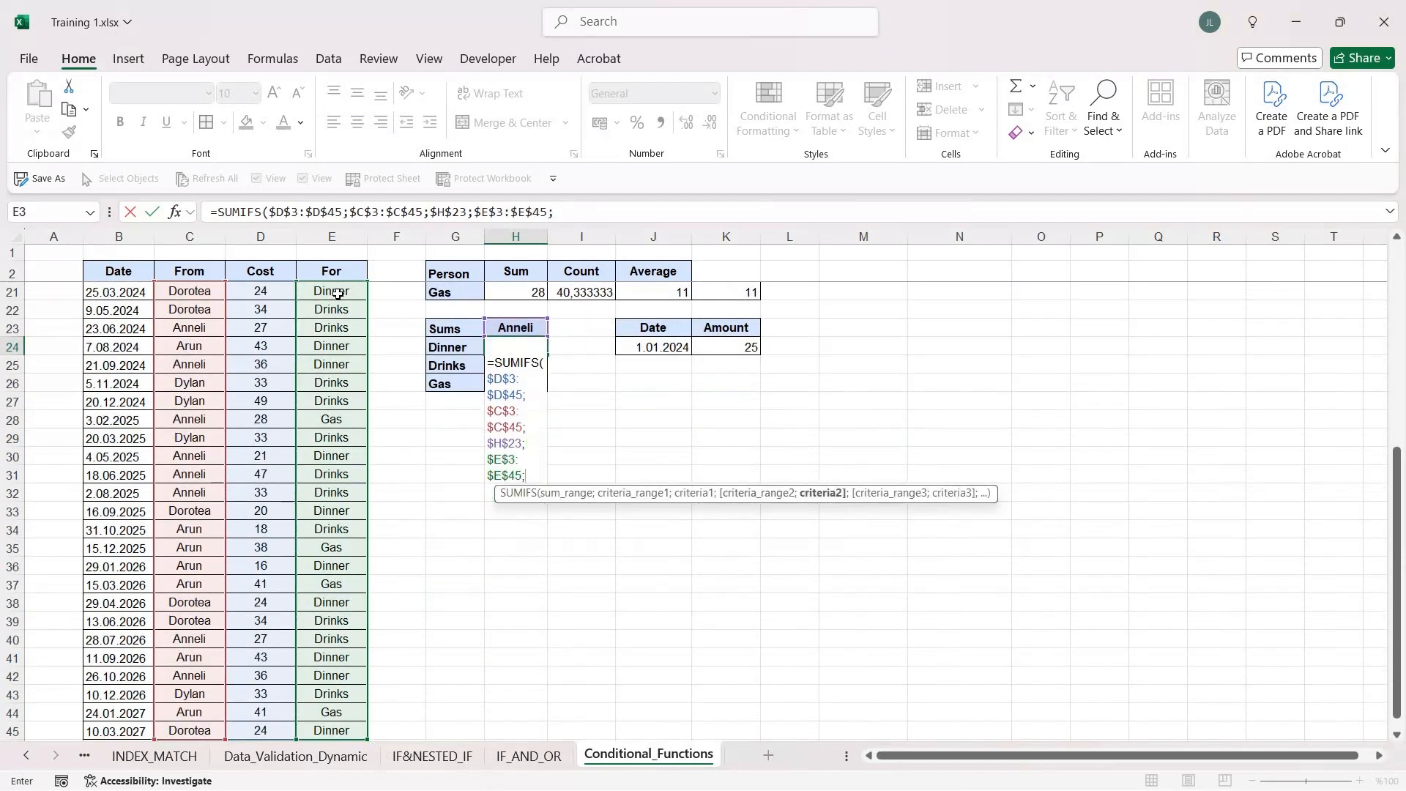
pyautogui.click(470, 351)
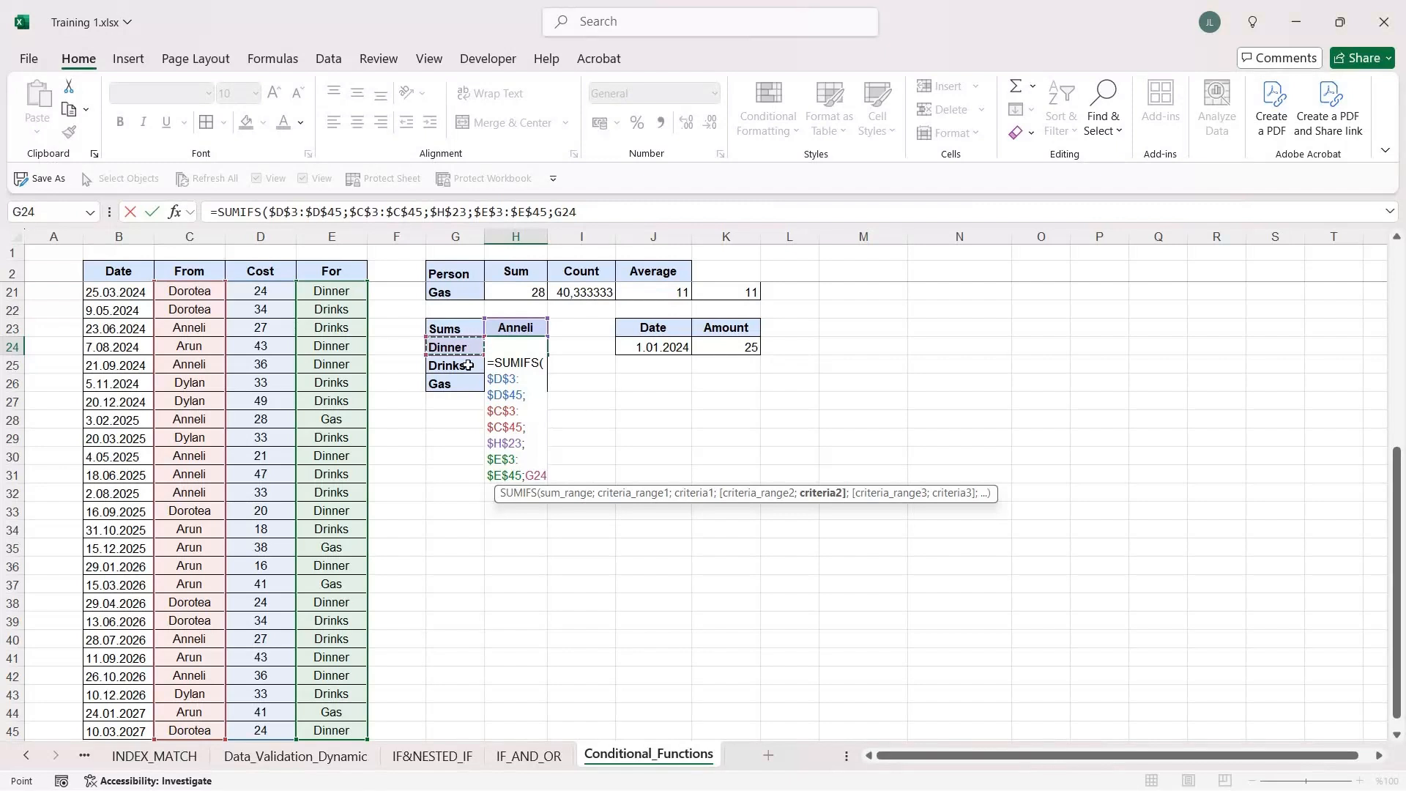
pyautogui.write(';')
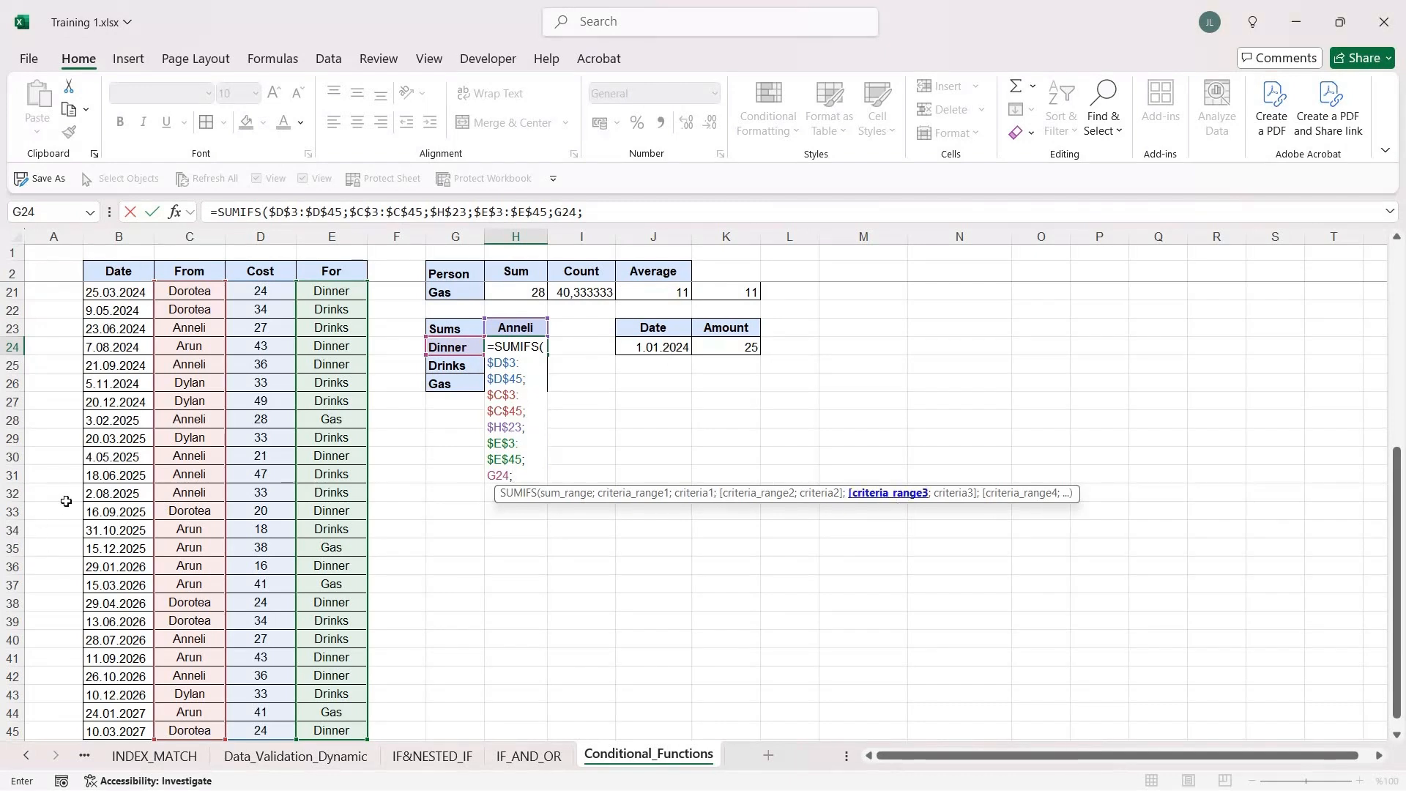
# Step: Add the third criteria range $B$3:$B$45 with criterion ">"&$J$24 to the SUMIFS formula in H24
pyautogui.scroll(6, 124, 446)
pyautogui.click(128, 289)
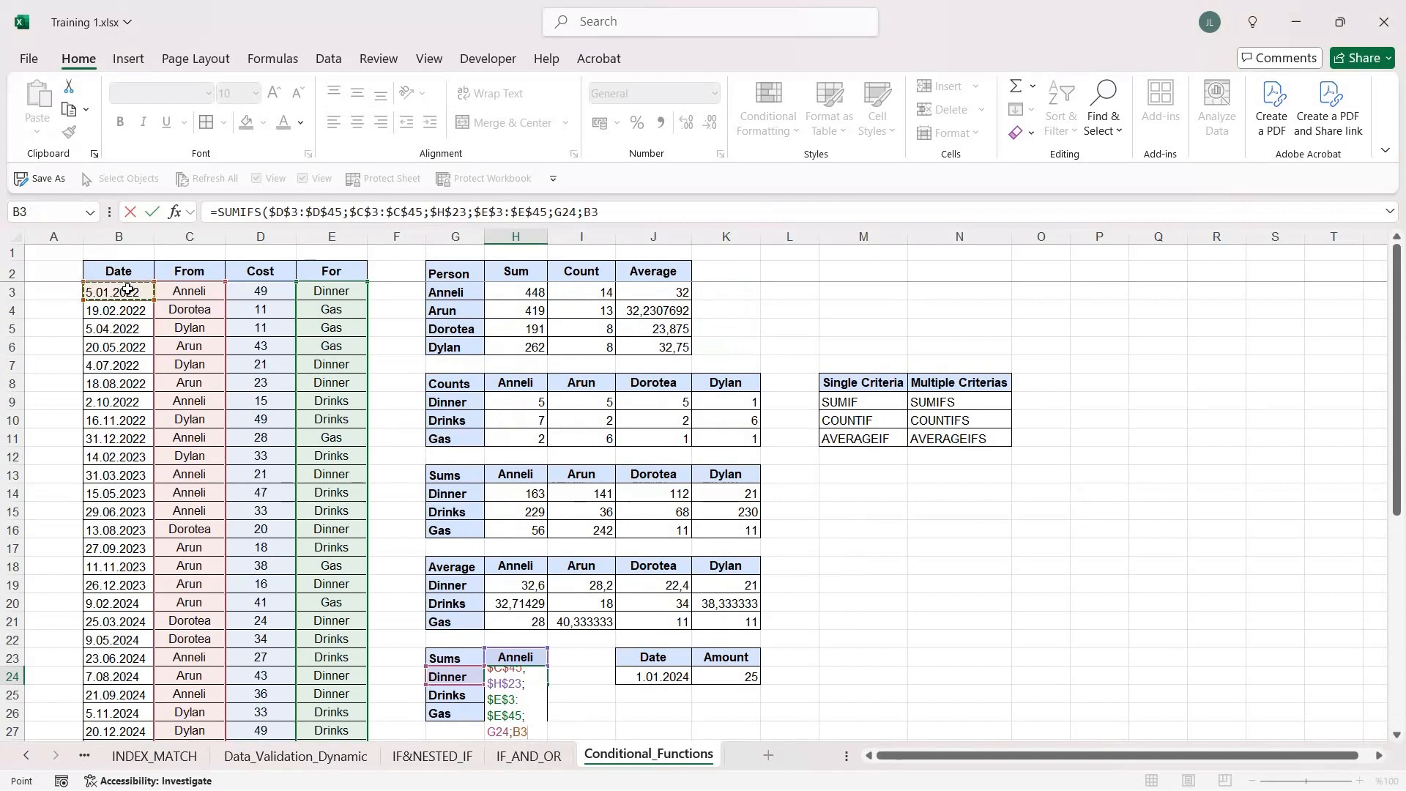
pyautogui.hotkey('ctrl', 'shift', 'Down')
pyautogui.press('F4')
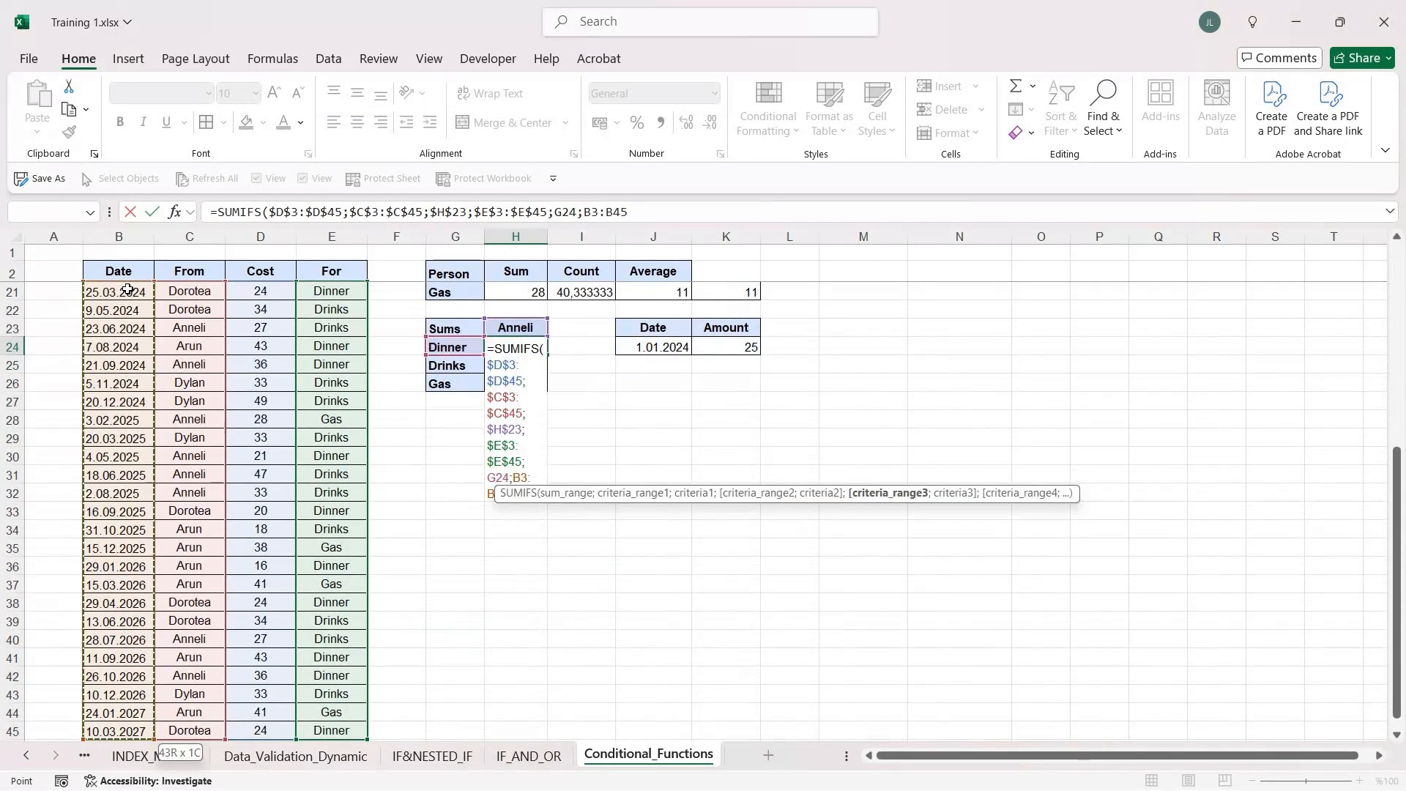
pyautogui.write(';">')
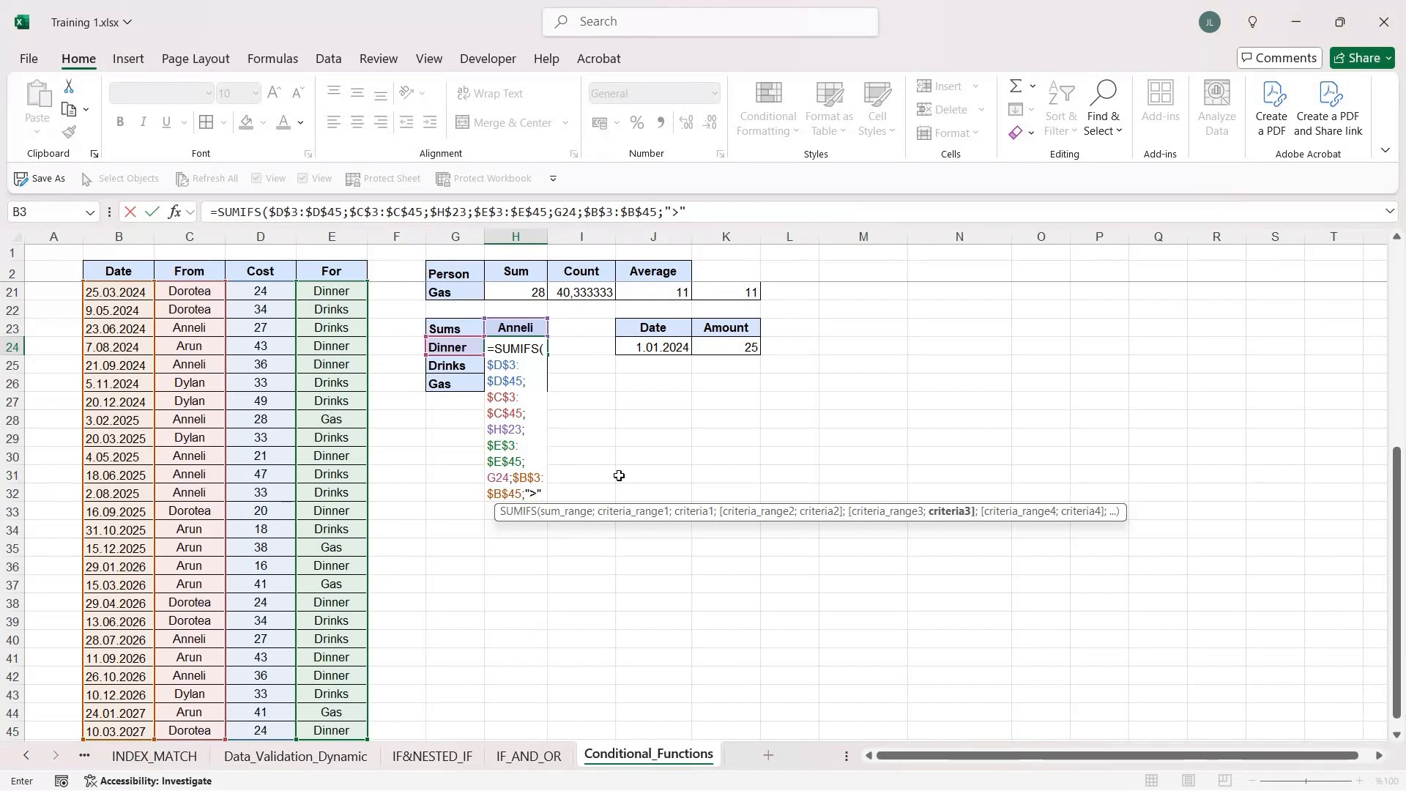
pyautogui.write('&')
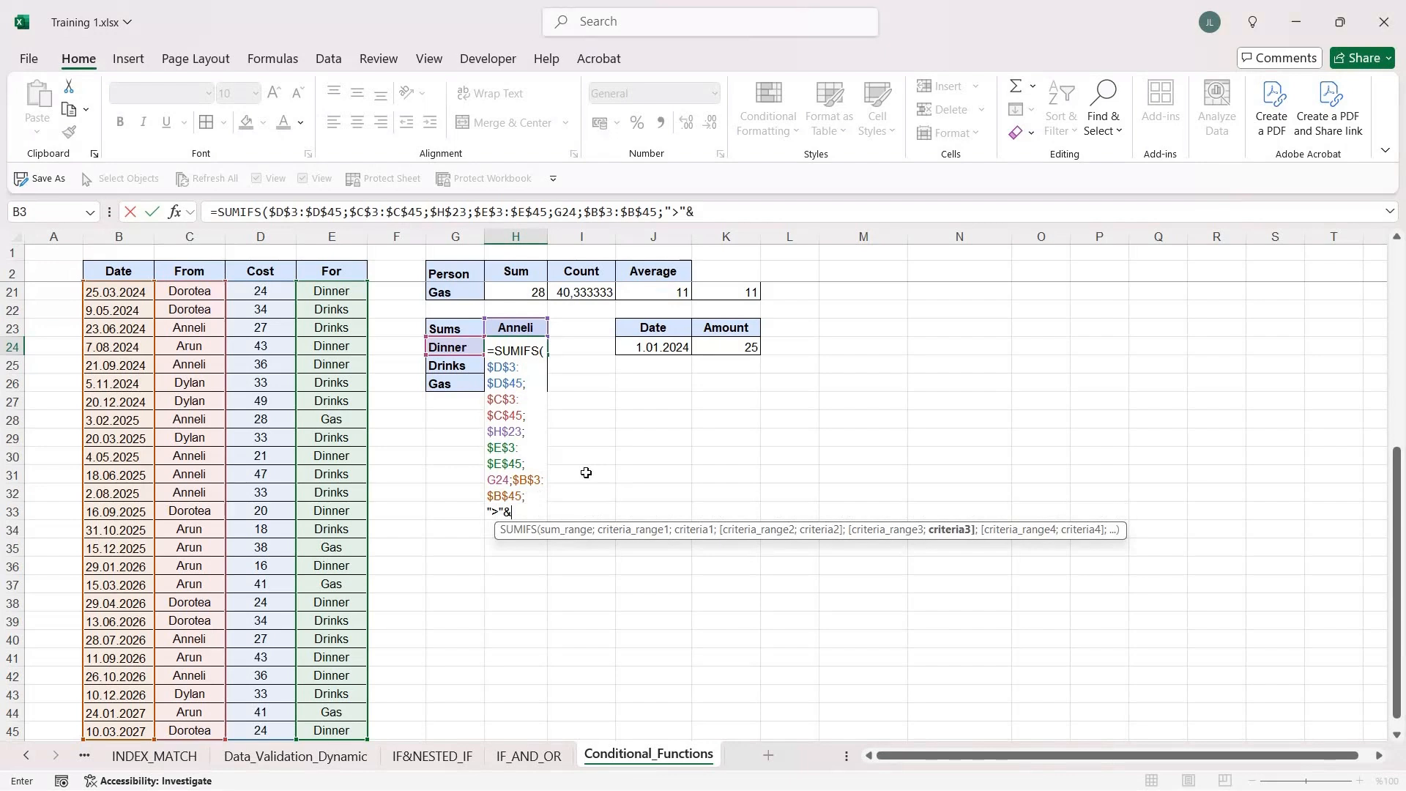
pyautogui.click(670, 348)
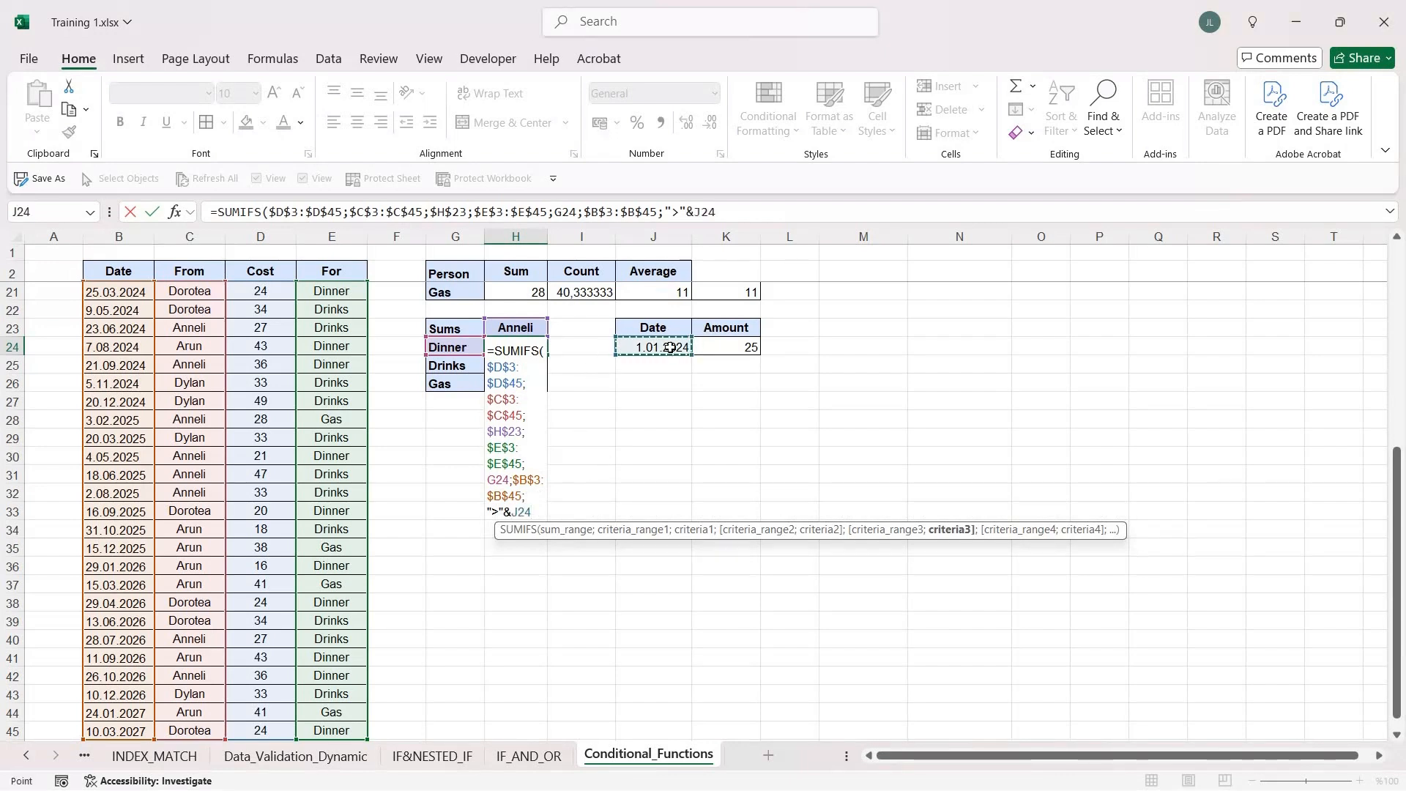
pyautogui.press('F4')
pyautogui.write(';')
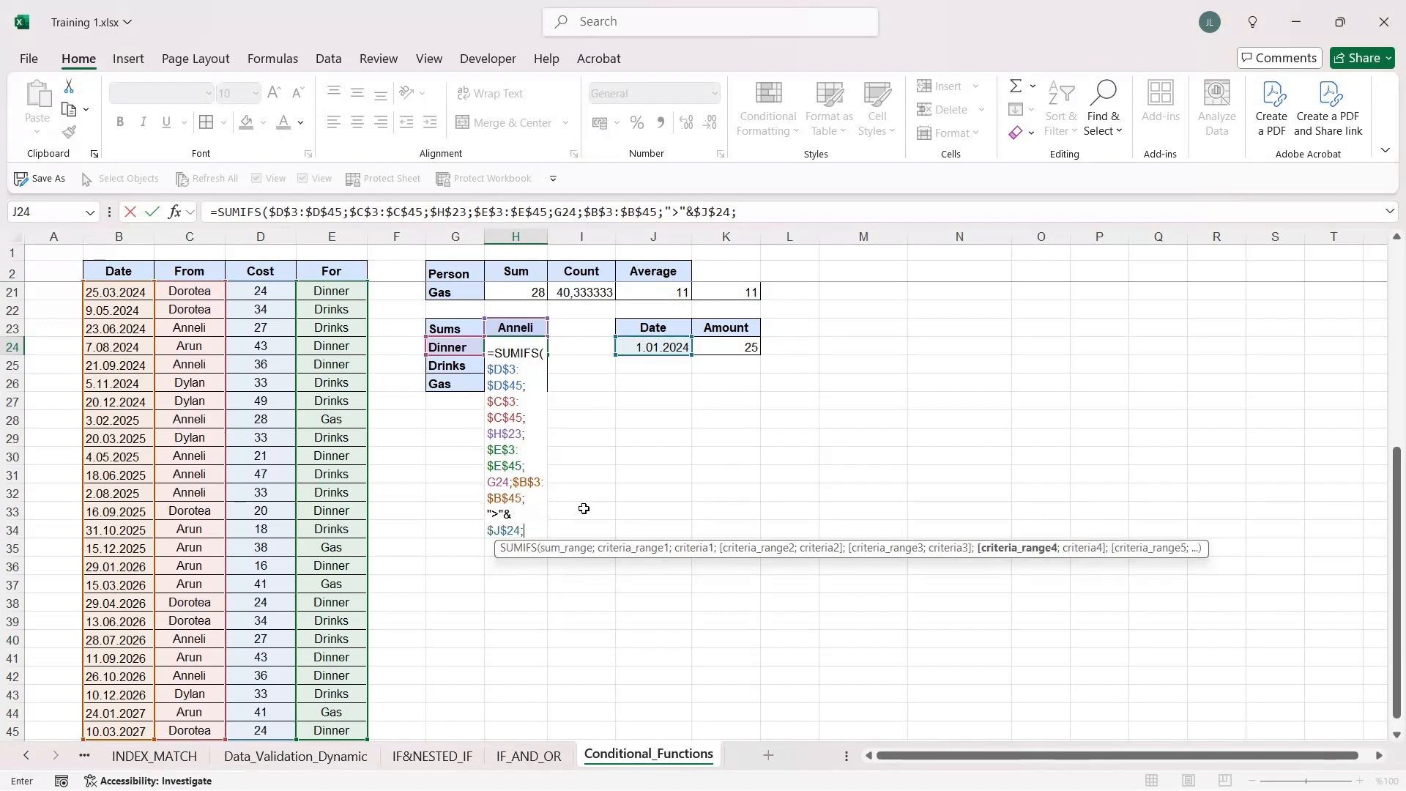
# Step: Add the fourth criteria range $D$3:$D$45 with criterion ">"&$K$24 and complete the SUMIFS formula in H24
pyautogui.scroll(6, 623, 508)
pyautogui.click(275, 291)
pyautogui.hotkey('ctrl', 'shift', 'Down')
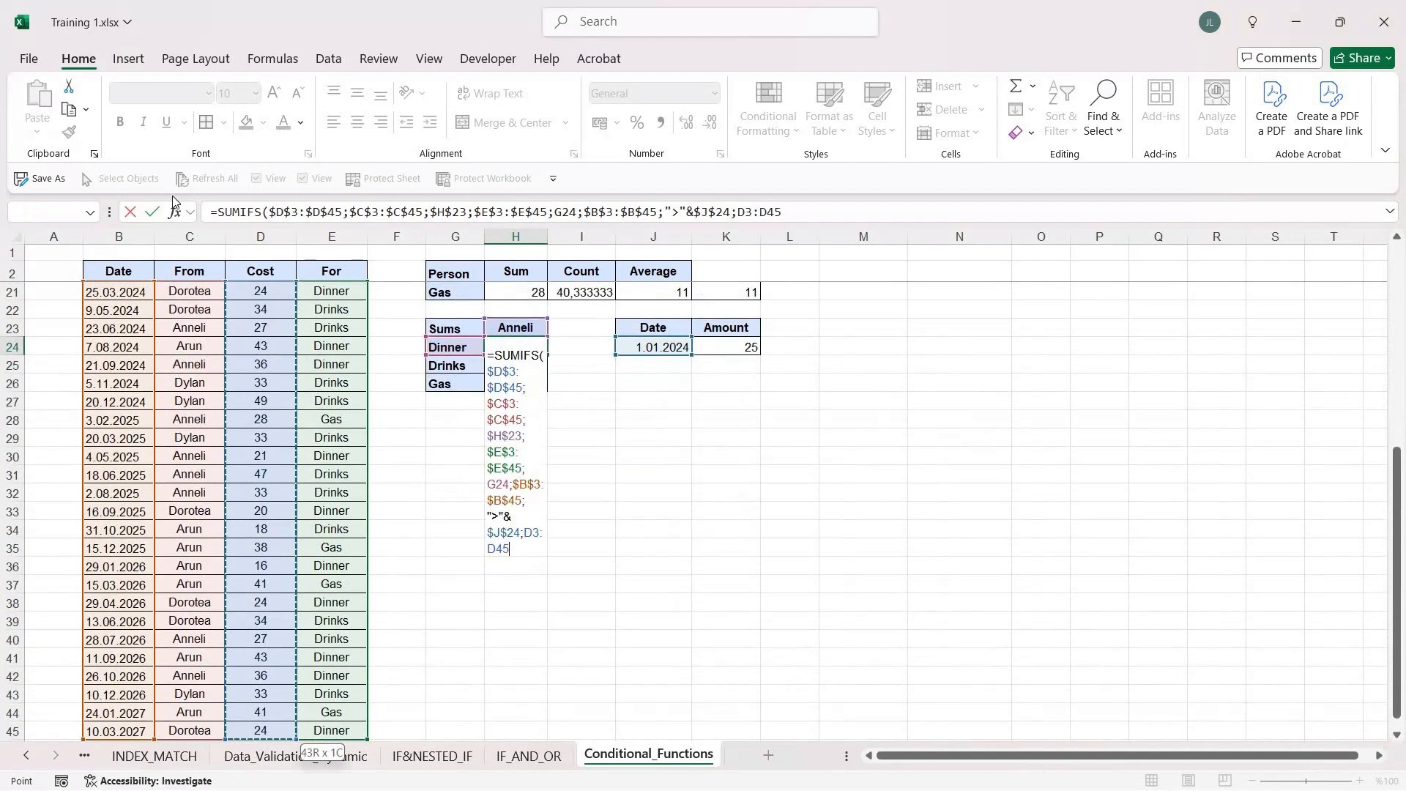
pyautogui.press('F4')
pyautogui.write(';">')
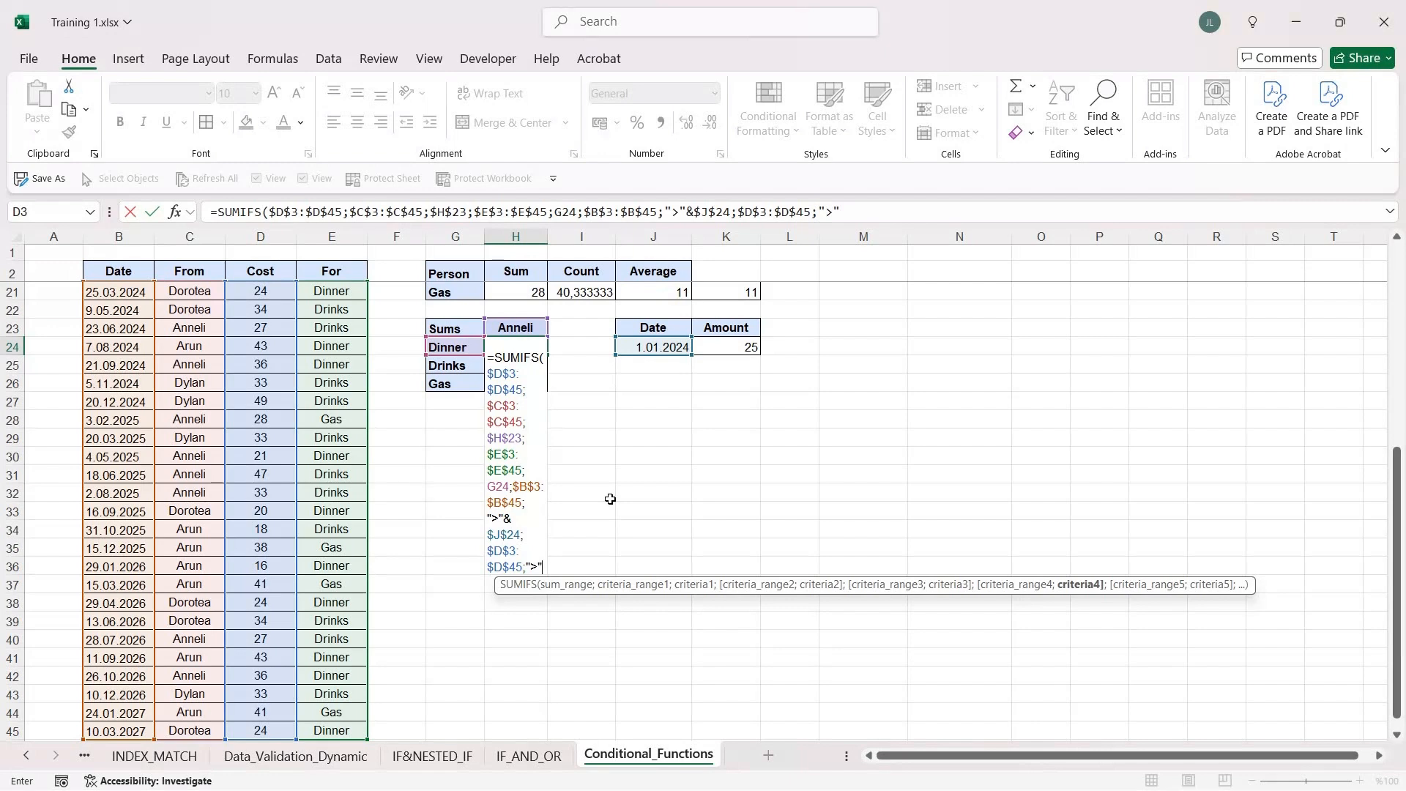
pyautogui.write('&')
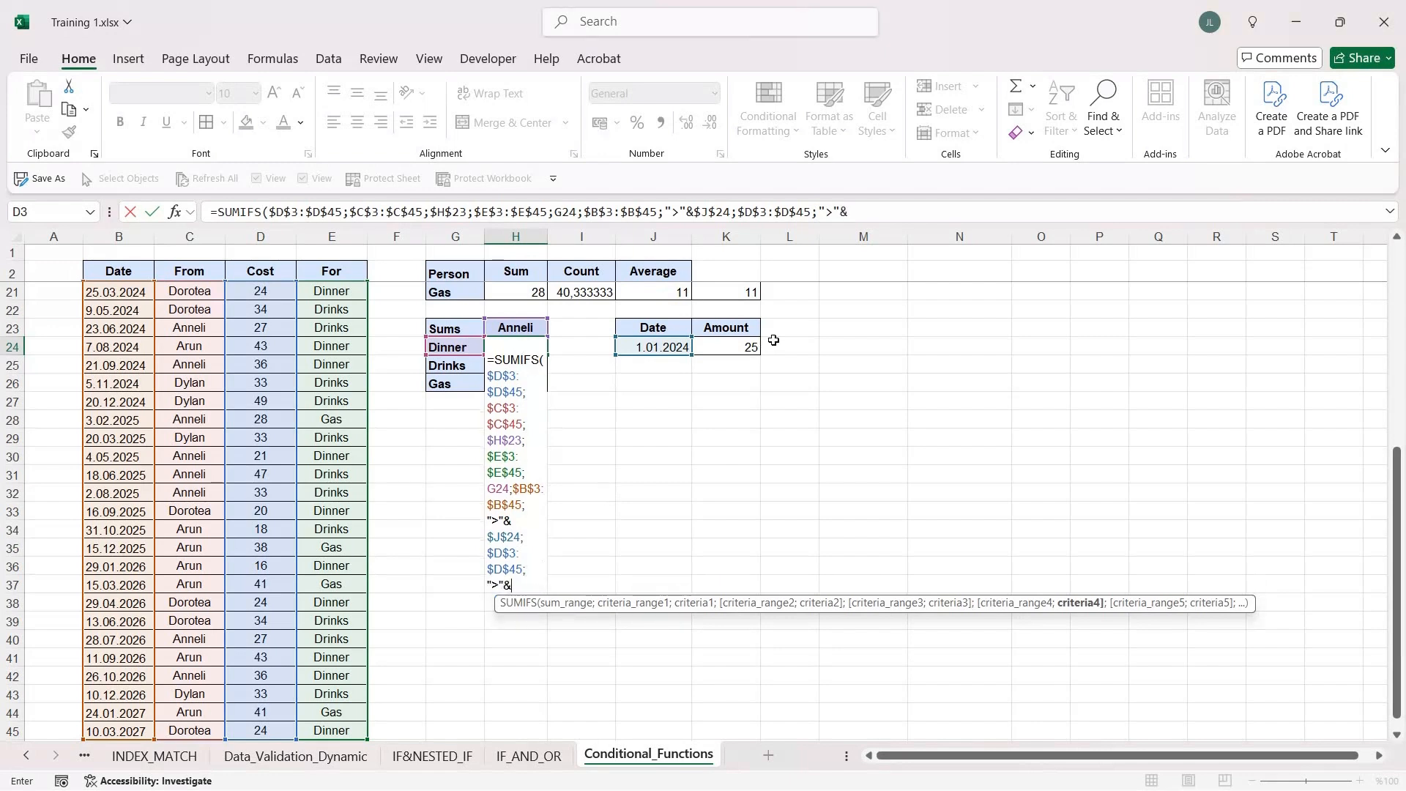
pyautogui.click(737, 346)
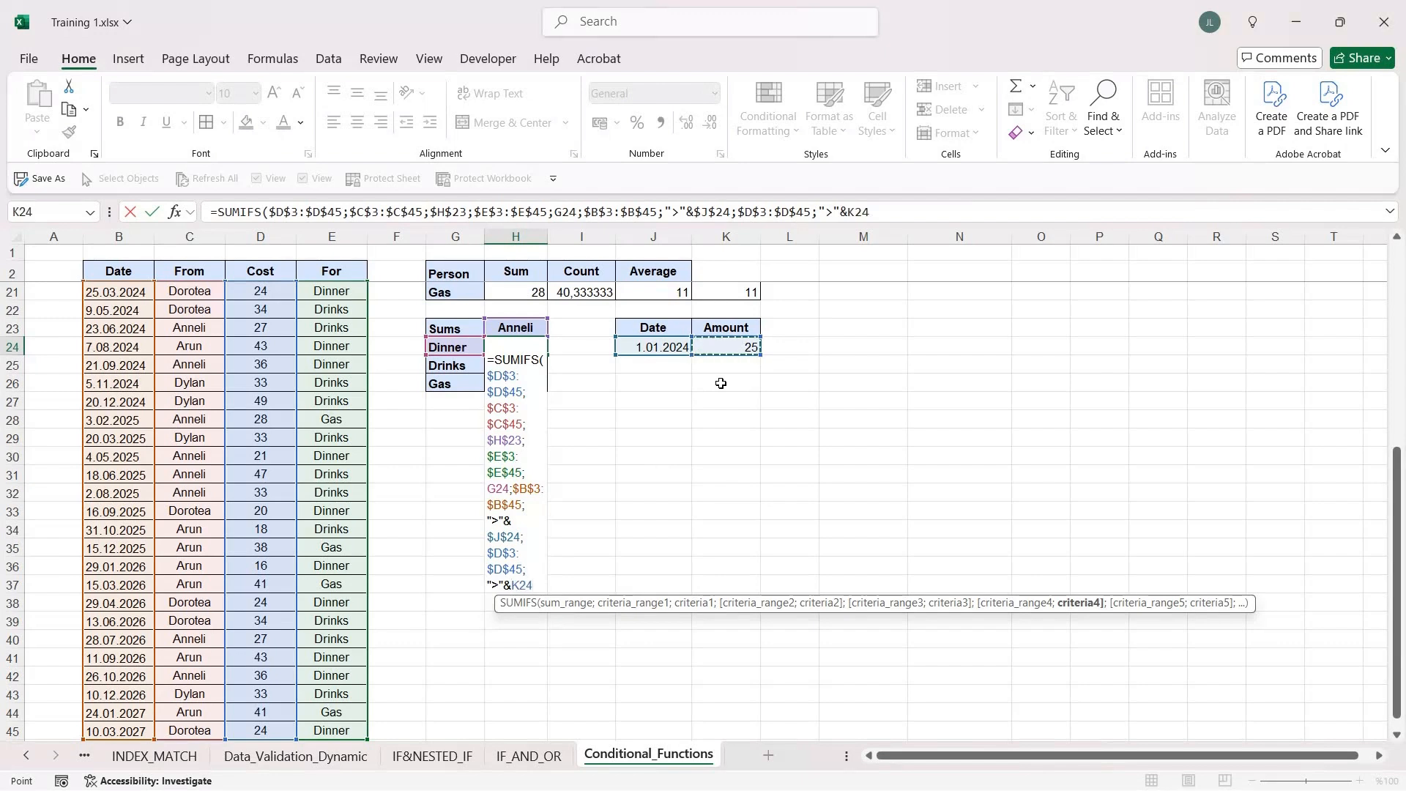
pyautogui.press('F4')
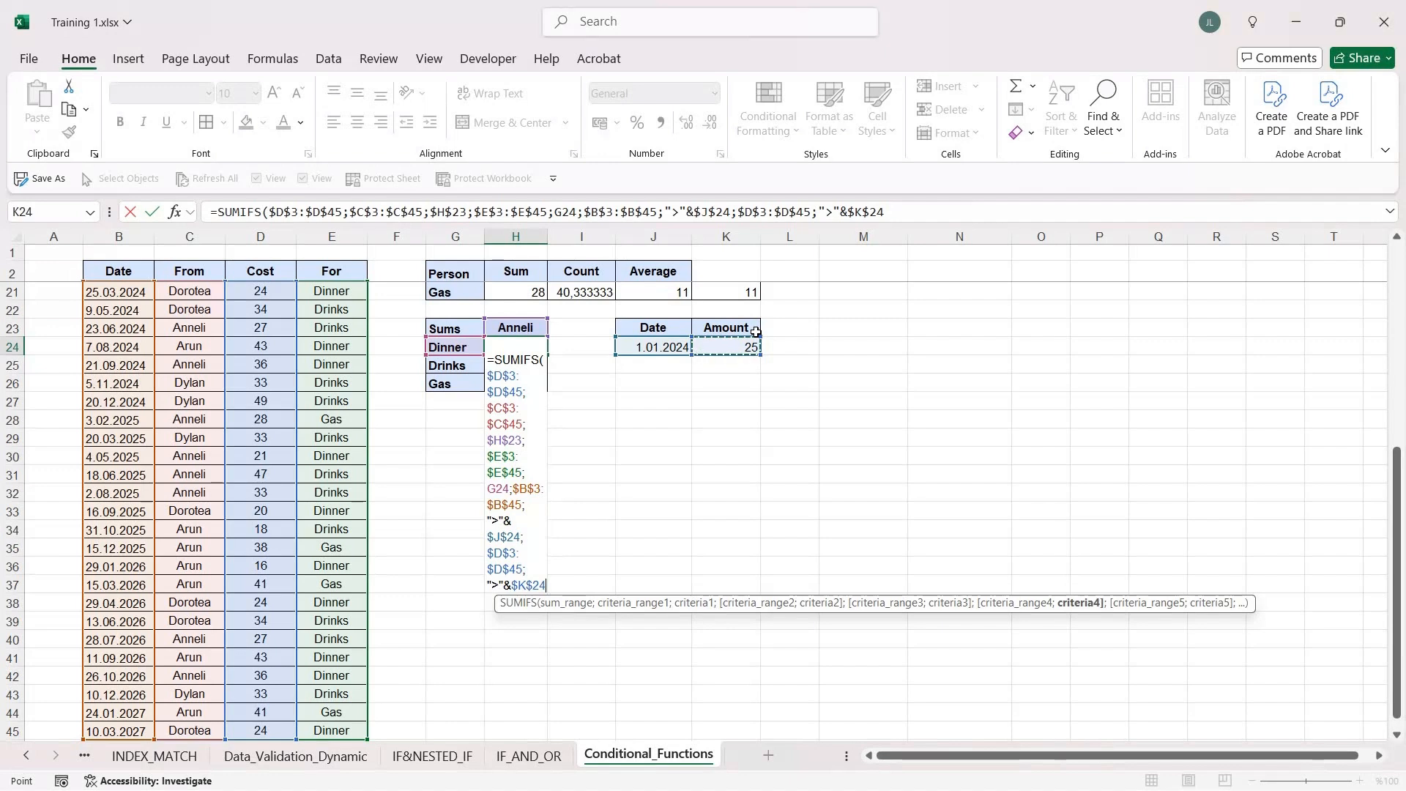
pyautogui.write(')')
pyautogui.press('Return')
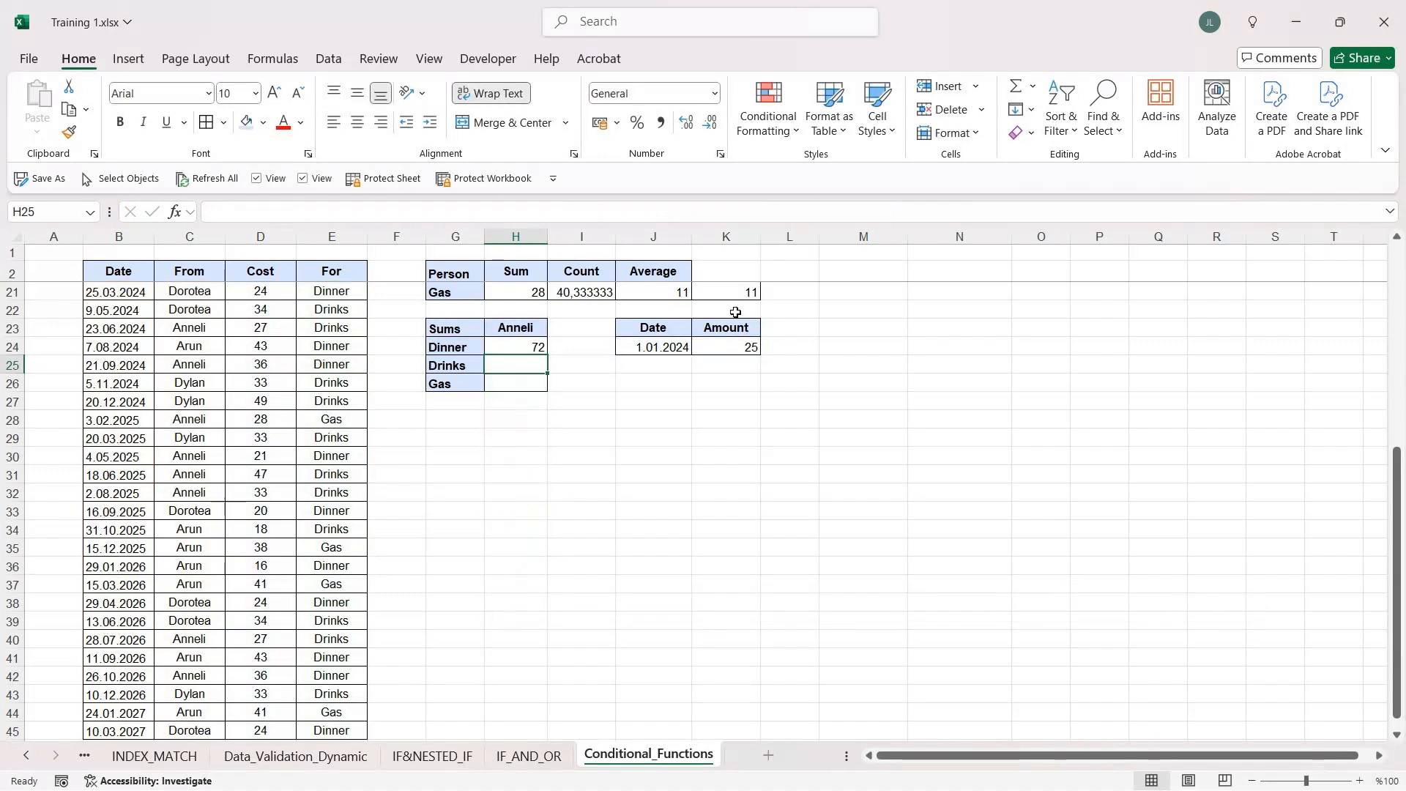
# Step: Examine the SUMIFS formula in H24 argument by argument, from the sum range through each criteria range and criterion
pyautogui.click(539, 349)
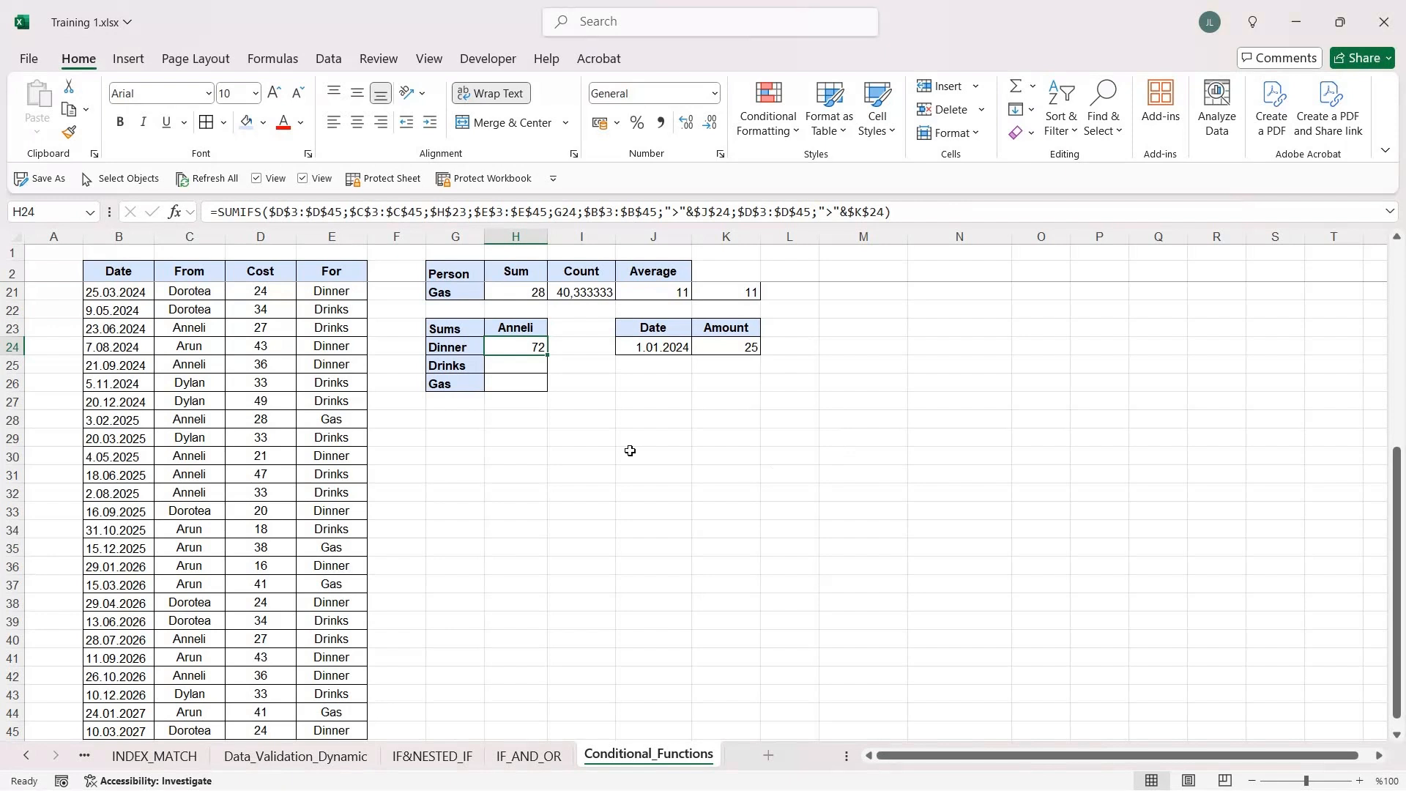
pyautogui.click(599, 213)
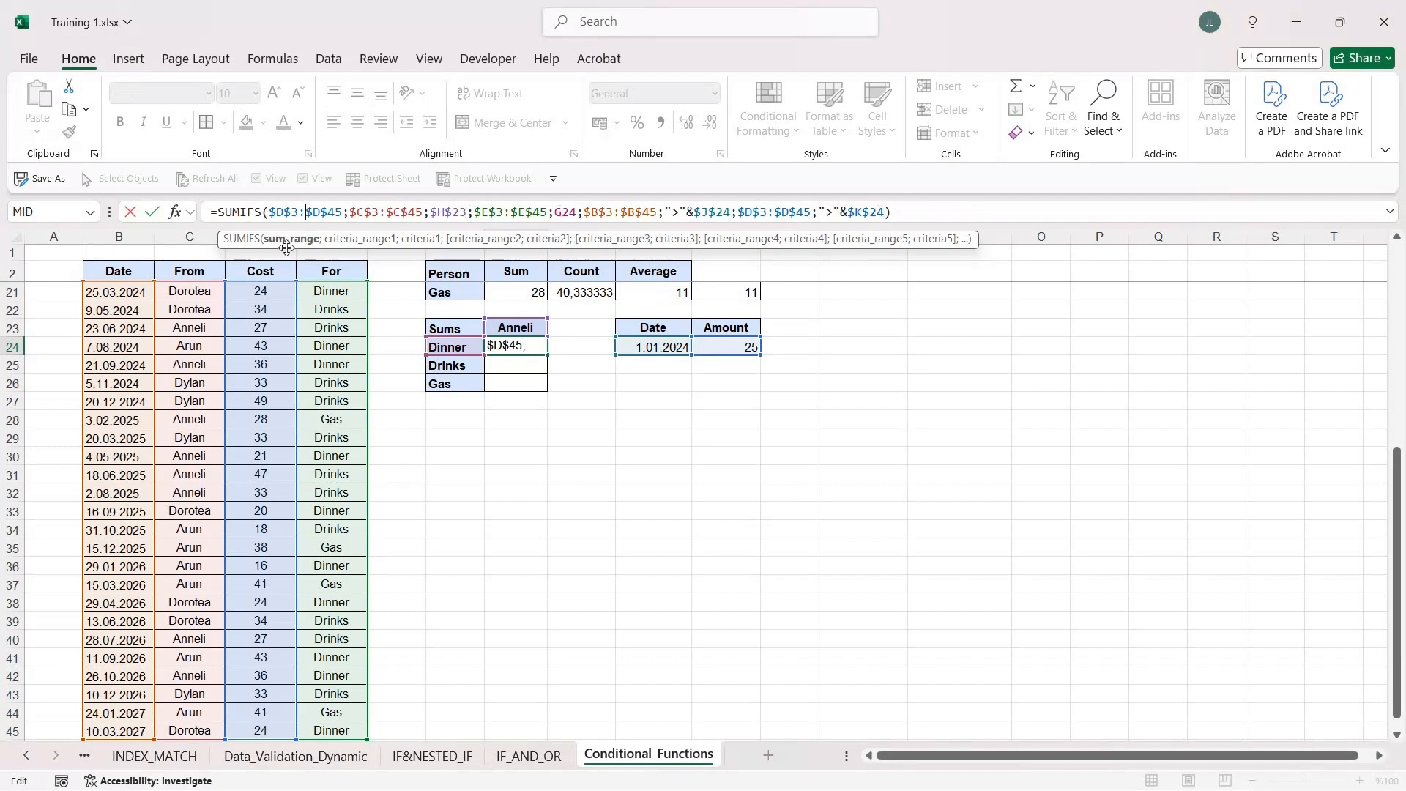
pyautogui.click(346, 212)
pyautogui.click(379, 242)
pyautogui.click(439, 213)
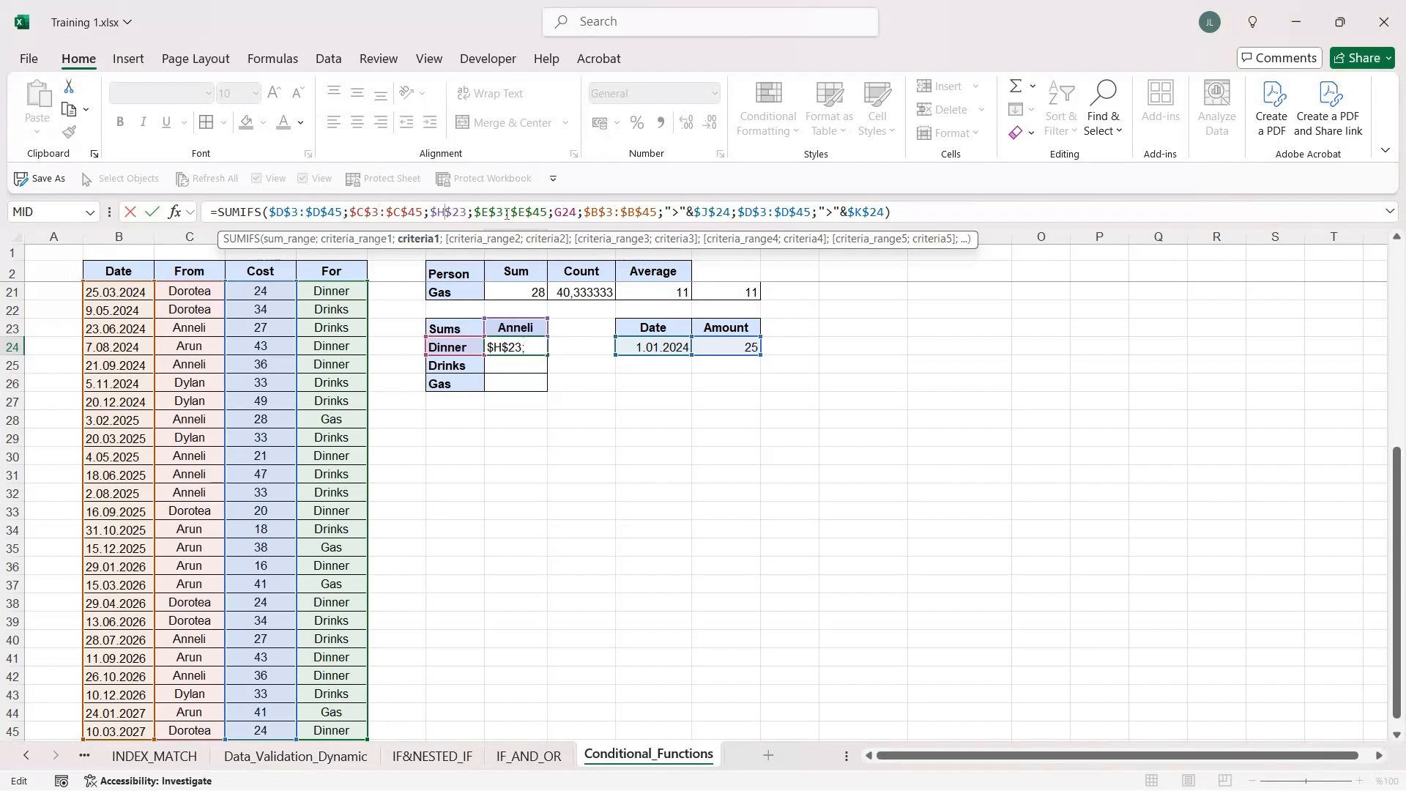
pyautogui.click(505, 212)
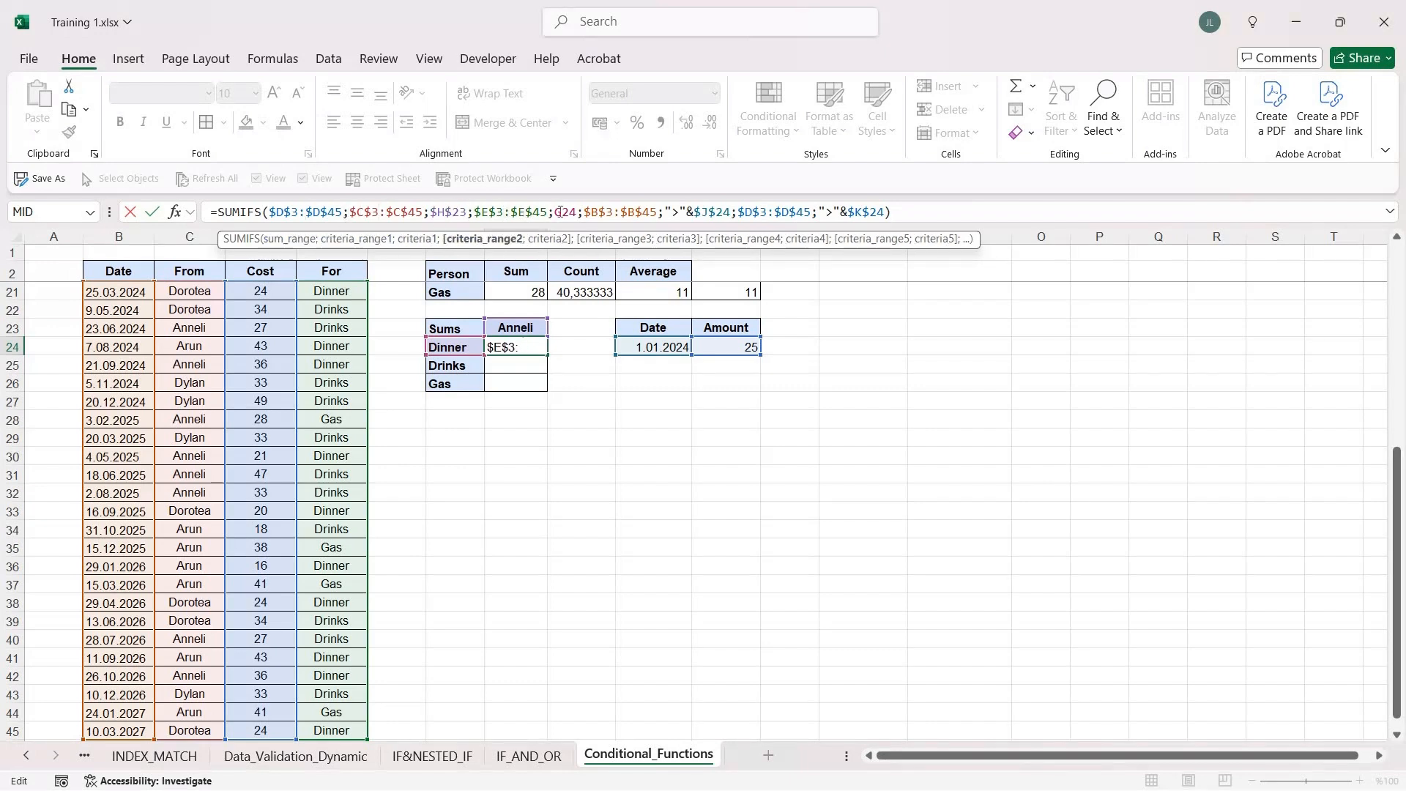
pyautogui.click(558, 213)
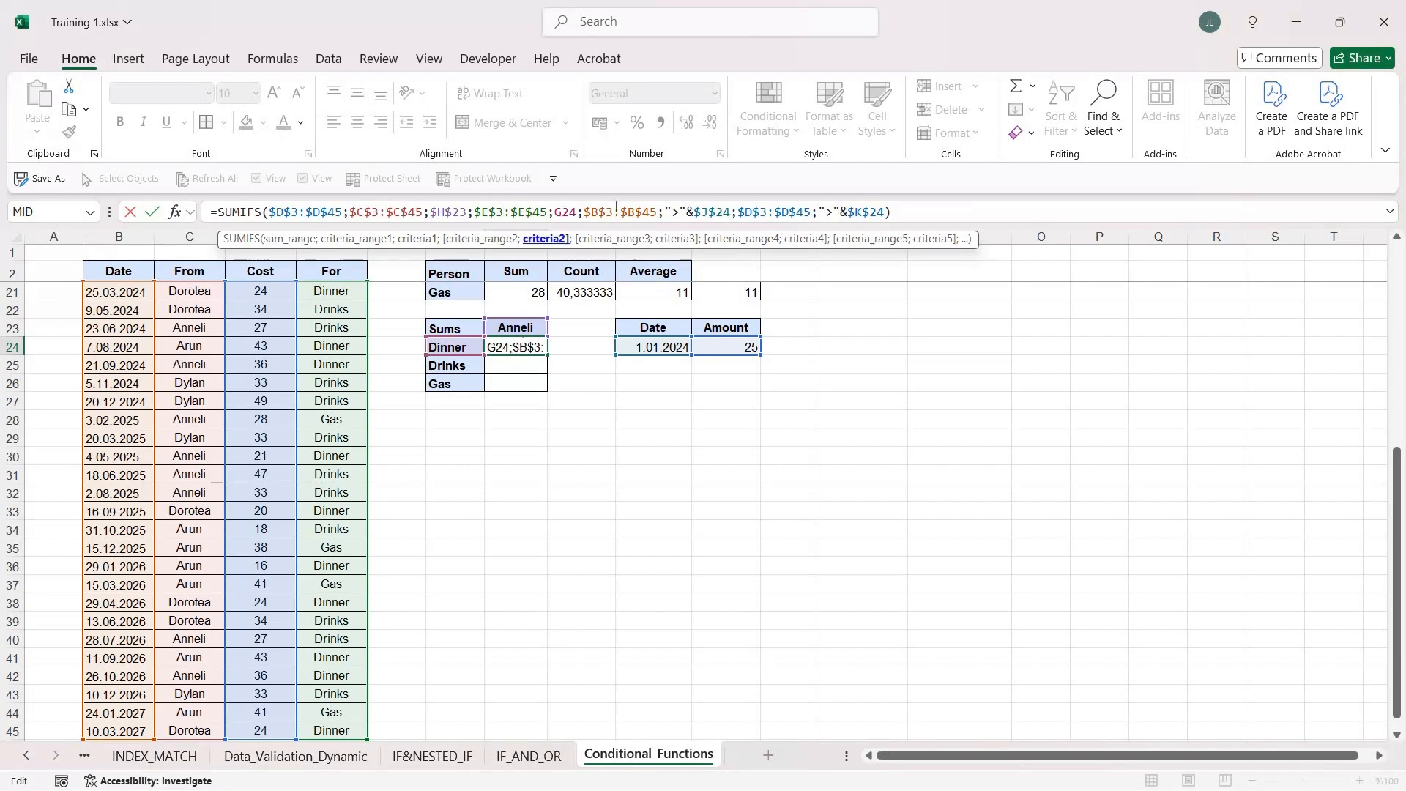
pyautogui.click(709, 212)
pyautogui.click(753, 212)
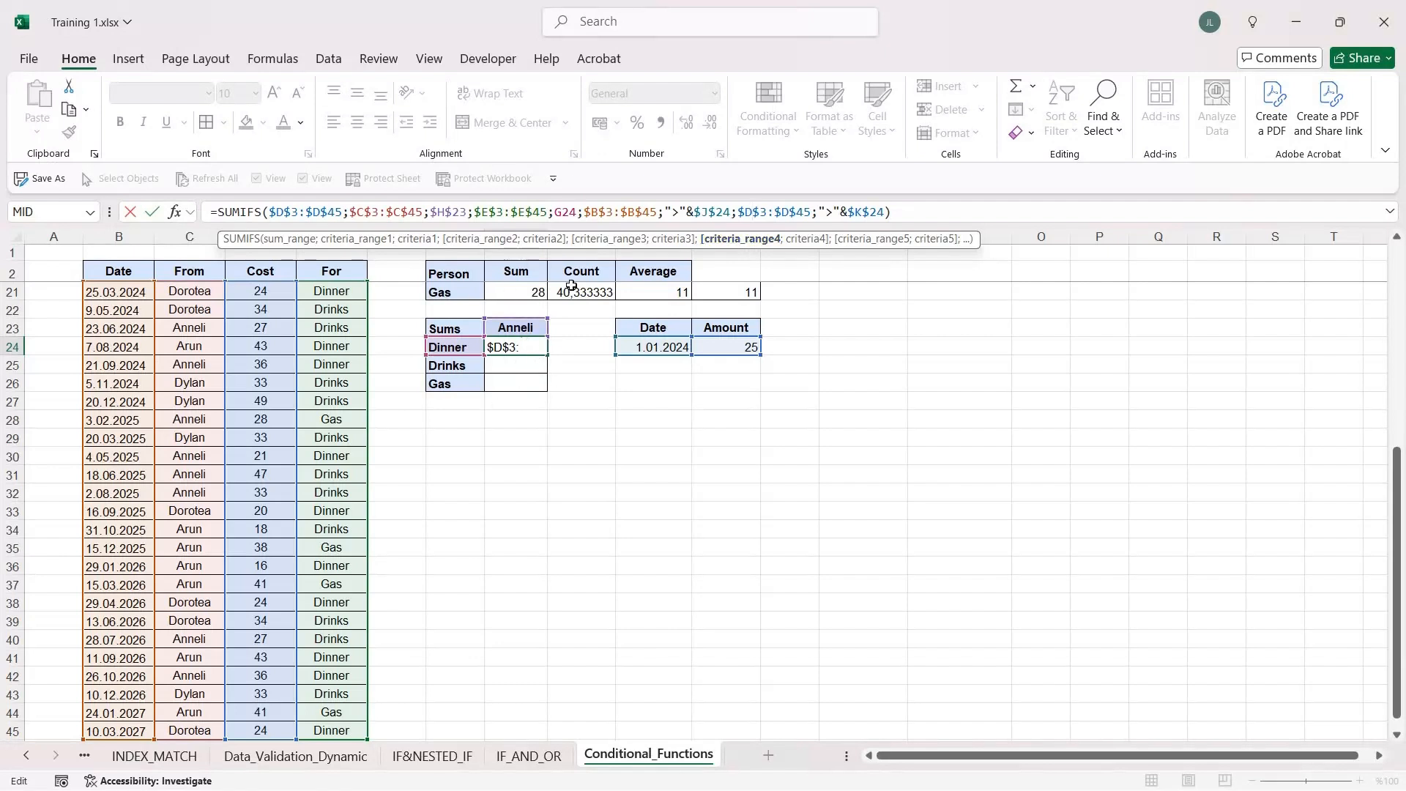
pyautogui.press('Return')
# Step: Copy the SUMIFS formula from H24 to the Drinks and Gas rows using Paste Special with the All option
pyautogui.click(521, 348)
pyautogui.hotkey('ctrl', 'c')
pyautogui.keyDown('shift'); pyautogui.click(524, 380); pyautogui.keyUp('shift')
pyautogui.hotkey('ctrl', 'alt', 'v')
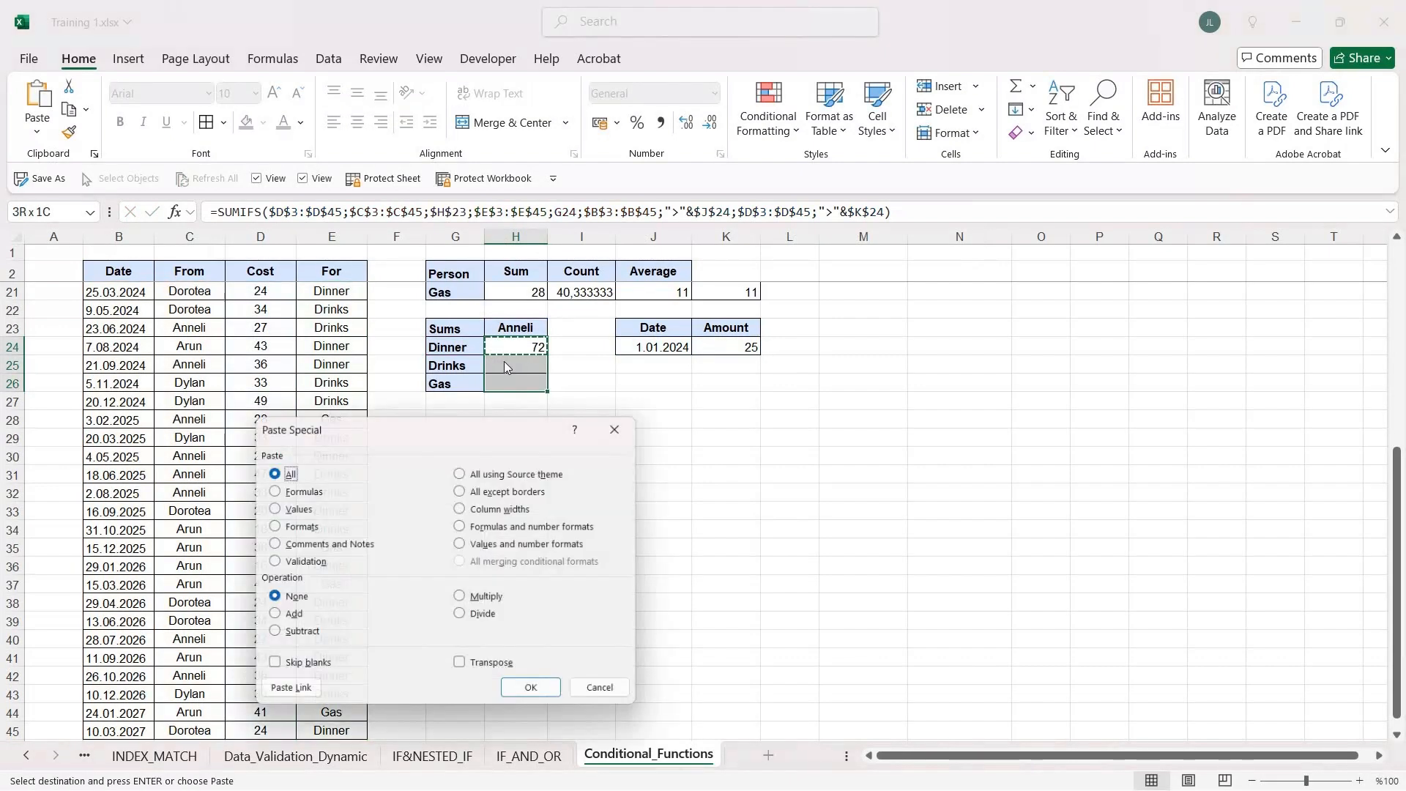
pyautogui.press('Return')
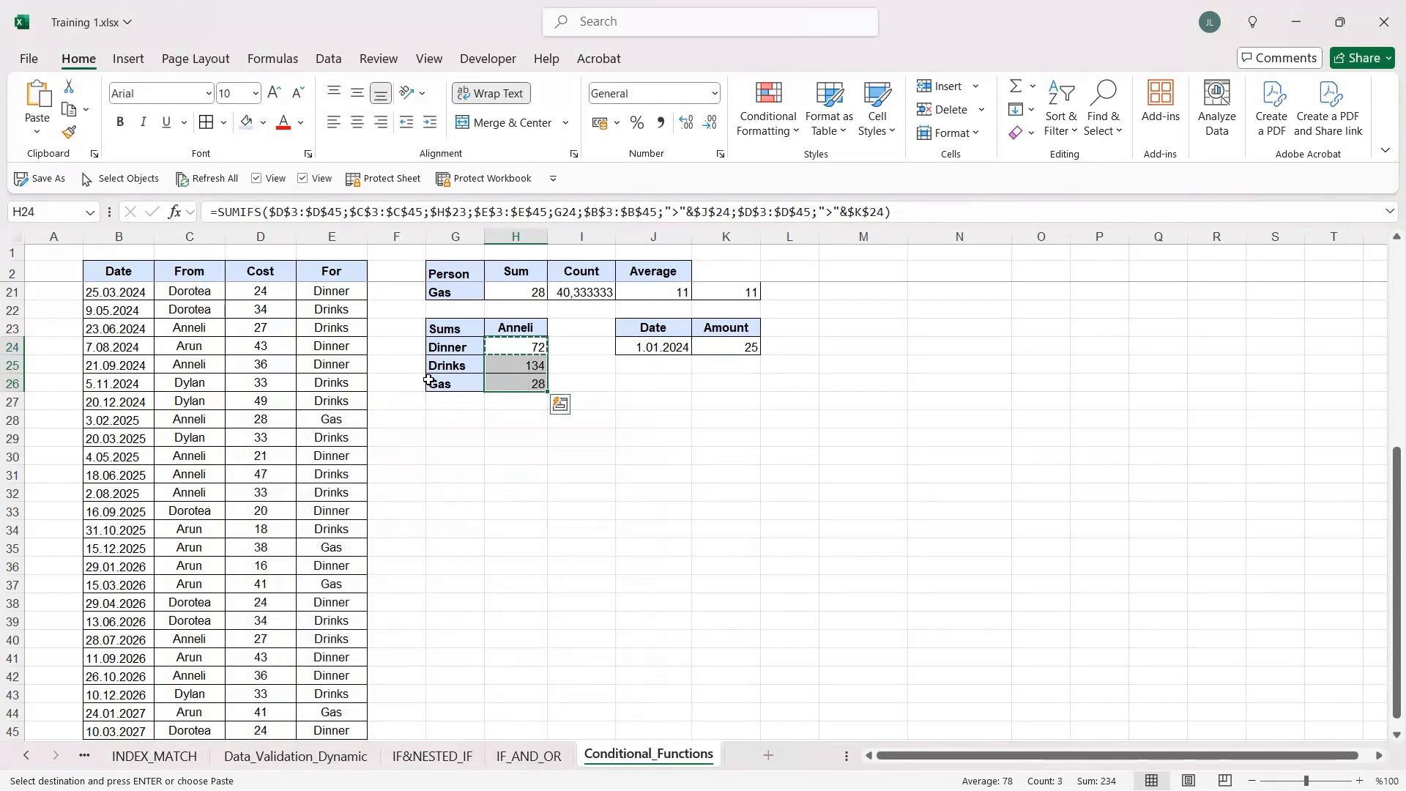
pyautogui.press('Escape')
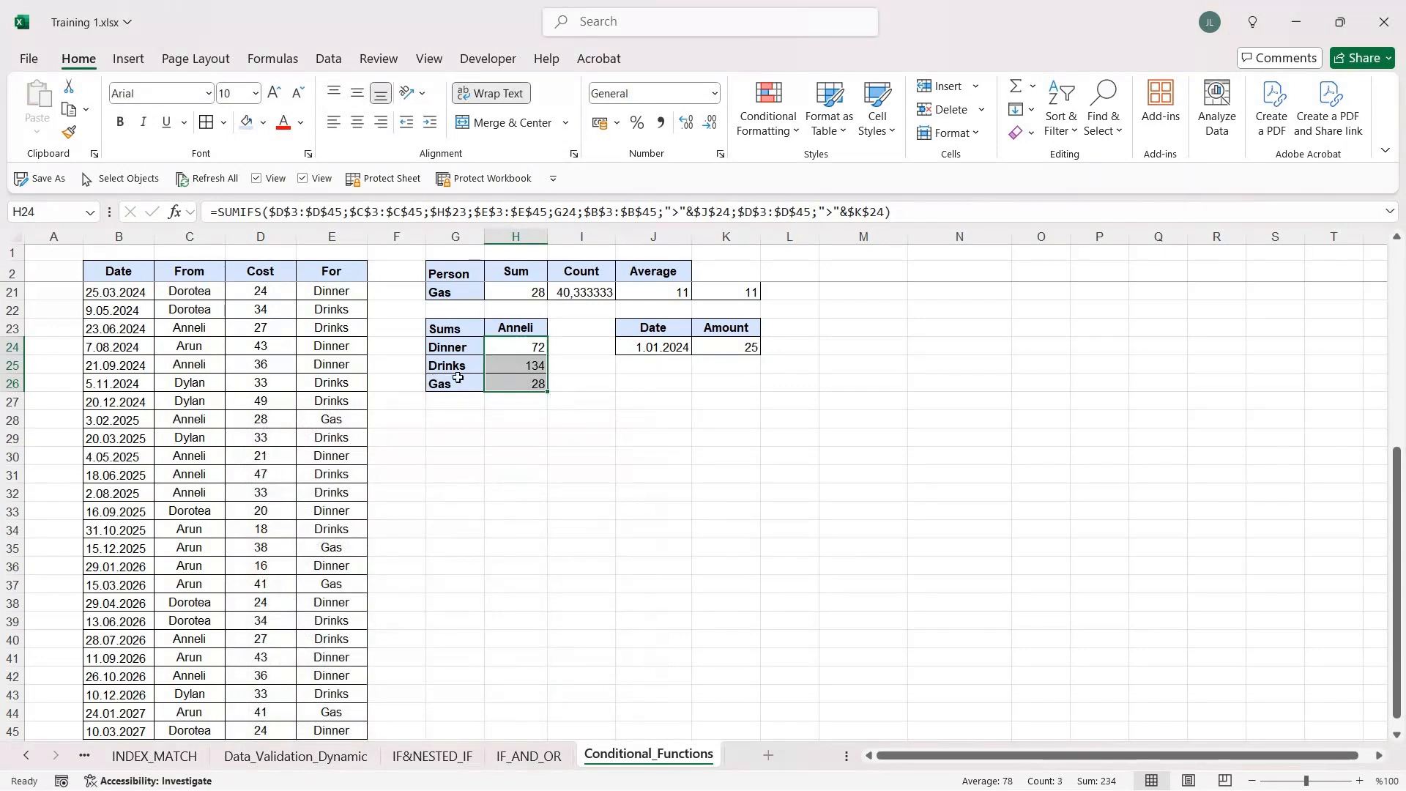
pyautogui.click(529, 343)
pyautogui.click(471, 345)
pyautogui.hotkey('shift', 'Down')
pyautogui.hotkey('shift', 'Down')
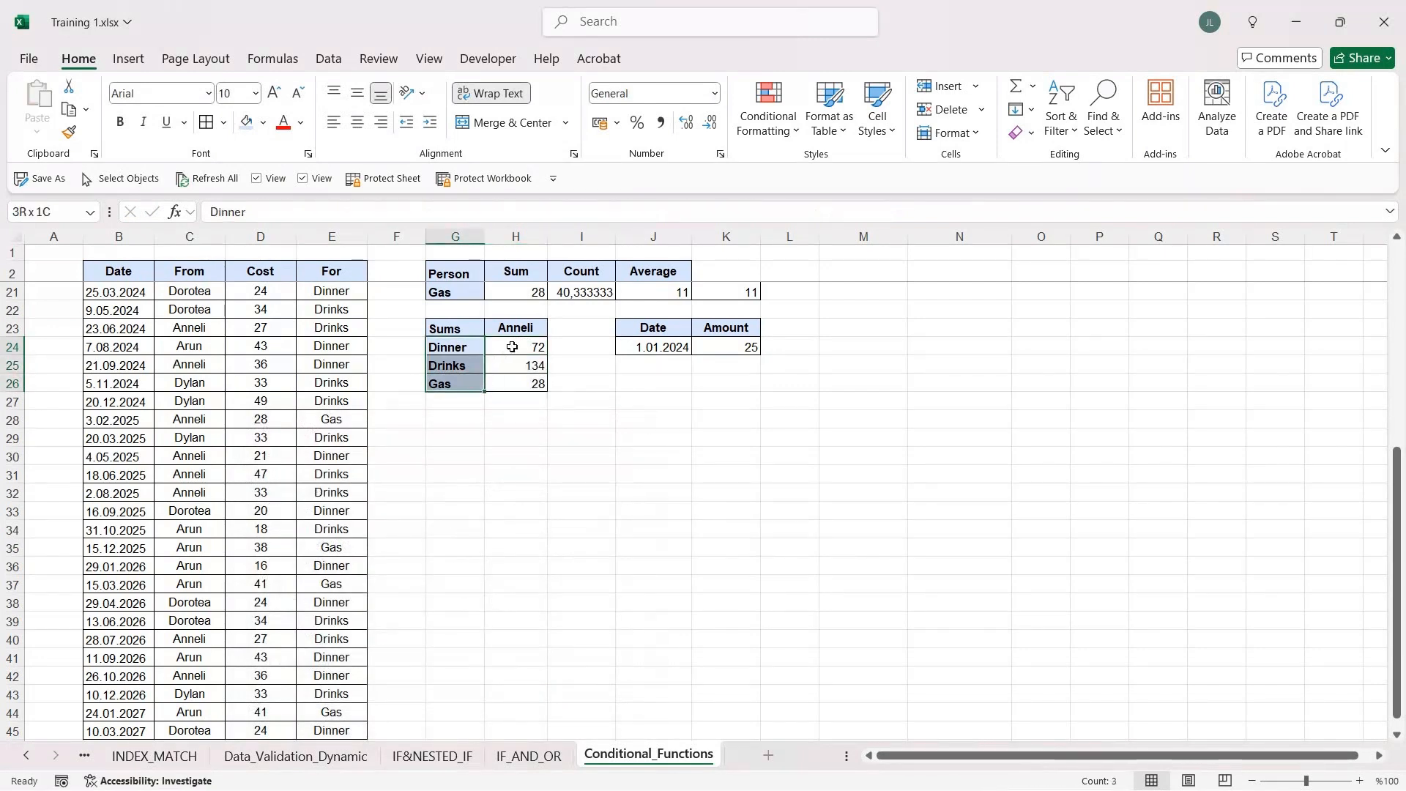
# Step: Add List data validation to the person name in H23 with the source =$H$18:$K$18
pyautogui.click(514, 347)
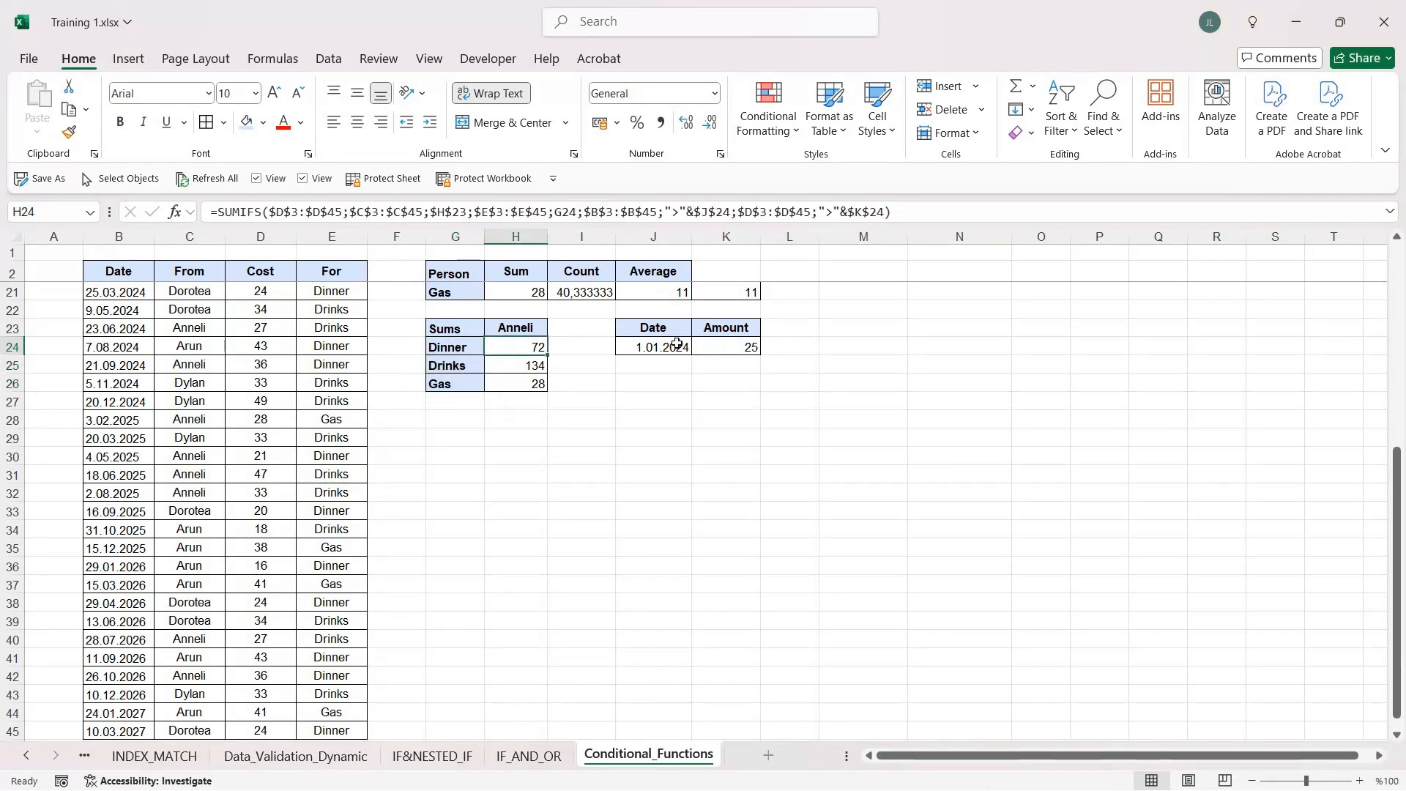
pyautogui.scroll(2, 574, 396)
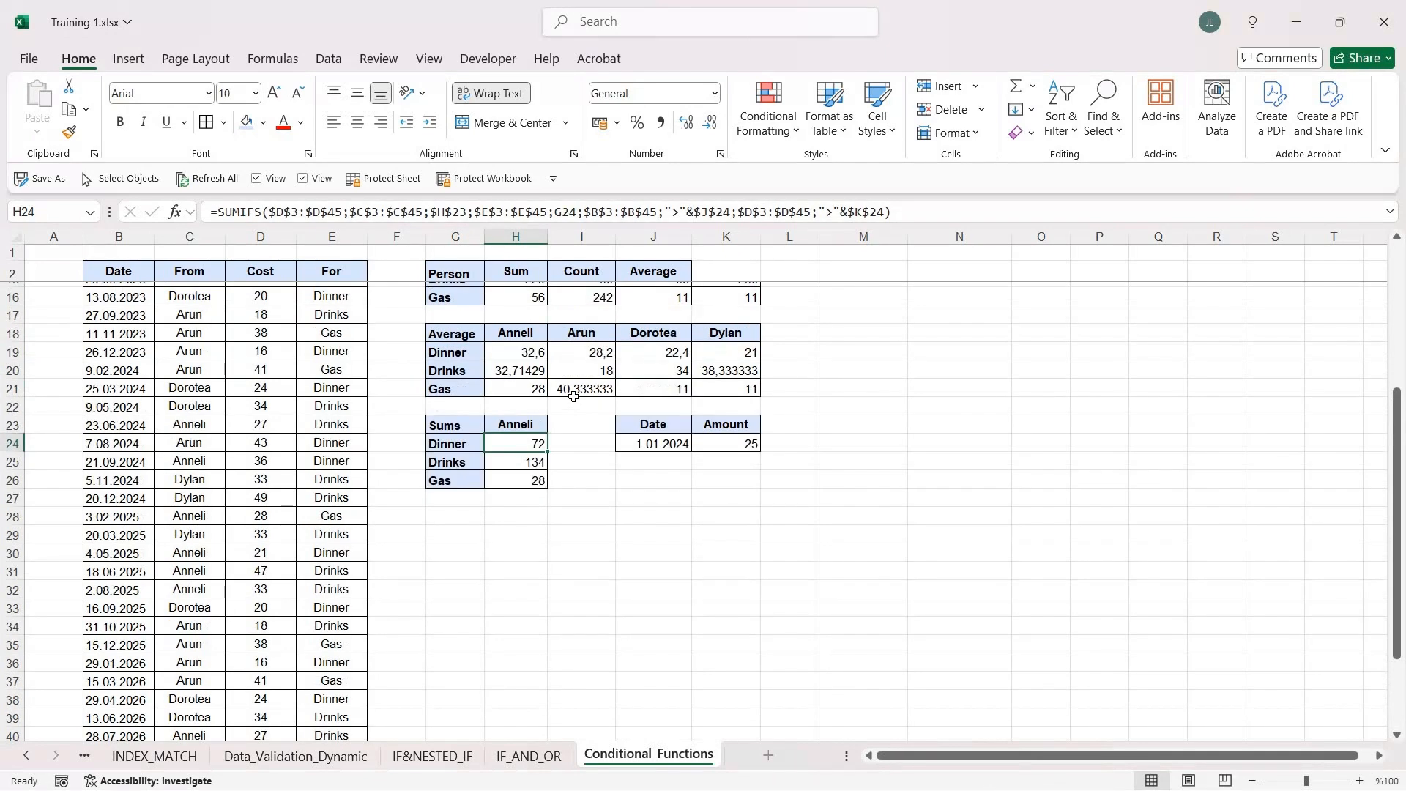
pyautogui.press('Up')
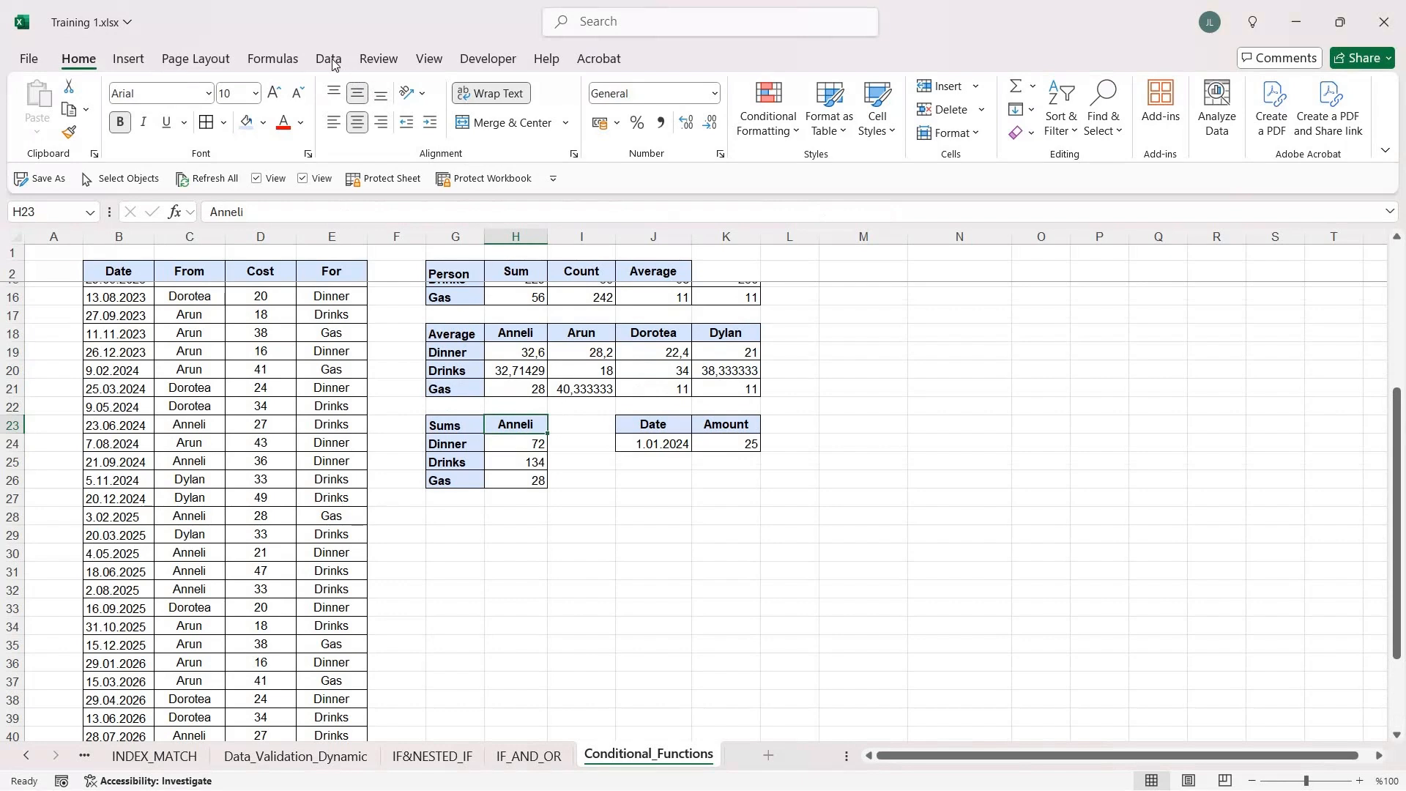
pyautogui.click(329, 59)
pyautogui.click(958, 134)
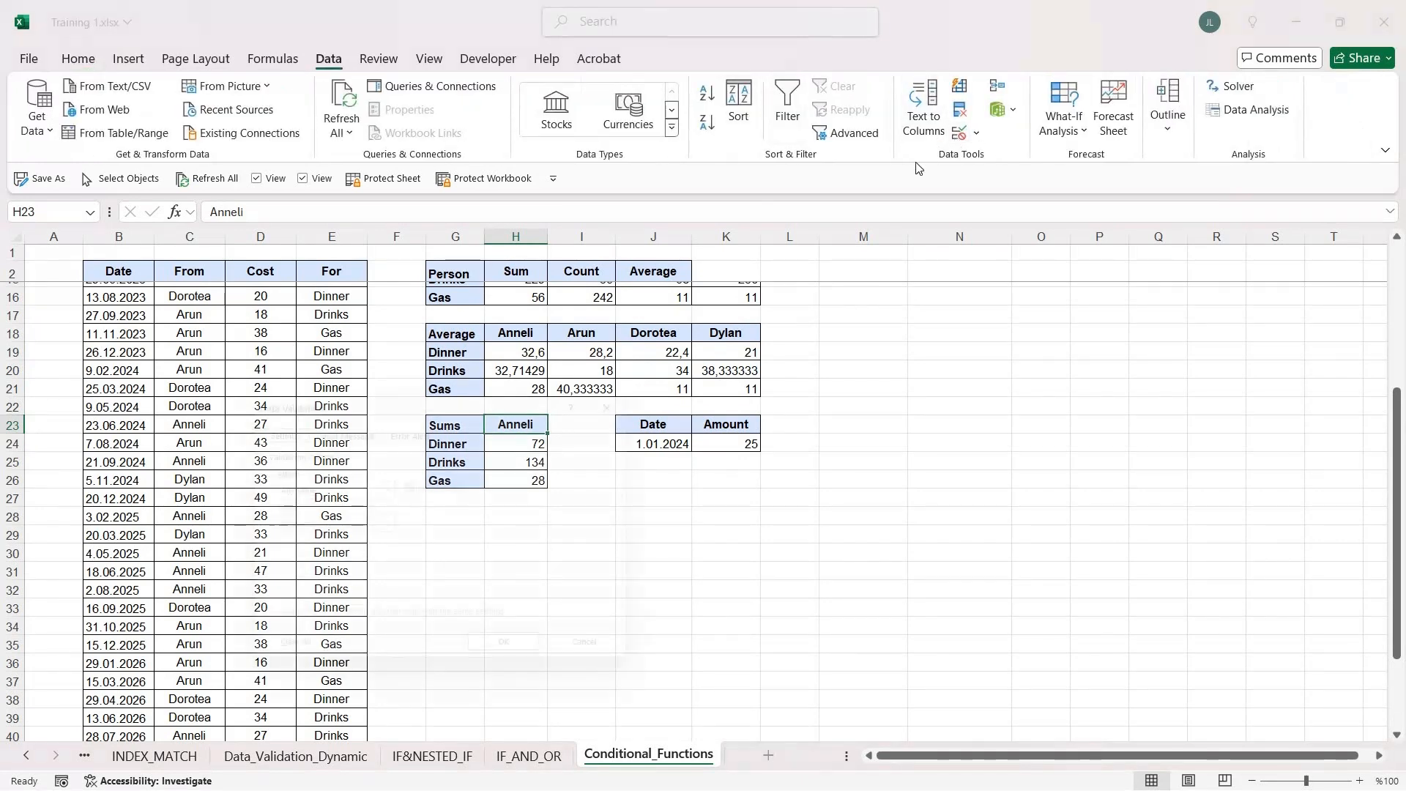
pyautogui.click(304, 488)
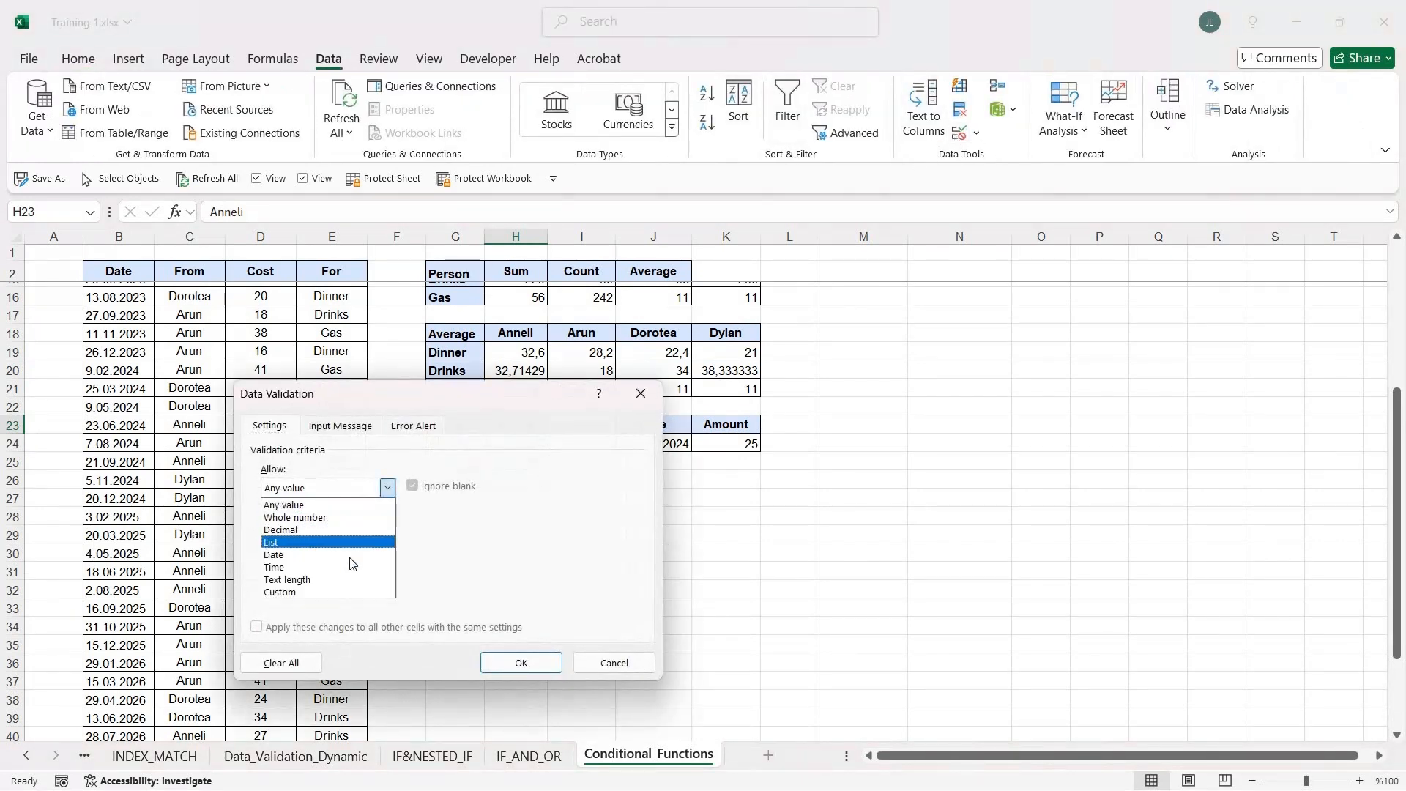
pyautogui.click(304, 540)
pyautogui.moveTo(527, 333); pyautogui.dragTo(728, 334)
pyautogui.click(651, 416)
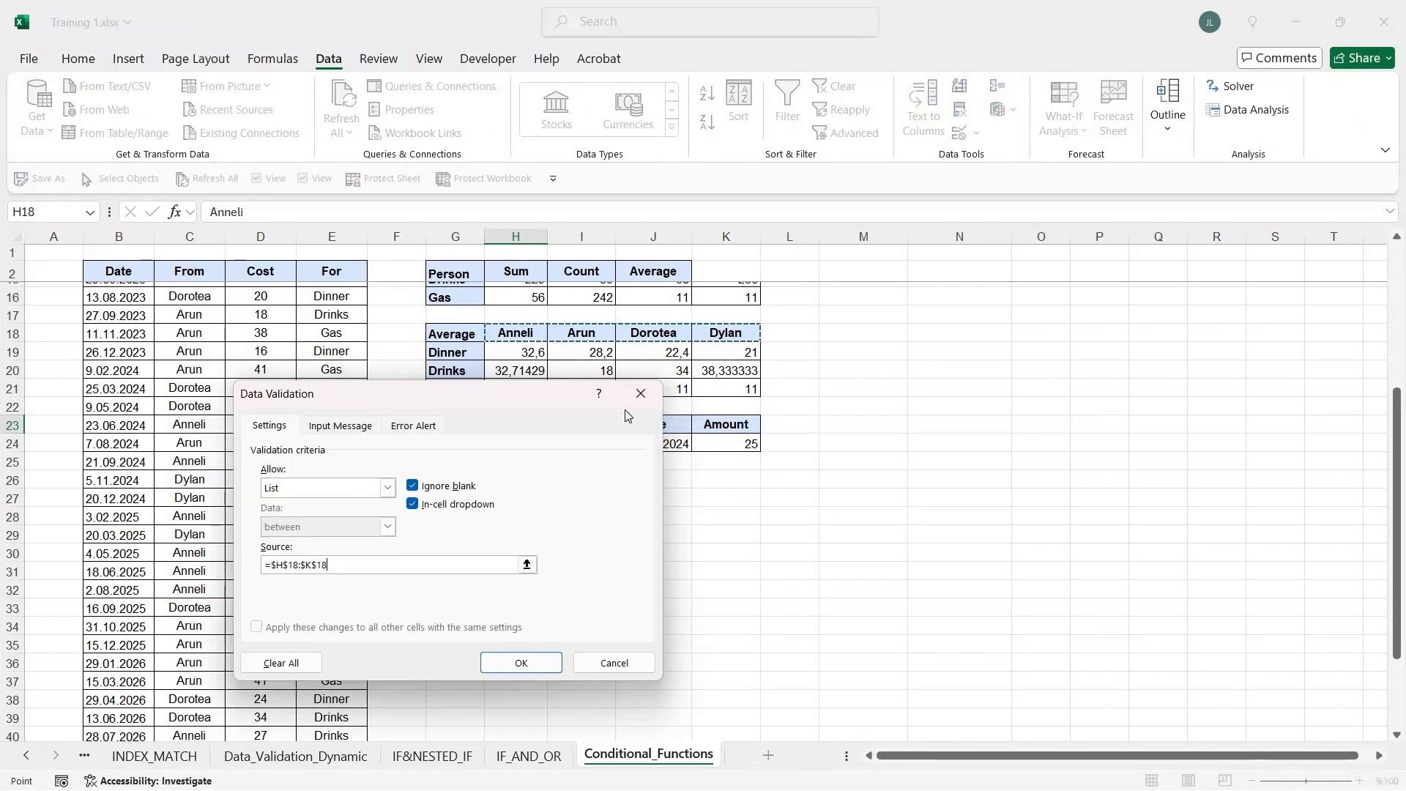
pyautogui.press('Return')
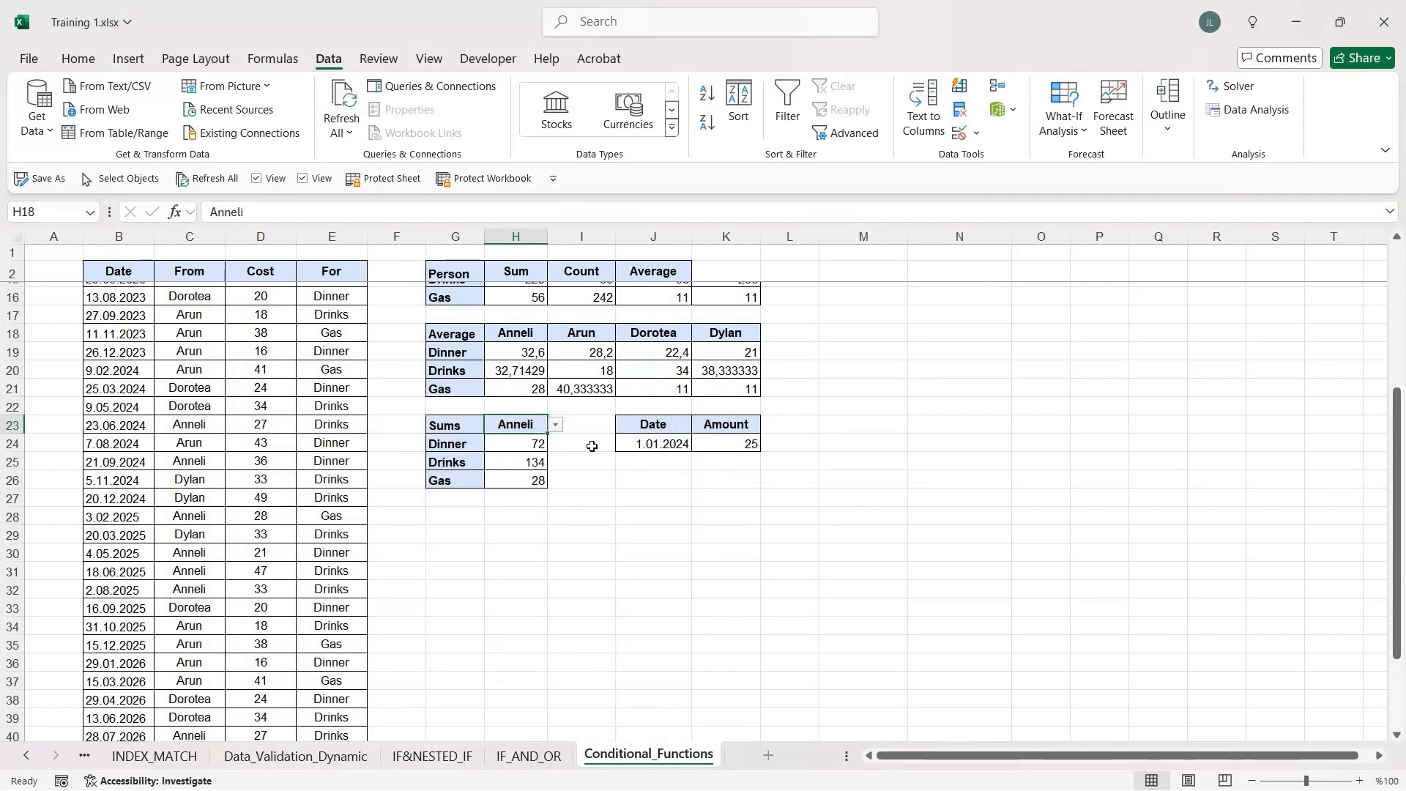
# Step: Switch the person in H23 to the second, third and finally fourth name in its drop-down list to recalculate the sums
pyautogui.hotkey('alt', 'Down')
pyautogui.click(531, 459)
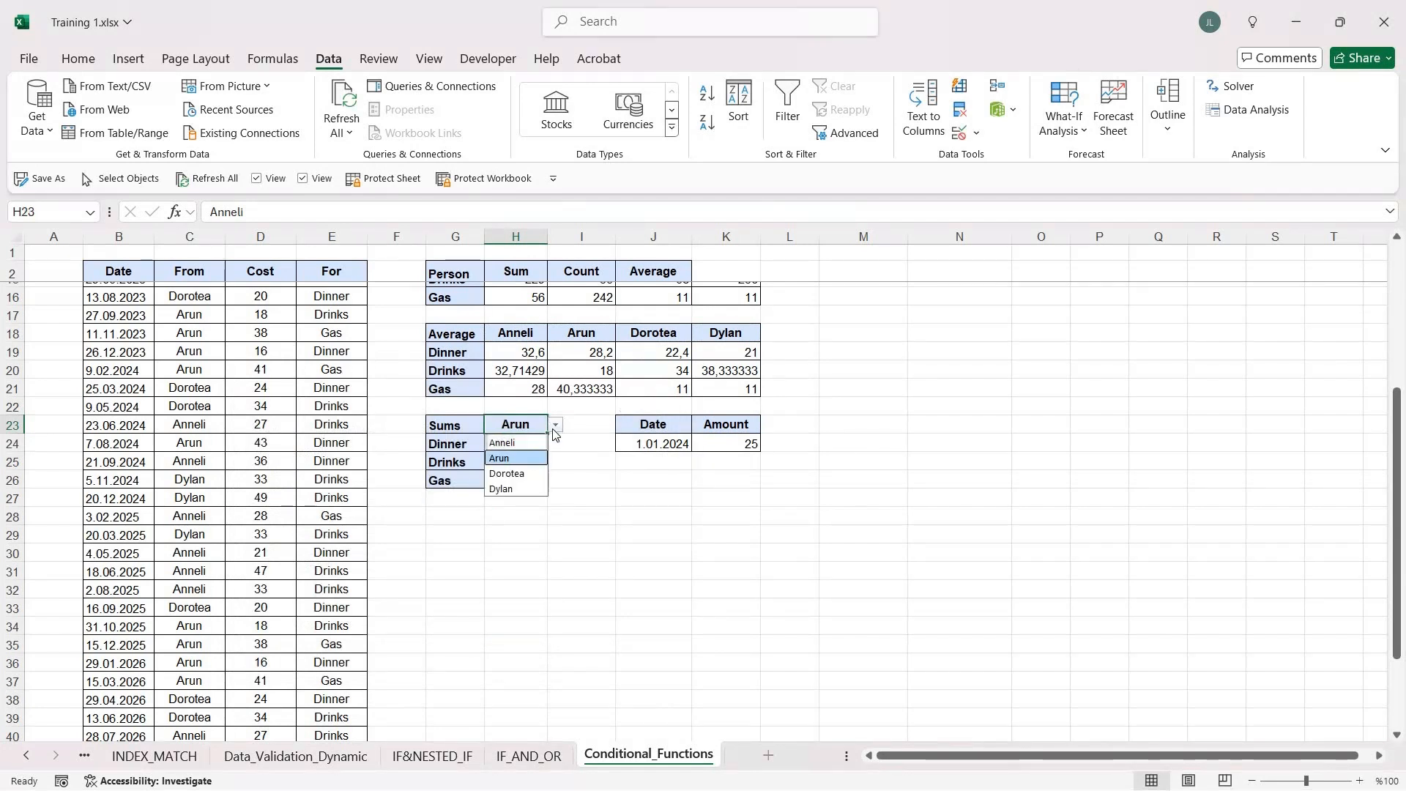
pyautogui.hotkey('alt', 'Down')
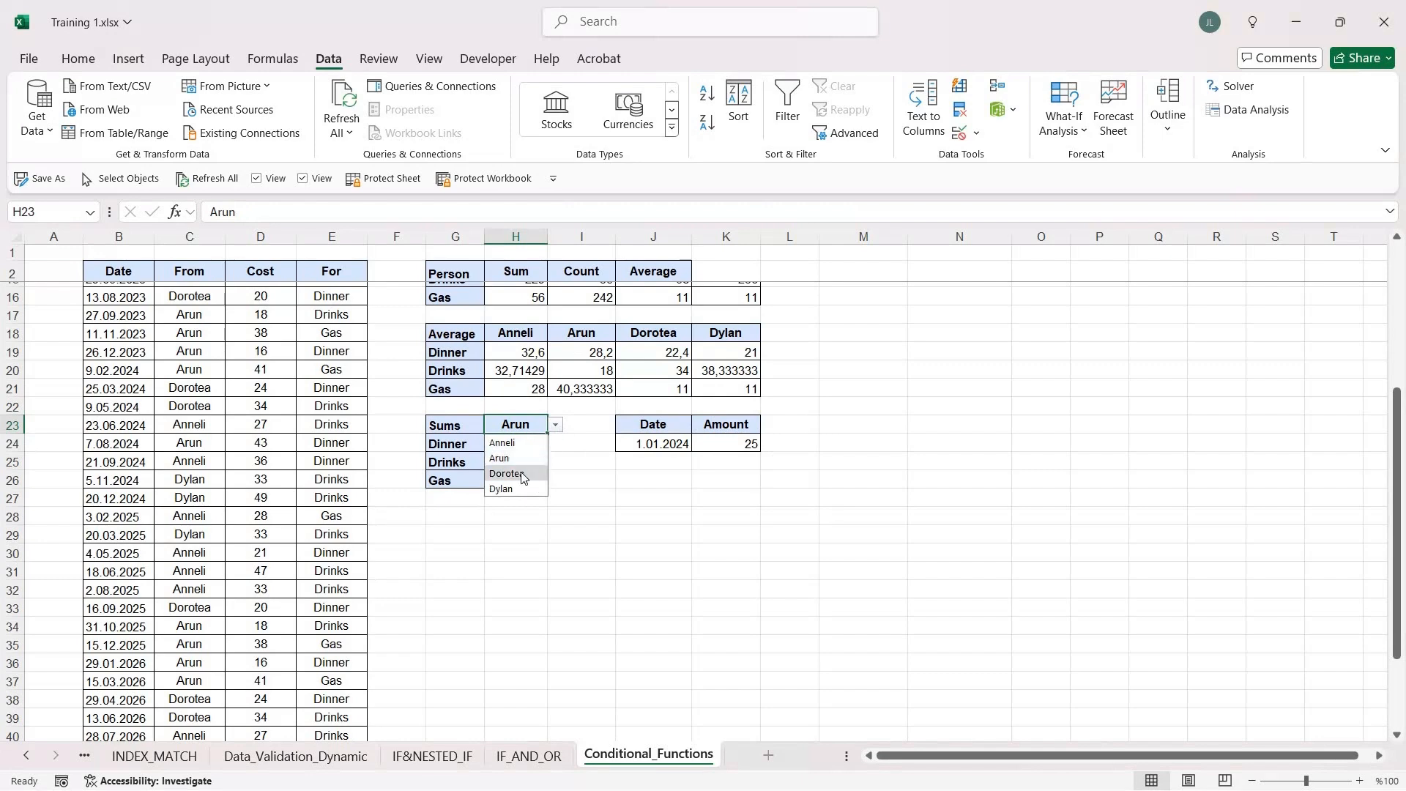
pyautogui.press('Return')
pyautogui.hotkey('alt', 'Down')
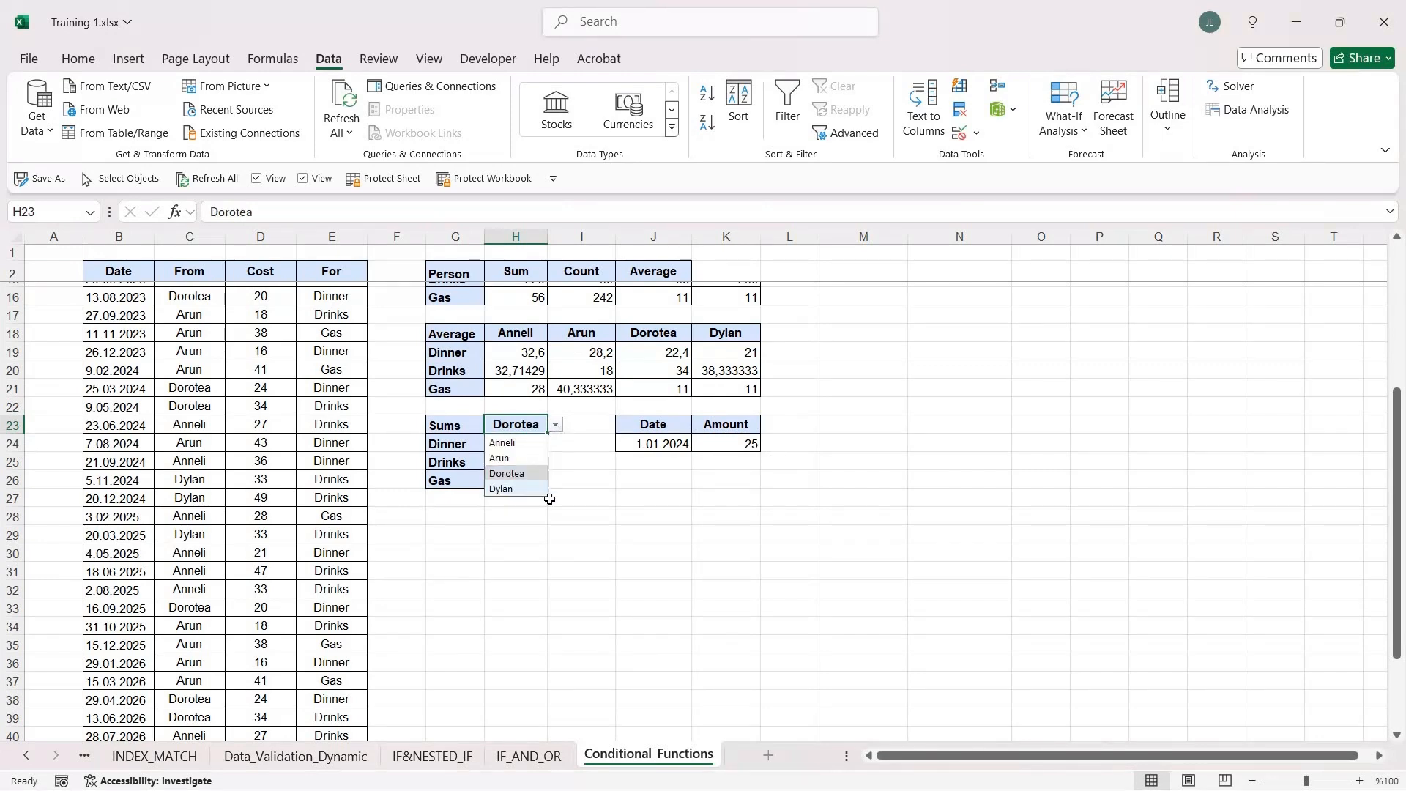
pyautogui.click(547, 497)
pyautogui.scroll(5, 550, 493)
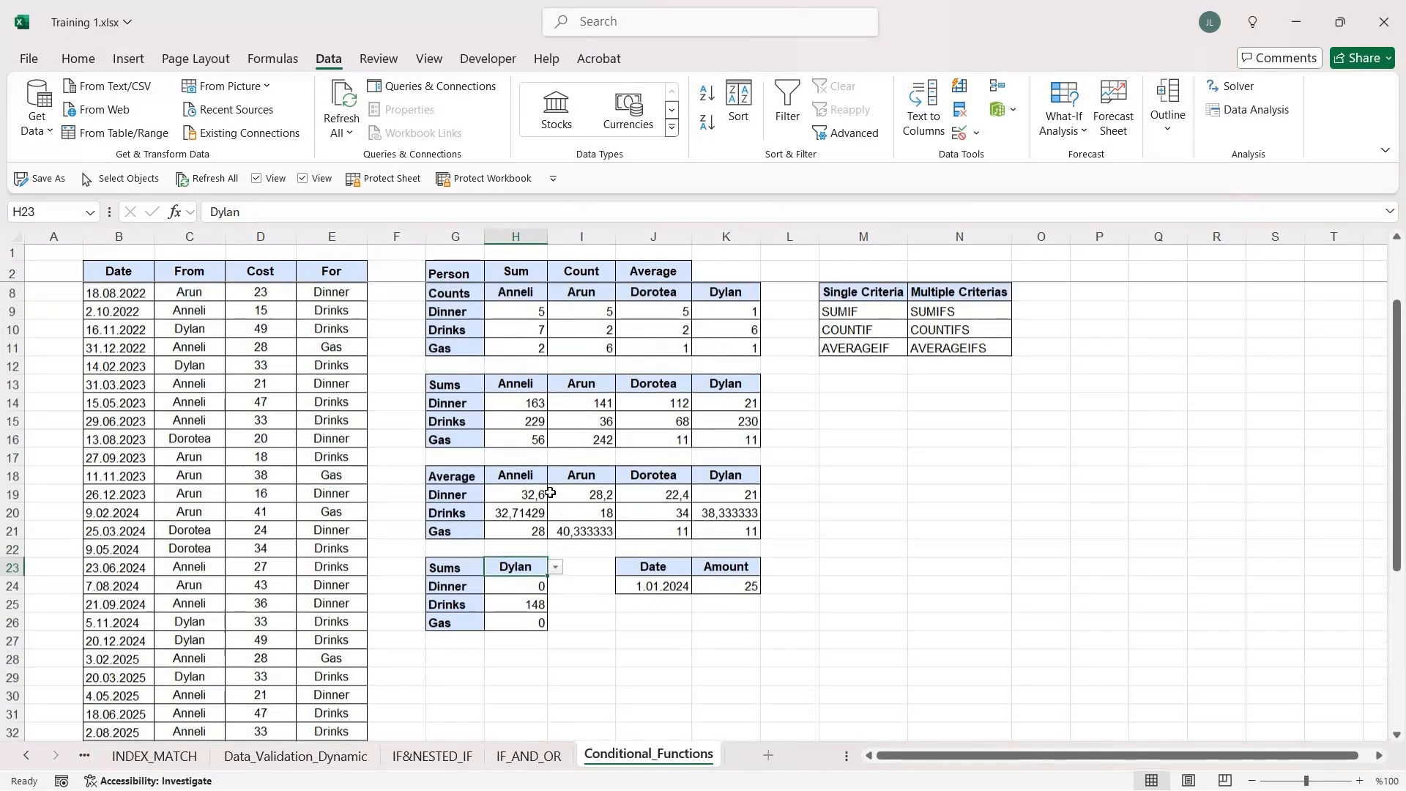